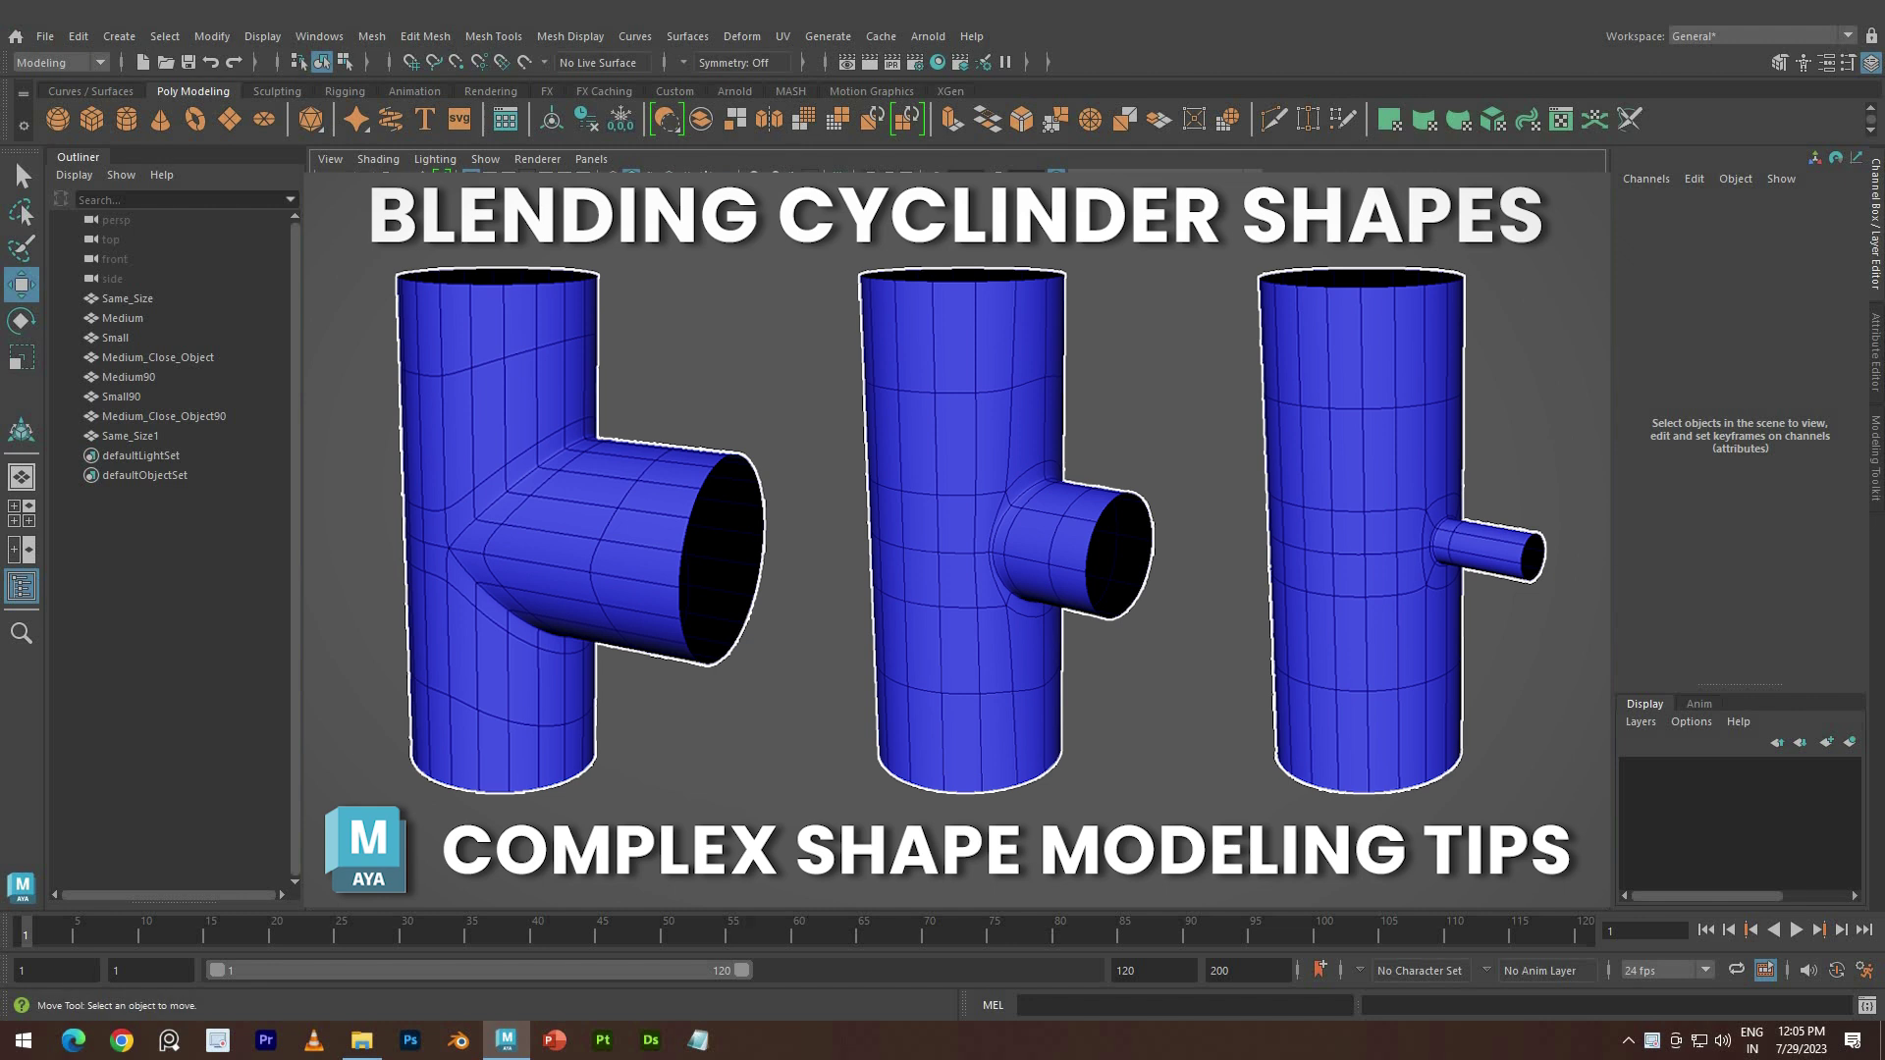
Select the same-size, medium and small cylinder pairs by name in turn to examine which objects belong together
click(129, 436)
ctrl+click(128, 300)
click(344, 334)
click(133, 299)
click(128, 377)
ctrl+click(112, 323)
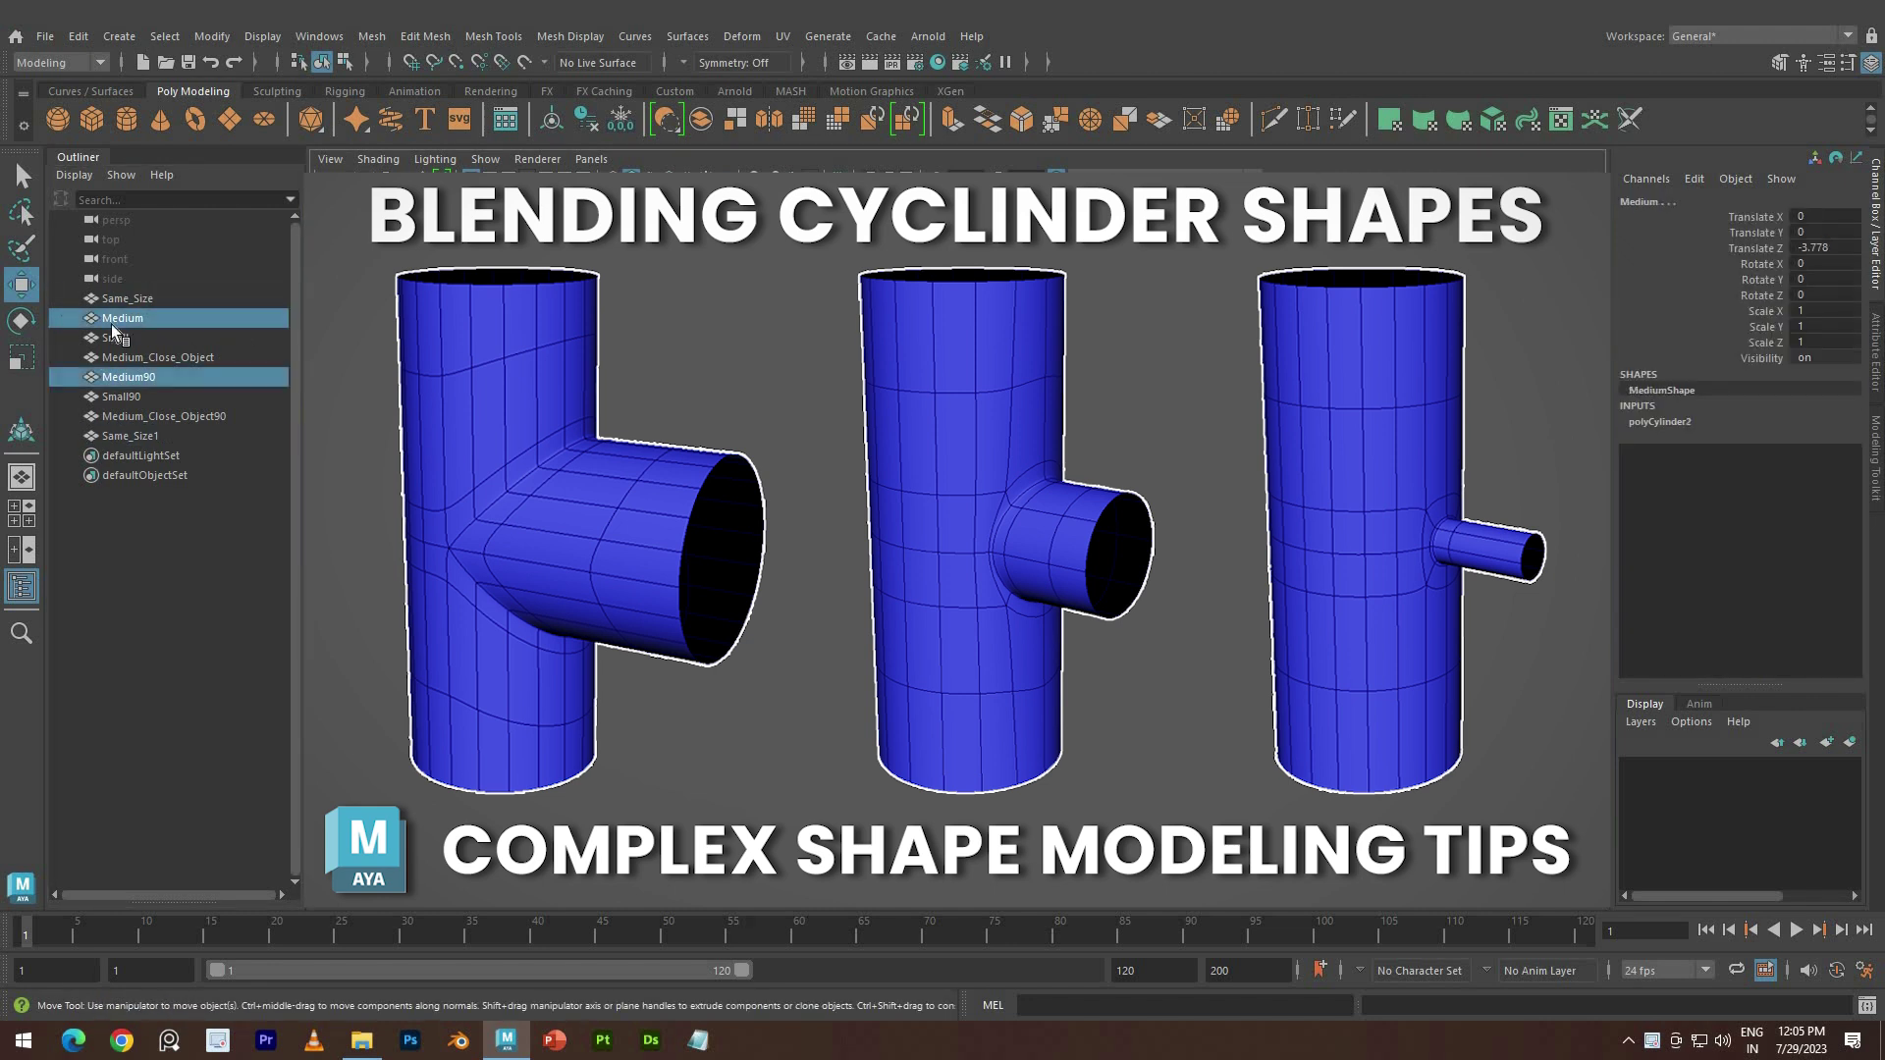
key(Down)
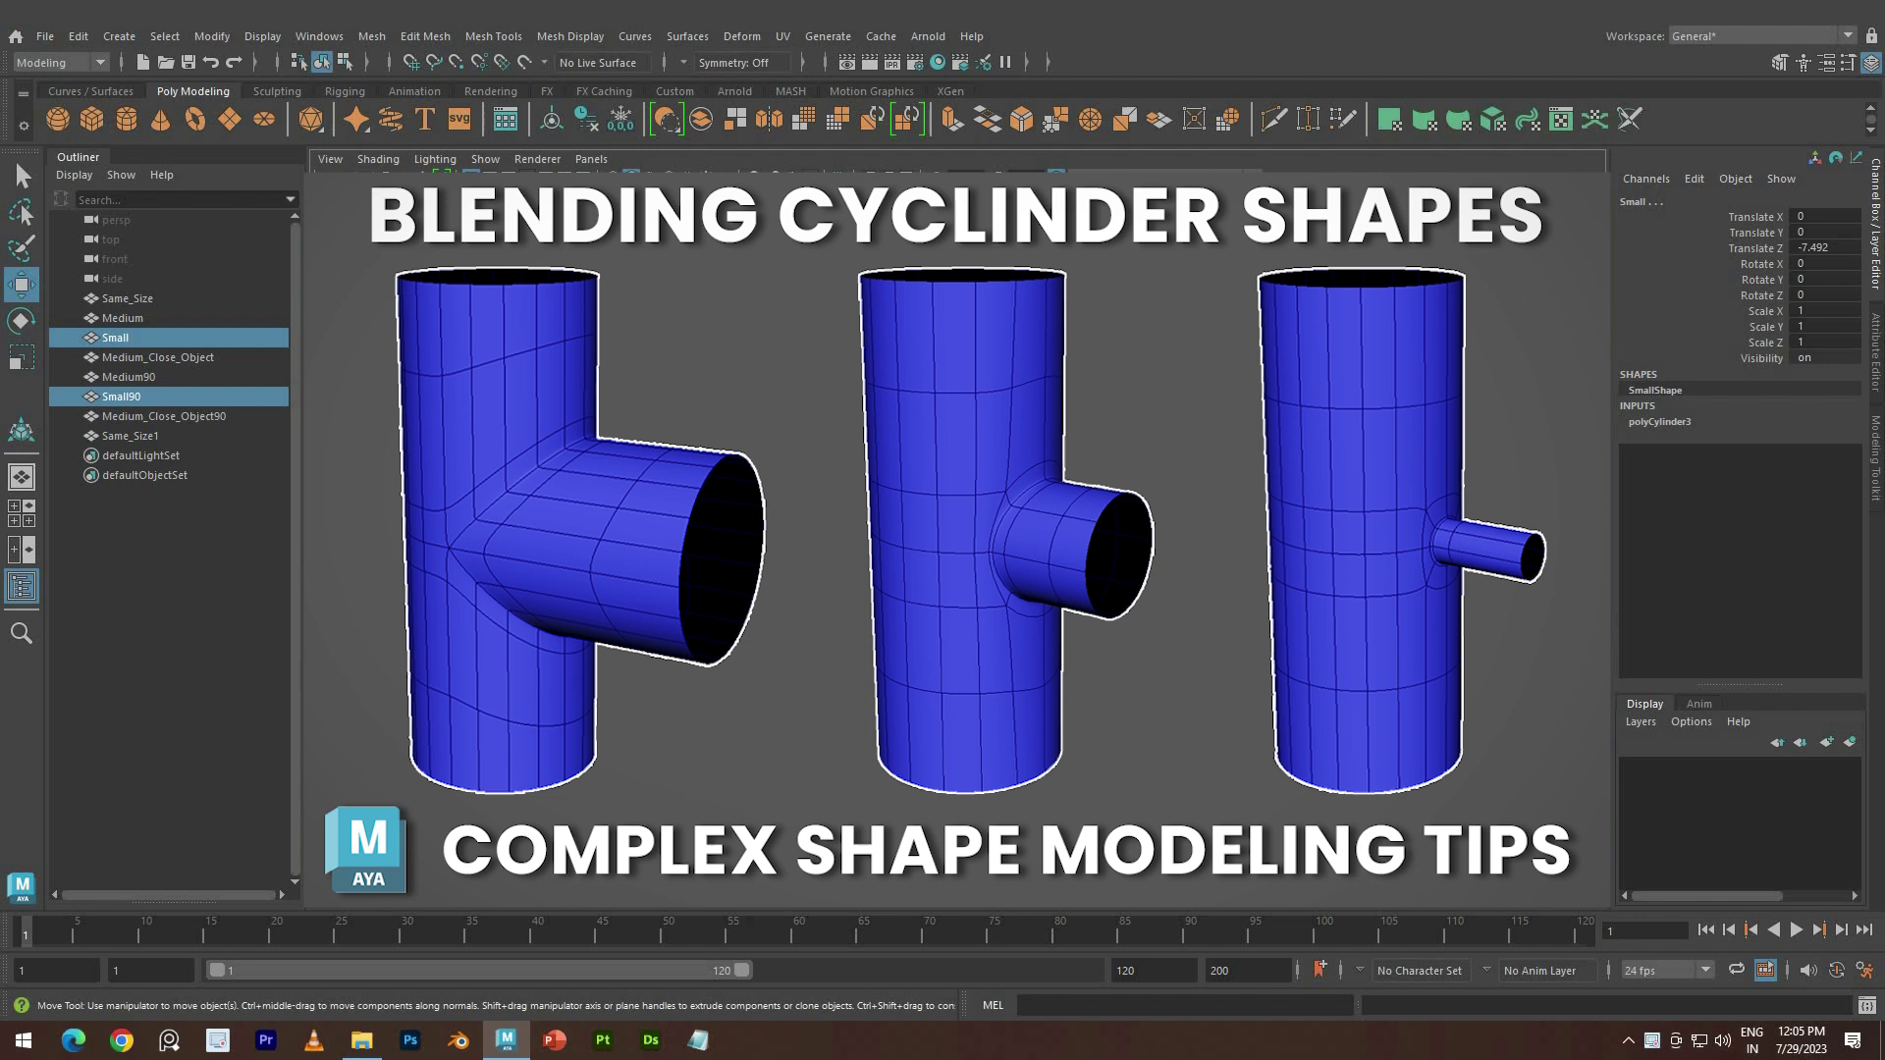
key(Down)
click(957, 540)
drag(442, 687, 707, 160)
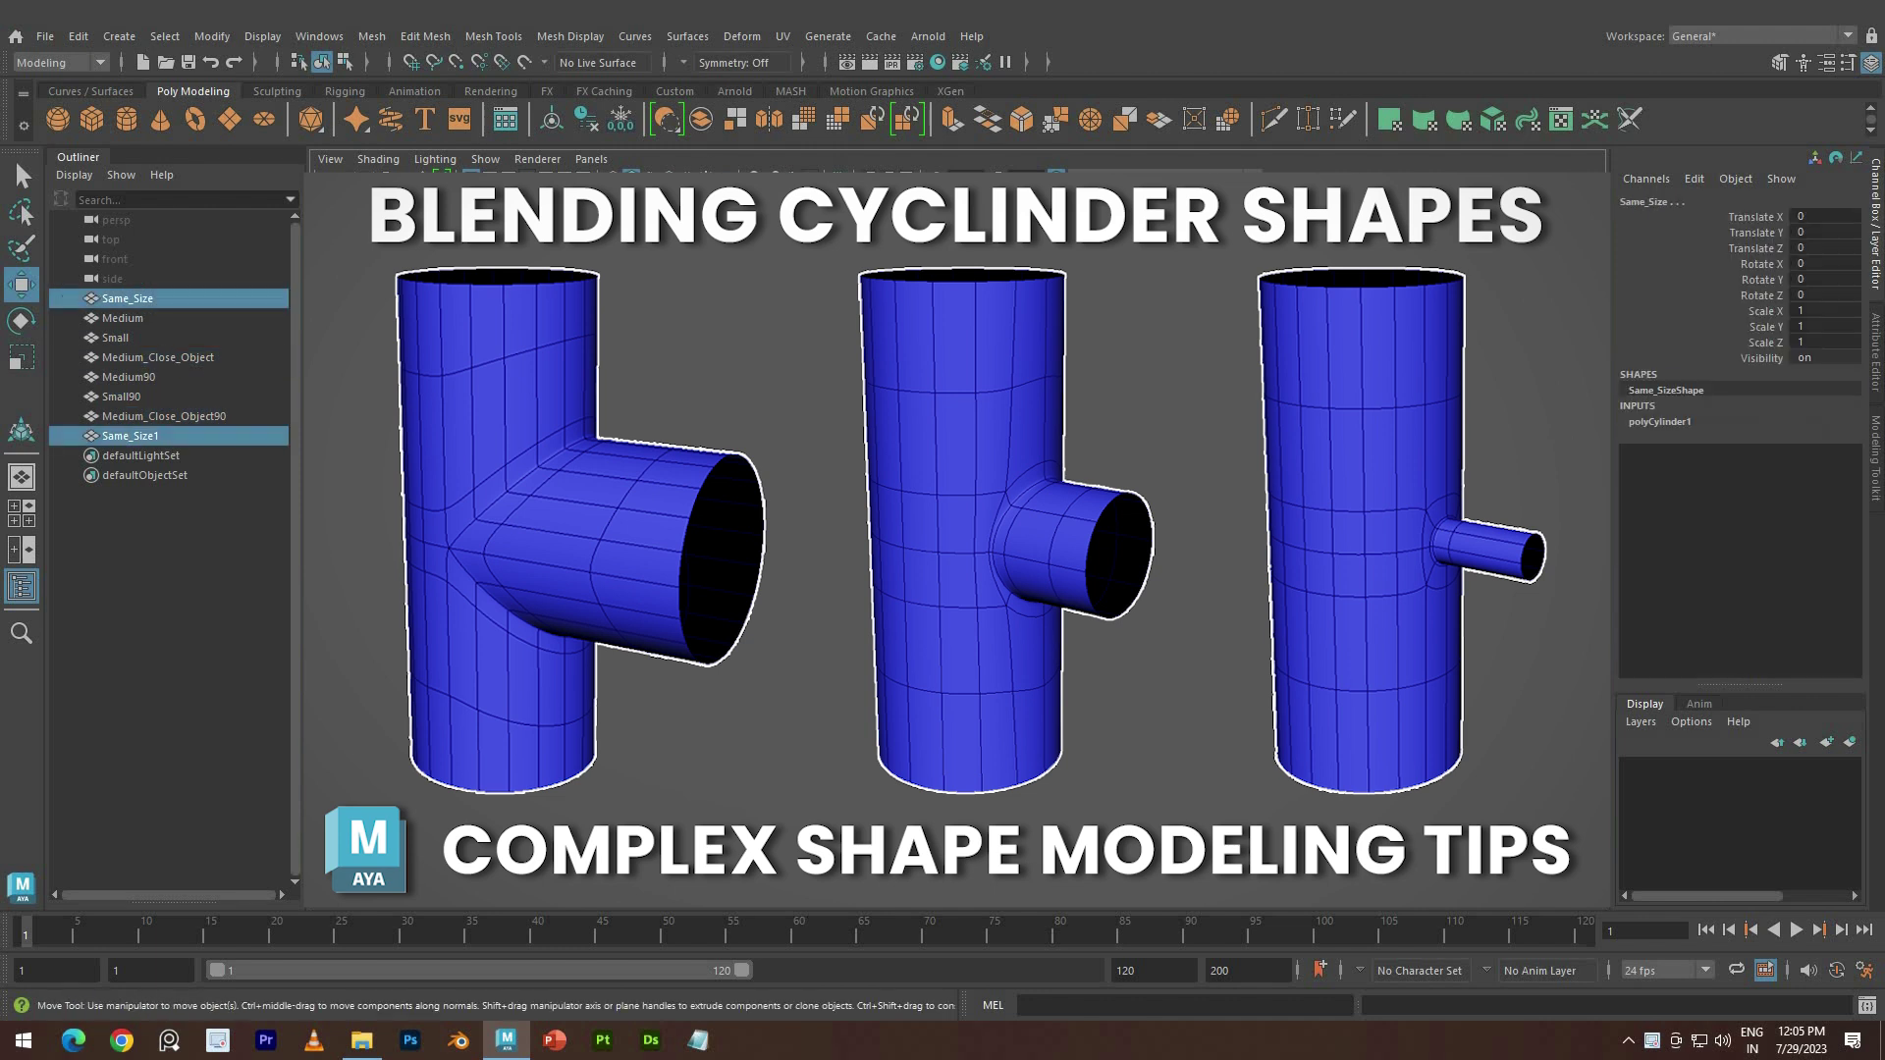
click(957, 540)
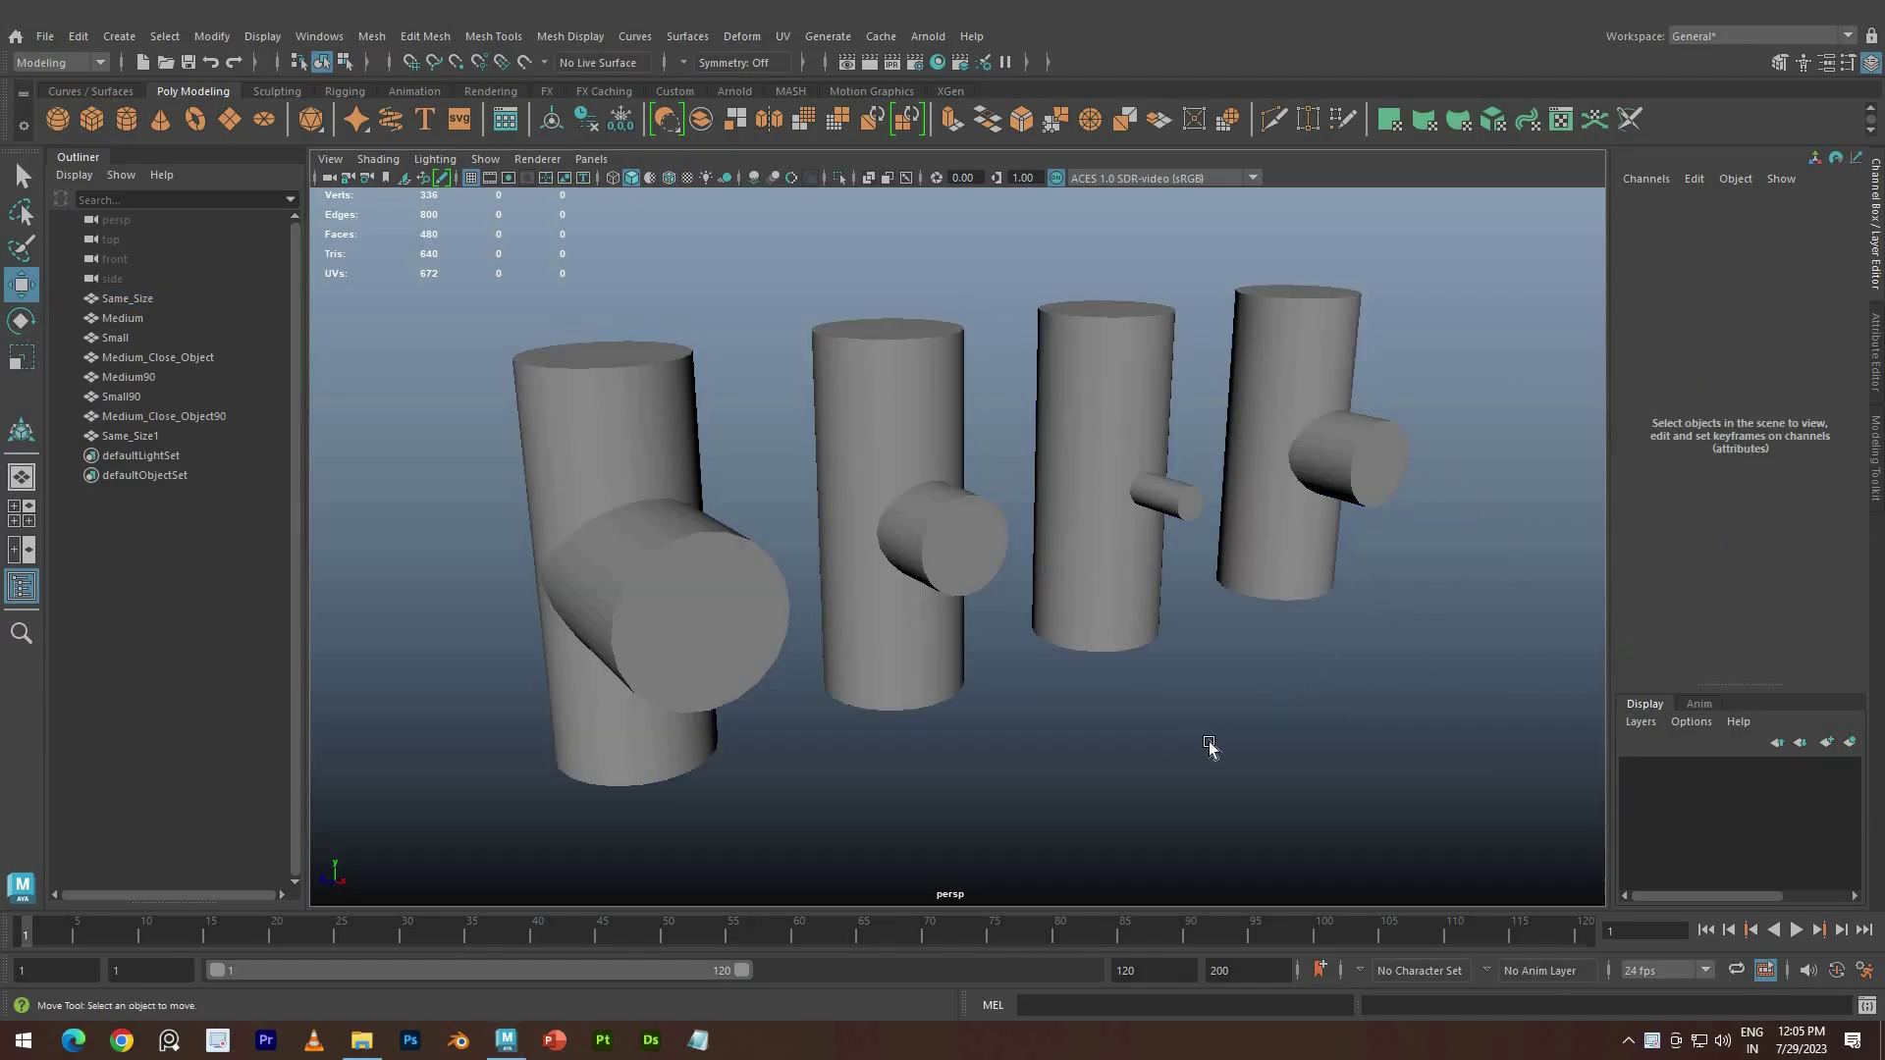
Examine the four intersecting cylinder pairs in the scene, comparing how the side cylinder's size differs from the vertical one
alt+drag(1208, 746, 574, 370)
alt+drag(1211, 746, 731, 257)
click(422, 378)
click(589, 422)
drag(922, 509, 884, 422)
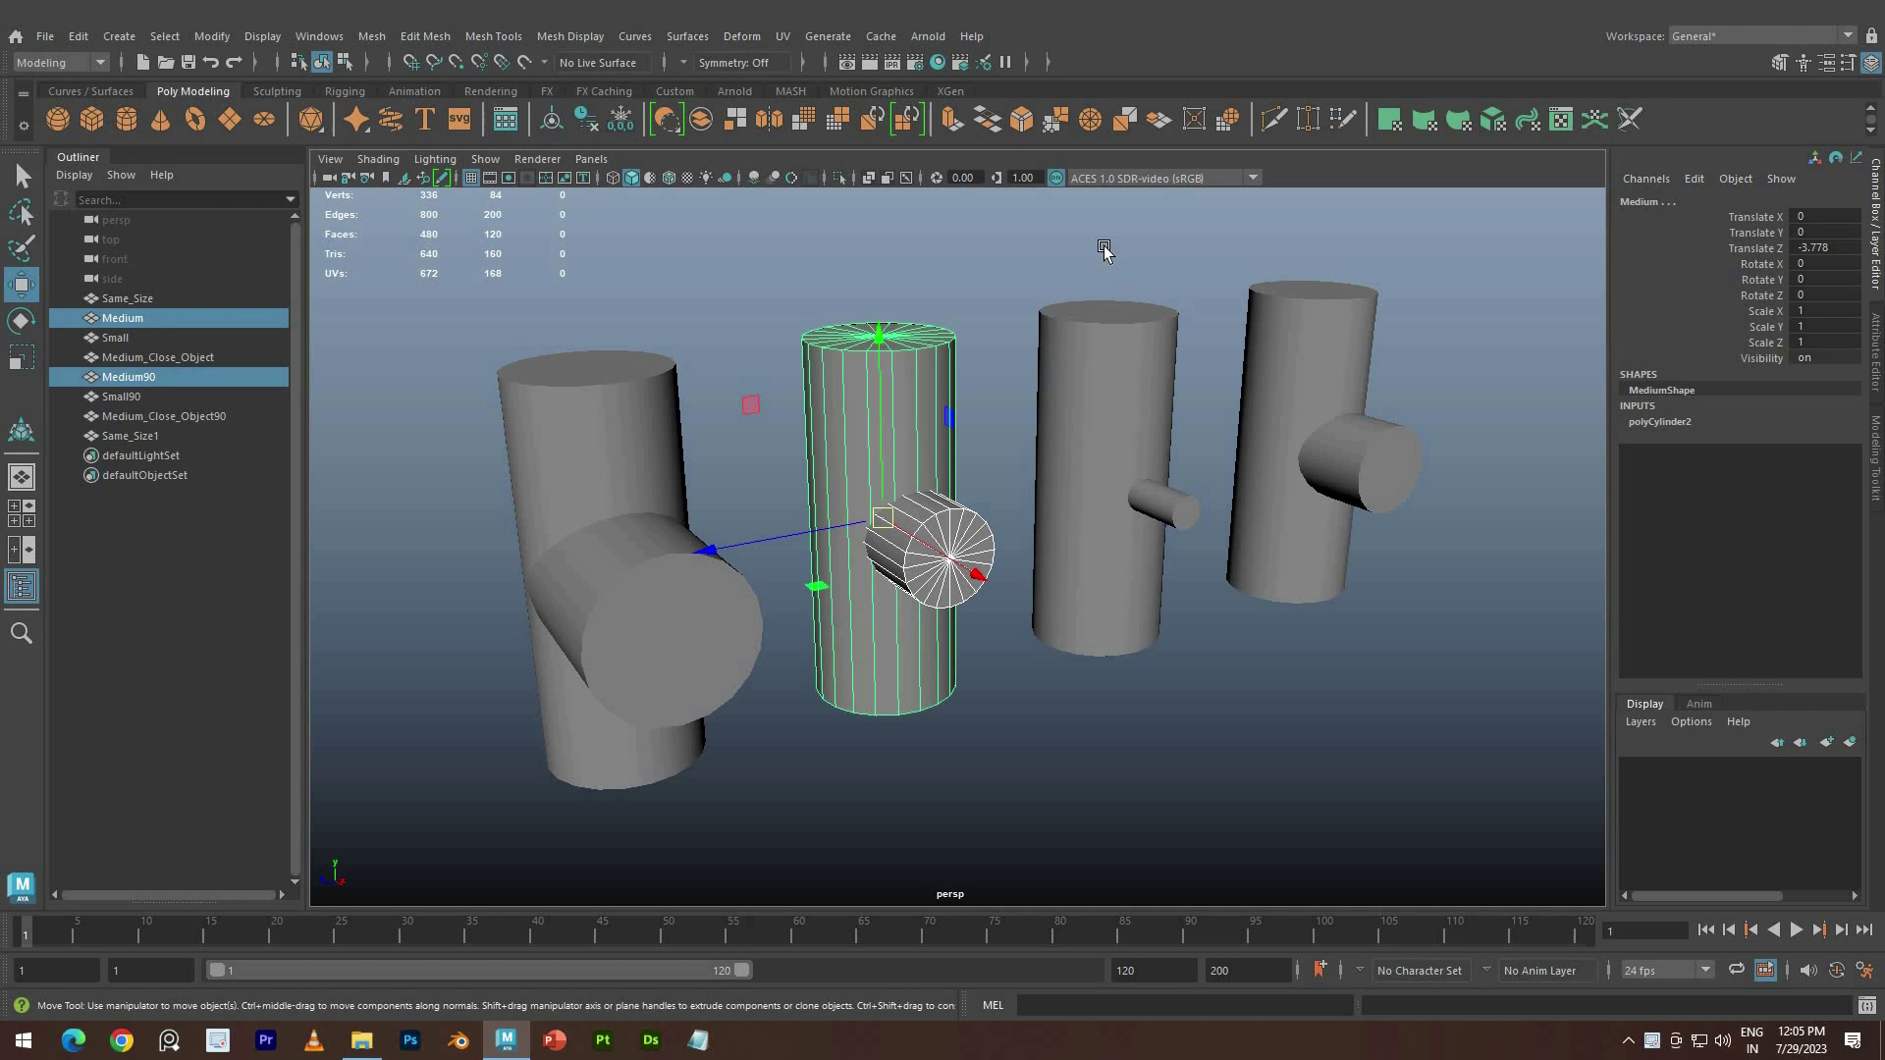
drag(1102, 245, 1164, 515)
drag(1428, 557, 1334, 469)
click(1375, 599)
alt+middle_drag(478, 399, 606, 381)
drag(606, 381, 767, 579)
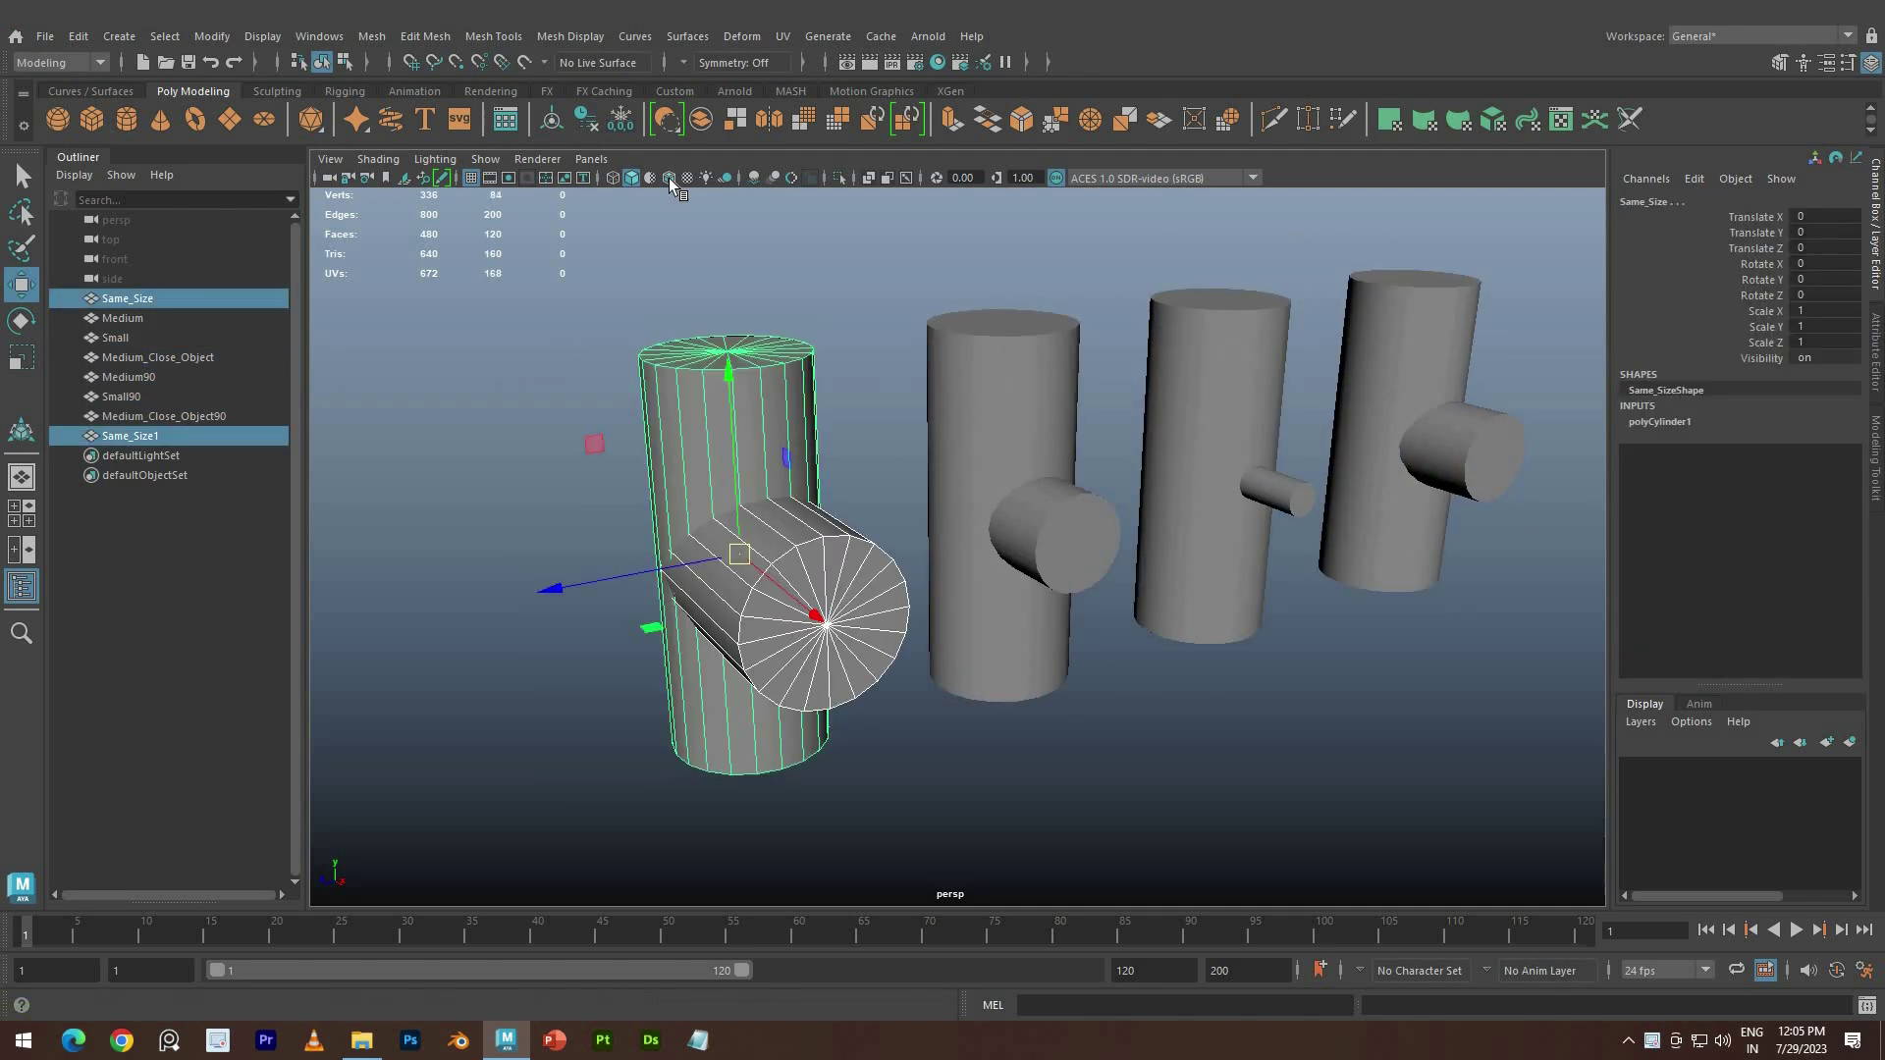
Turn on wireframe on shaded display for the scene and clear the selection
click(668, 178)
click(653, 712)
alt+drag(673, 699, 648, 667)
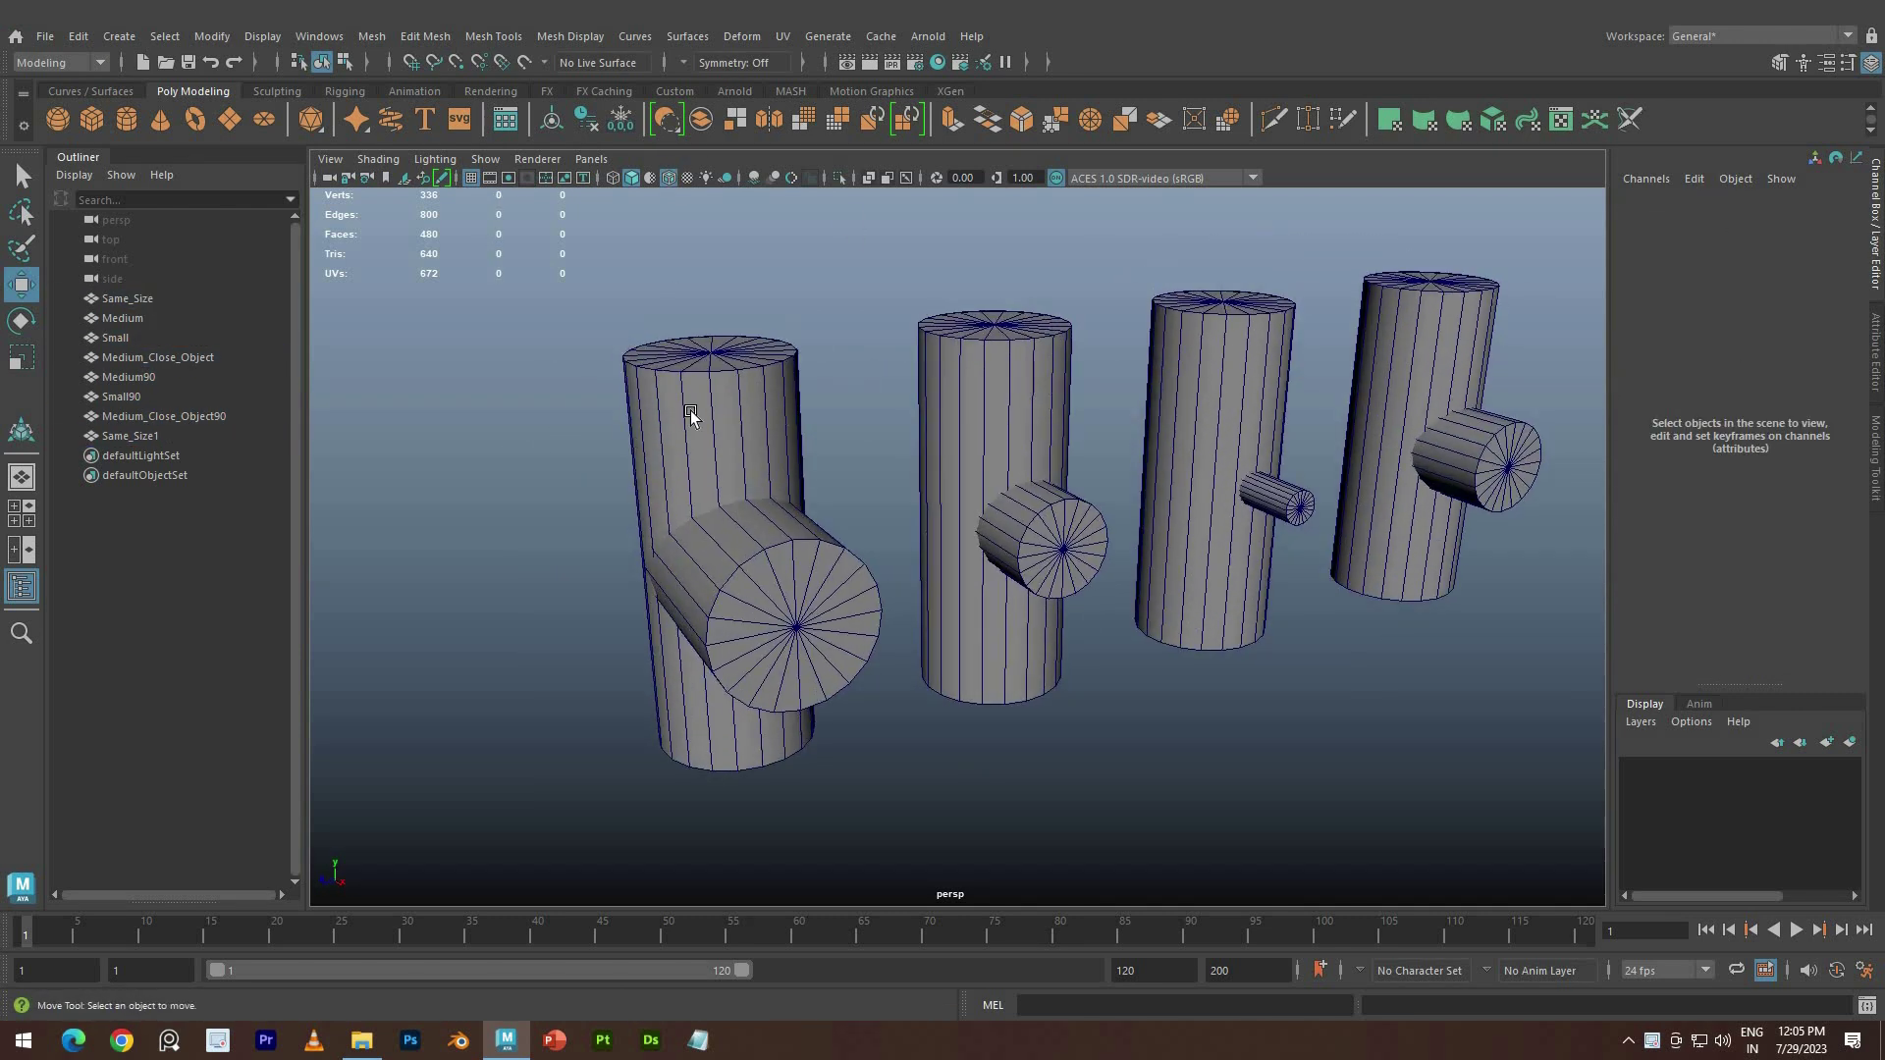
Join the Same_Size and Same_Size1 cylinders with a Boolean Union
click(694, 412)
click(1691, 428)
click(699, 310)
alt+drag(859, 672, 872, 658)
click(870, 612)
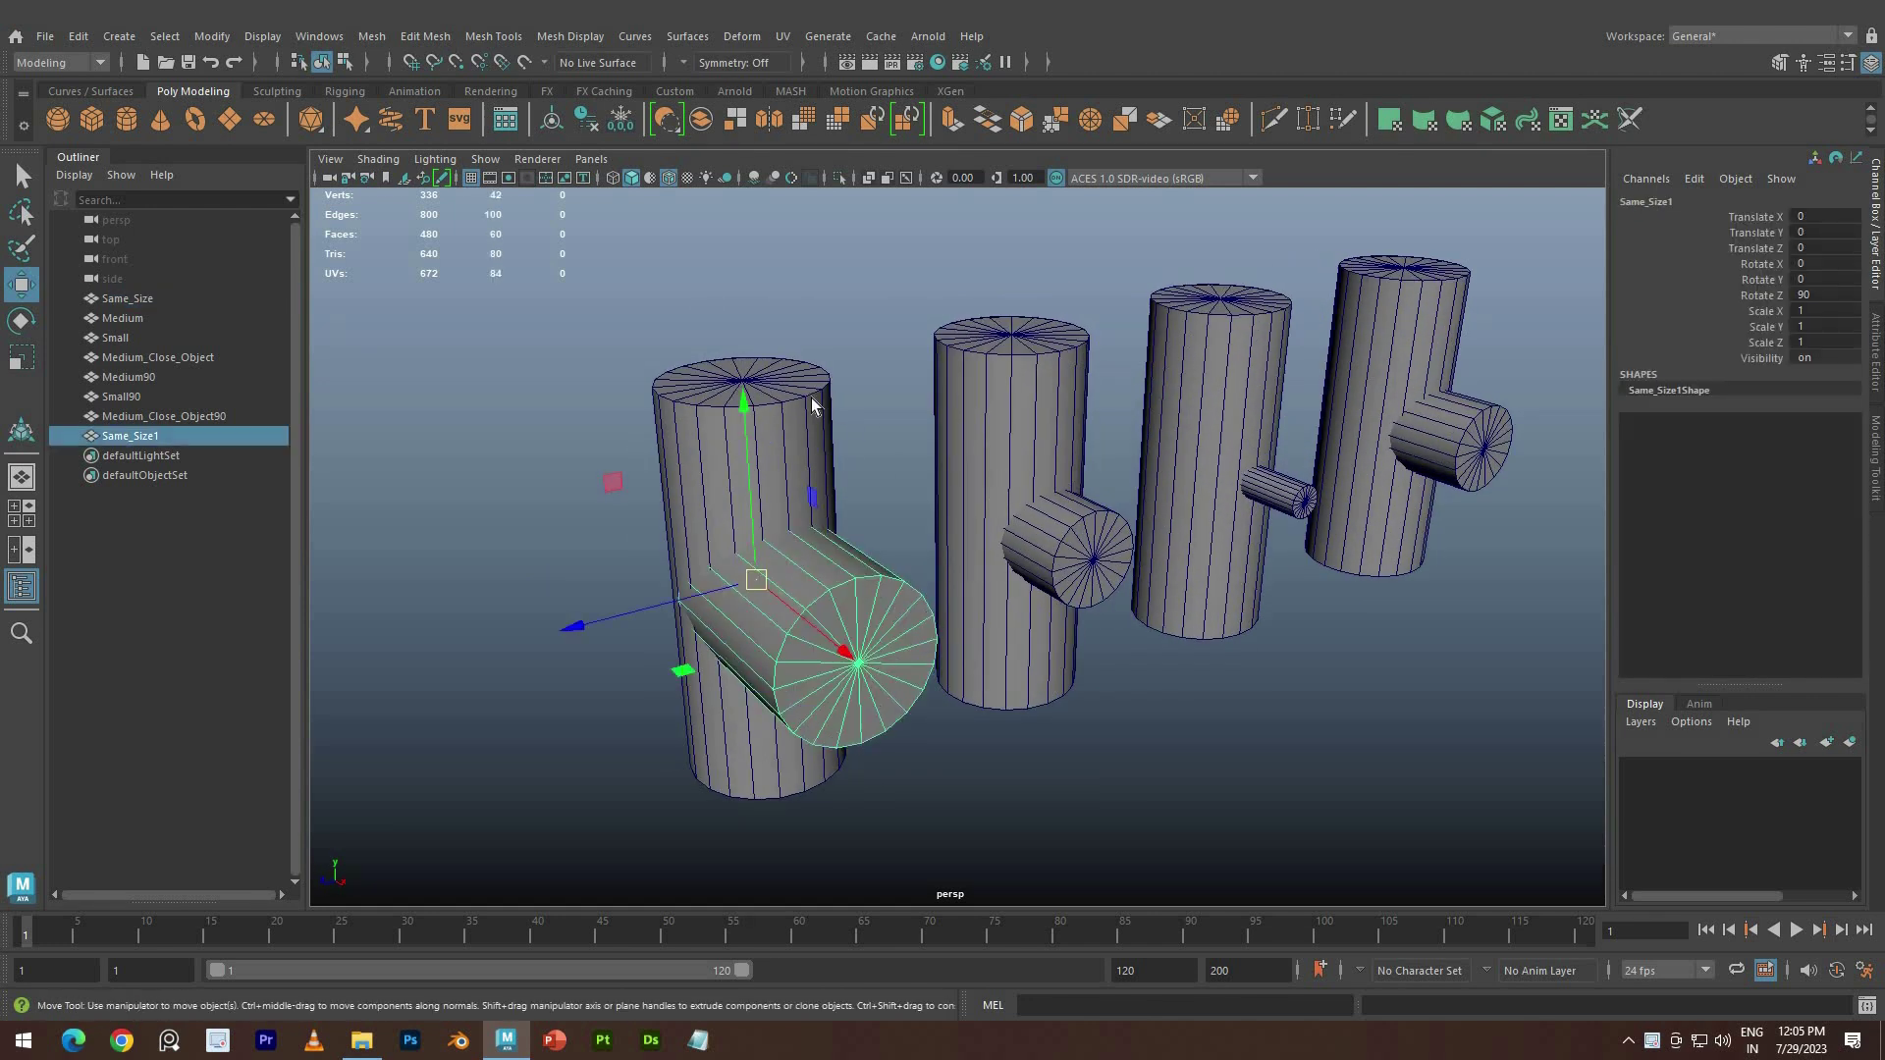
key(q)
shift+click(811, 397)
alt+drag(811, 397, 662, 214)
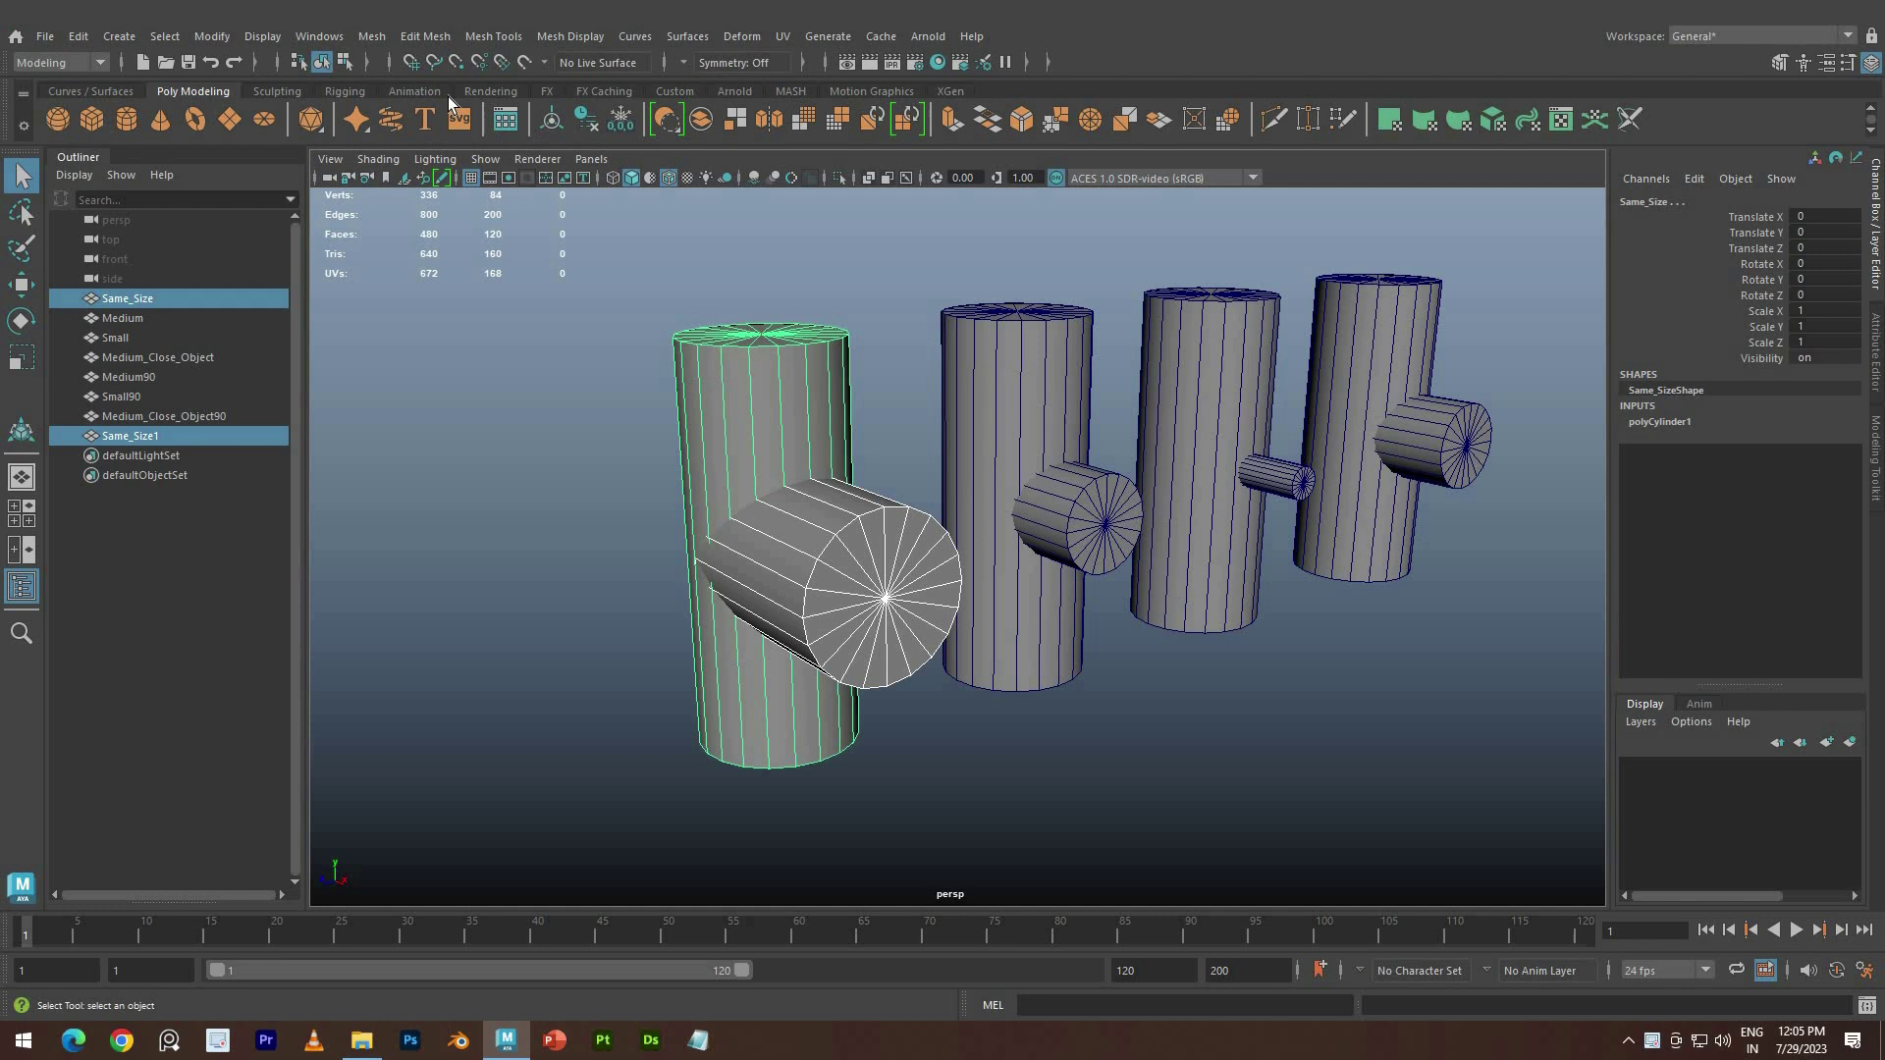
click(371, 38)
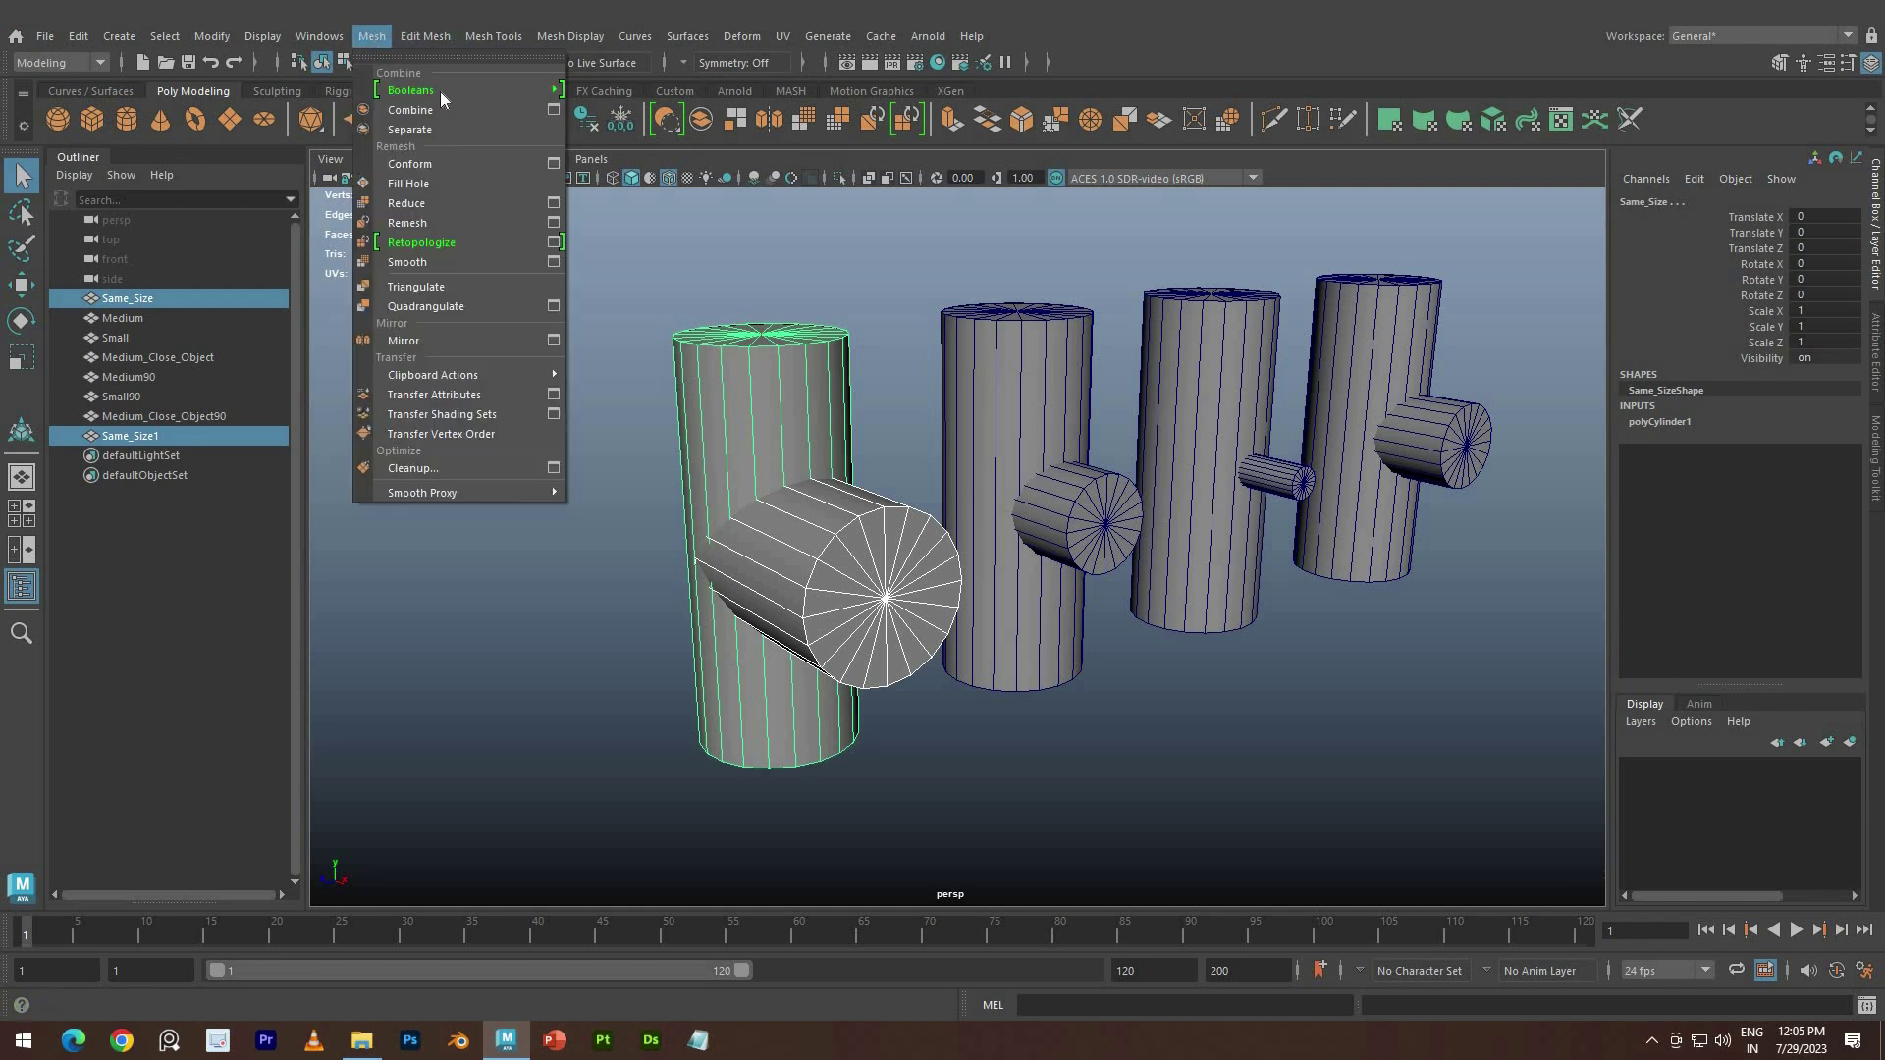
mouse_move(440, 92)
click(601, 90)
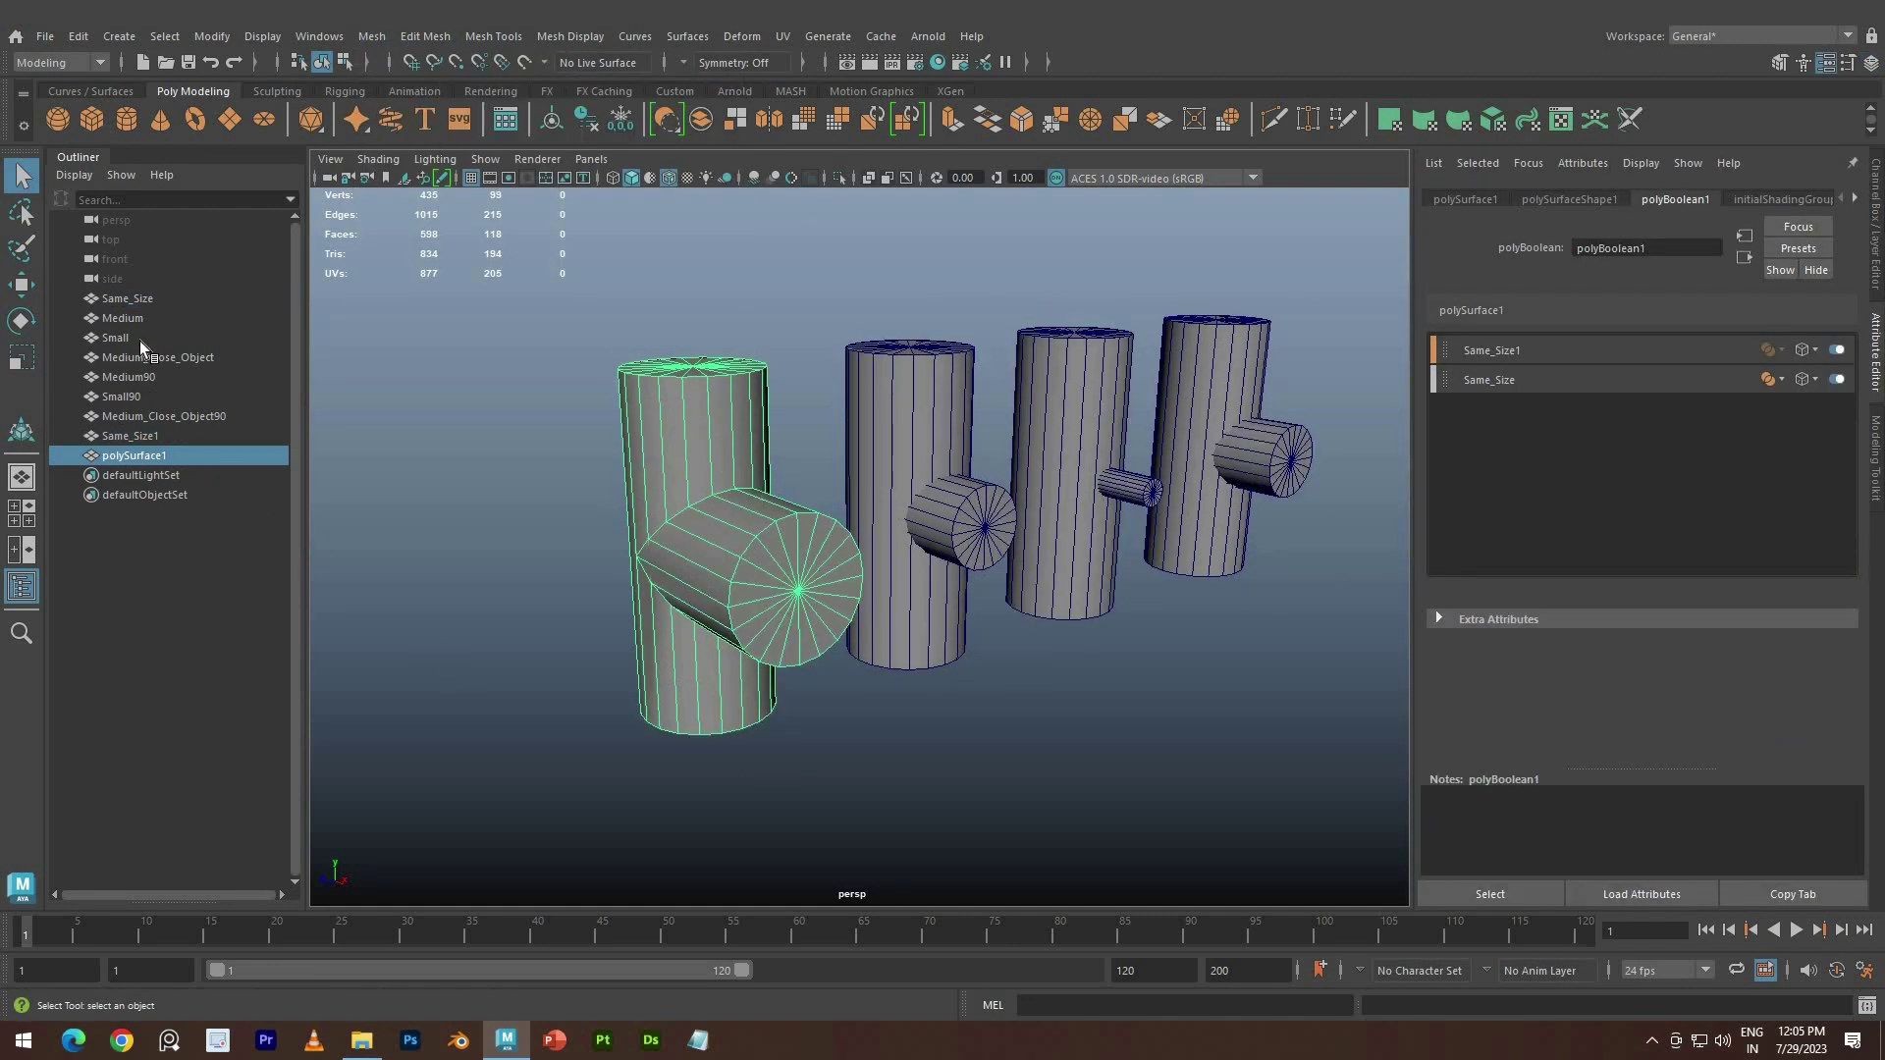
Hide the original Same_Size and Same_Size1 cylinders and select the Boolean result polySurface1
click(133, 299)
ctrl+click(132, 437)
key(ctrl+h)
click(122, 457)
Cut an edge ring around the back of the joined vertical cylinder at junction height with Multi-Cut
alt+drag(688, 482, 825, 446)
scroll(825, 446, up, 5)
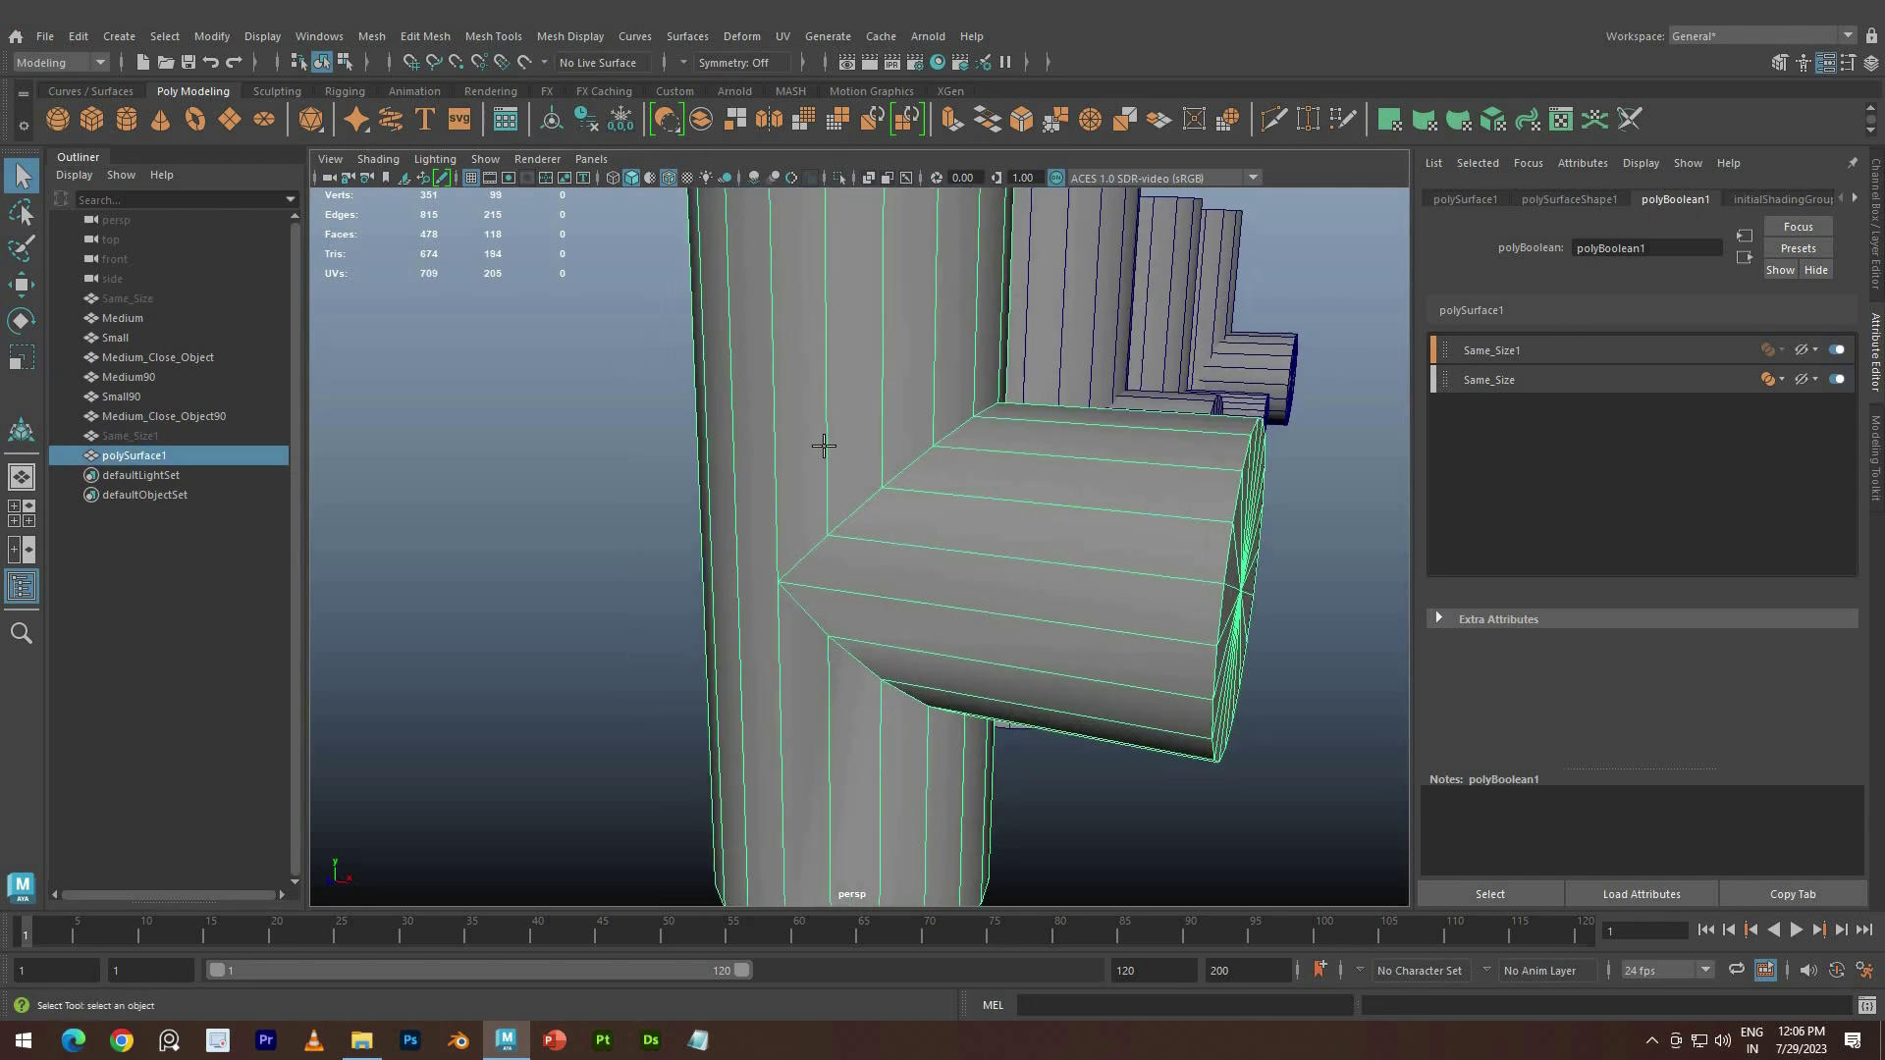
key(ctrl+shift+x)
click(740, 570)
key(Return)
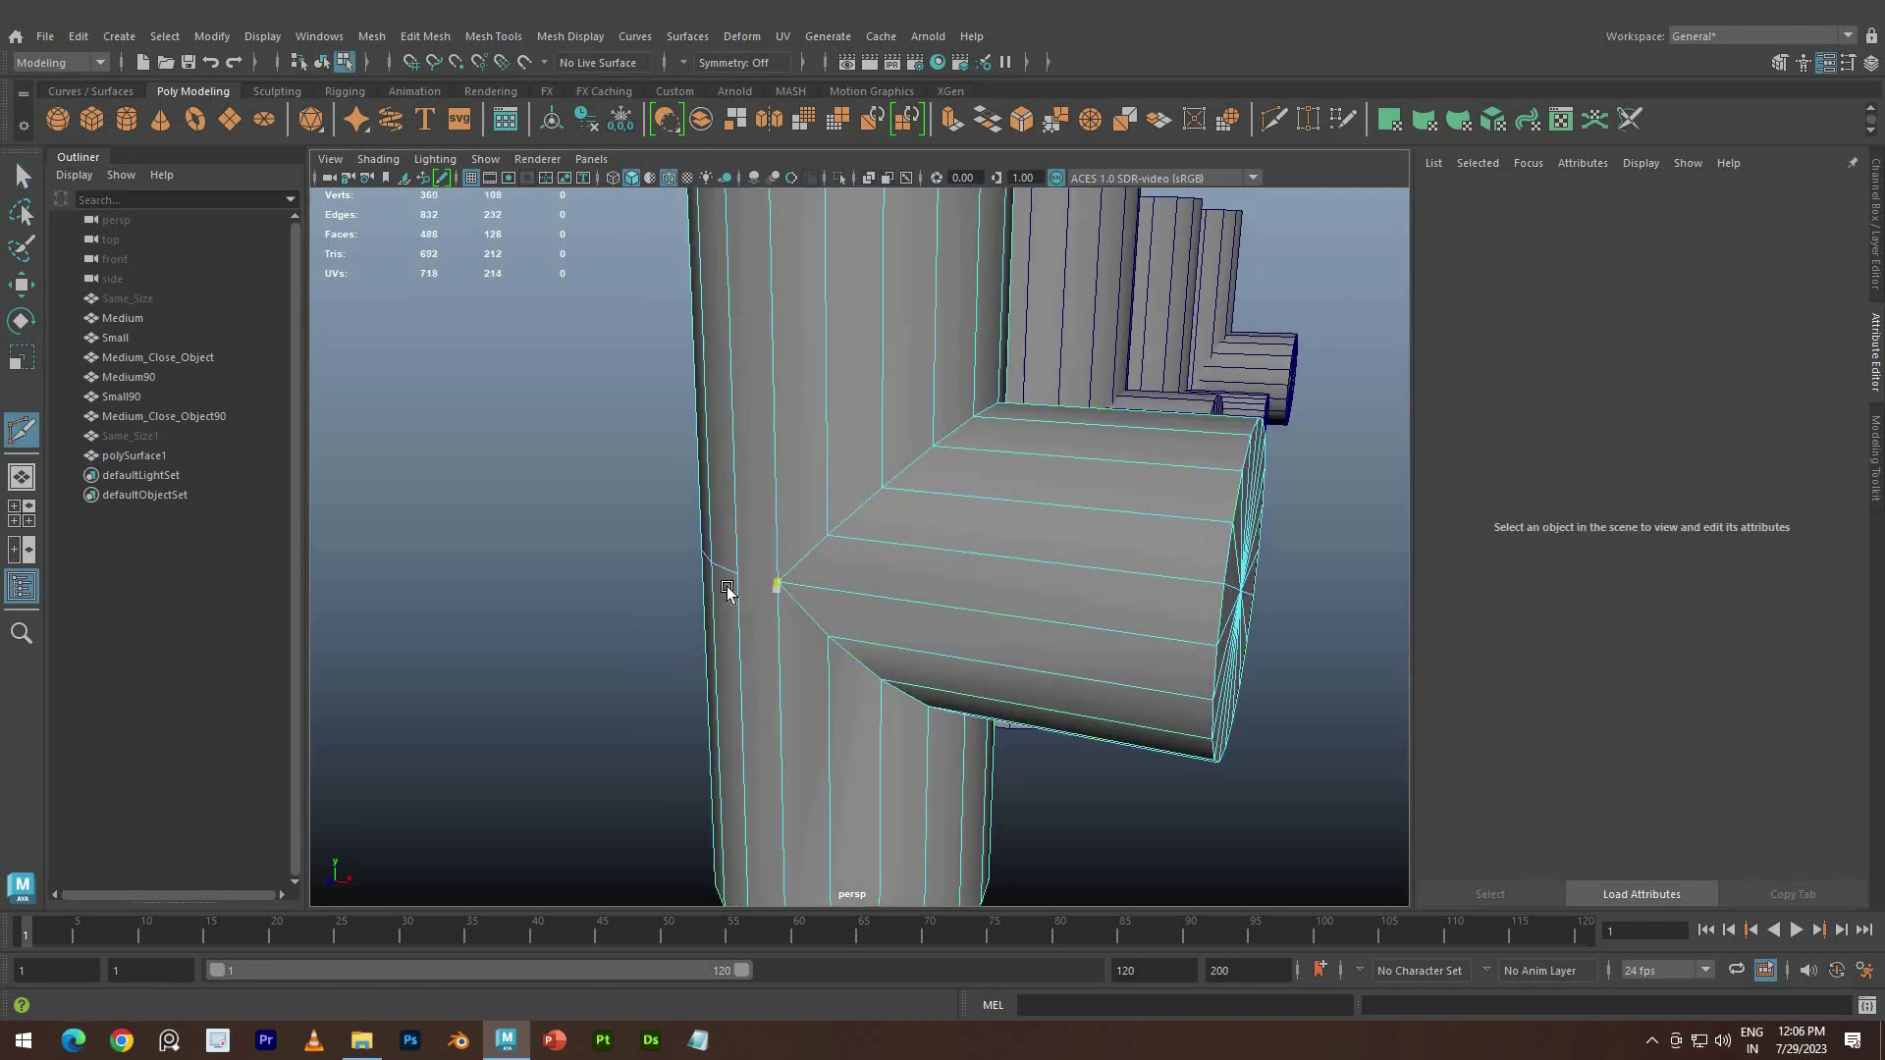
double_click(723, 573)
alt+drag(726, 575, 951, 613)
key(ctrl+shift+x)
scroll(950, 589, up, 5)
alt+middle_drag(1008, 495, 768, 675)
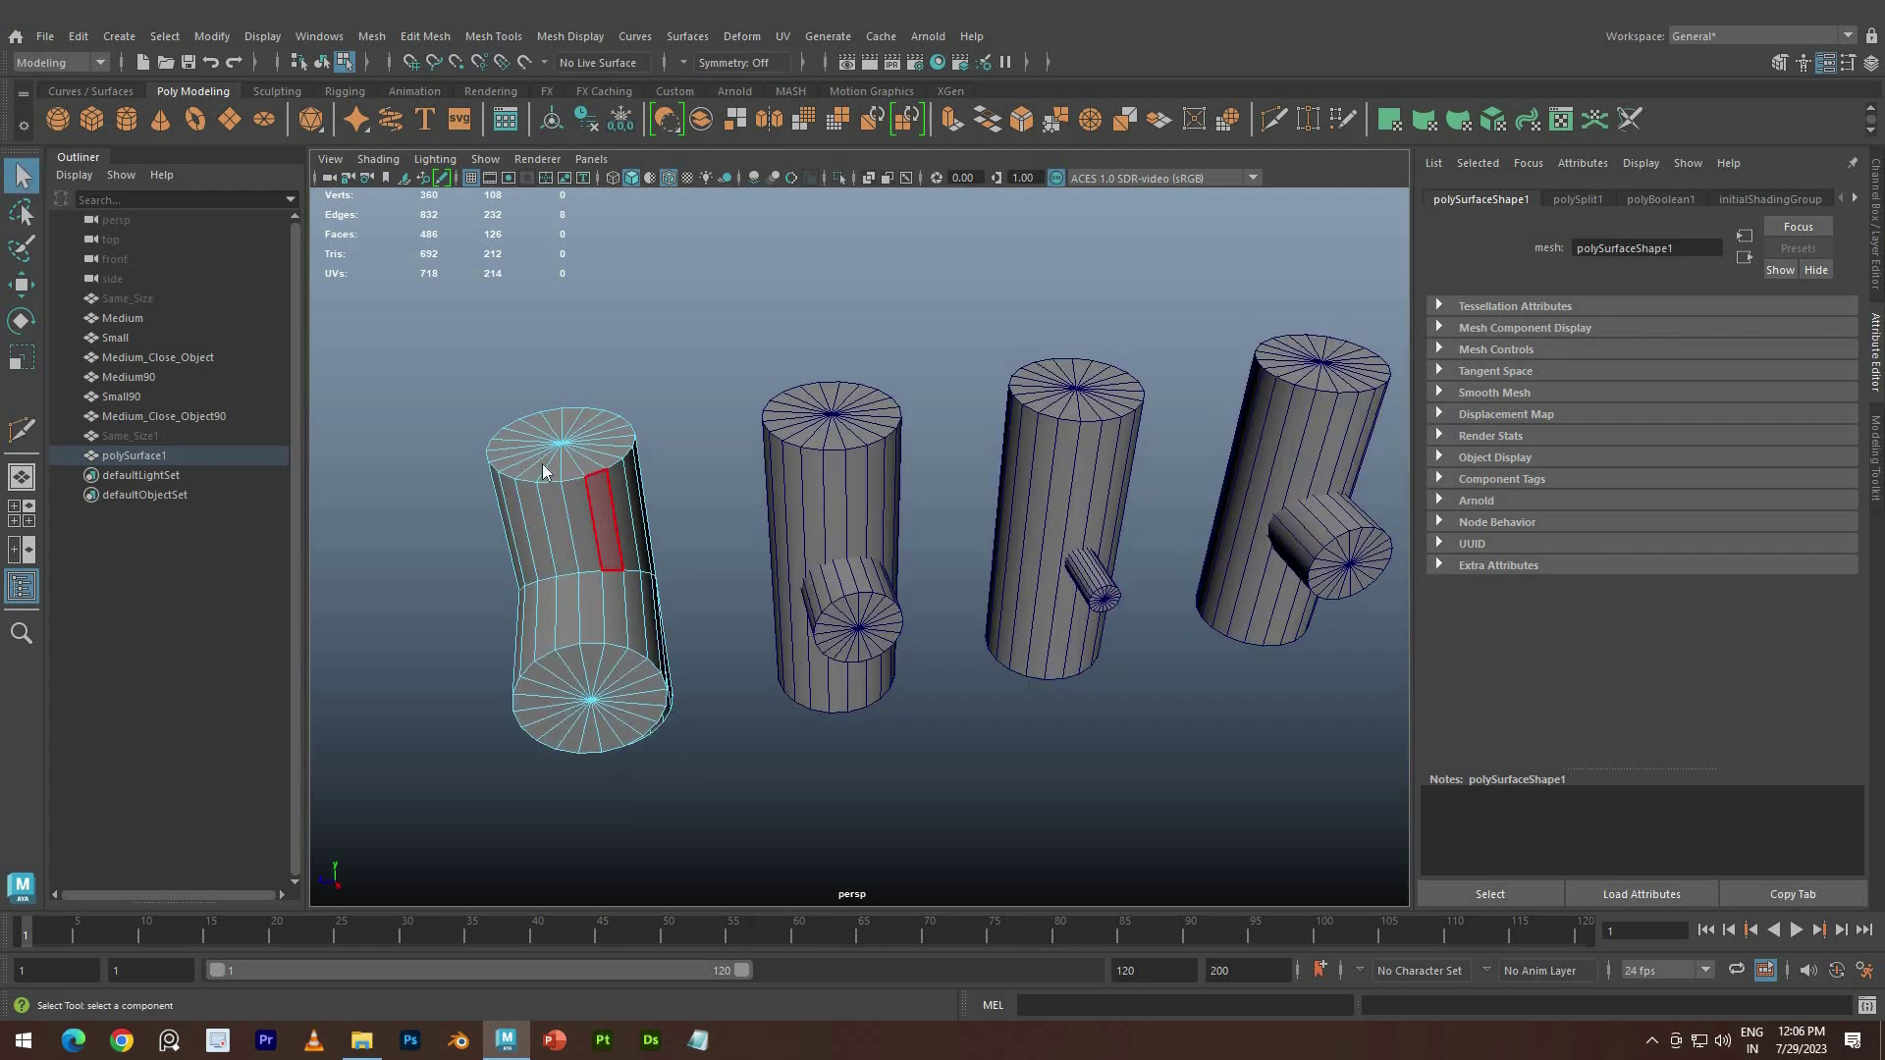
Select all vertices of the joined pipe and merge the overlapping ones
right_drag(602, 460, 454, 430)
alt+drag(449, 358, 618, 563)
shift+right_drag(791, 748, 931, 648)
alt+drag(743, 657, 867, 576)
scroll(774, 652, up, 3)
scroll(823, 648, up, 5)
alt+drag(821, 652, 839, 643)
Try moving the junction's side vertex upward to test the merge, and undo the move
key(w)
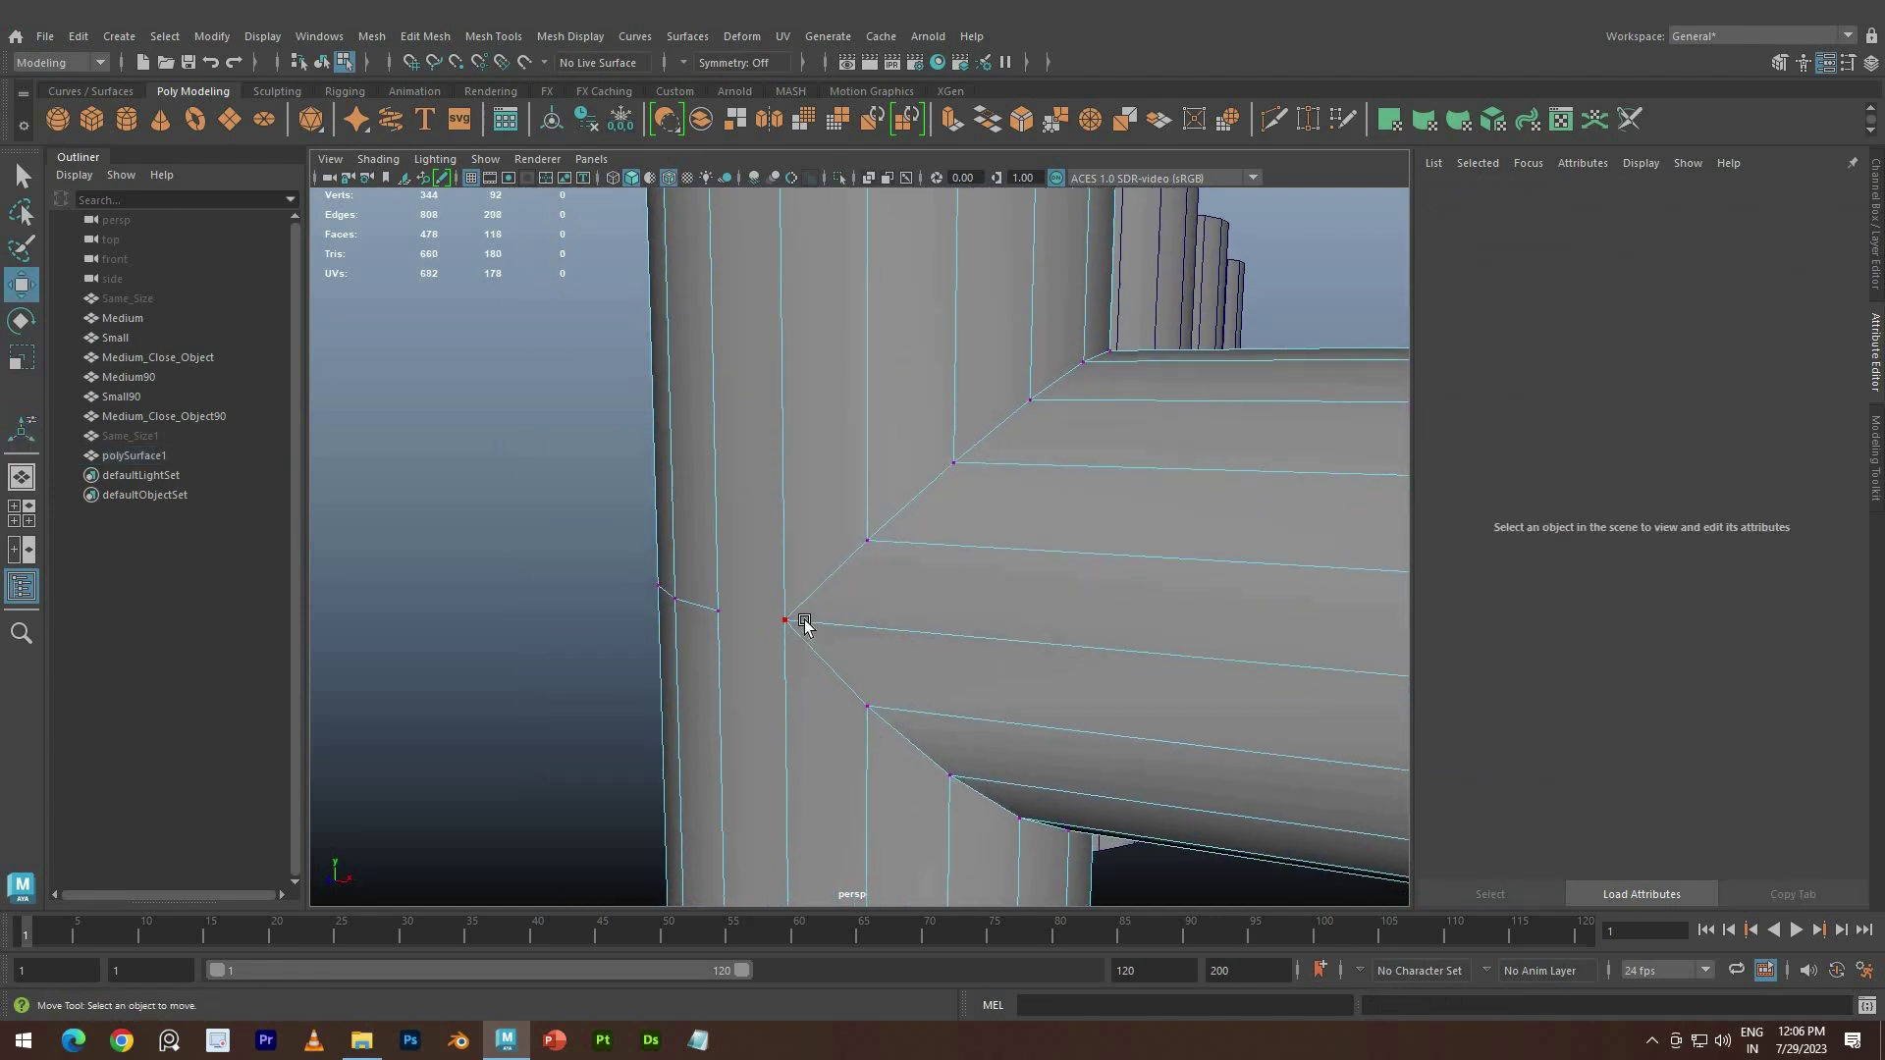
click(786, 621)
drag(787, 447, 794, 373)
key(ctrl+z)
Cut an edge from the junction's side vertex to the nearest end of the back edge ring
right_drag(746, 514, 803, 617)
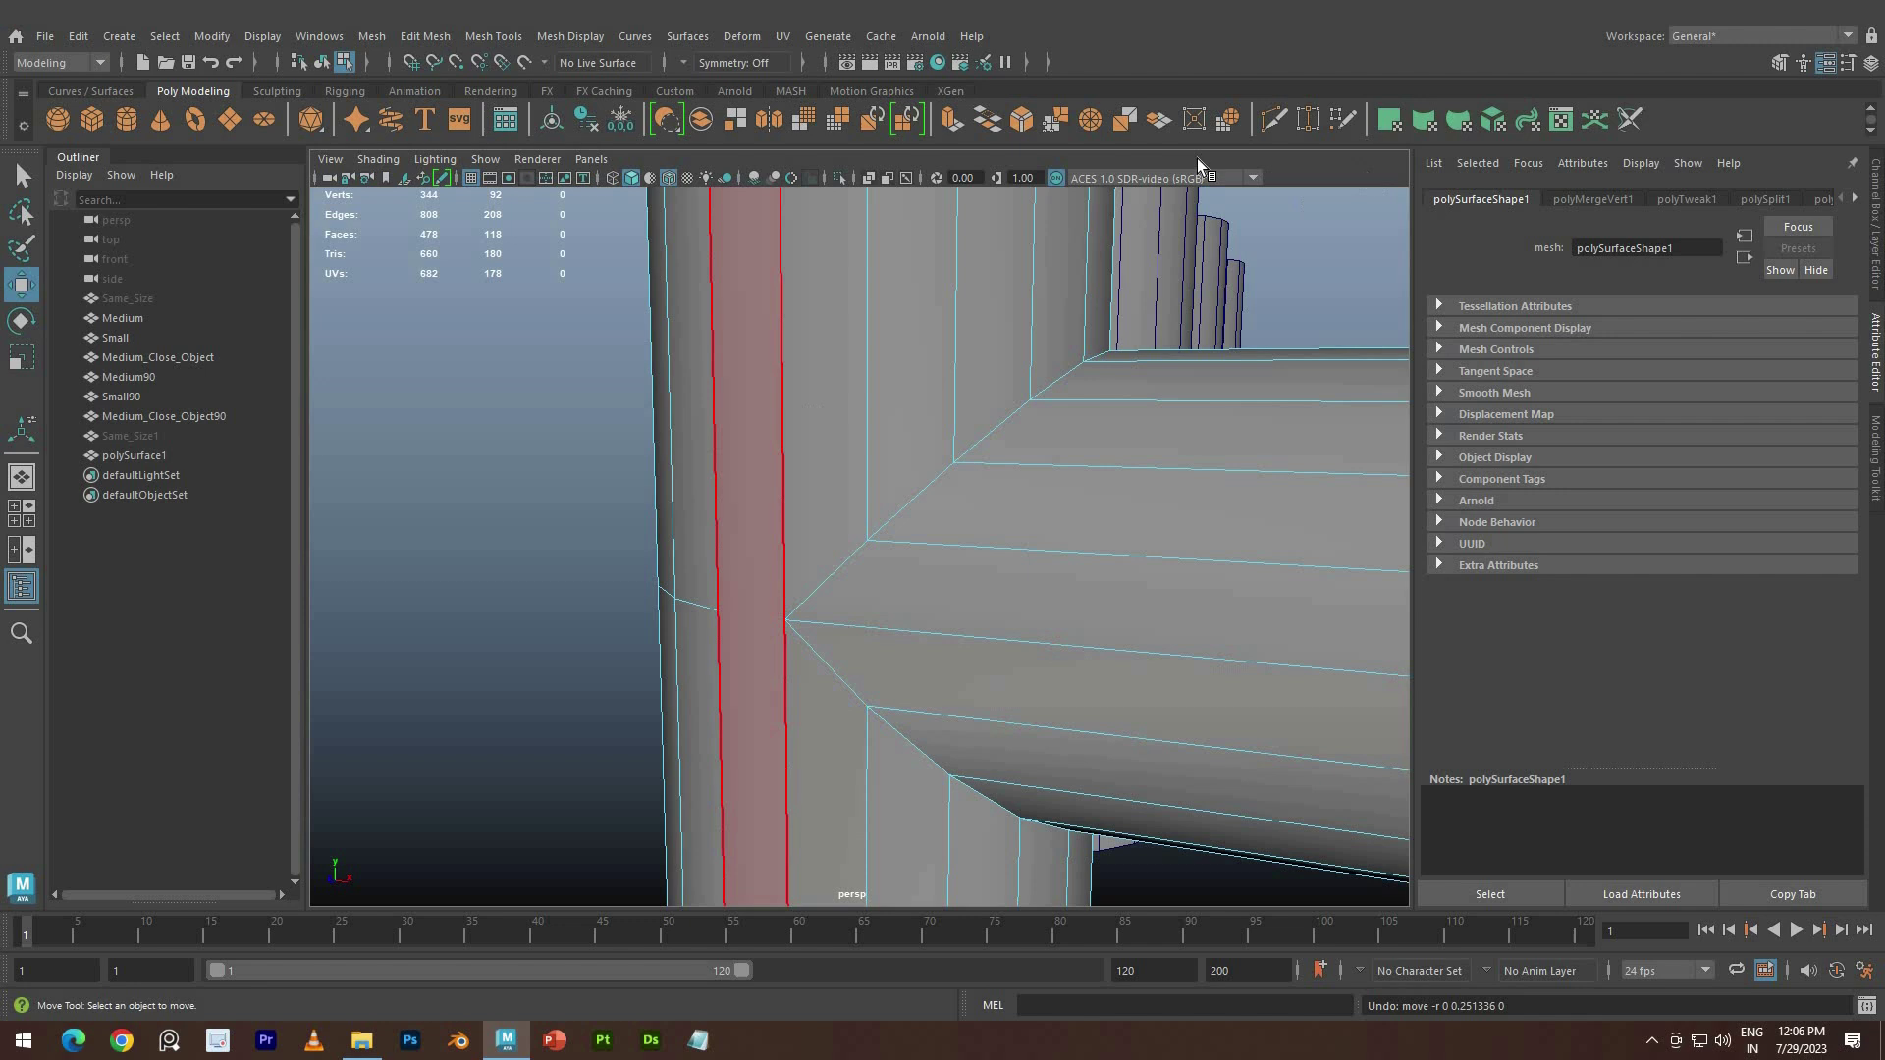
click(1274, 119)
click(784, 621)
click(719, 611)
key(Return)
Cut the matching edge on the opposite side of the pipe to connect its junction vertex to the back ring
scroll(727, 617, down, 5)
alt+drag(727, 617, 442, 601)
scroll(438, 599, up, 6)
click(444, 599)
click(351, 639)
key(Return)
scroll(791, 626, down, 8)
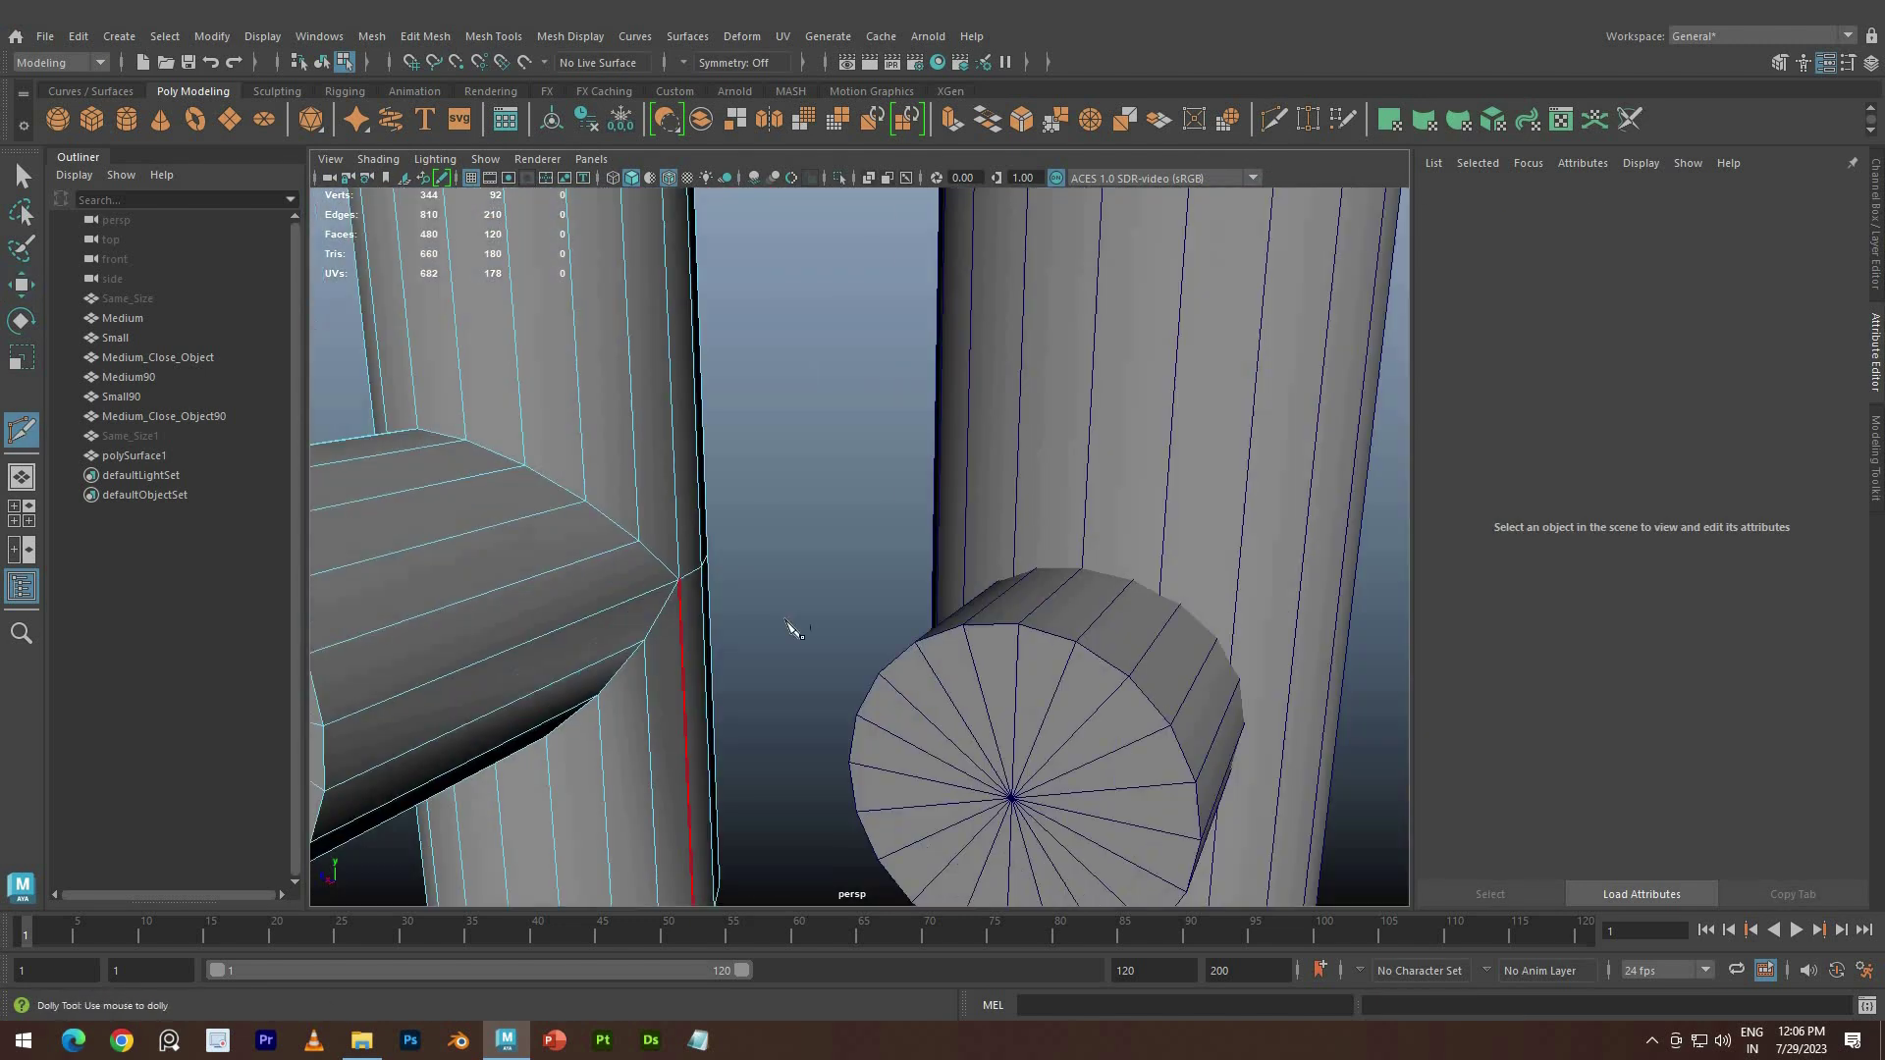
Delete the end cap faces of the horizontal branch on the joined pipe
key(q)
alt+drag(792, 627, 852, 483)
click(900, 615)
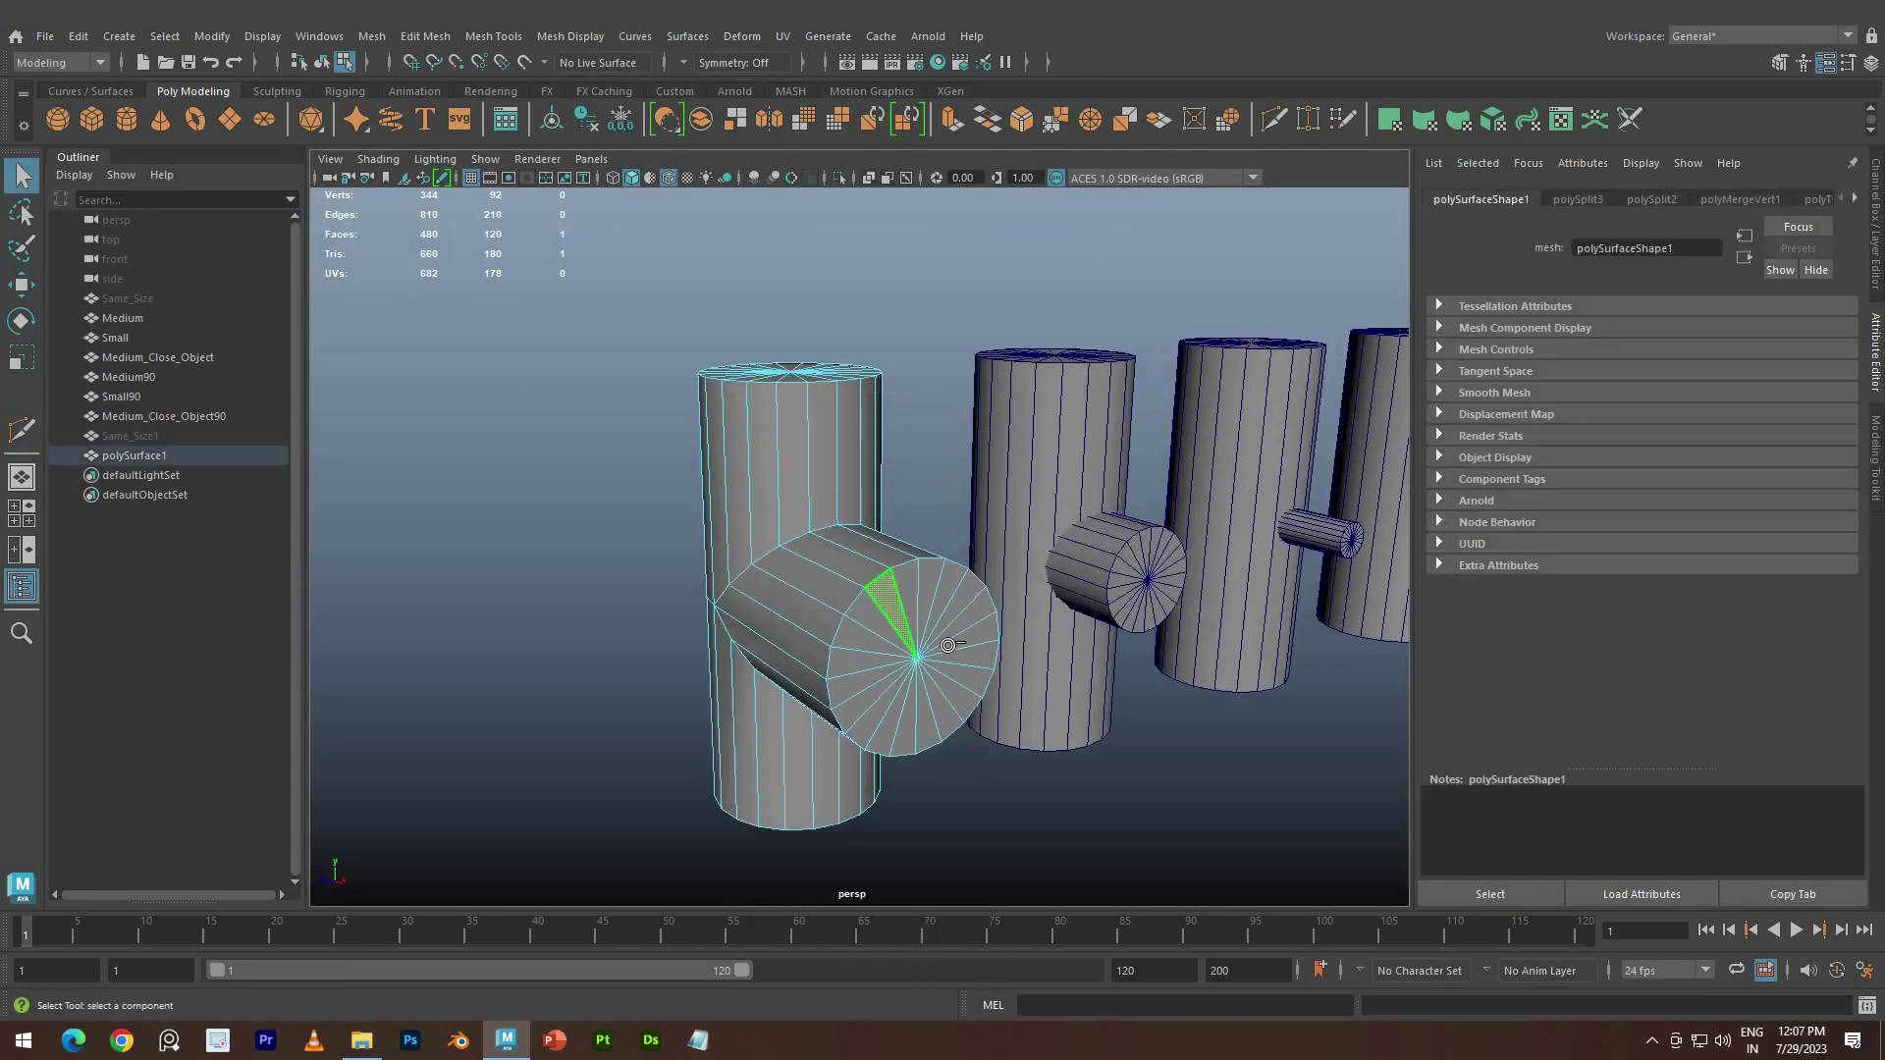
mouse_move(901, 619)
mouse_down()
mouse_move(952, 663)
mouse_move(945, 638)
mouse_up()
key(Delete)
Delete the top and bottom cap faces of the joined pipe's vertical cylinder
alt+drag(815, 347, 919, 322)
mouse_move(919, 322)
mouse_down()
mouse_move(892, 802)
mouse_move(913, 830)
mouse_up()
ctrl+drag(645, 476, 929, 666)
key(Delete)
Preview the open pipe as a smoothed mesh and turn off the wireframe overlay to examine the blend
key(3)
mouse_move(635, 373)
right_down()
mouse_move(900, 547)
mouse_move(732, 345)
right_up()
click(732, 324)
mouse_move(846, 294)
alt+mouse_down()
mouse_move(946, 251)
mouse_move(953, 211)
alt+mouse_up()
click(668, 178)
mouse_move(958, 363)
alt+mouse_down()
mouse_move(803, 422)
mouse_move(551, 417)
mouse_move(863, 589)
mouse_move(811, 481)
alt+mouse_up()
click(811, 481)
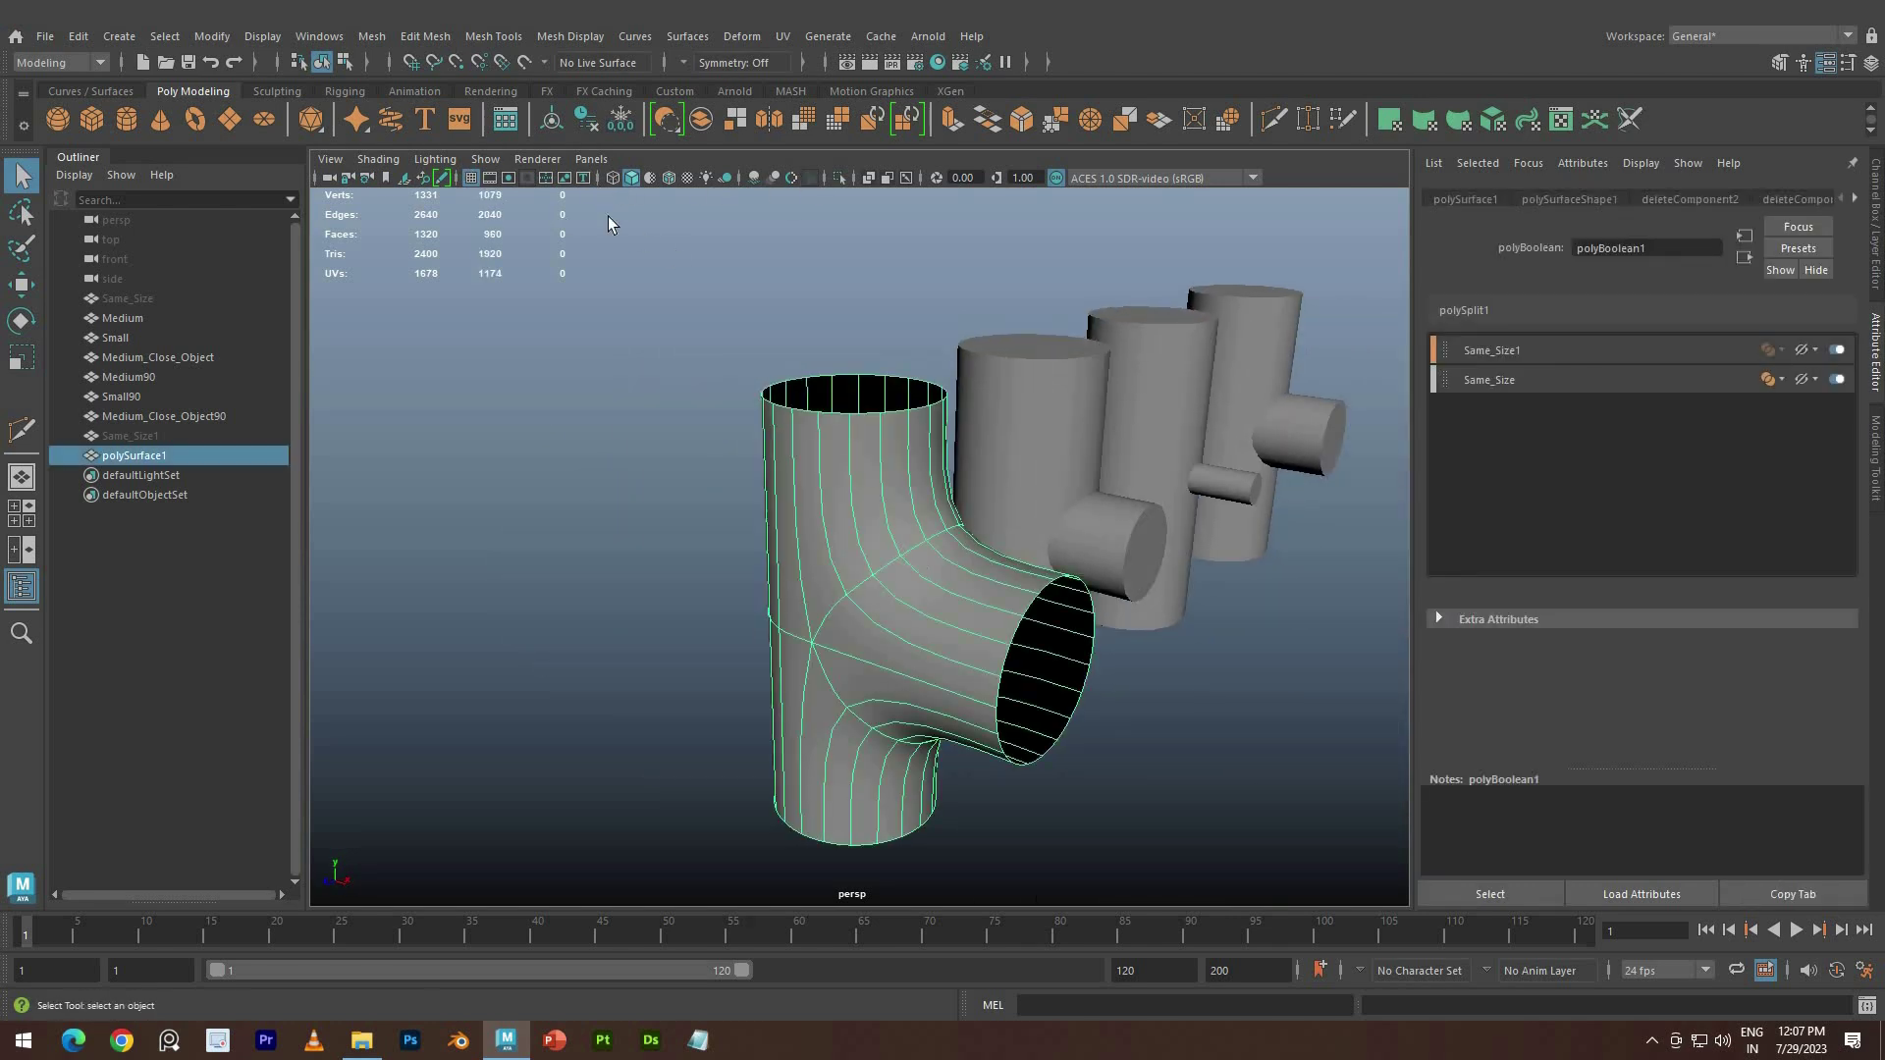
Return the pipe to unsmoothed display and insert supporting edge loops close to the intersection on all three arms
key(1)
scroll(617, 275, up, 5)
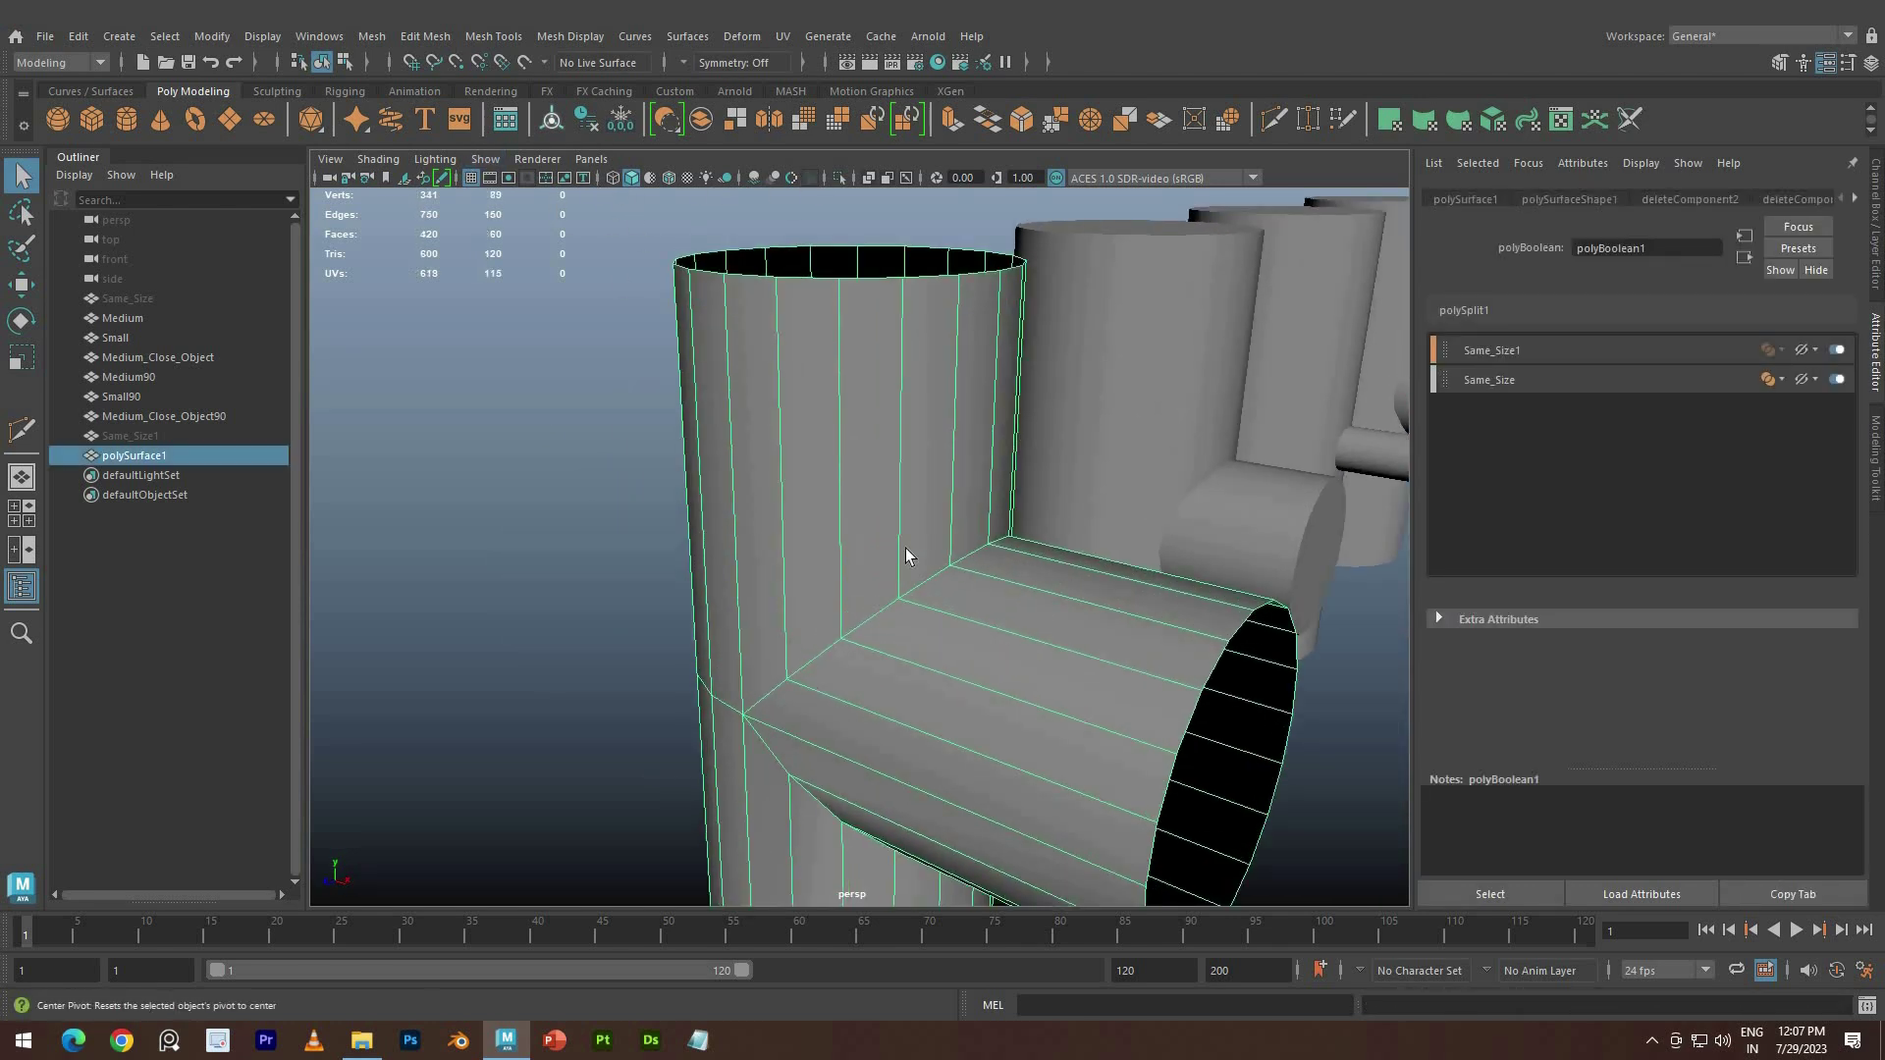
right_drag(901, 458, 902, 404)
click(902, 406)
key(ctrl+shift+x)
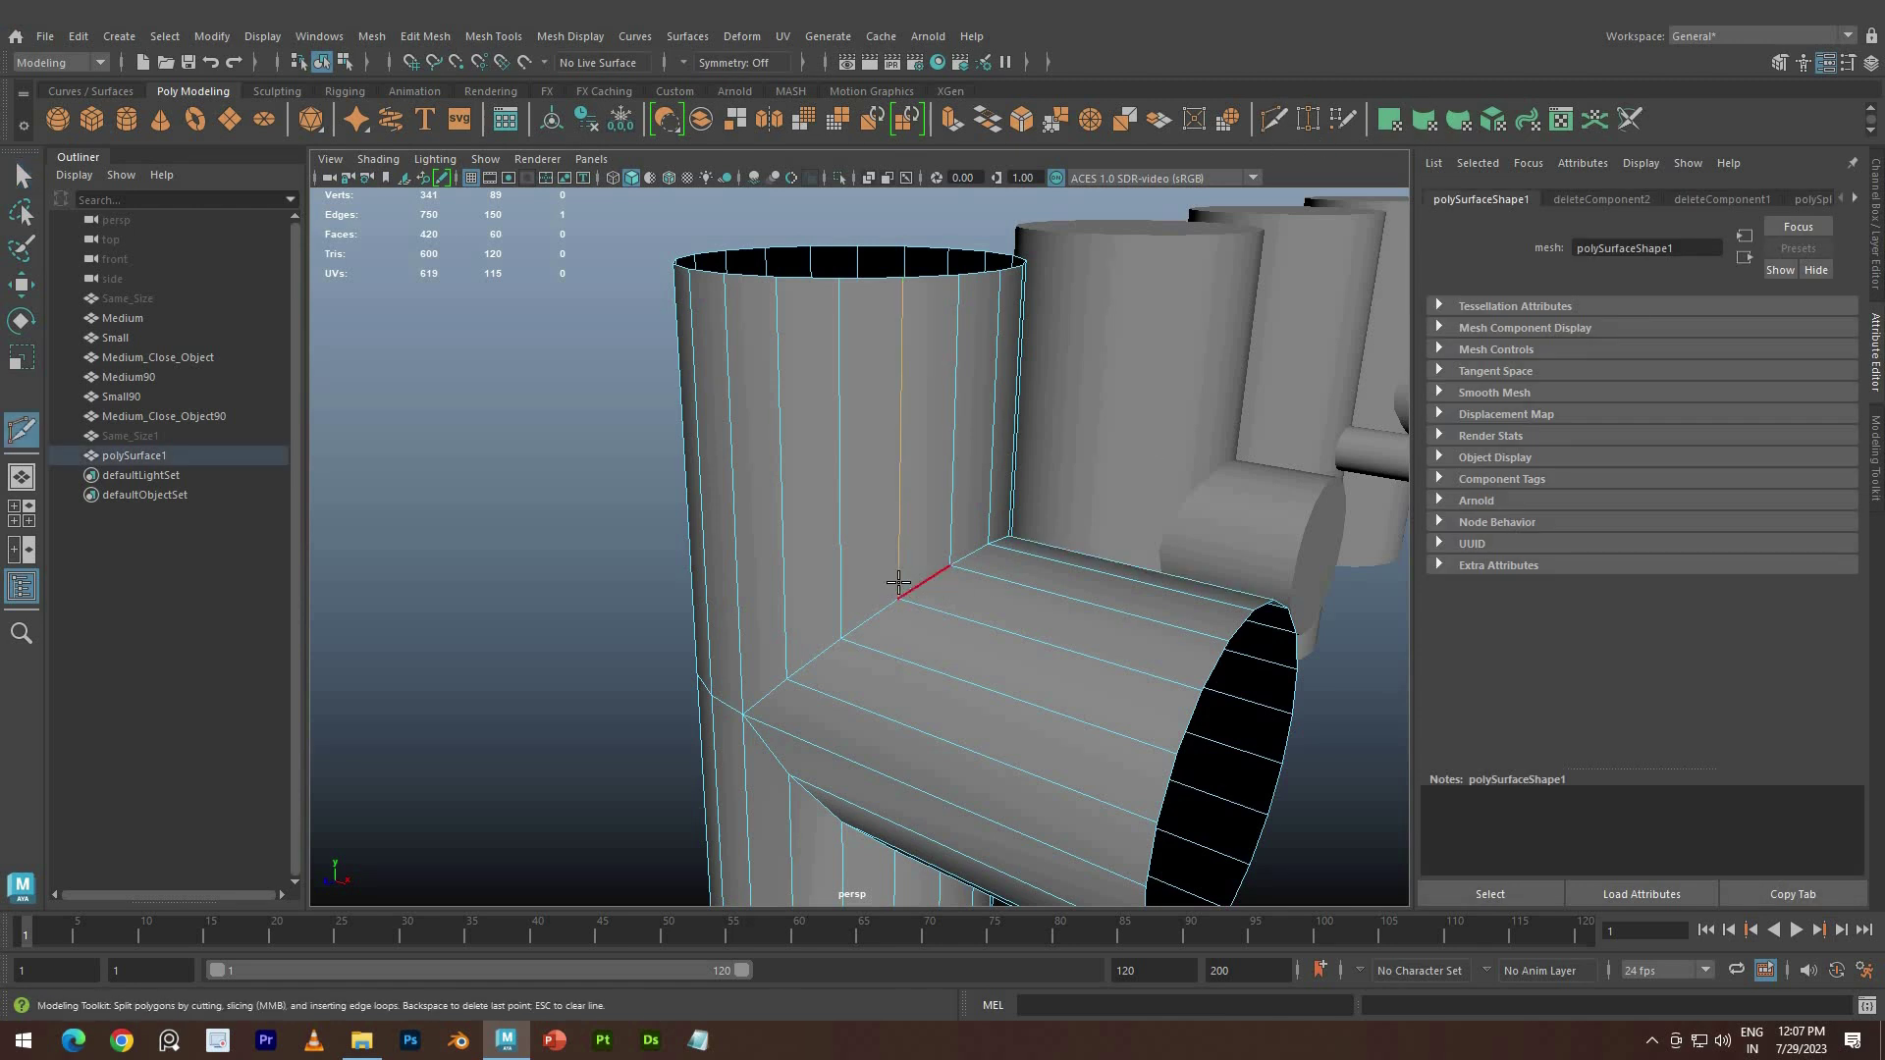
ctrl+click(900, 589)
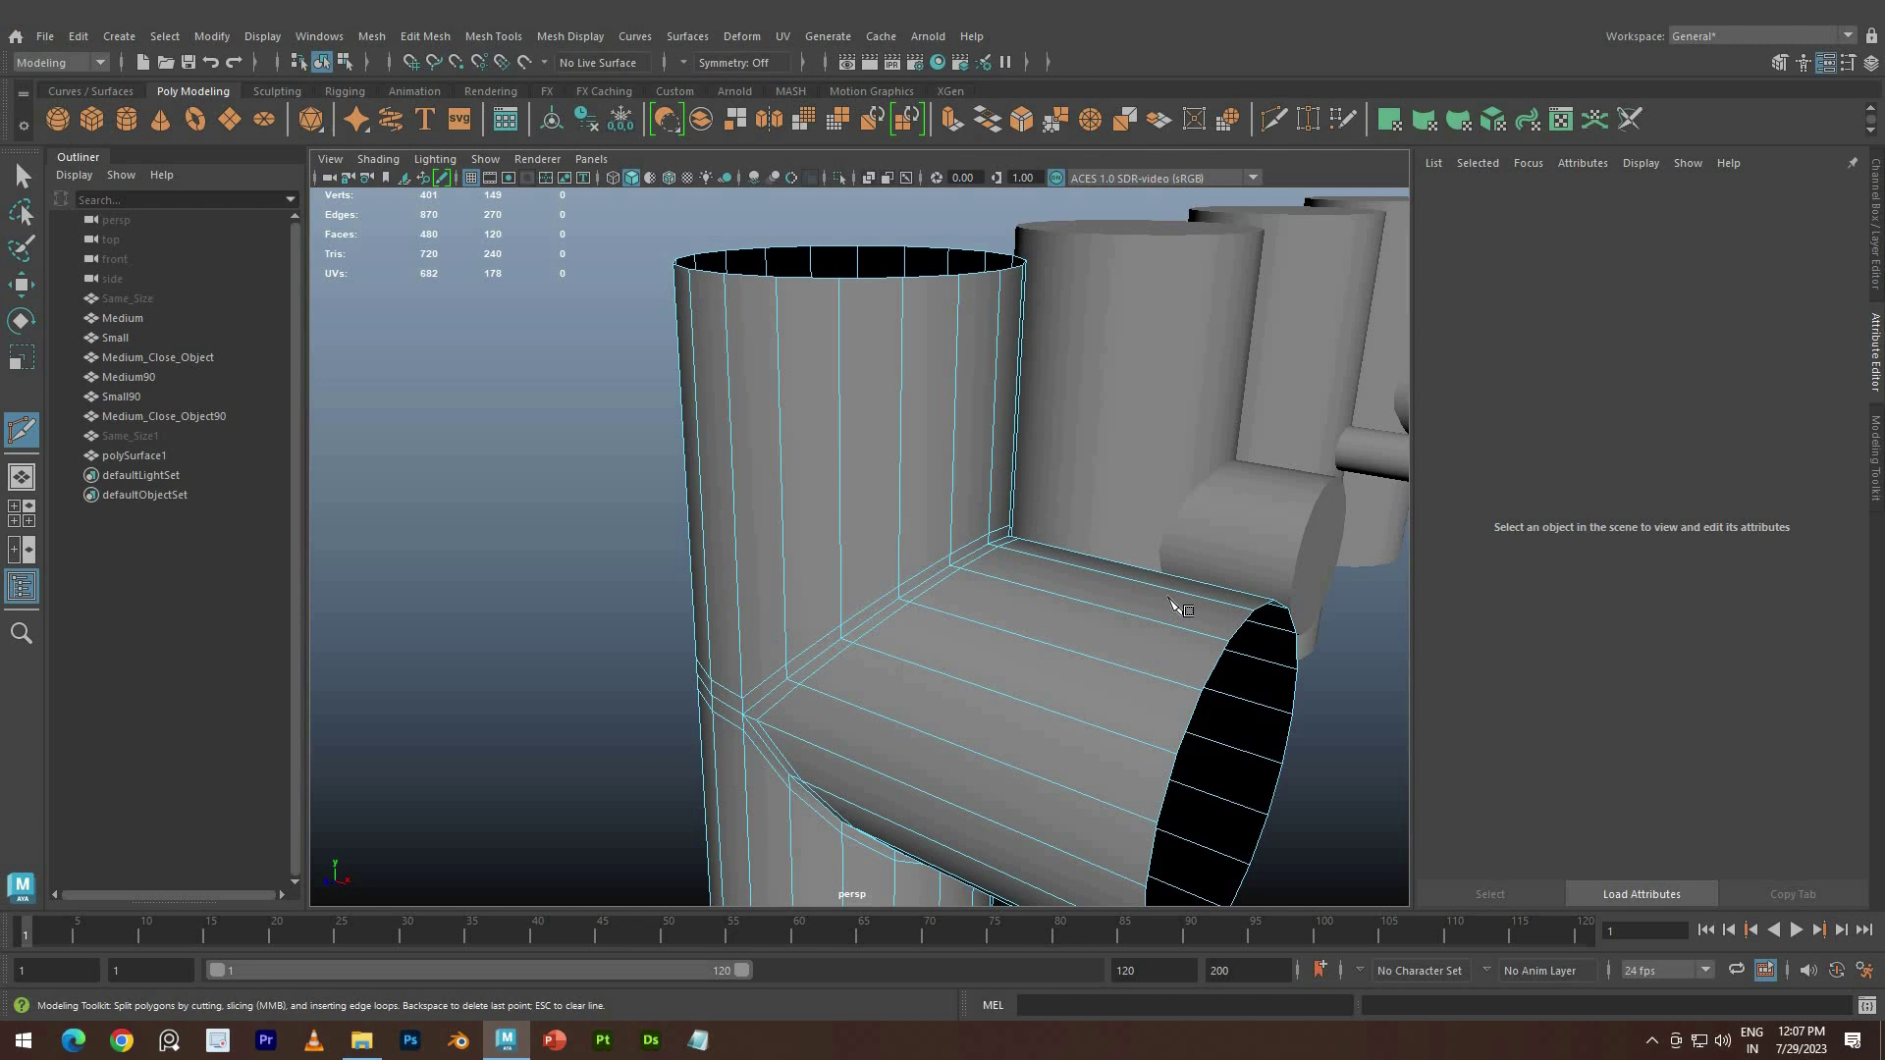
Switch the pipe to smooth mesh preview in object mode and check the tightened junction from the other side
key(3)
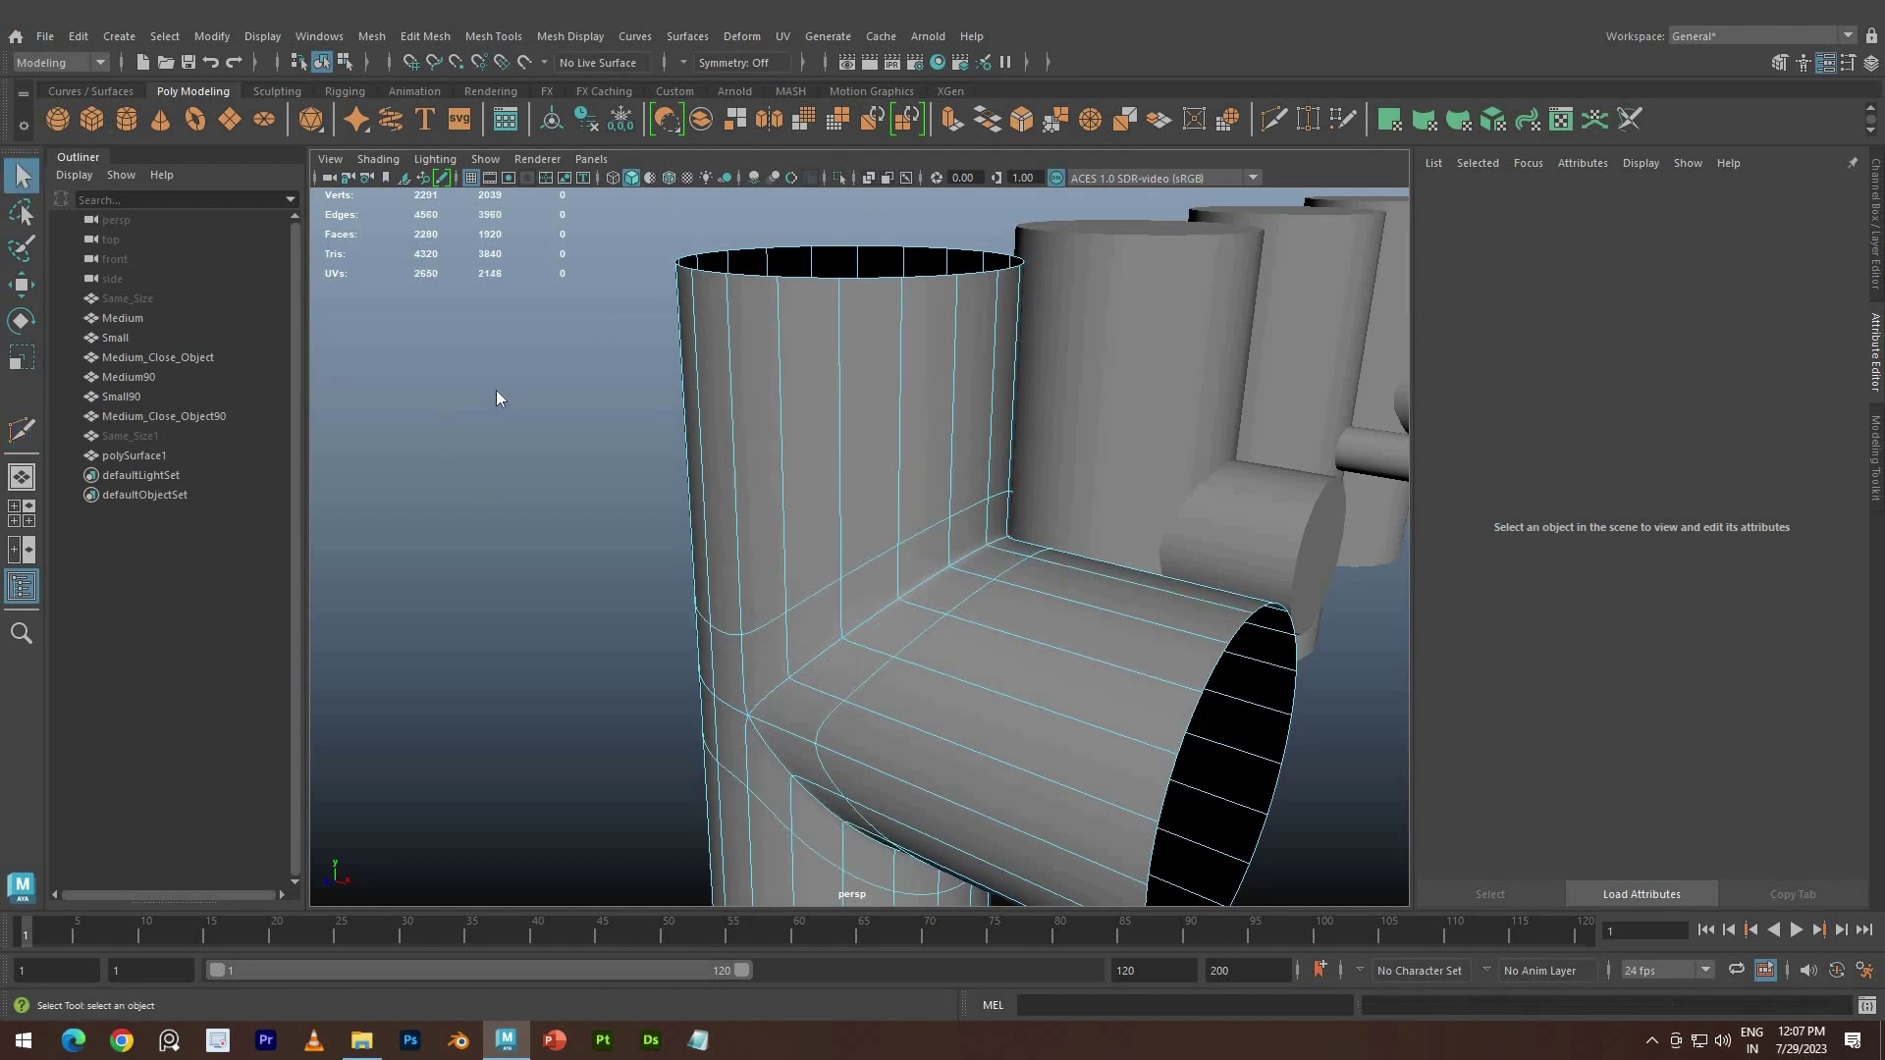
right_drag(629, 518, 660, 492)
click(621, 475)
scroll(598, 470, down, 8)
alt+drag(535, 456, 397, 487)
scroll(667, 594, up, 4)
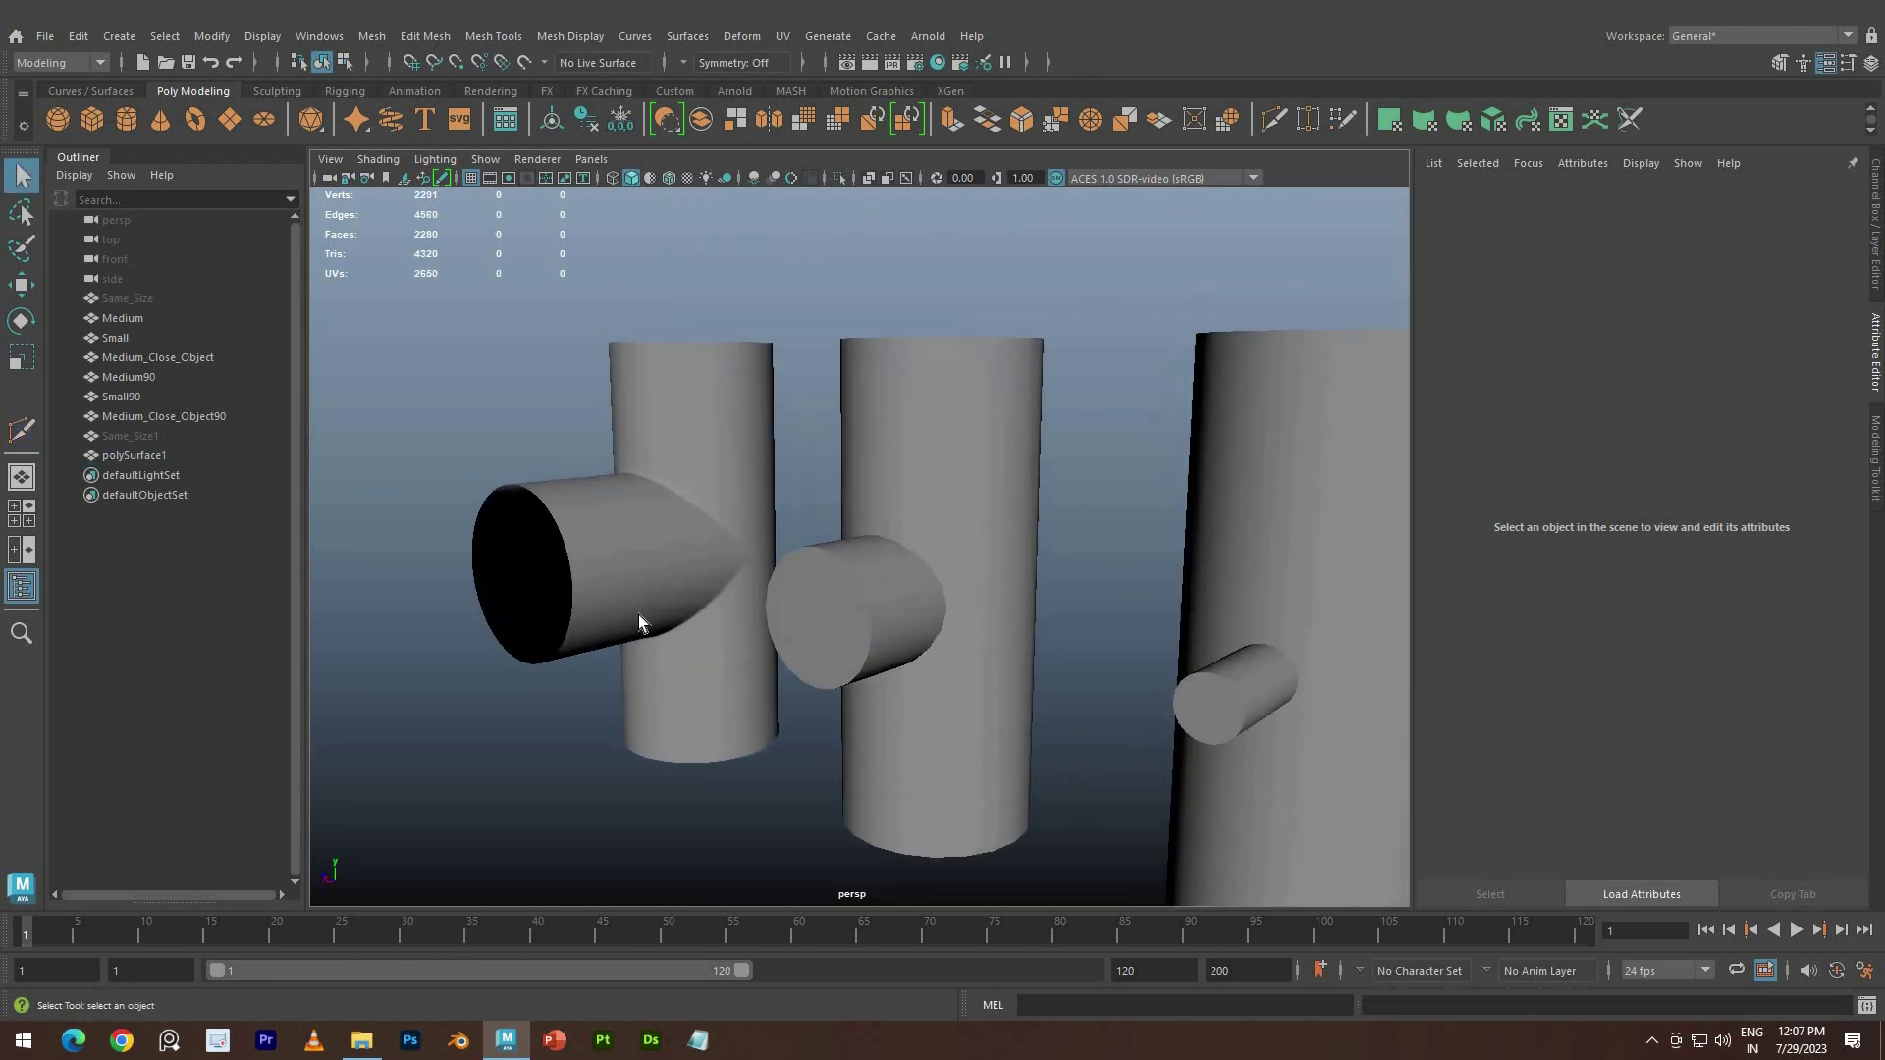
Select a vertex on the vertical pipe's upper rim and frame it in the top view for a close look
alt+drag(638, 622, 700, 654)
click(688, 671)
right_drag(685, 603, 591, 458)
click(737, 660)
alt+drag(864, 378, 756, 440)
key(space)
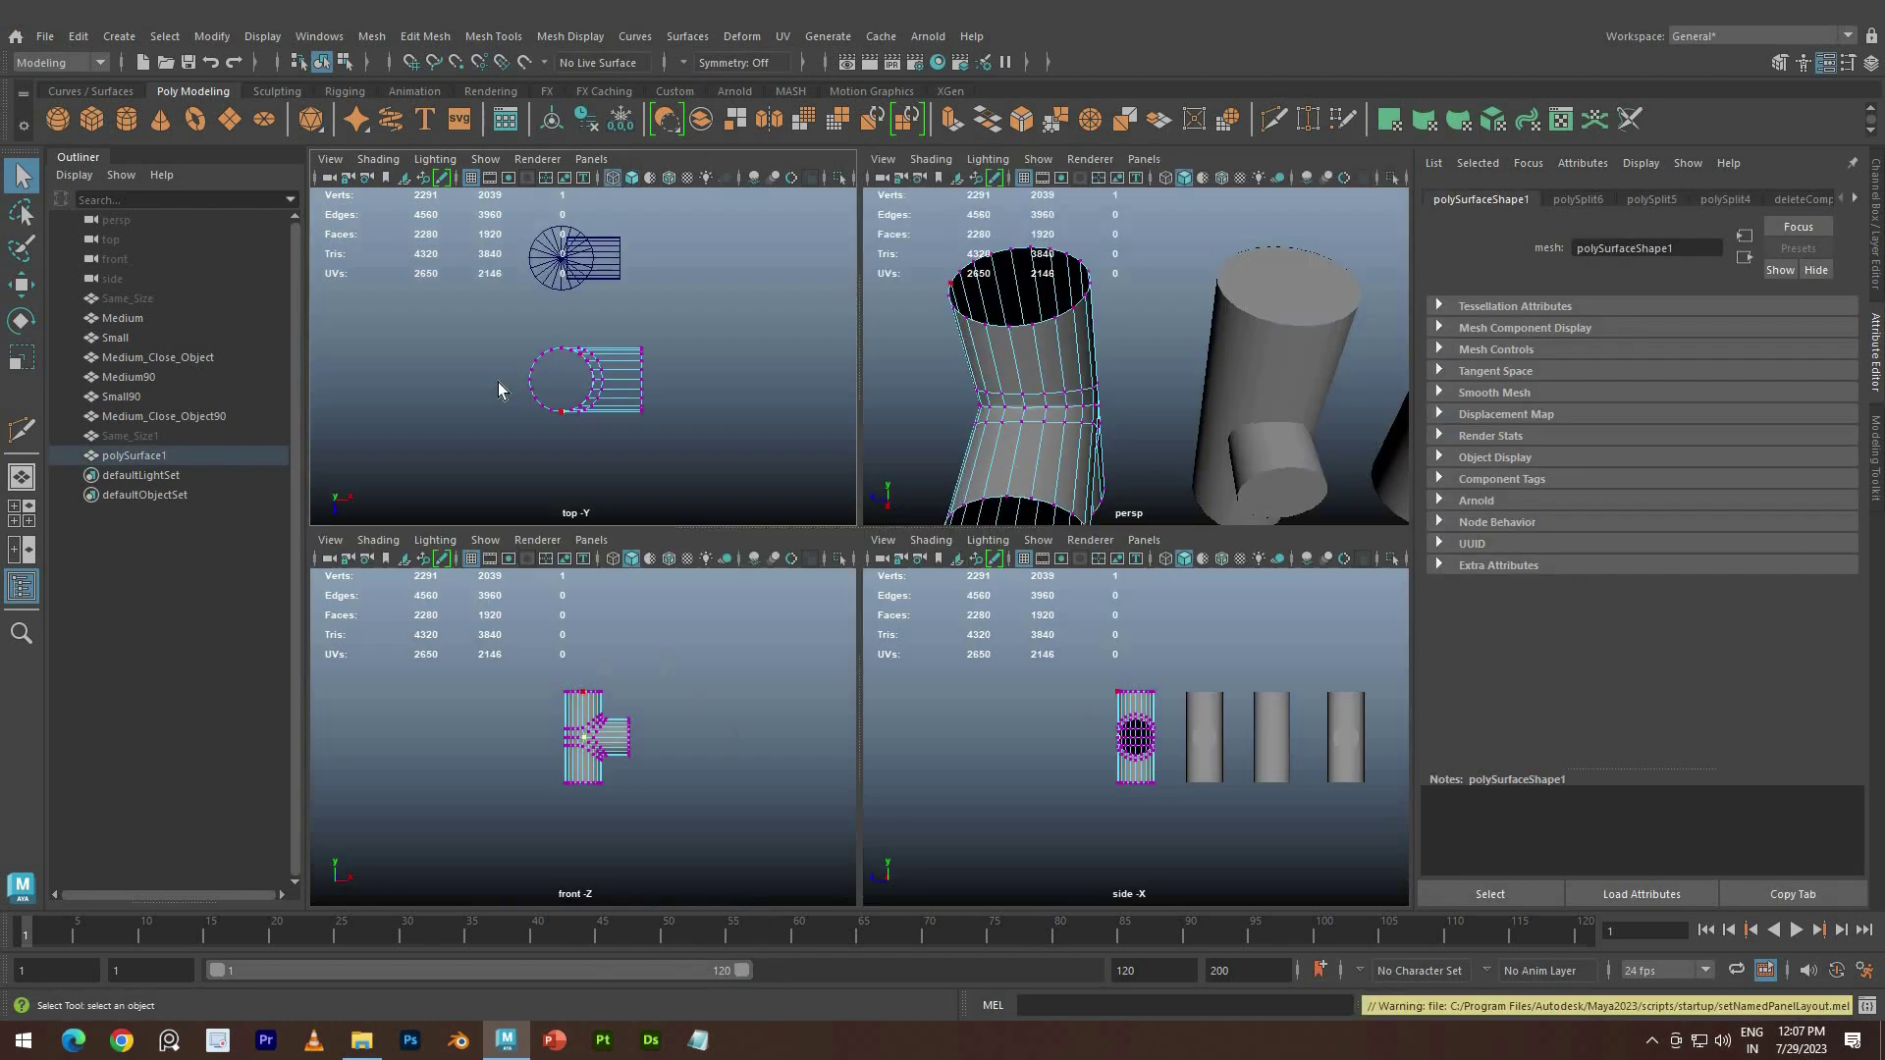
key(space)
key(f)
scroll(876, 551, down, 8)
scroll(723, 611, up, 8)
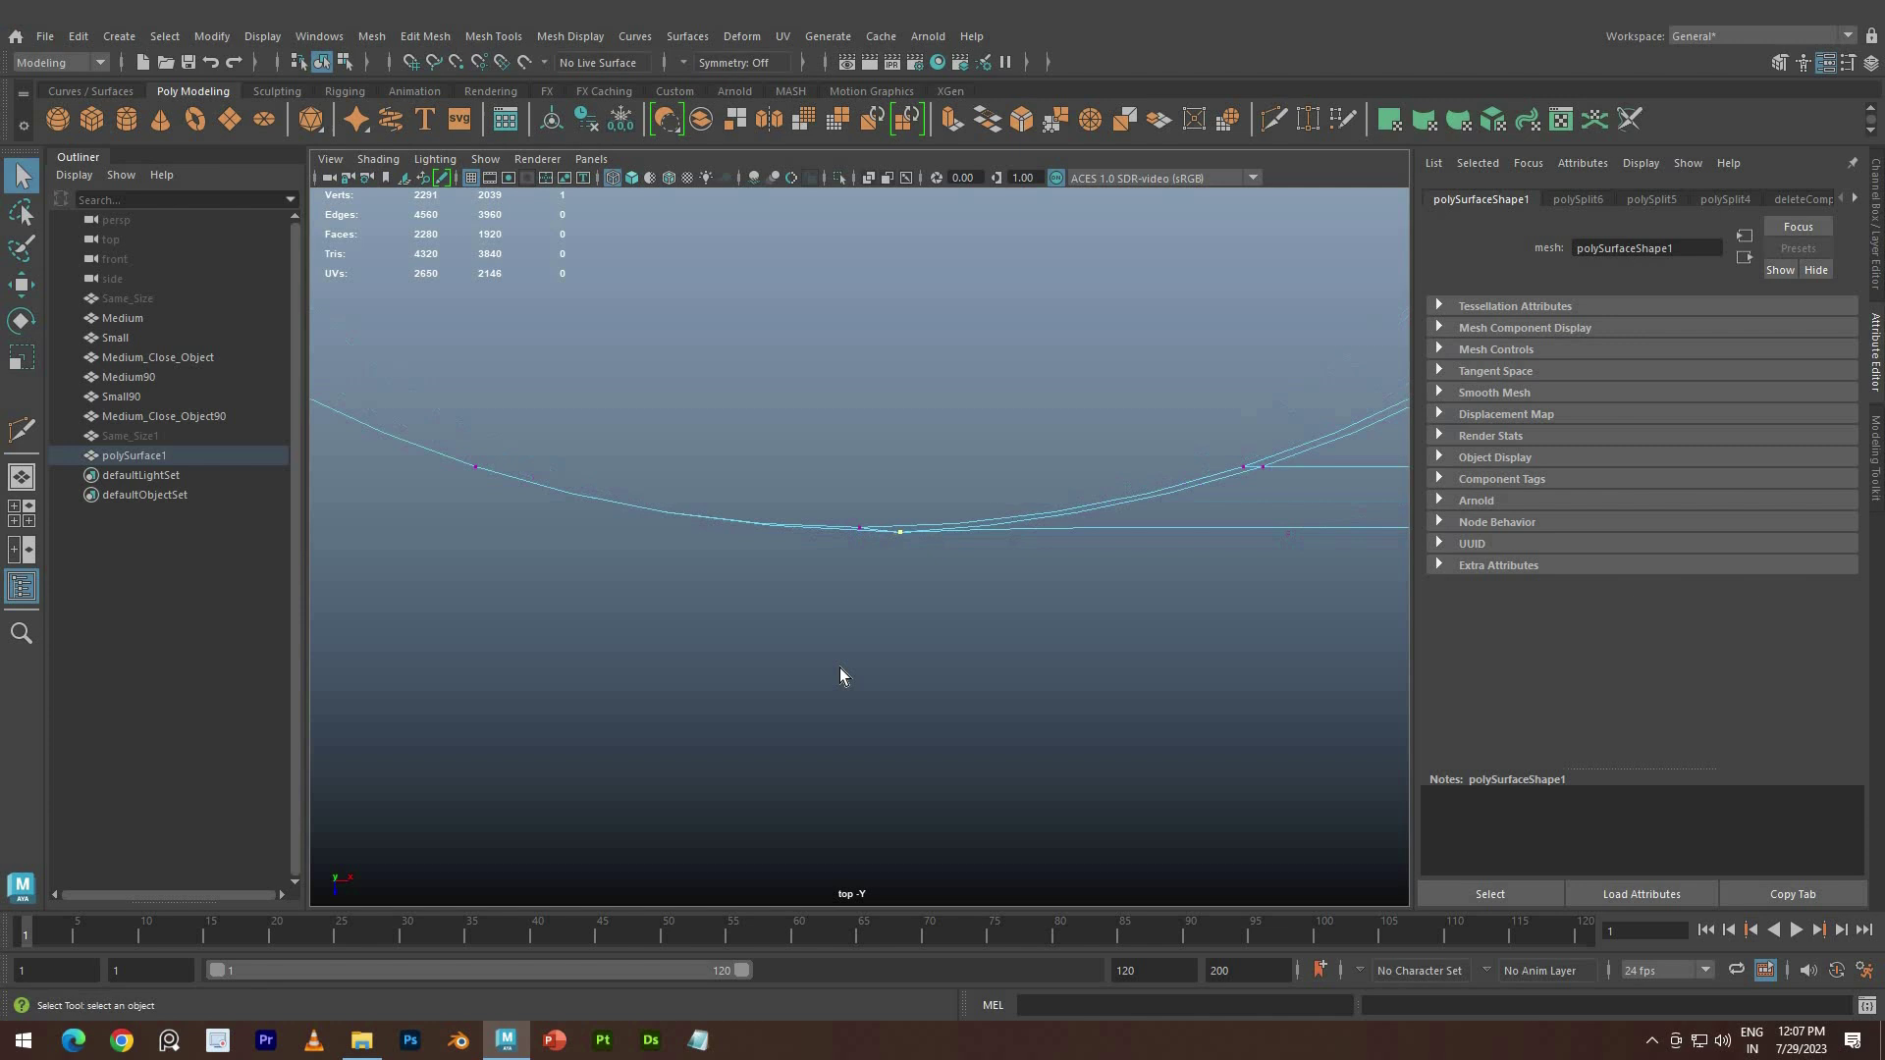
Check how the rim and junction vertices line up in the top view, and return to the perspective view
alt+middle_drag(841, 675, 589, 728)
key(w)
click(587, 724)
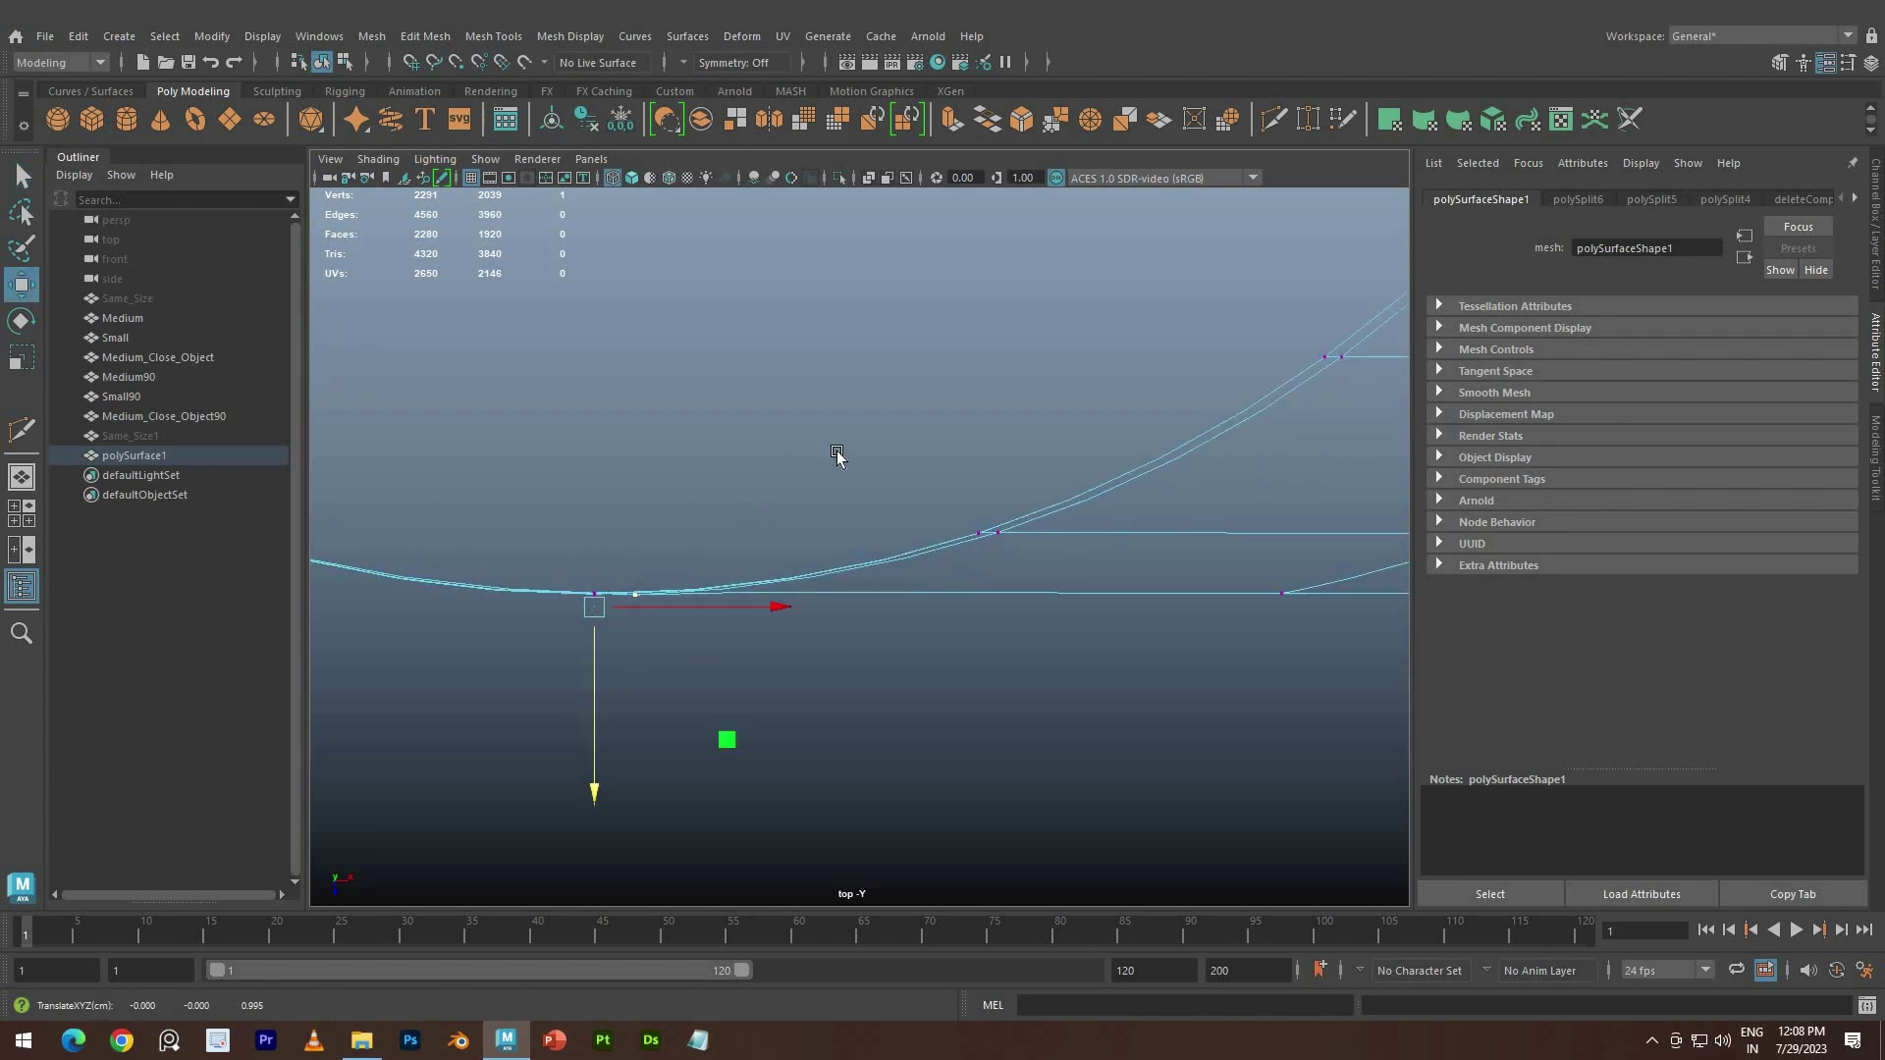
scroll(837, 457, down, 8)
scroll(871, 459, up, 8)
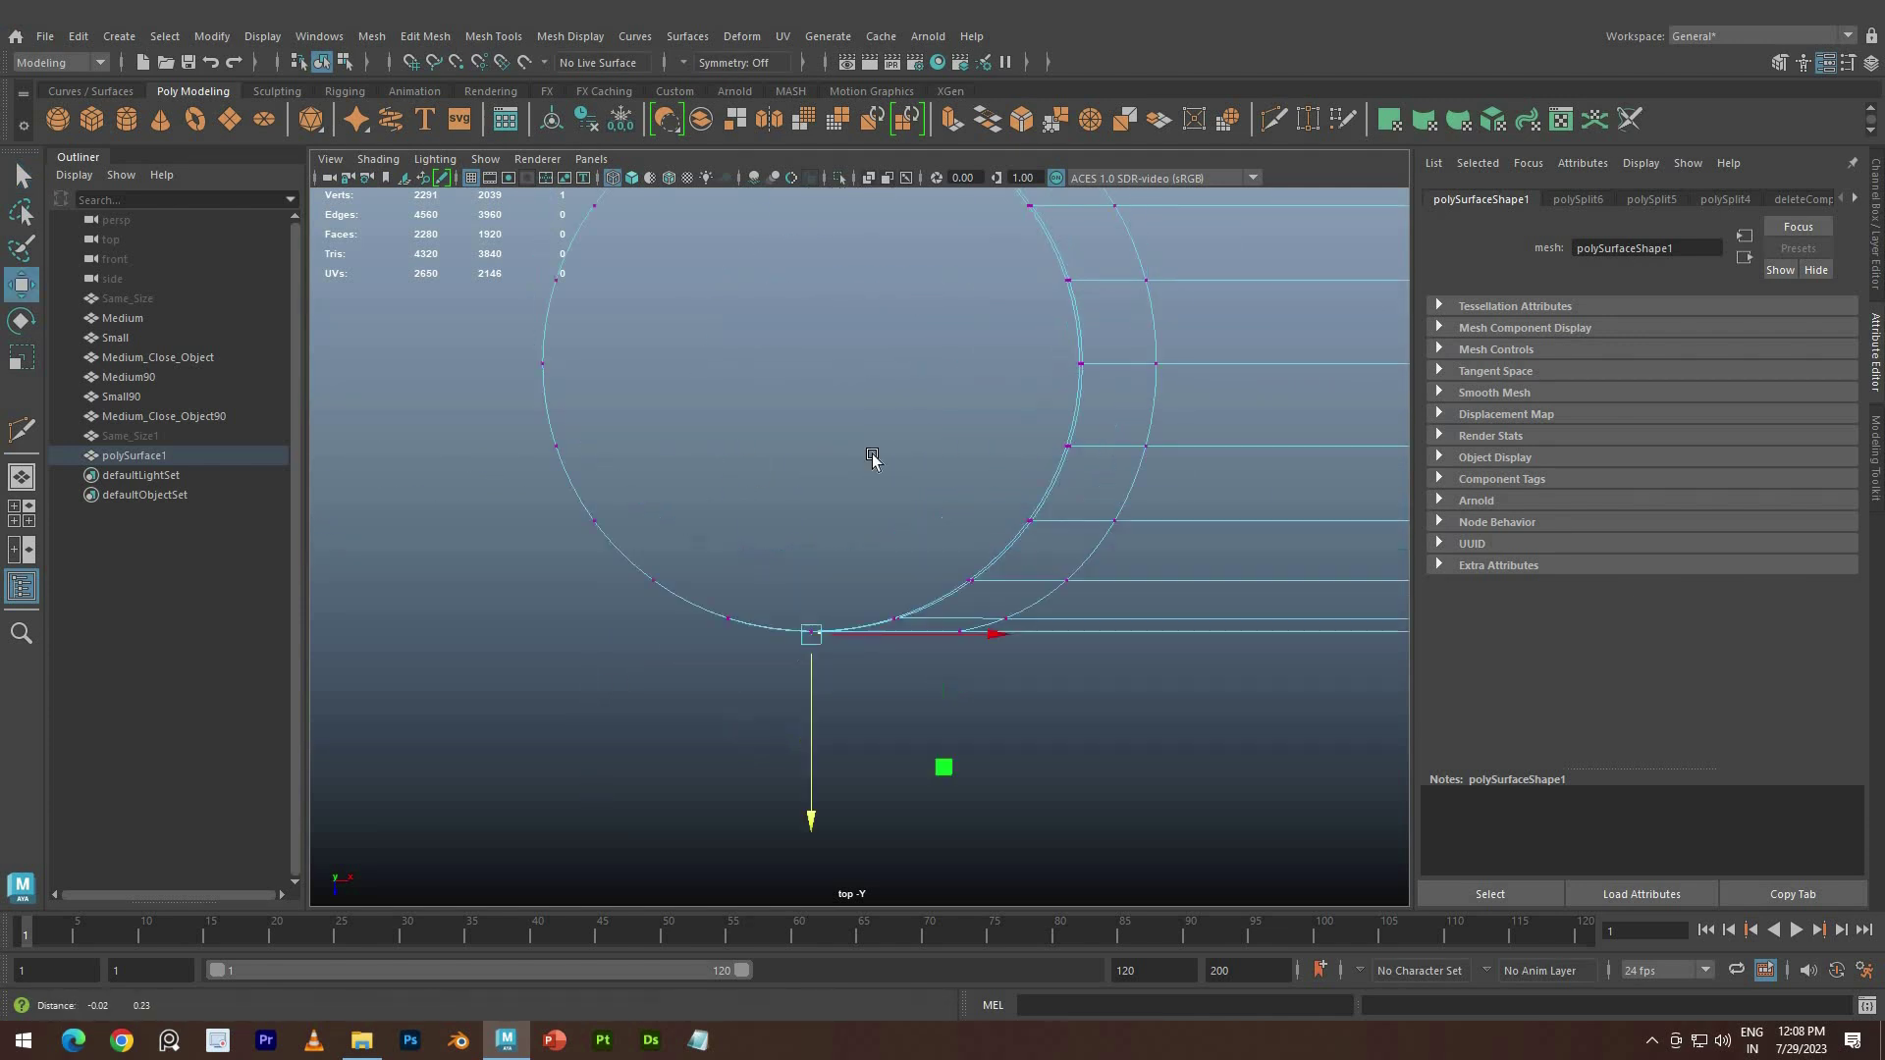
click(833, 506)
drag(805, 314, 822, 428)
key(space)
drag(797, 494, 589, 608)
key(space)
click(822, 481)
Rename polySurface1 as Same_Size_Out
scroll(589, 609, down, 5)
click(154, 456)
double_click(155, 457)
text(Same)
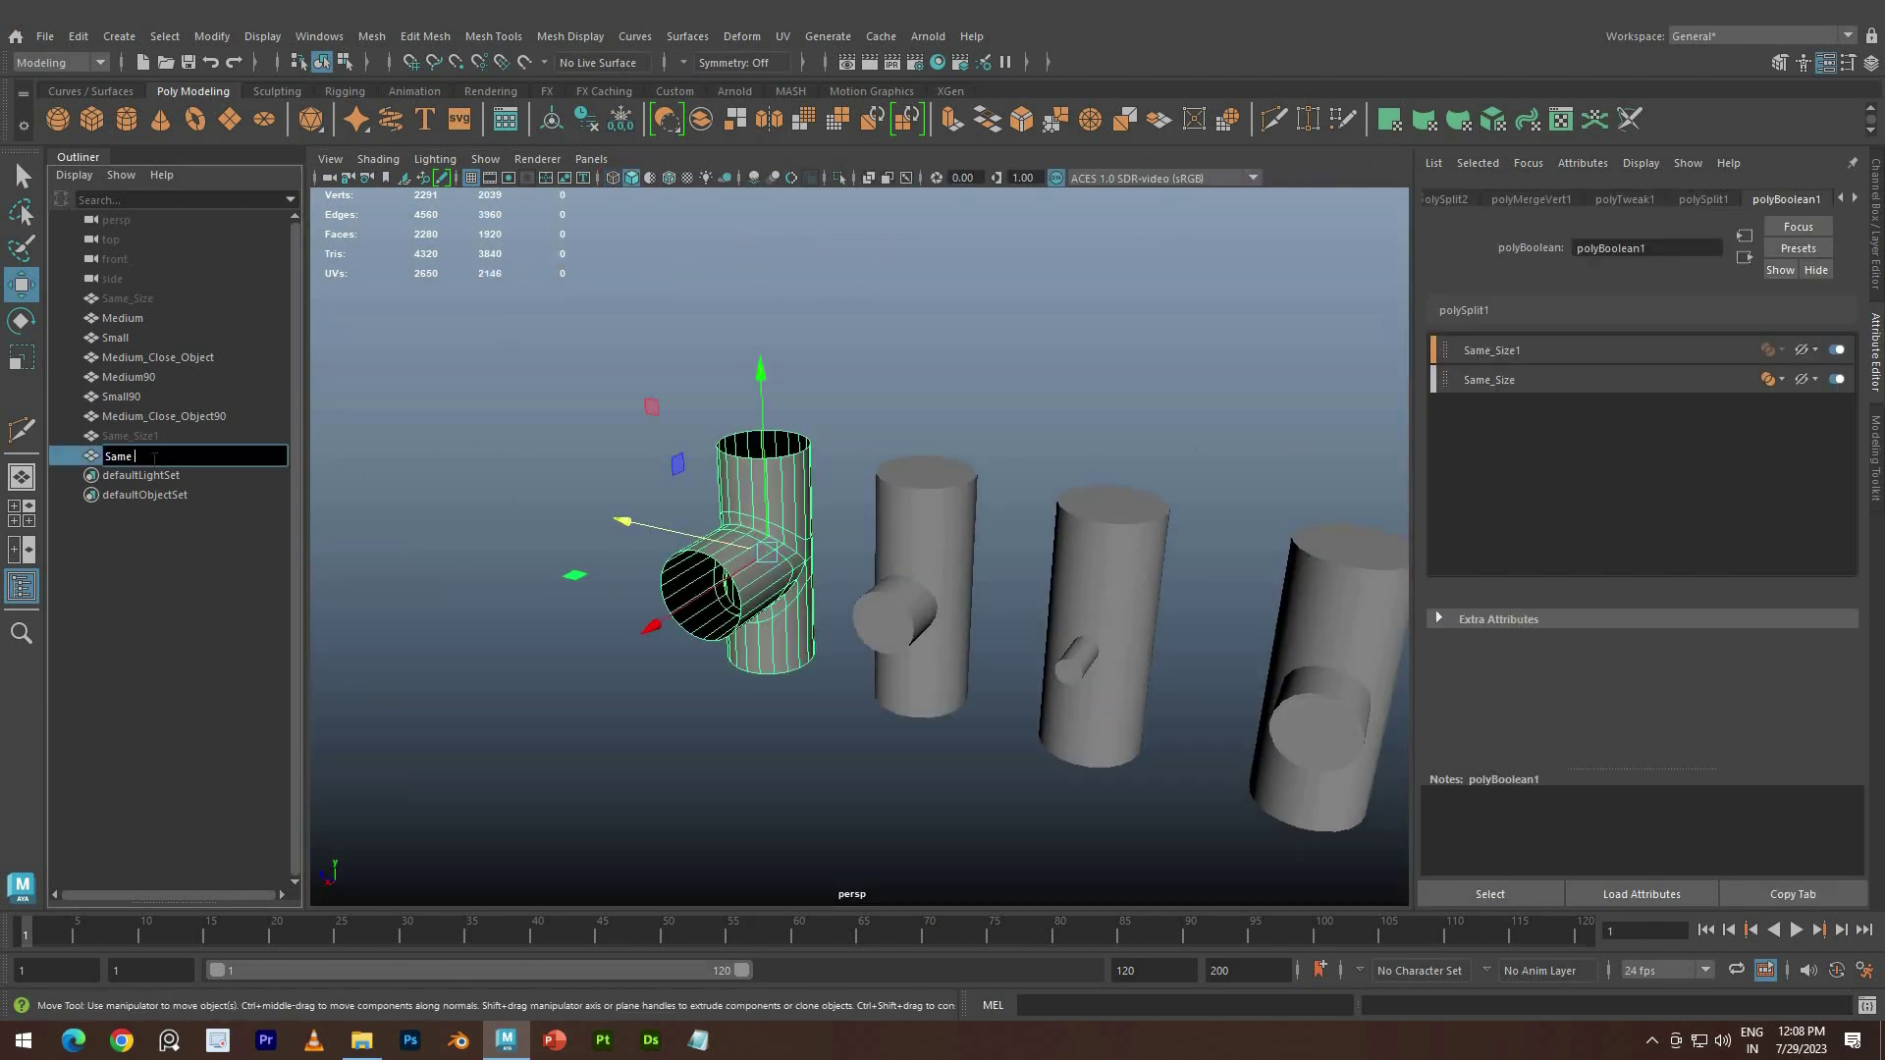
text( Size Out)
key(Return)
Clear the selection and turn the wireframe on shaded display back on
click(873, 740)
alt+drag(873, 740, 766, 761)
scroll(766, 760, down, 2)
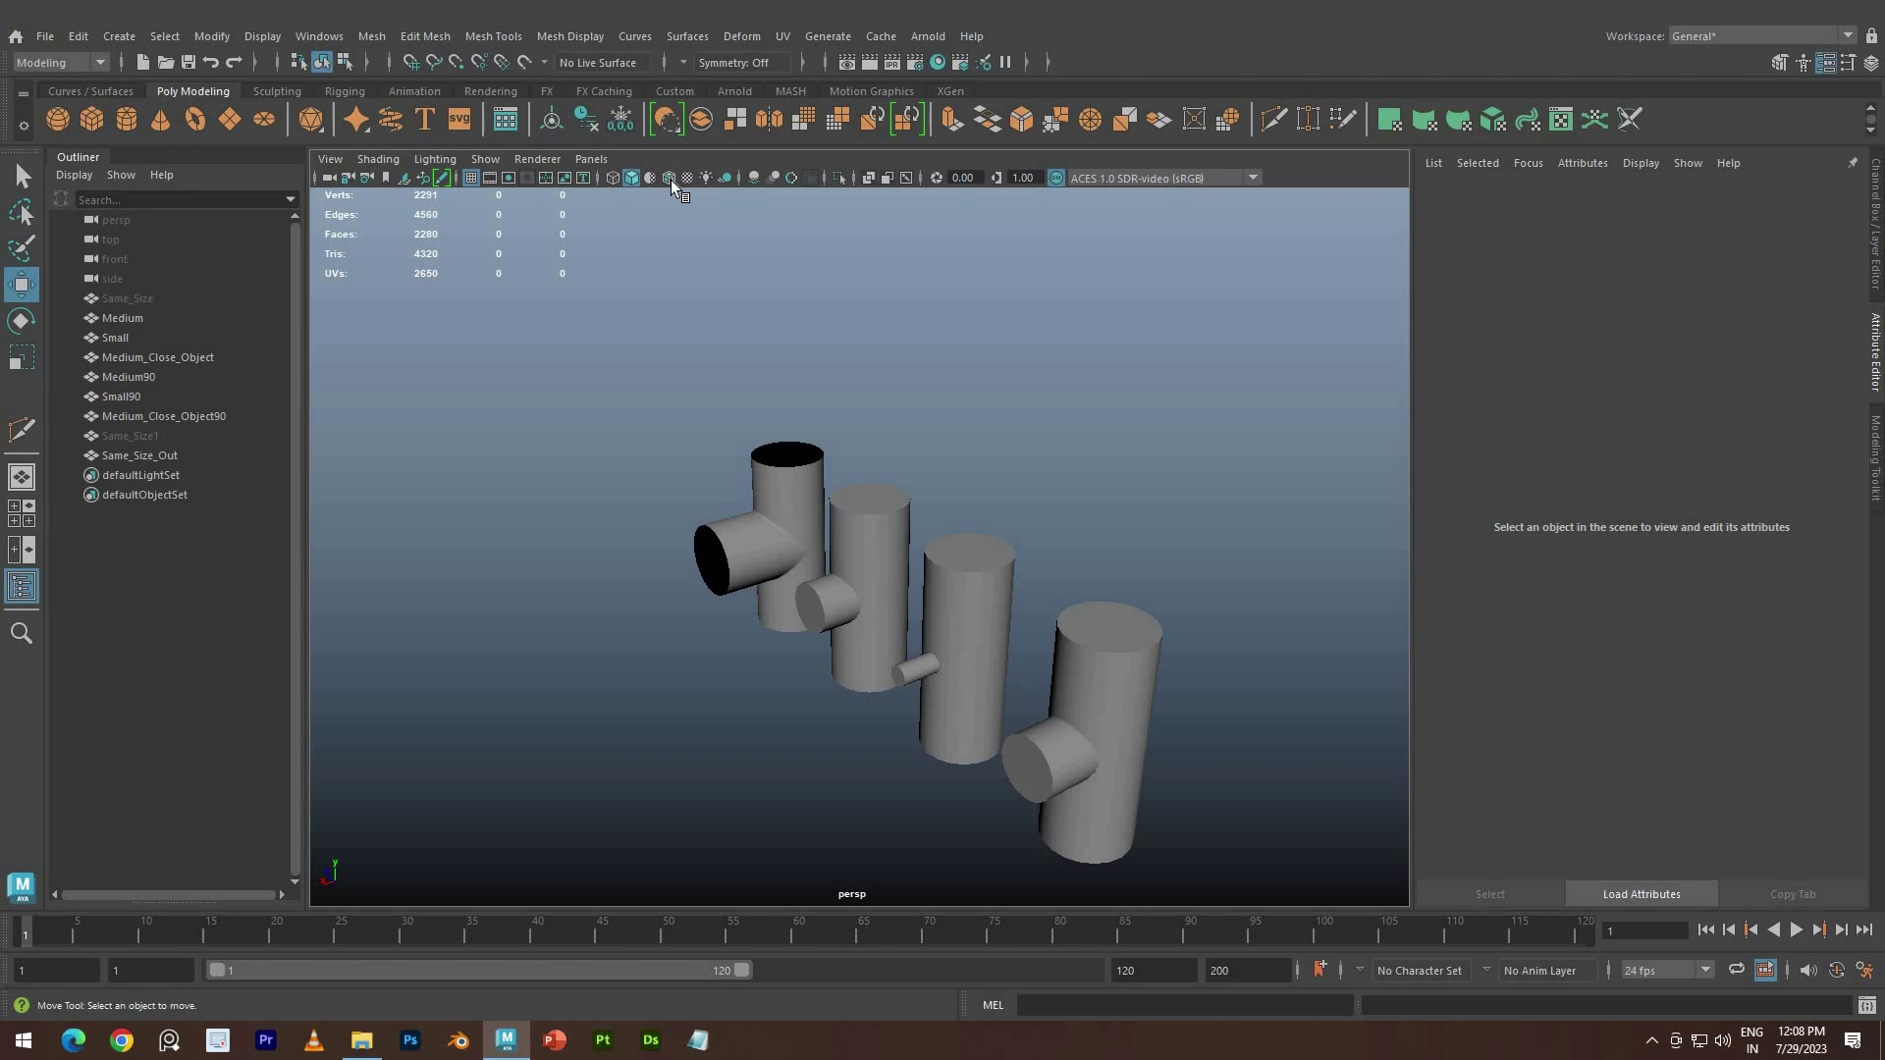
click(671, 180)
Set the Medium vertical cylinder's Subdivisions Axis to 16
scroll(976, 685, up, 5)
scroll(976, 684, down, 4)
mouse_move(976, 684)
alt+mouse_down()
mouse_move(863, 627)
mouse_move(984, 589)
mouse_move(906, 573)
mouse_move(1008, 664)
alt+mouse_up()
click(907, 573)
alt+drag(732, 760, 850, 723)
scroll(1029, 558, up, 5)
click(1043, 617)
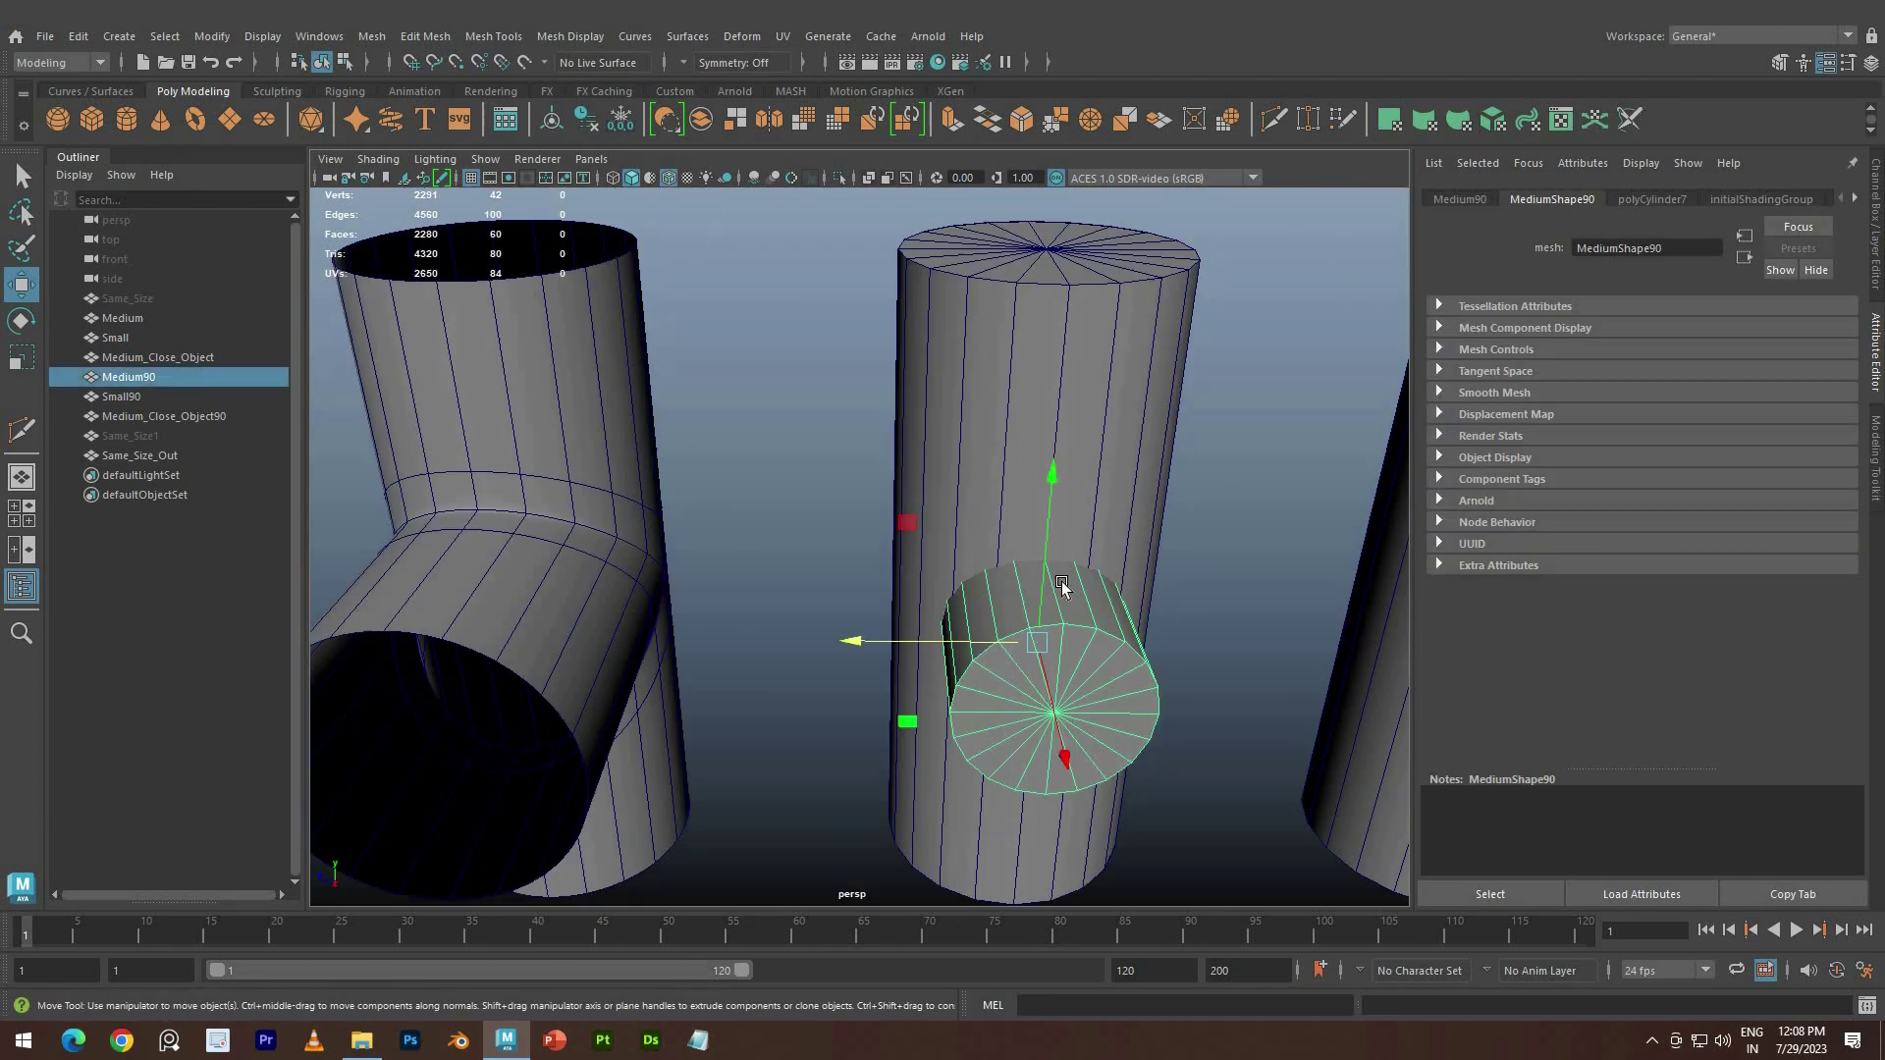
alt+drag(1062, 587, 1031, 544)
click(1111, 379)
click(1875, 228)
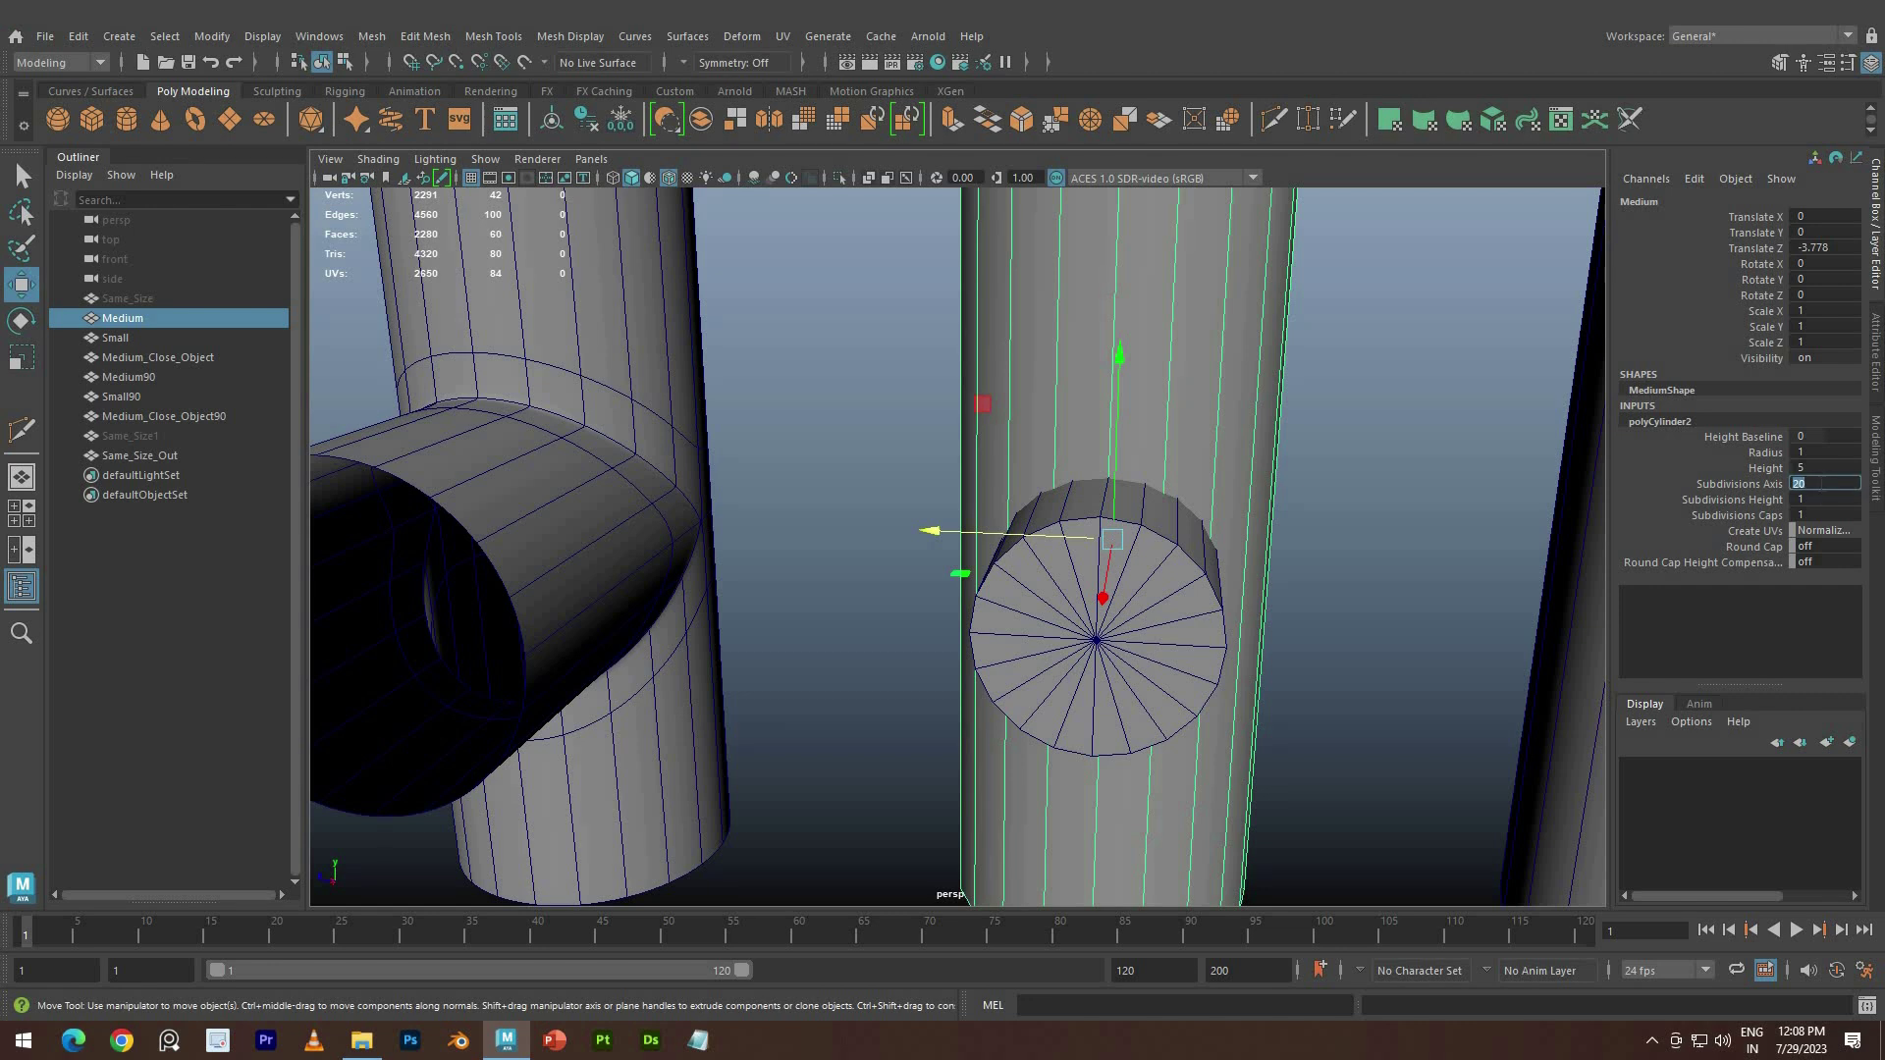
key(Return)
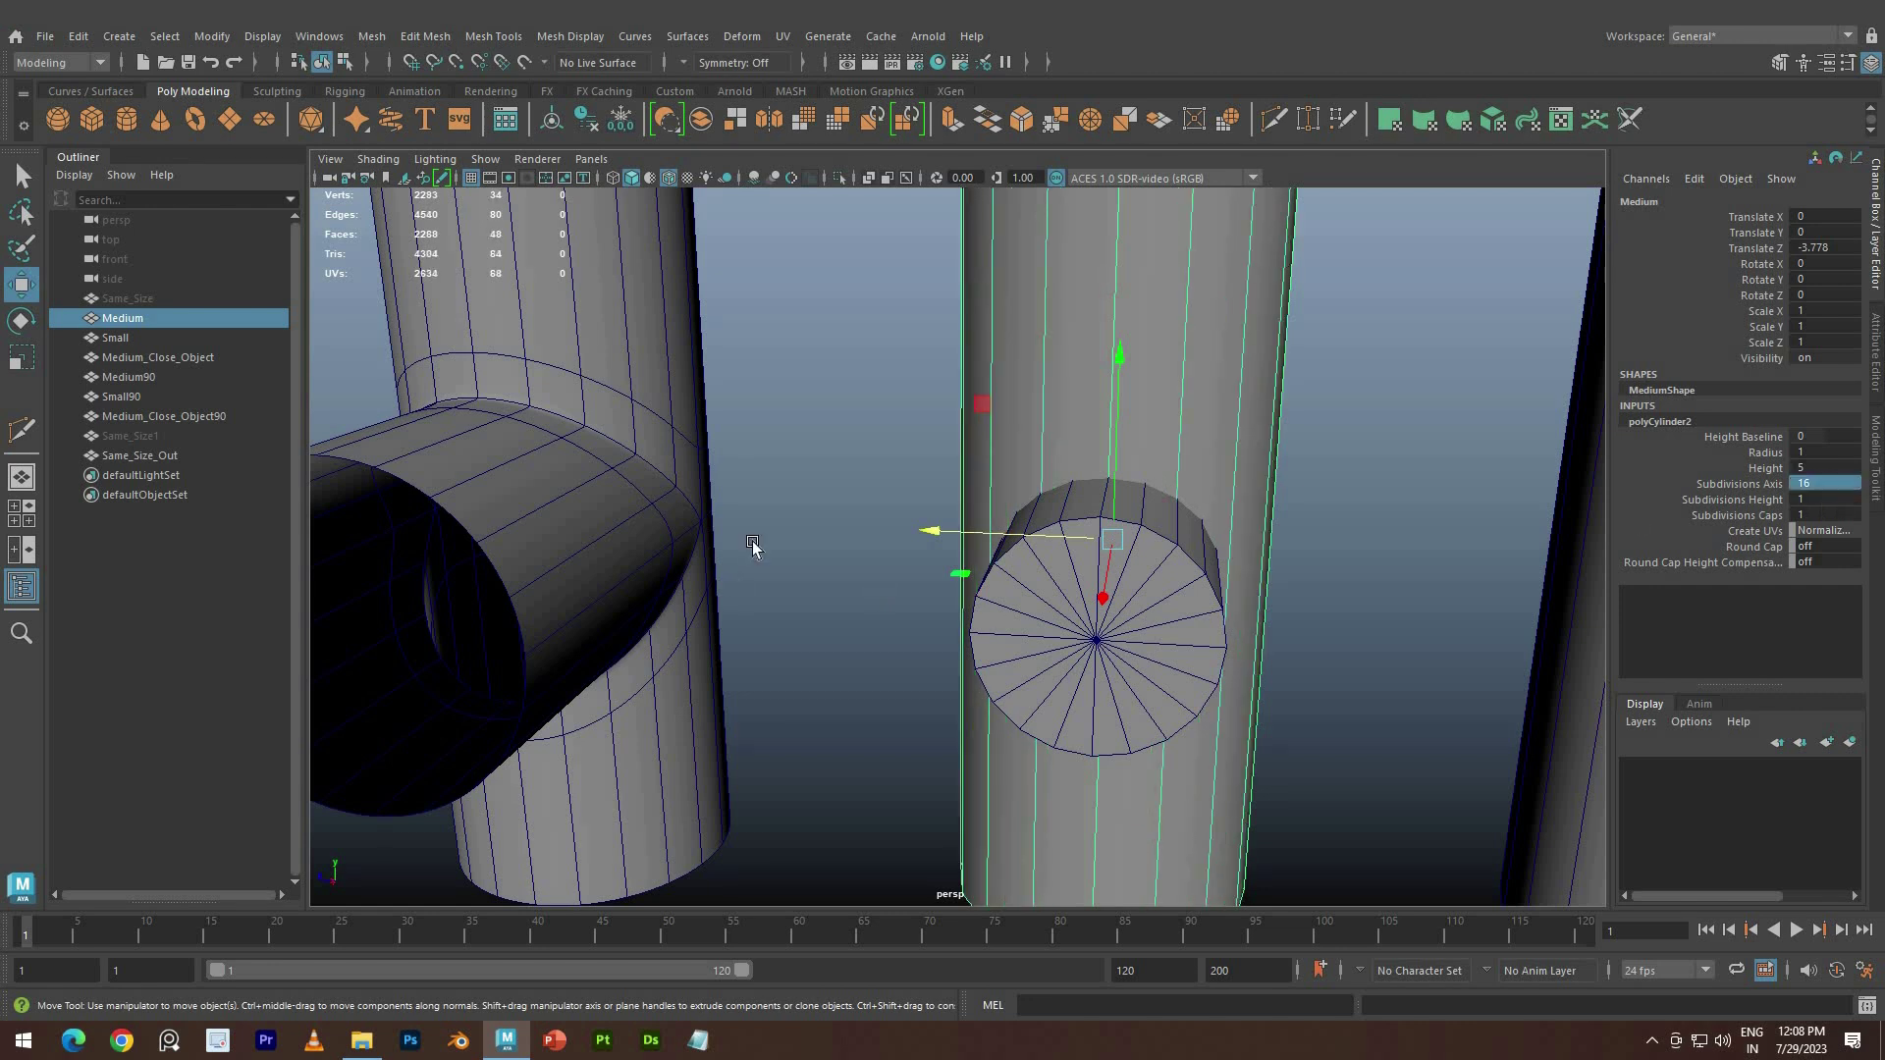
Set the Medium90 horizontal cylinder's Subdivisions Axis to 12
click(867, 493)
alt+drag(868, 493, 1110, 562)
scroll(991, 471, down, 5)
click(1111, 561)
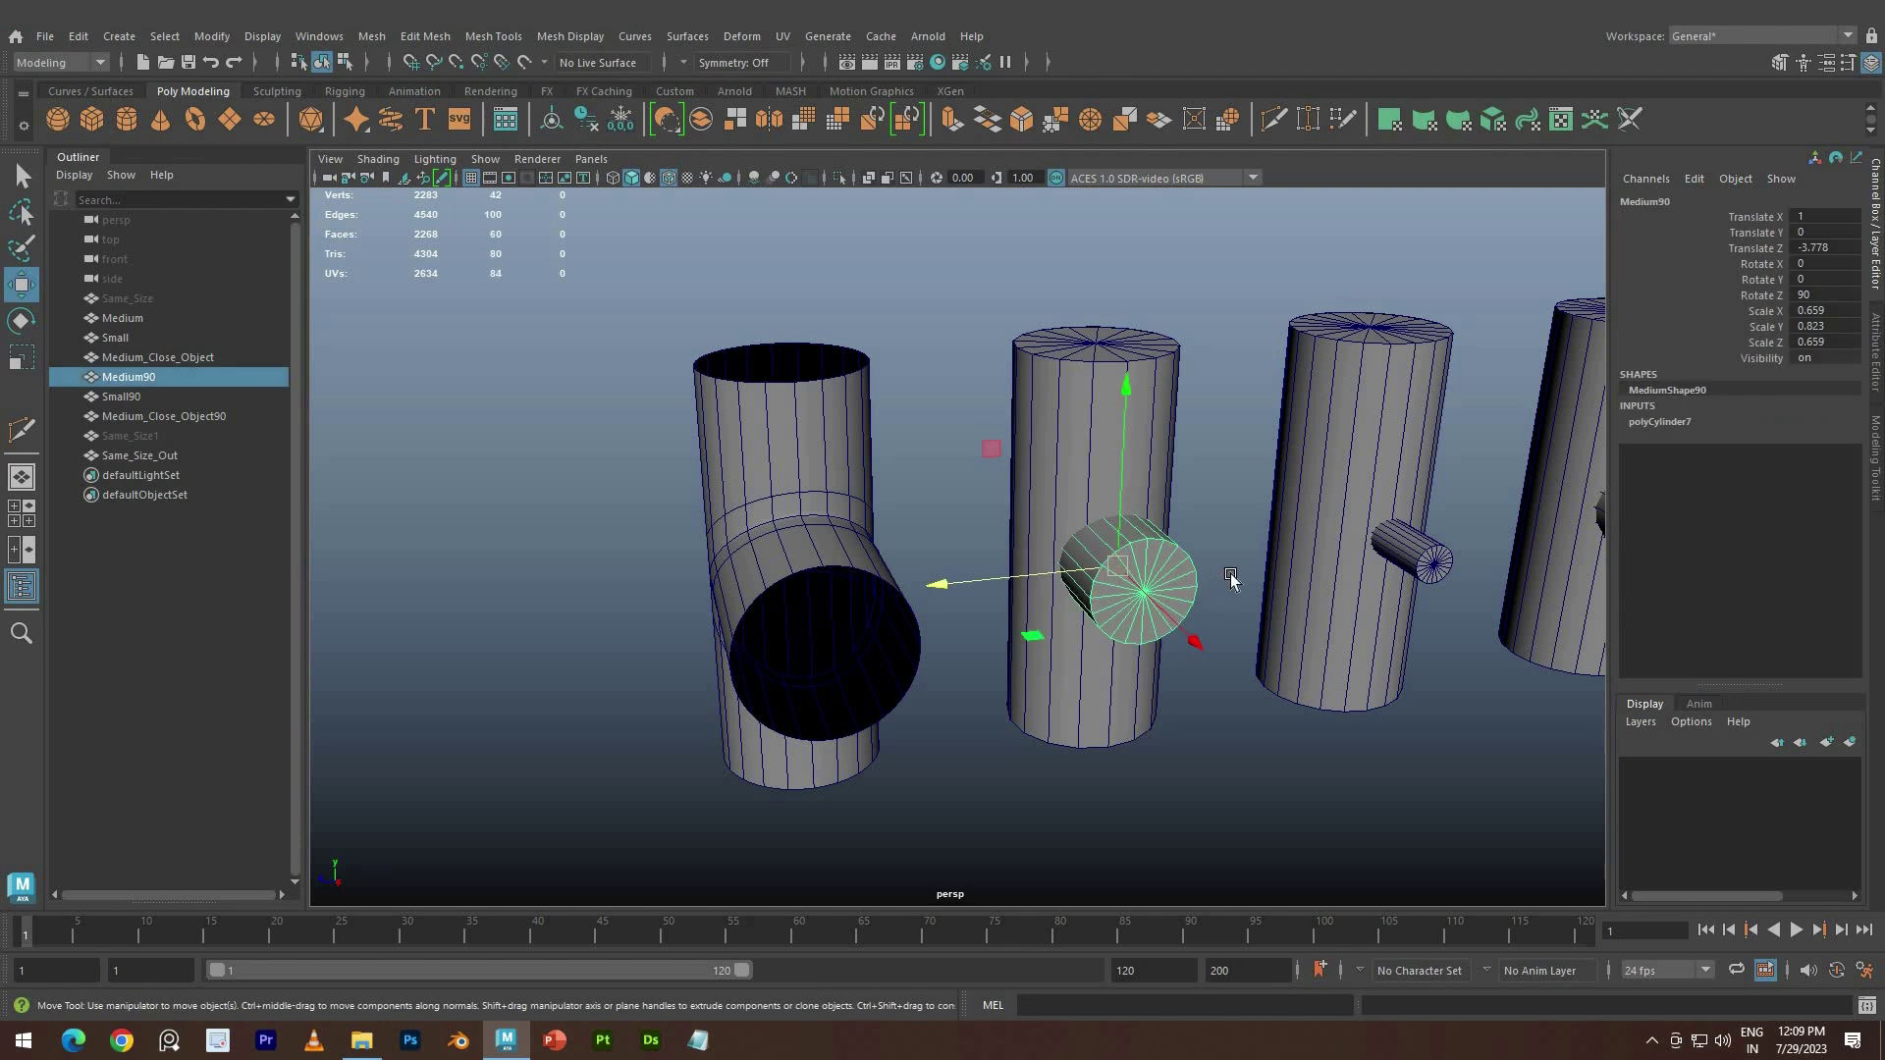
click(1659, 422)
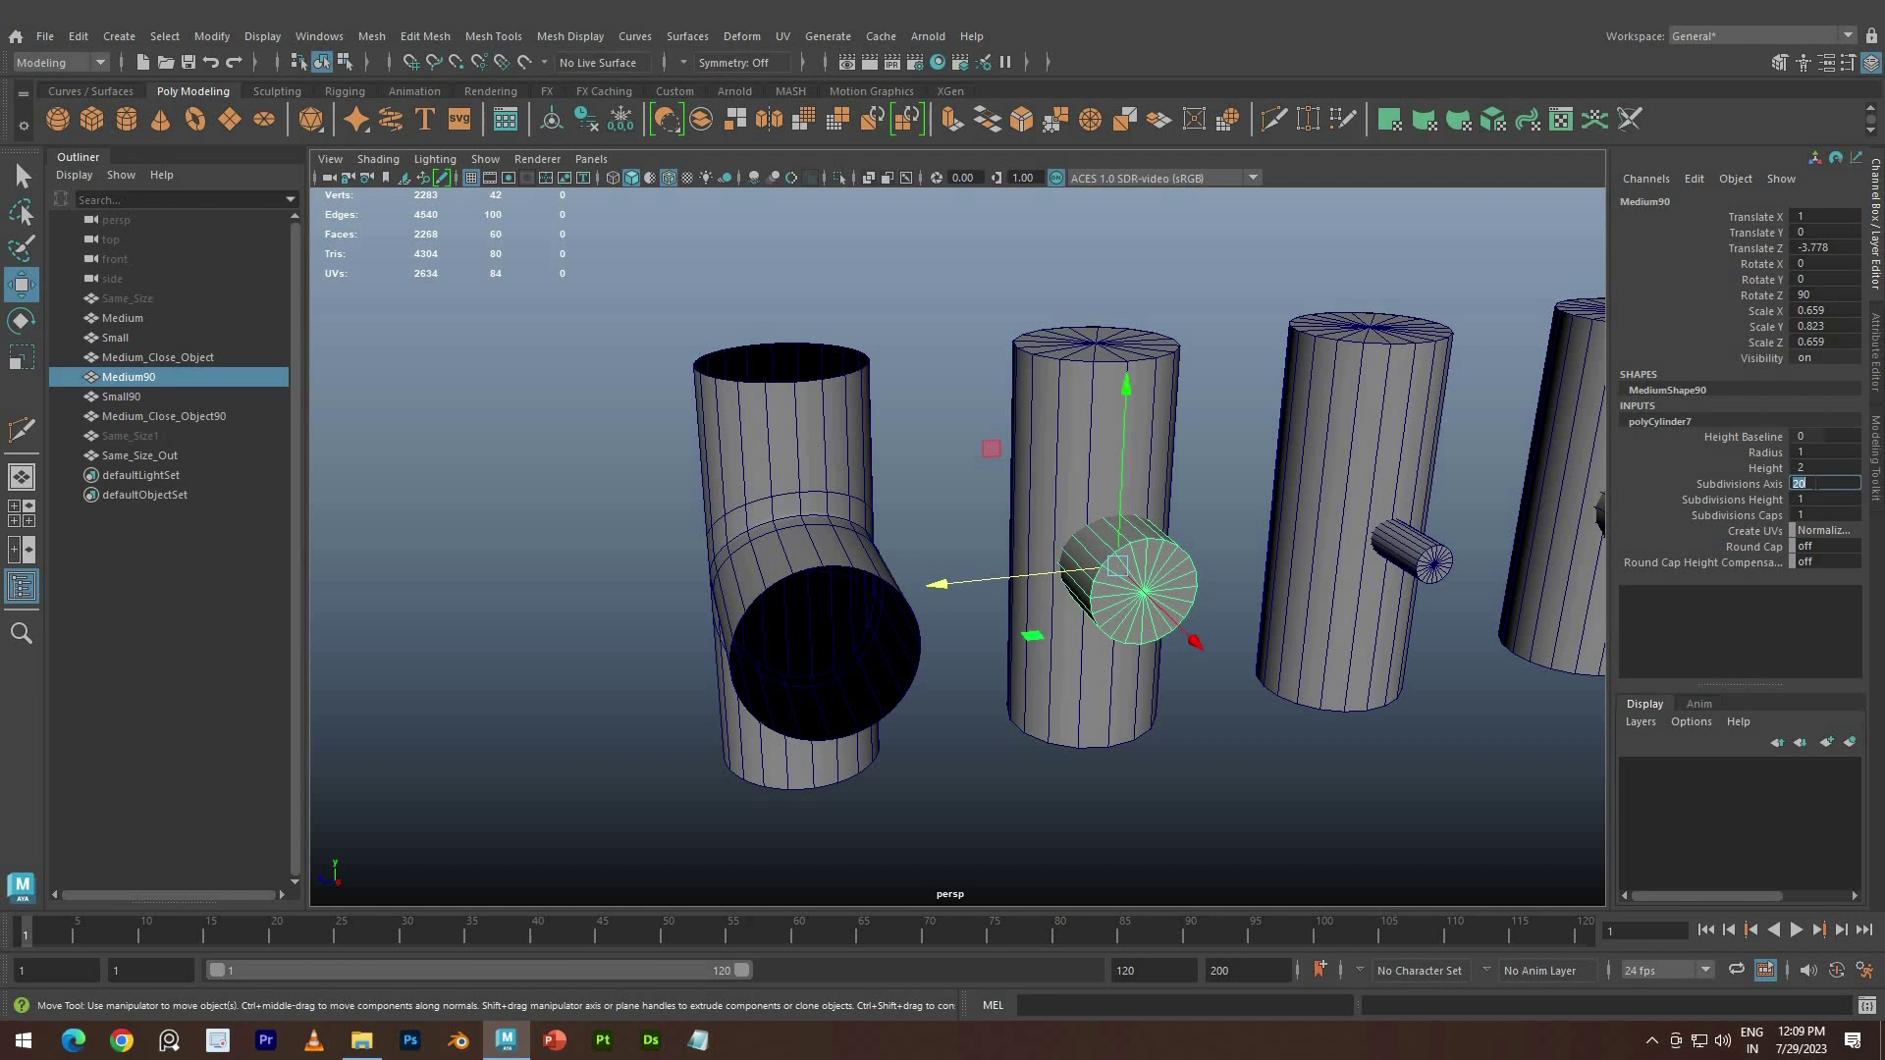
text(12)
key(Return)
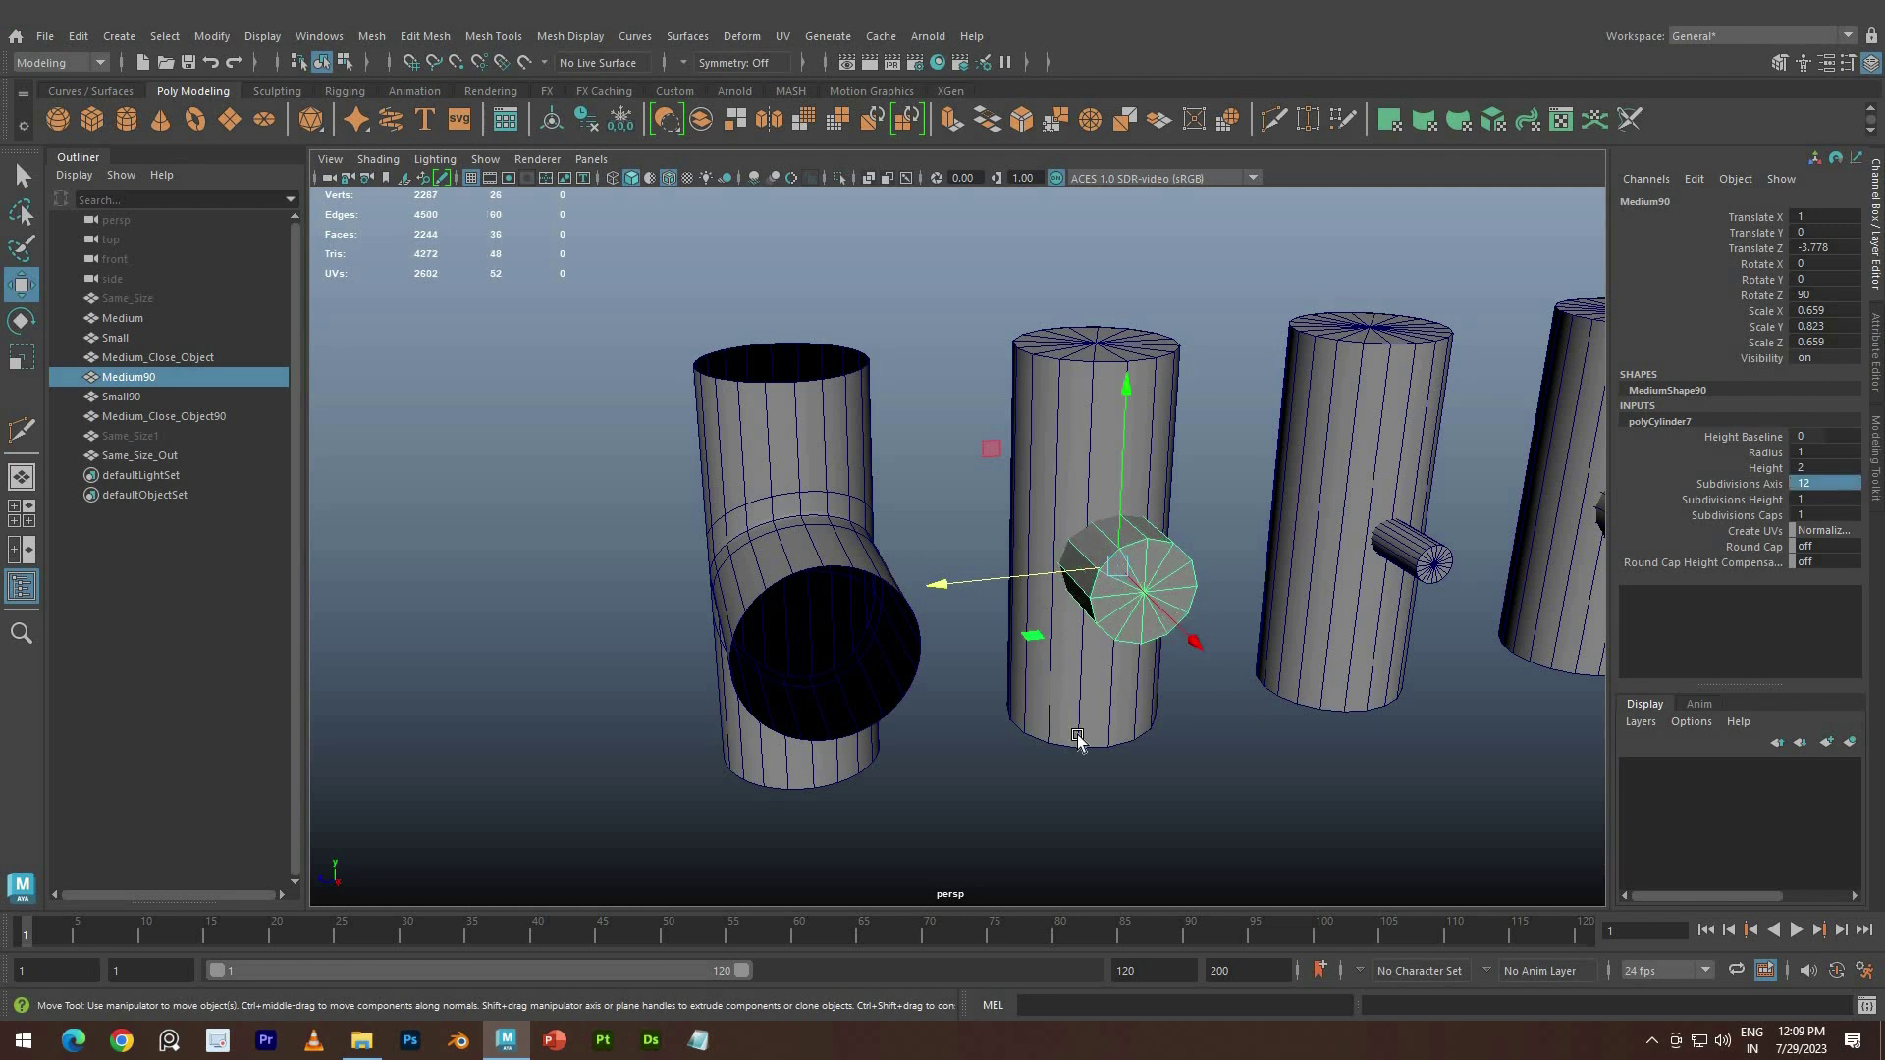
Reduce the Subdivisions Axis of the medium horizontal cylinder to 8, viewing how its edges line up with the vertical cylinder
scroll(903, 689, up, 4)
alt+middle_drag(1183, 582, 829, 626)
alt+drag(829, 627, 839, 545)
scroll(662, 491, up, 3)
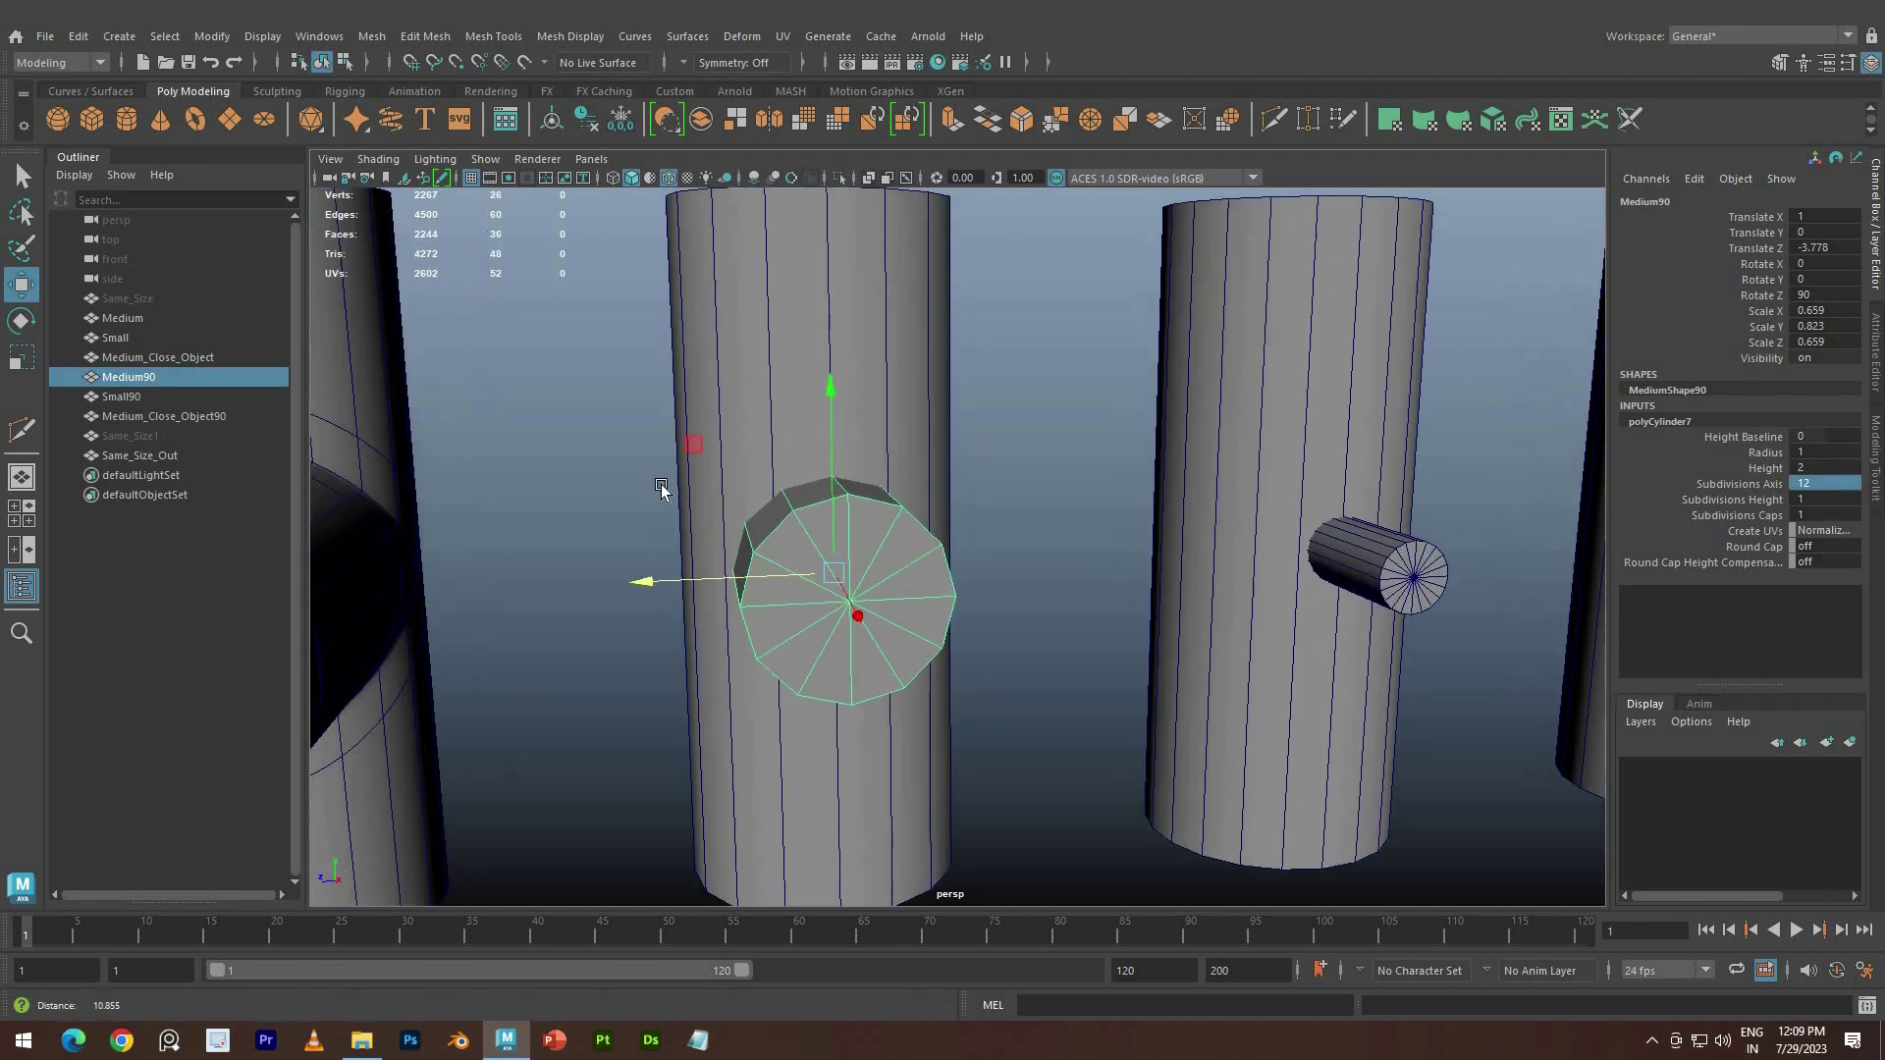
scroll(661, 488, up, 1)
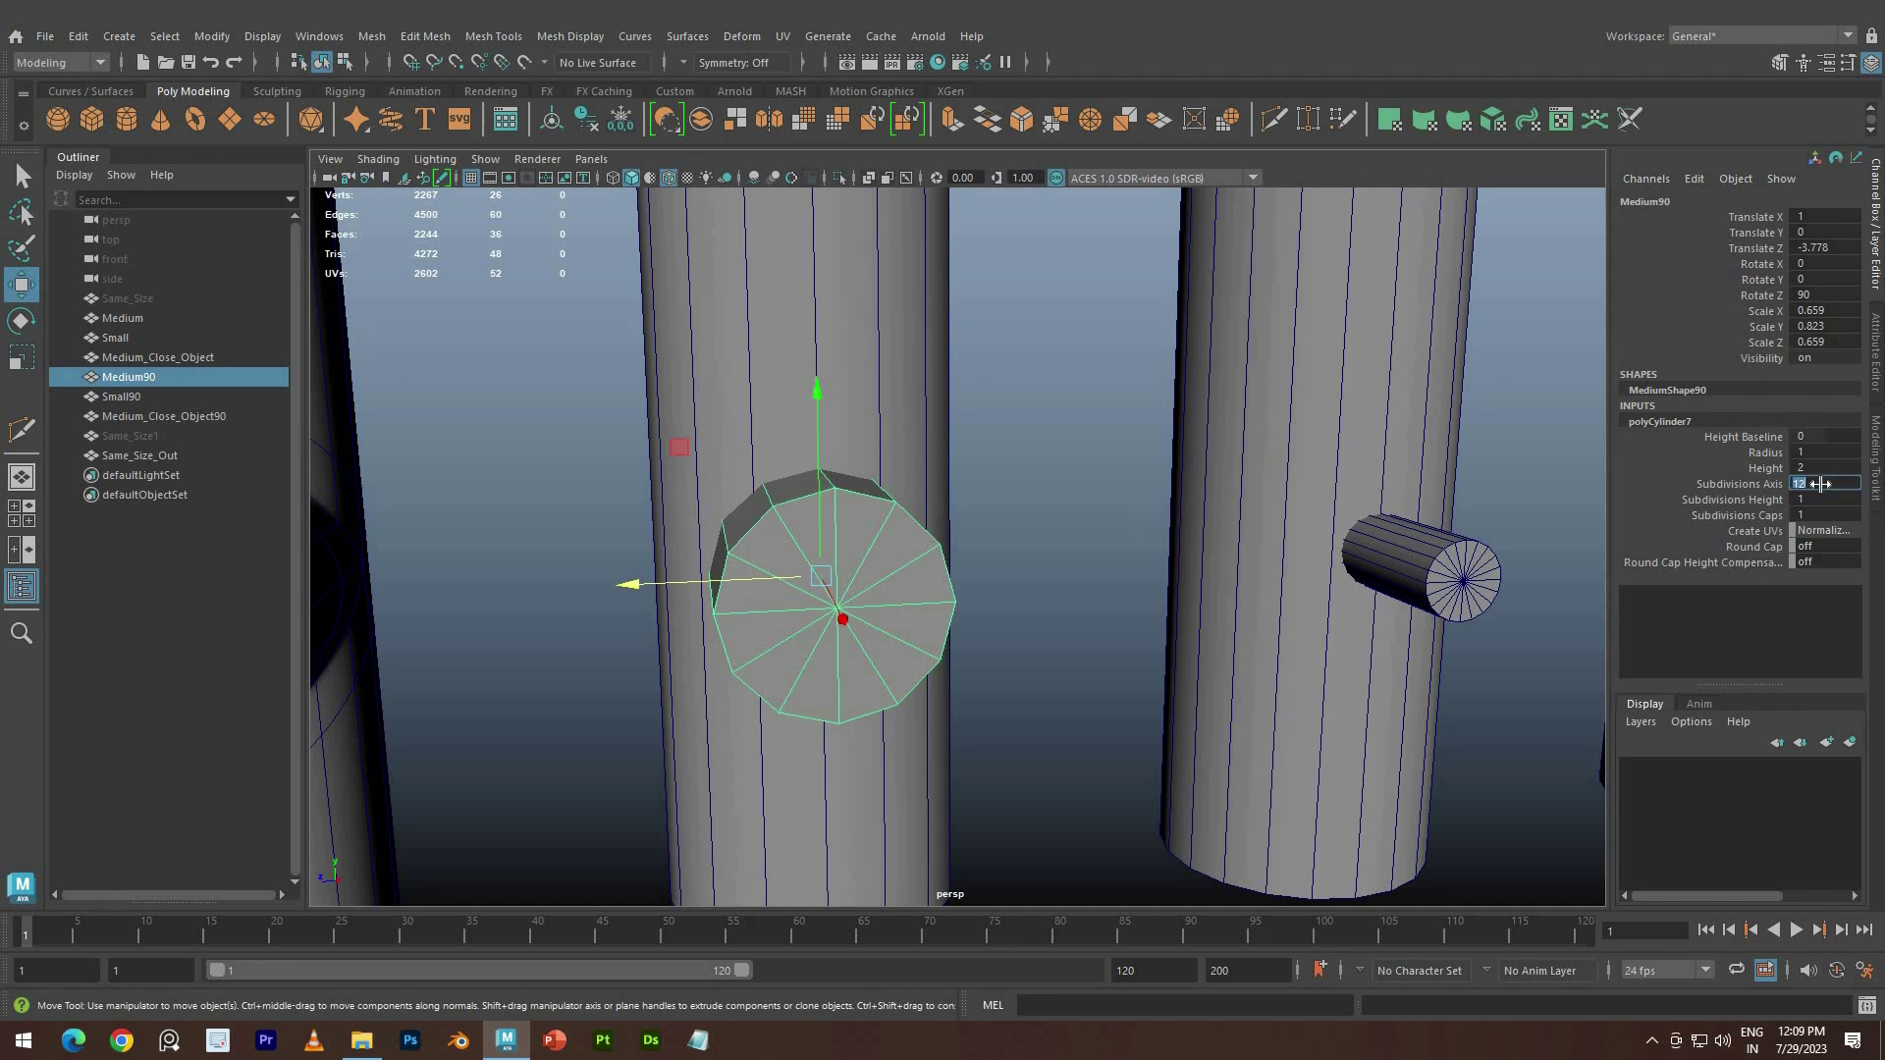
key(Return)
scroll(891, 589, down, 3)
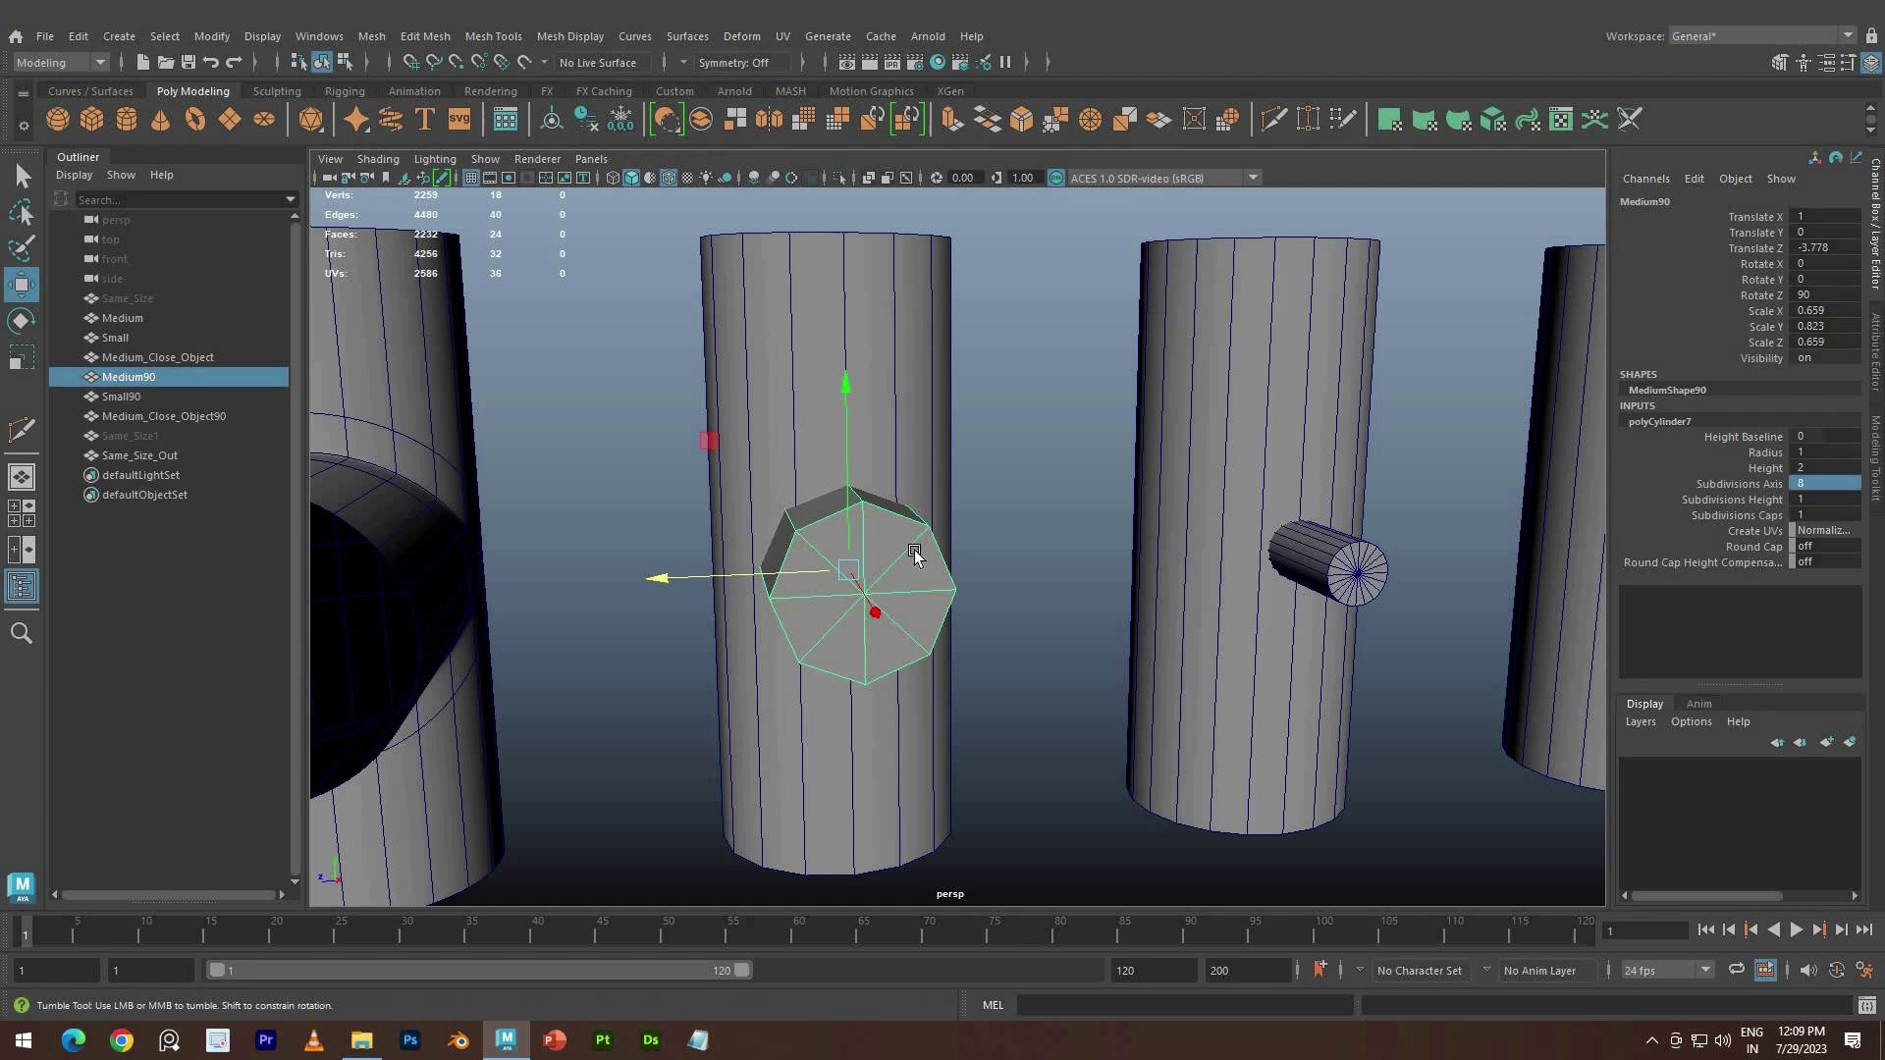
Select the neighbouring side faces of the medium vertical cylinder that the branch cylinder crosses
alt+drag(909, 556, 975, 422)
right_drag(933, 383, 765, 420)
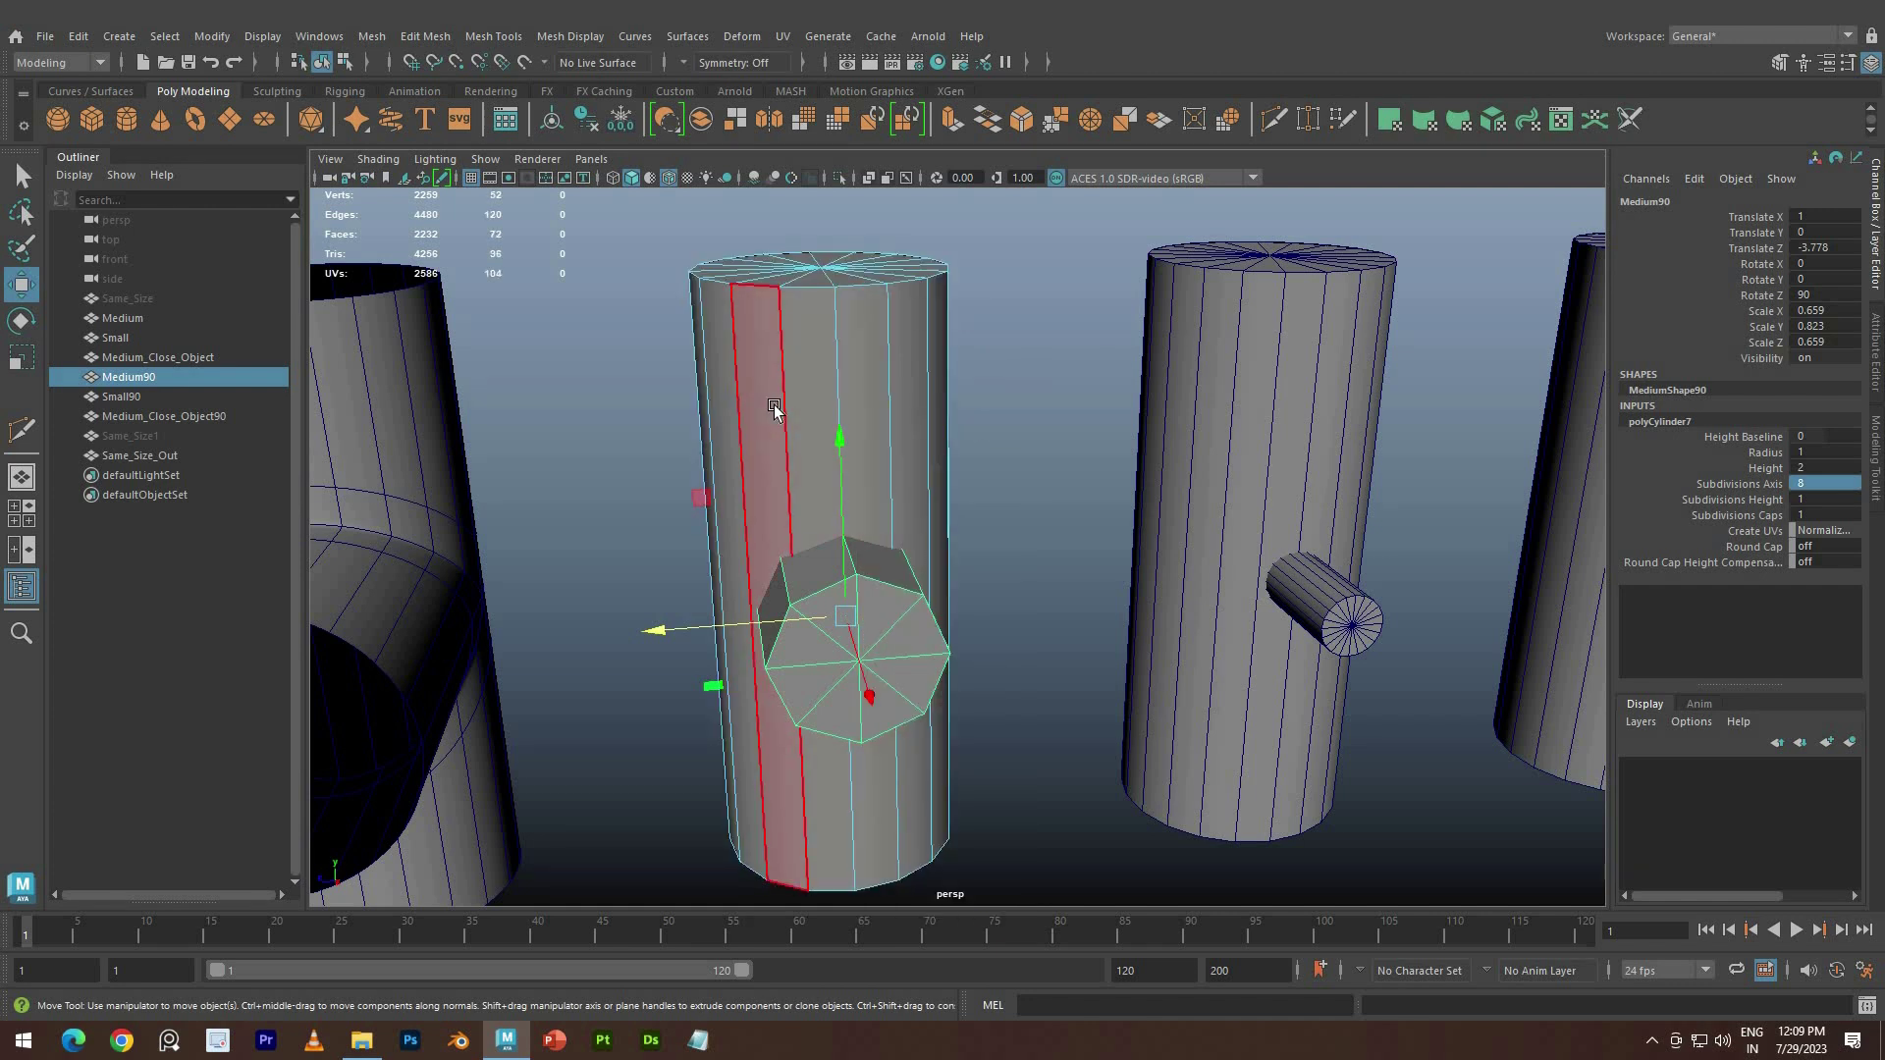
click(786, 402)
key(q)
shift+click(852, 387)
shift+click(894, 388)
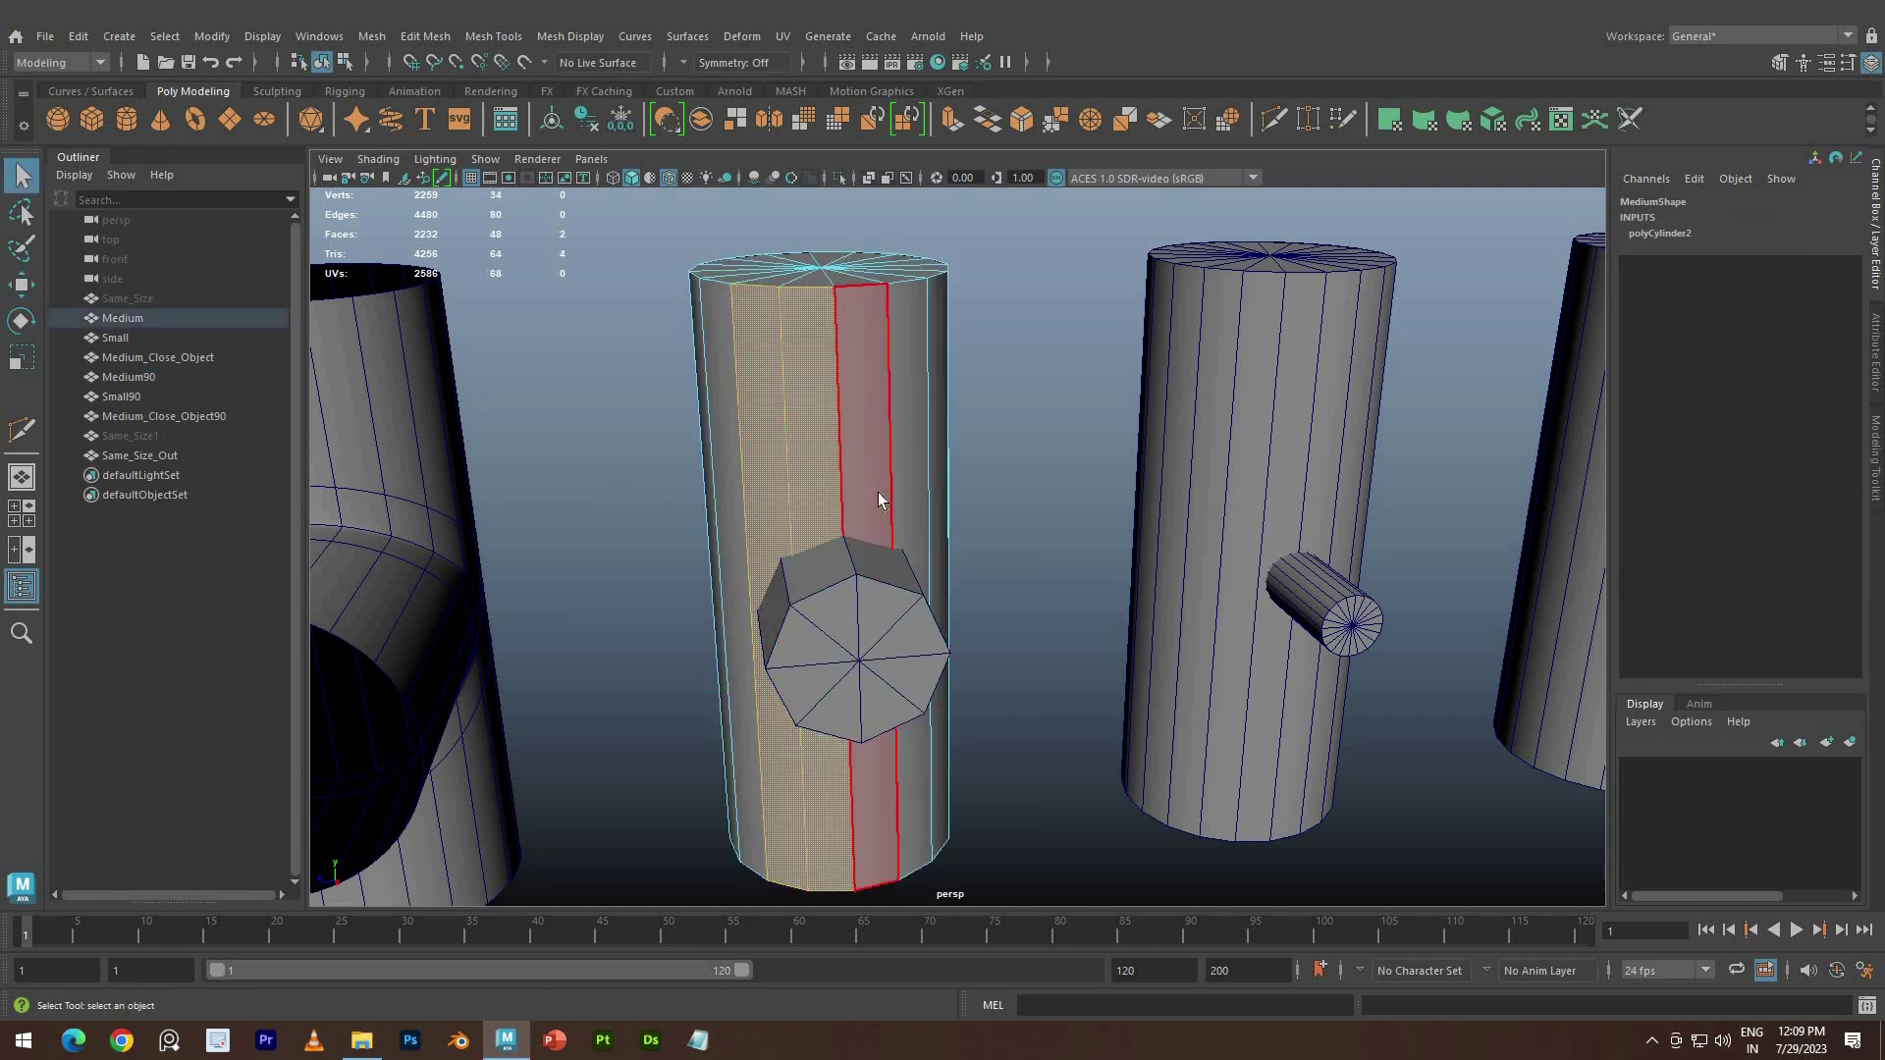
shift+click(884, 486)
alt+drag(807, 465, 1013, 438)
Undo the face selection, return the vertical cylinder to object mode and clear the selection
key(ctrl+z)
key(ctrl+z)
key(ctrl+z)
key(ctrl+z)
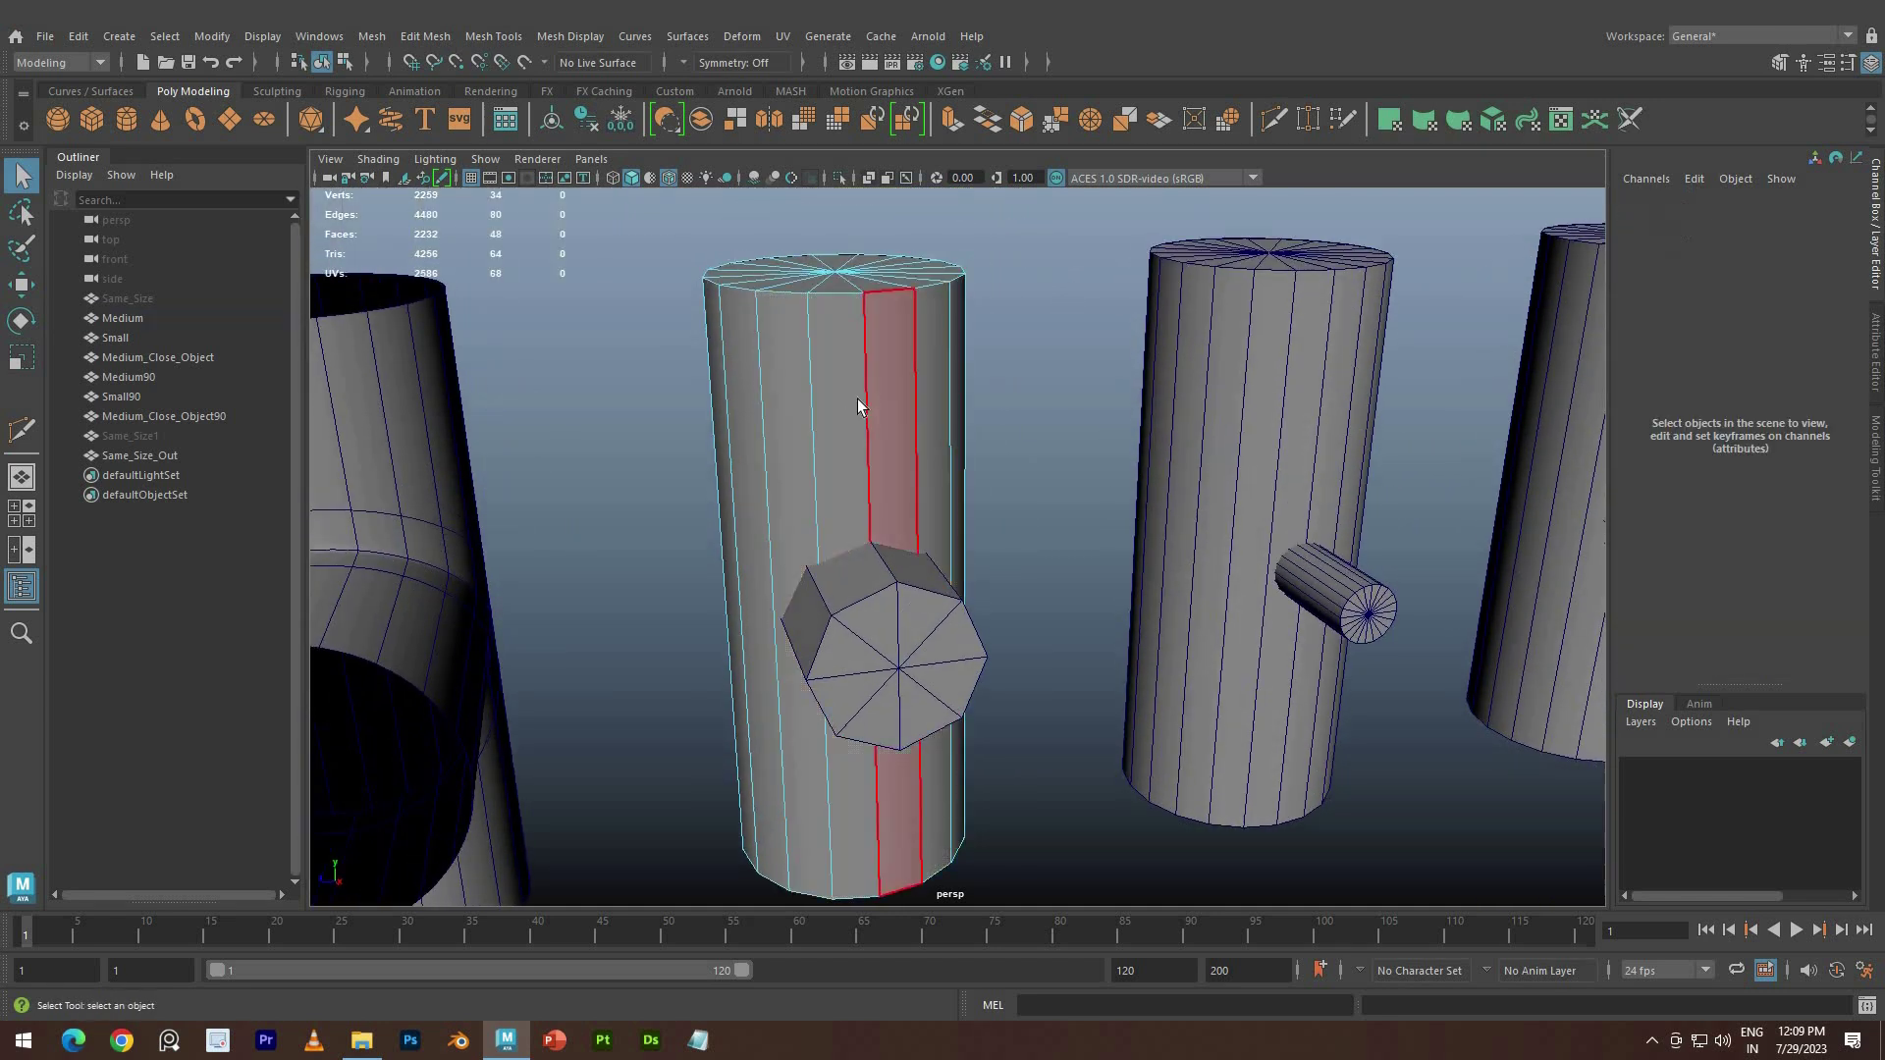
alt+drag(854, 401, 871, 384)
right_drag(871, 383, 1011, 355)
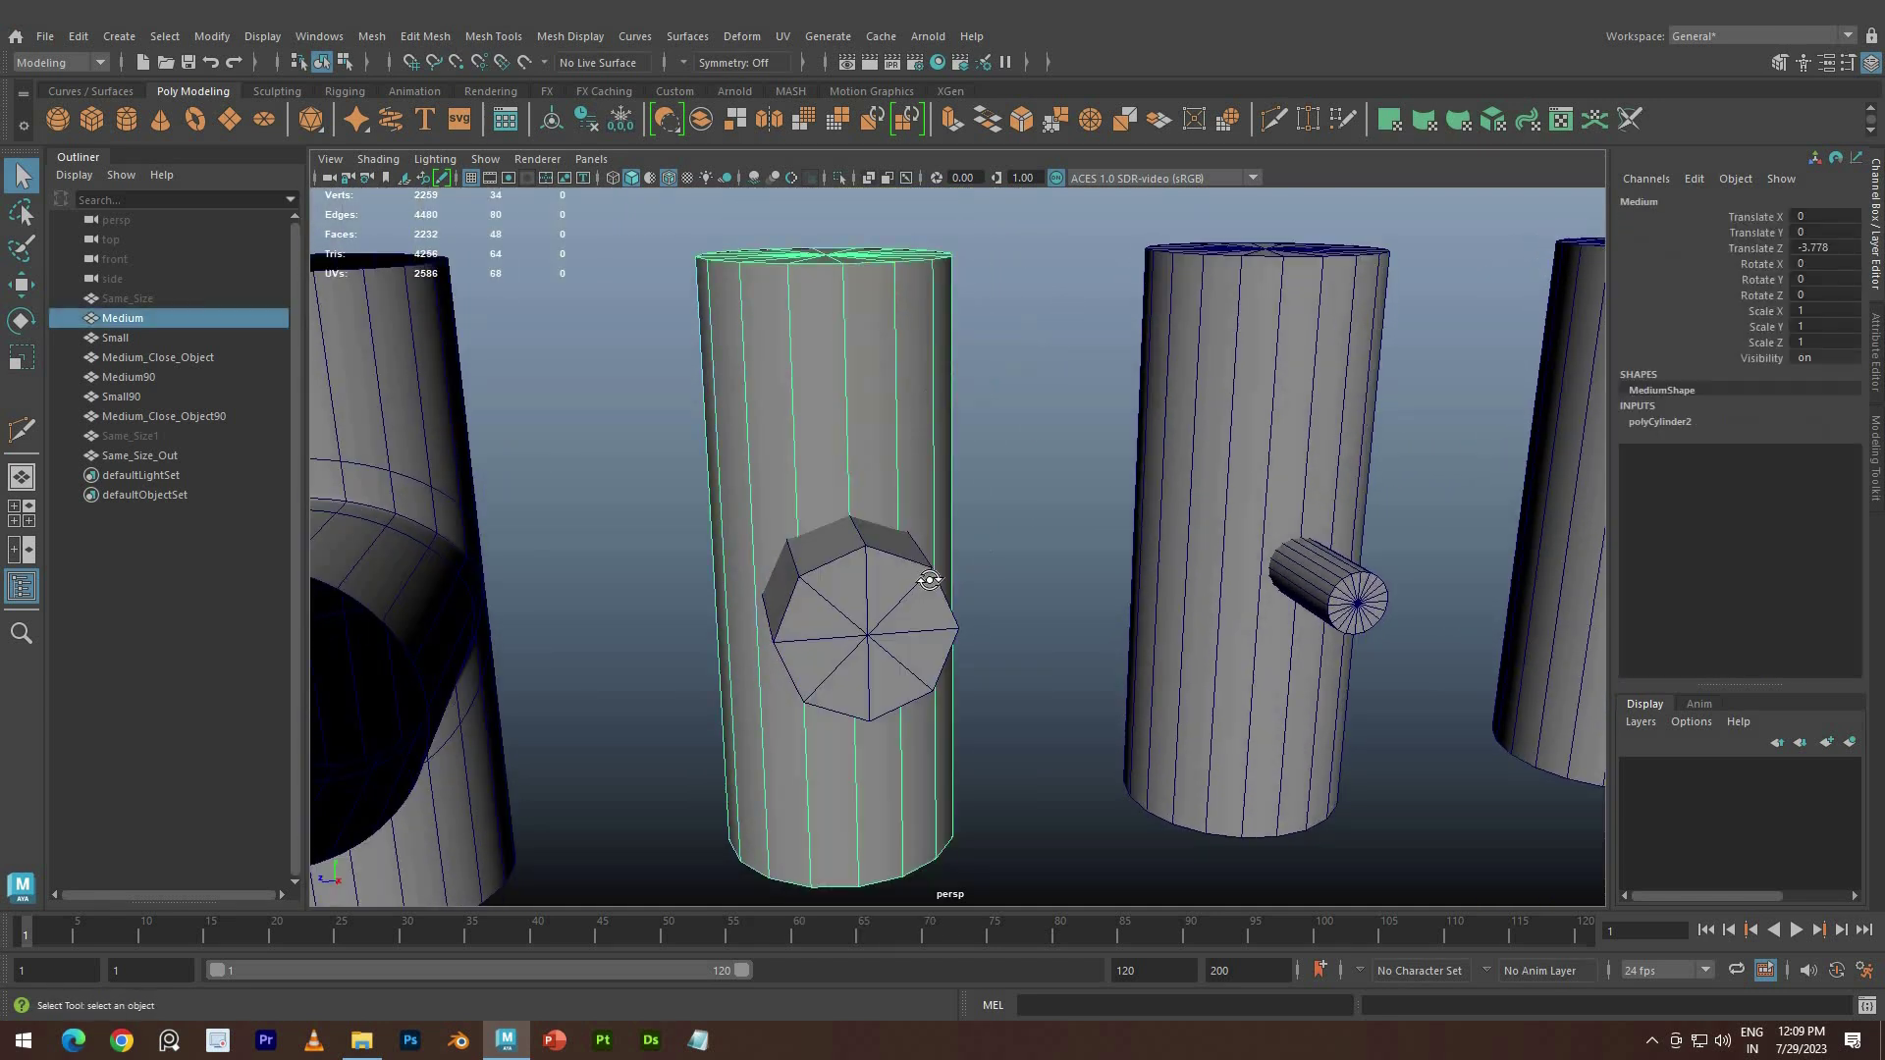
click(1021, 359)
Combine the Medium90 and Medium cylinders with a Boolean Union
alt+drag(871, 628, 942, 588)
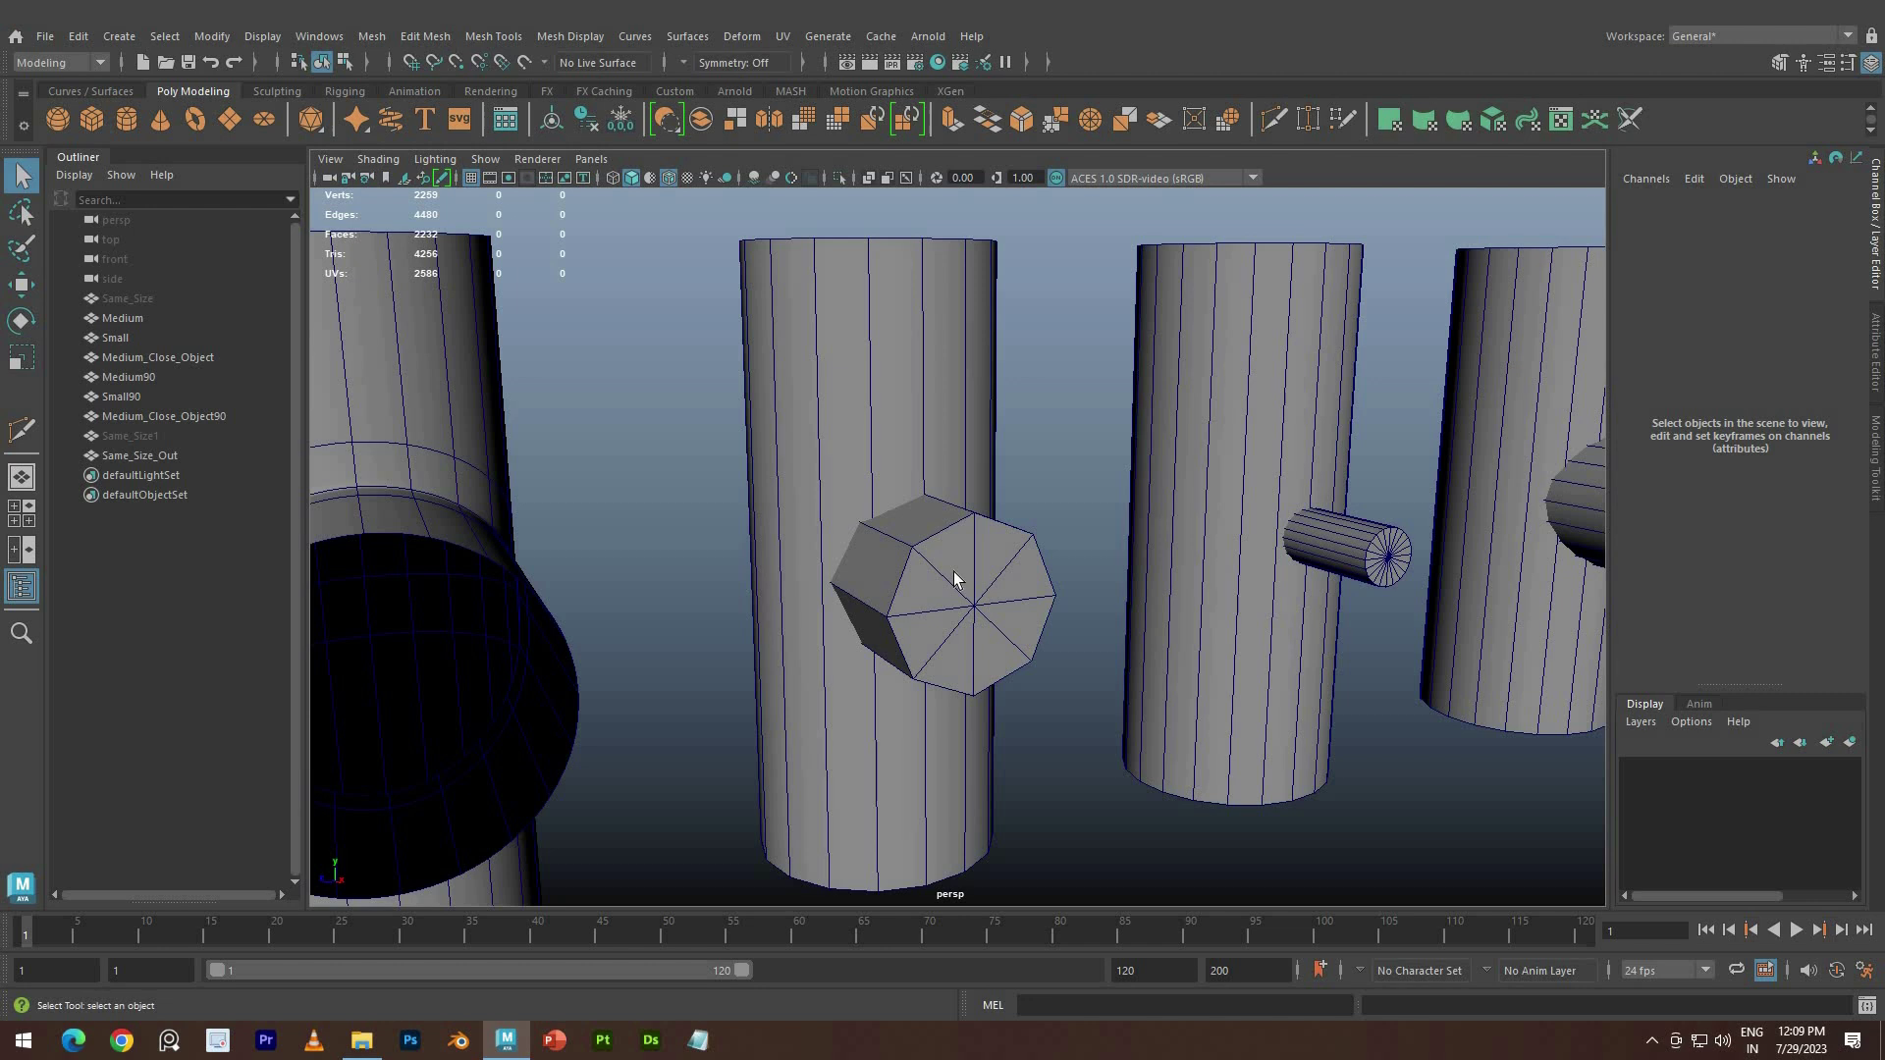
click(953, 573)
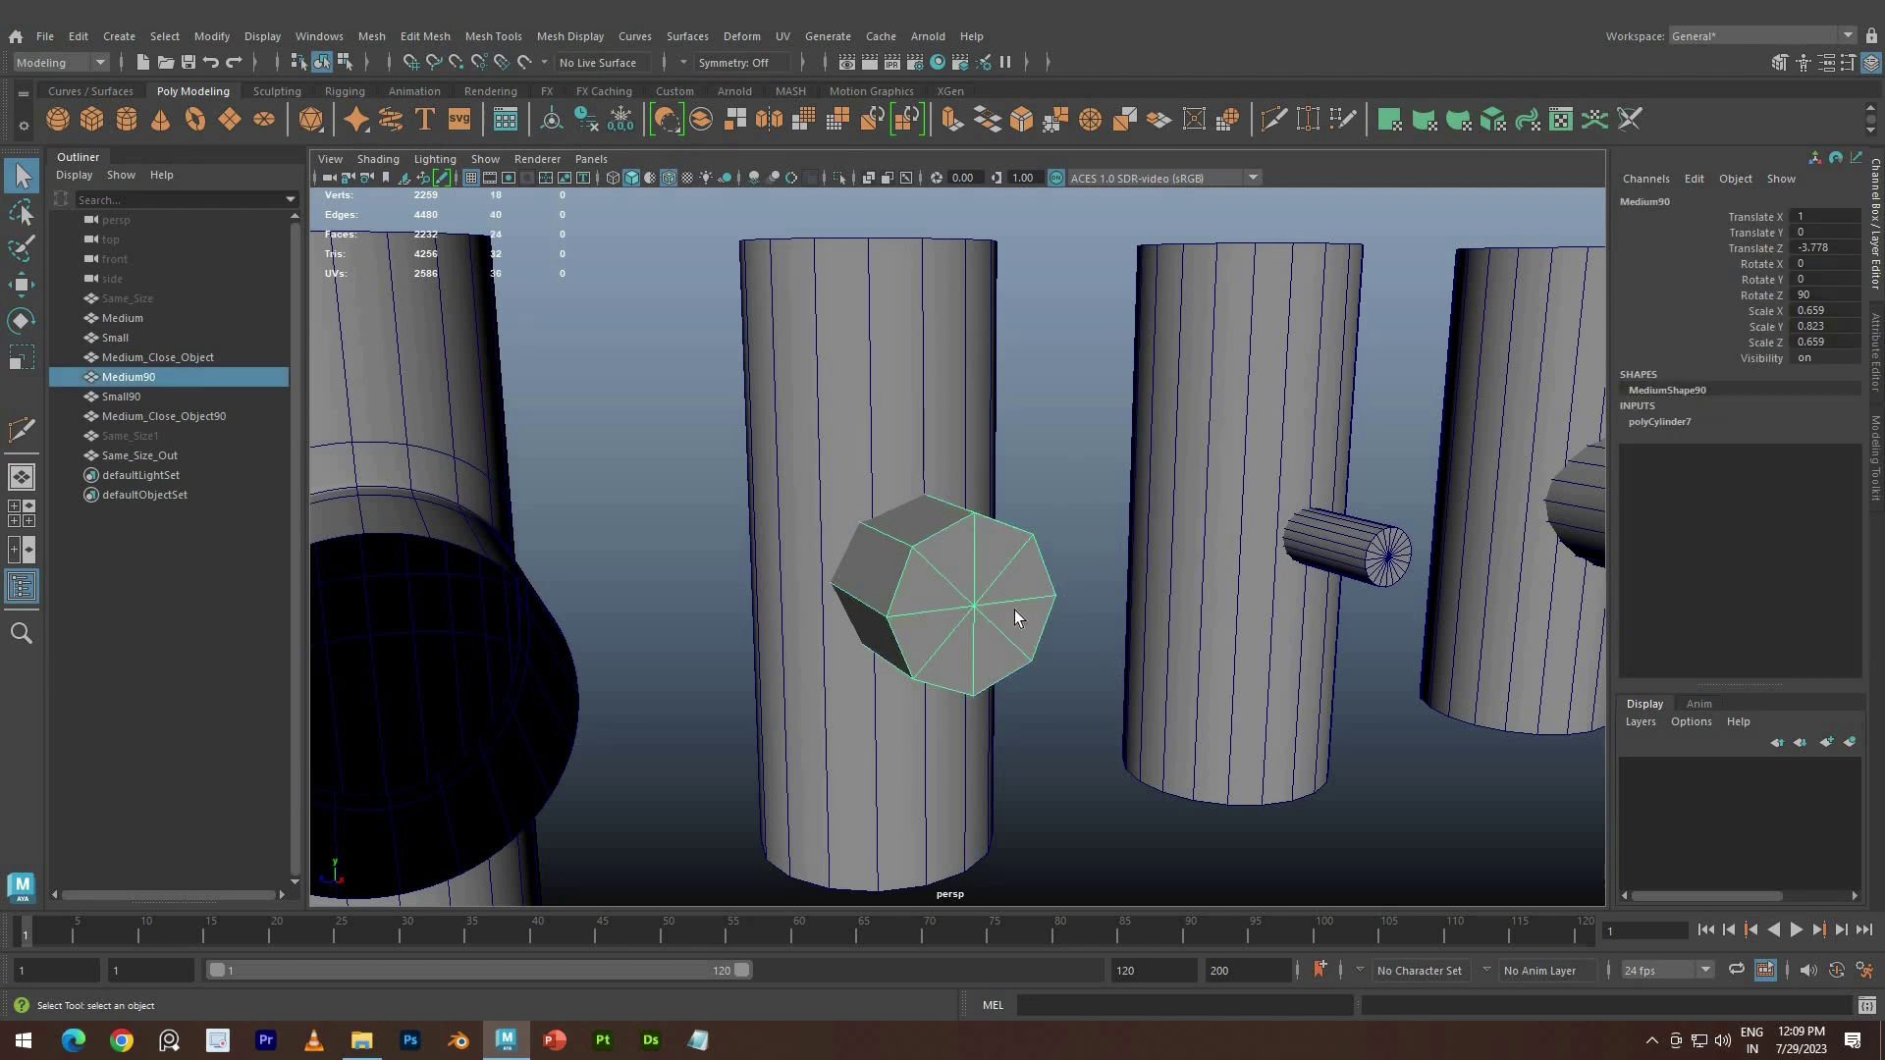
shift+click(862, 290)
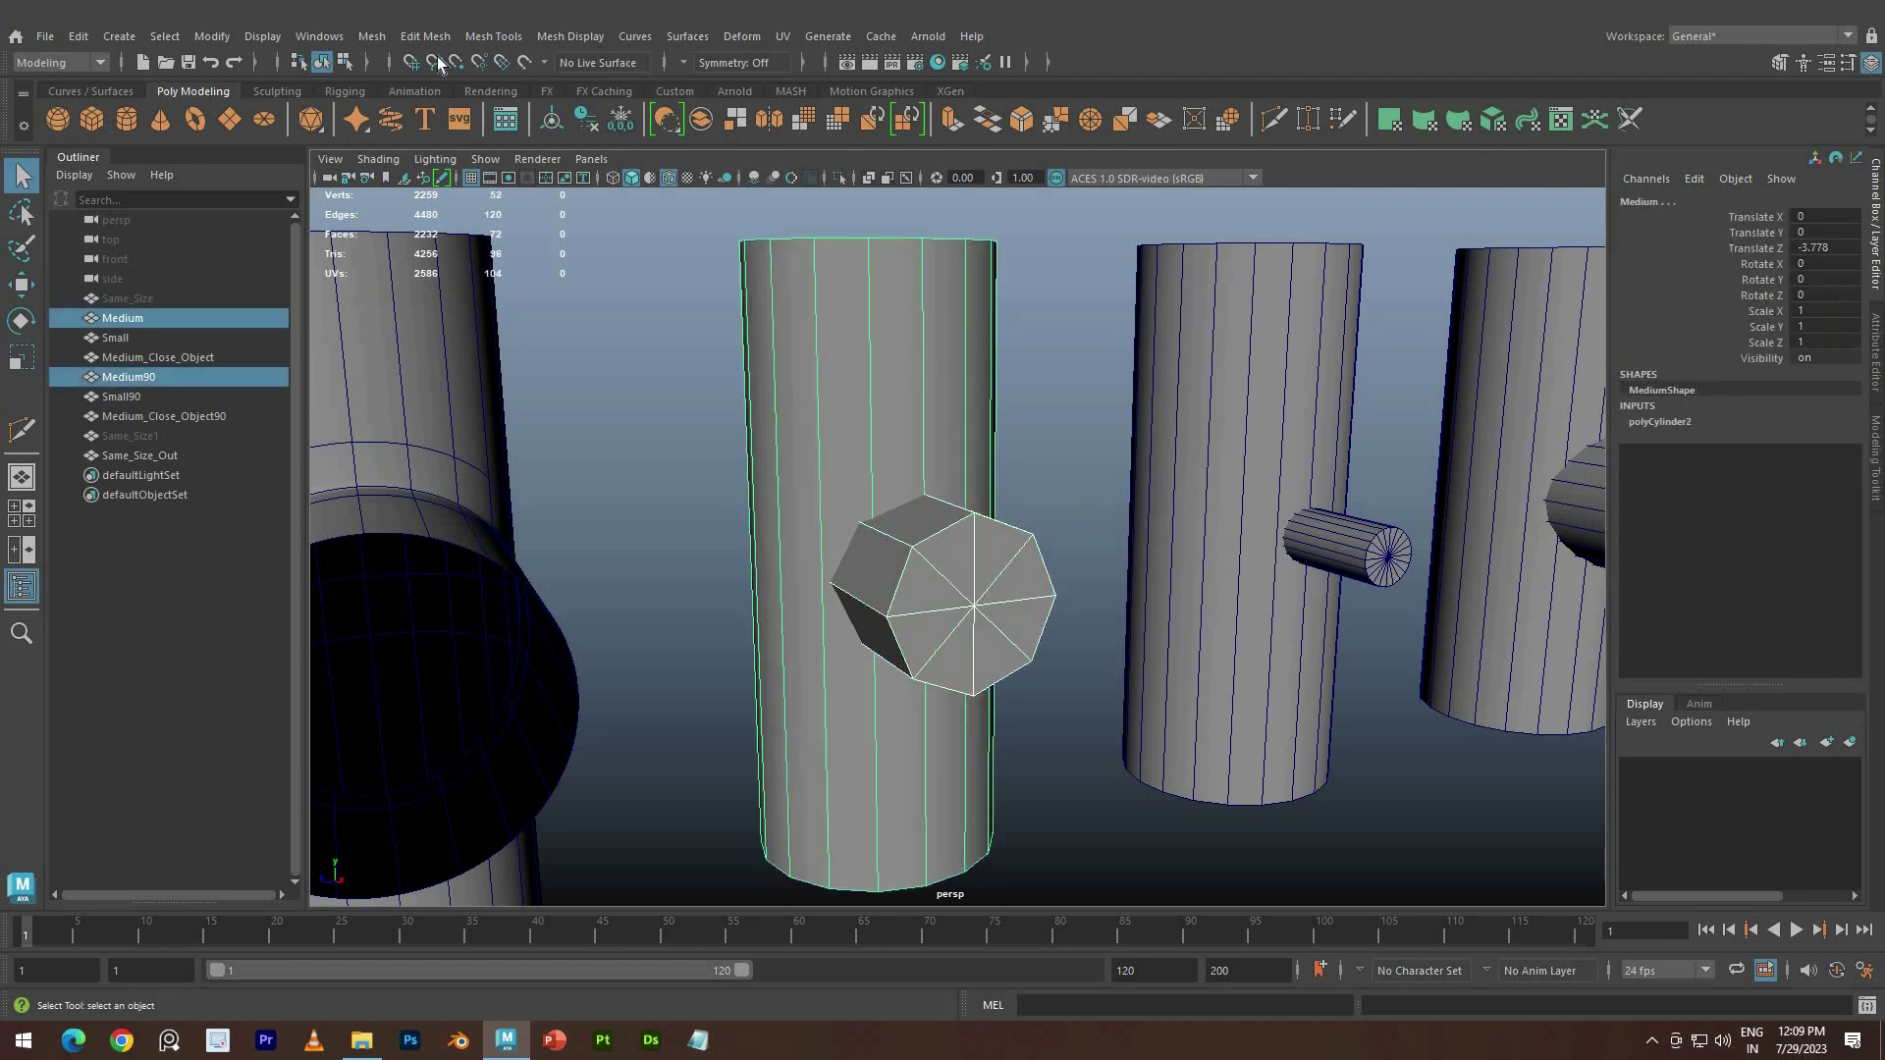
click(371, 38)
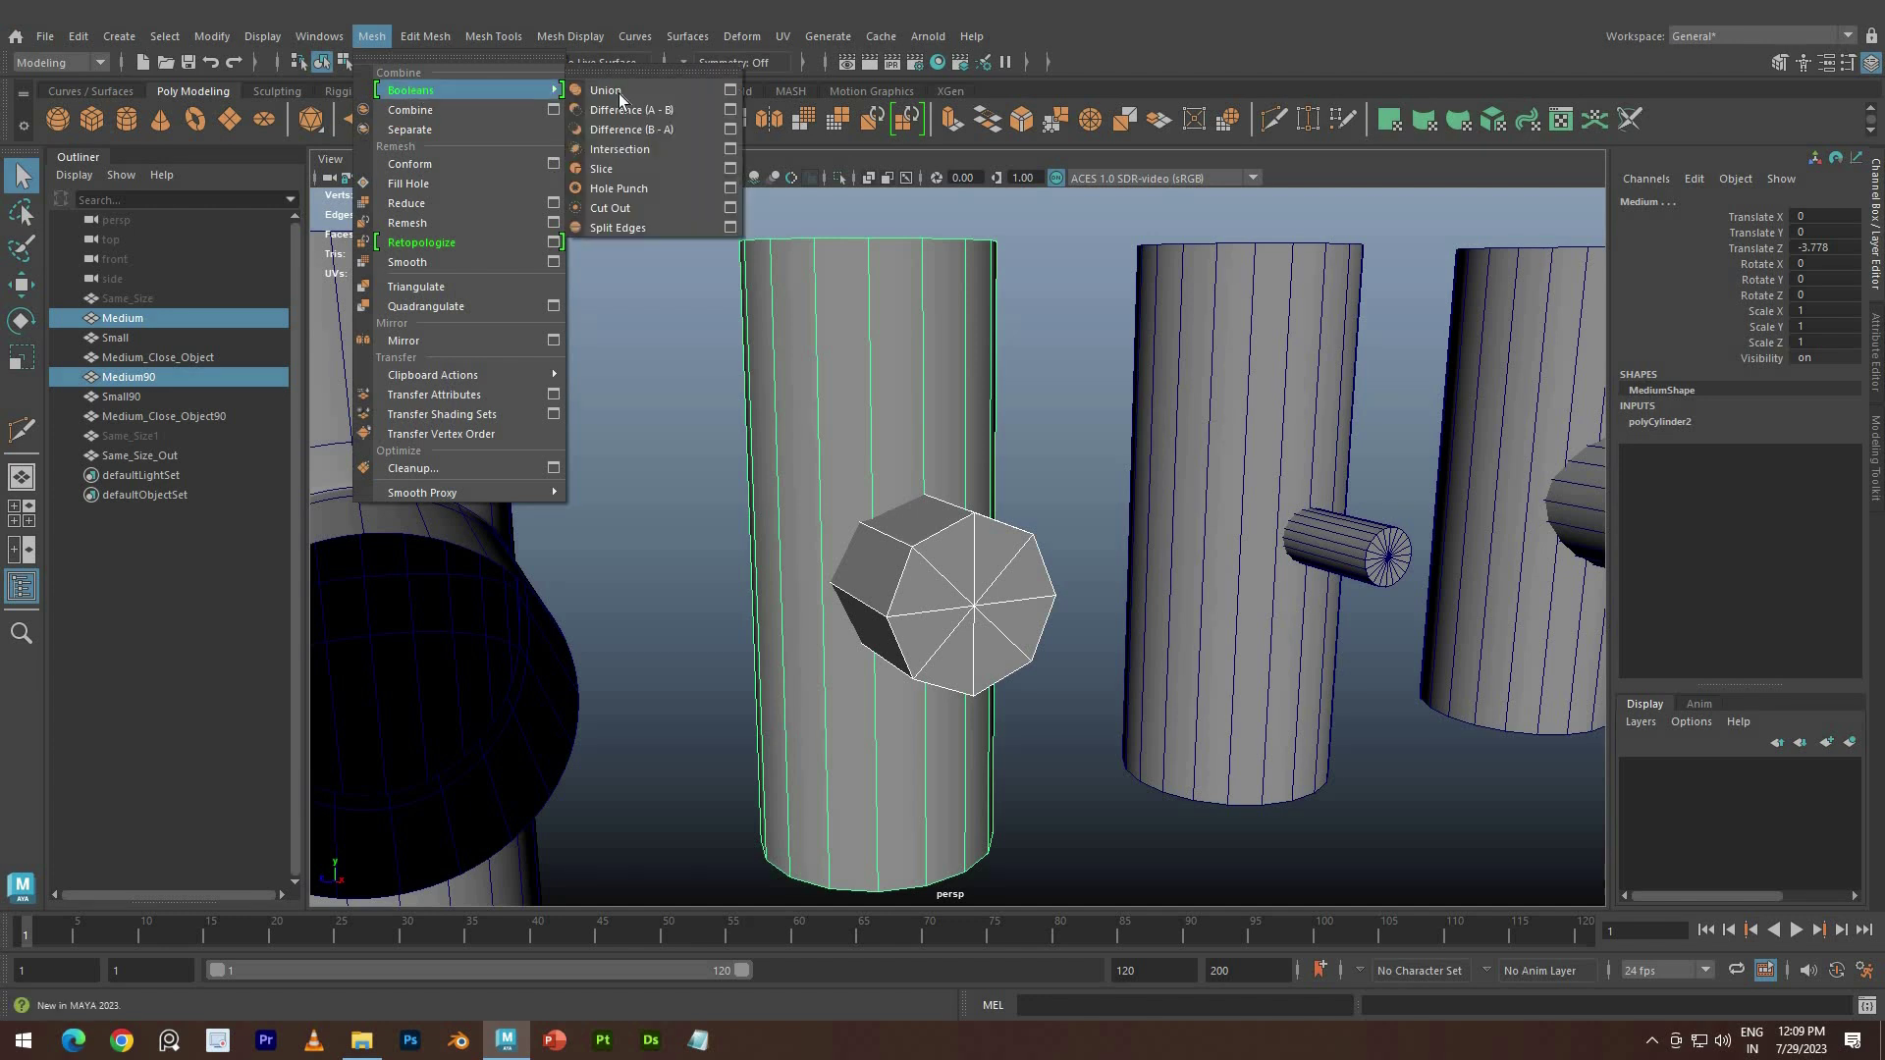
click(628, 90)
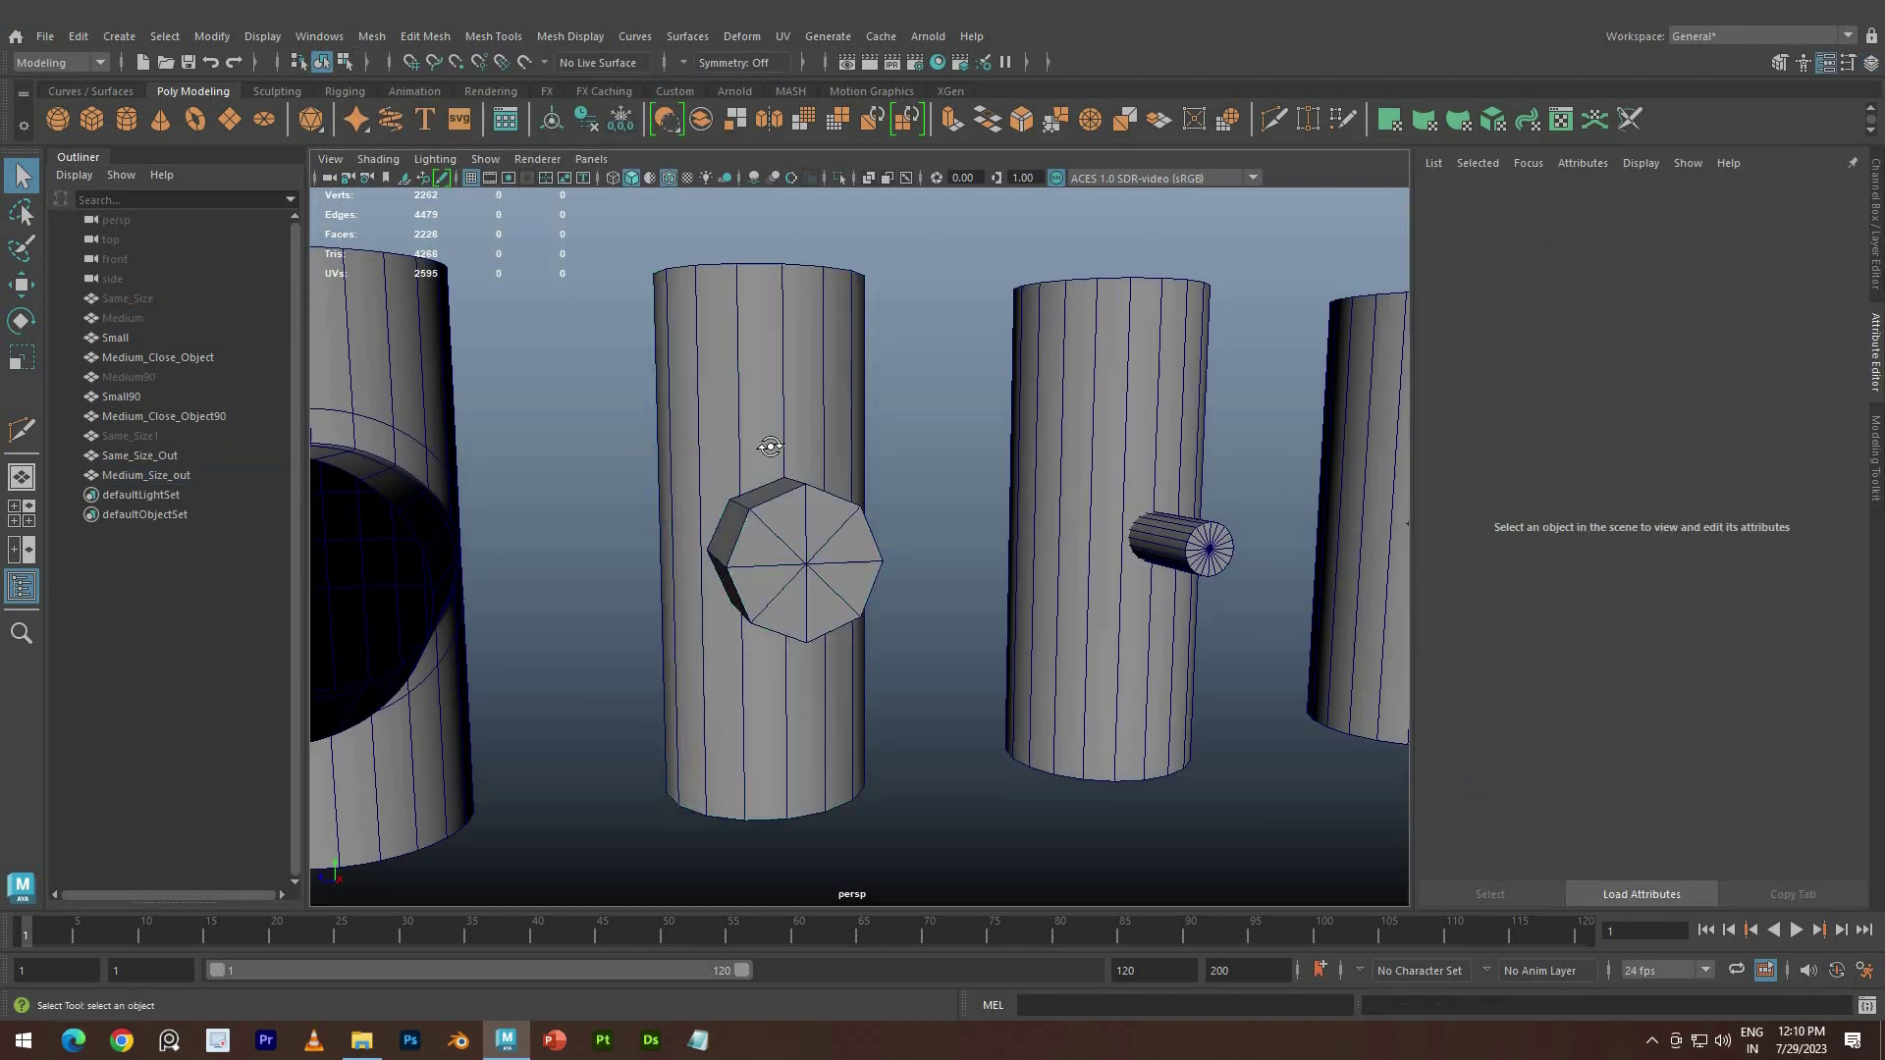
Delete the top and bottom cap faces of the medium vertical tube and the end cap of its branch
drag(652, 287, 1021, 746)
ctrl+drag(1076, 461, 909, 667)
key(Delete)
alt+drag(903, 528, 825, 444)
click(875, 556)
key(Delete)
Merge all vertices of Medium_Size_out with a Distance Threshold of 0.05 and check the junction corners
scroll(805, 448, up, 3)
alt+middle_drag(785, 462, 798, 597)
scroll(811, 674, up, 5)
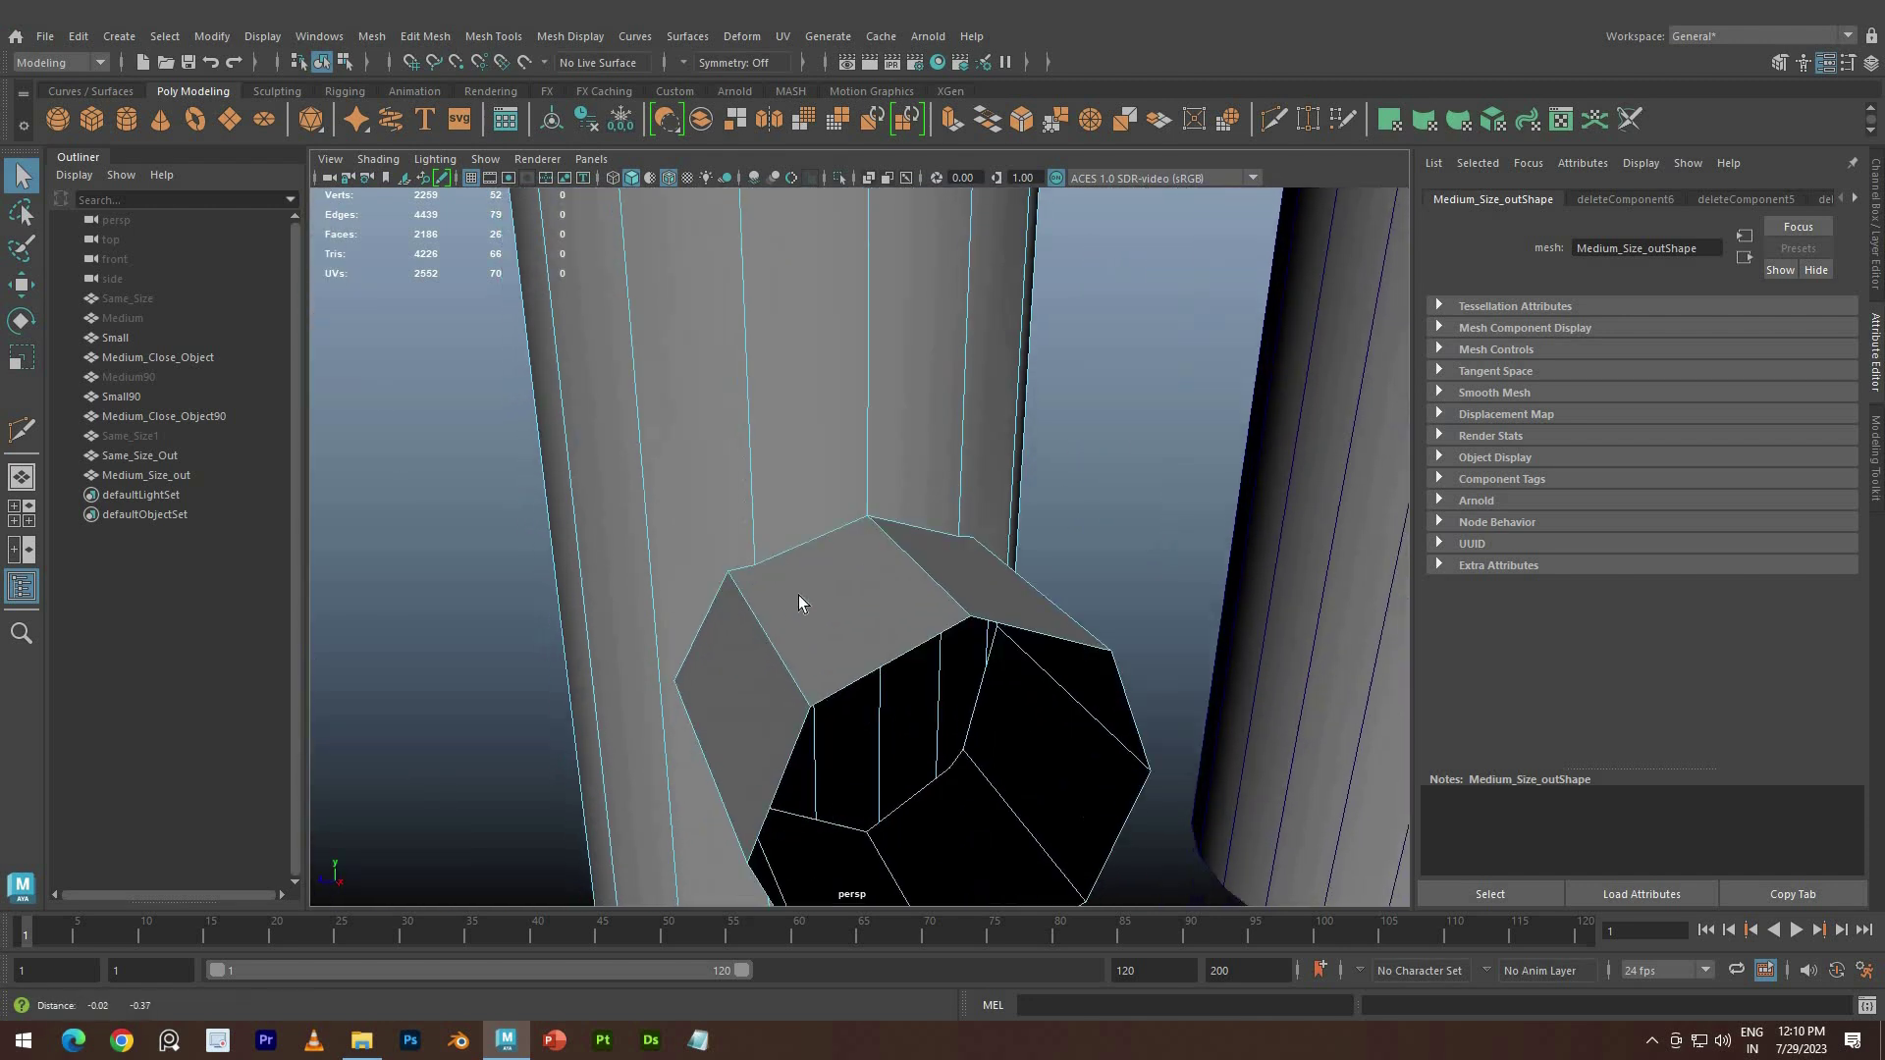
scroll(786, 570, down, 8)
shift+right_drag(917, 277, 1053, 192)
shift+right_drag(1187, 407, 1197, 550)
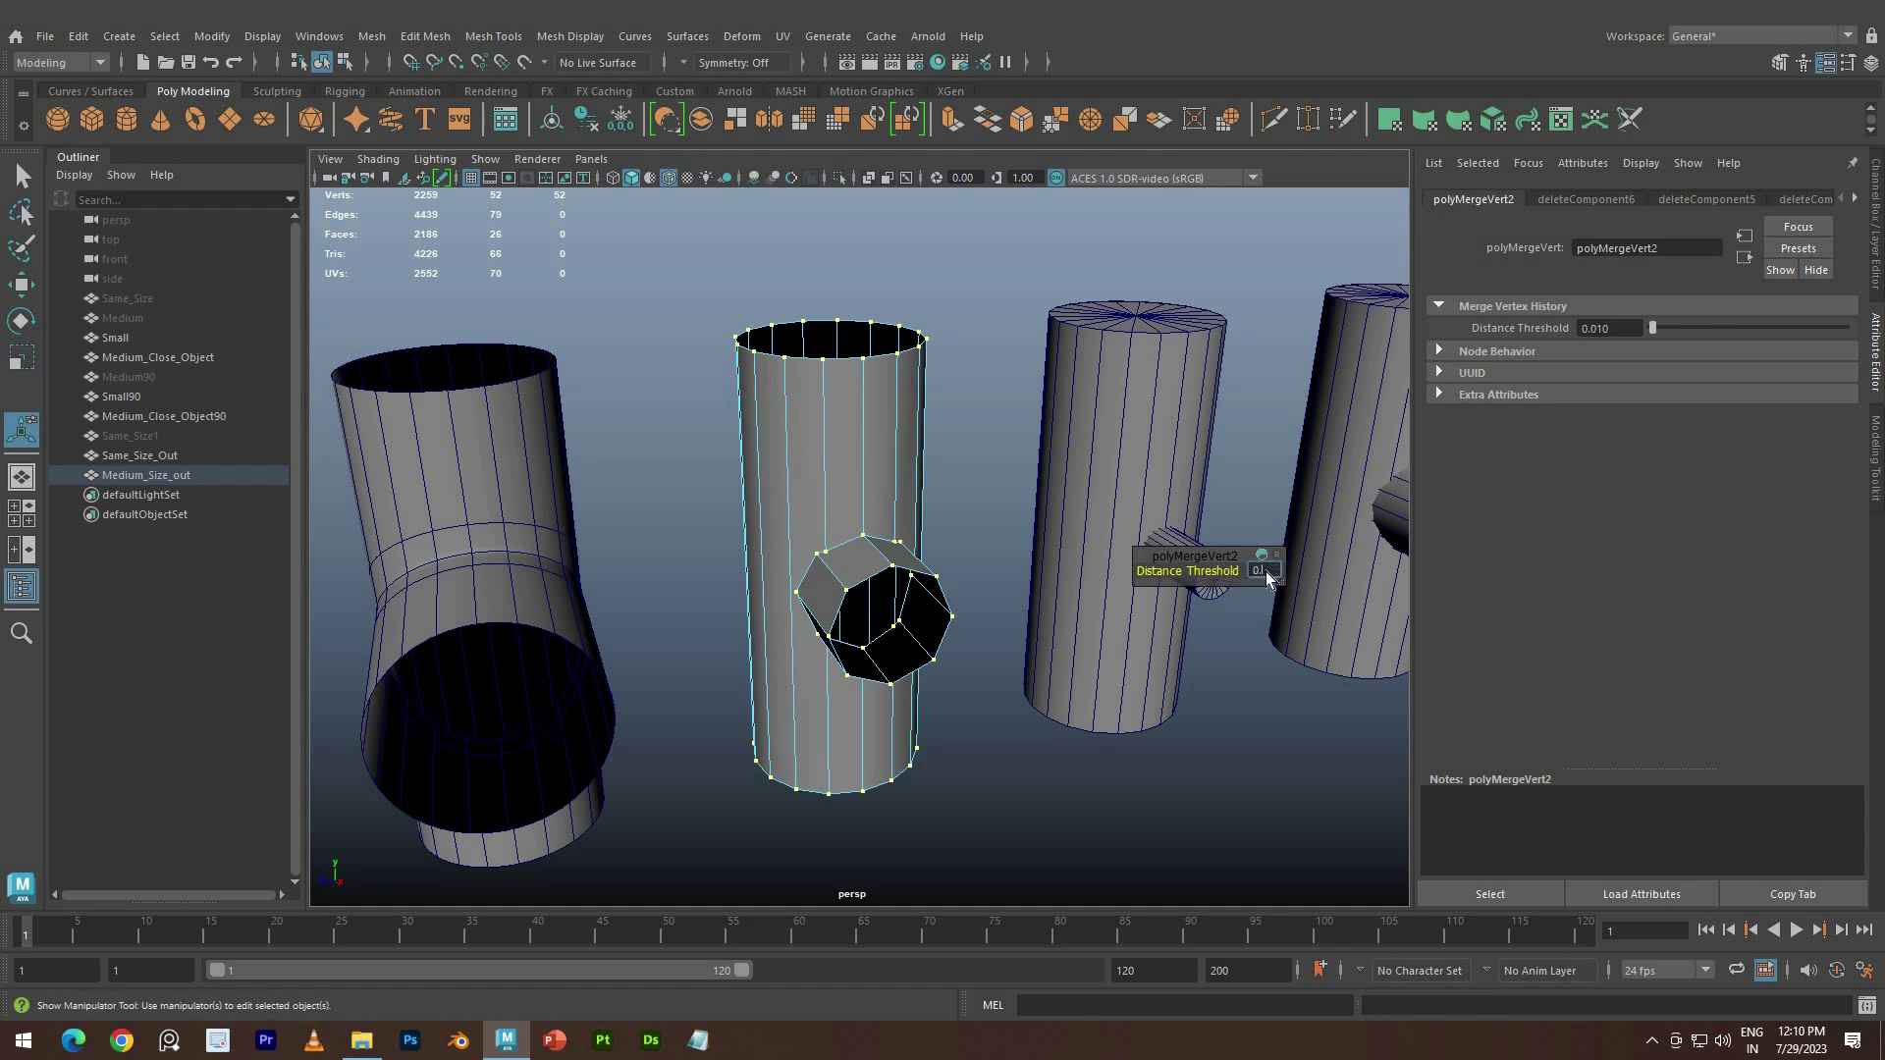
scroll(864, 545, up, 8)
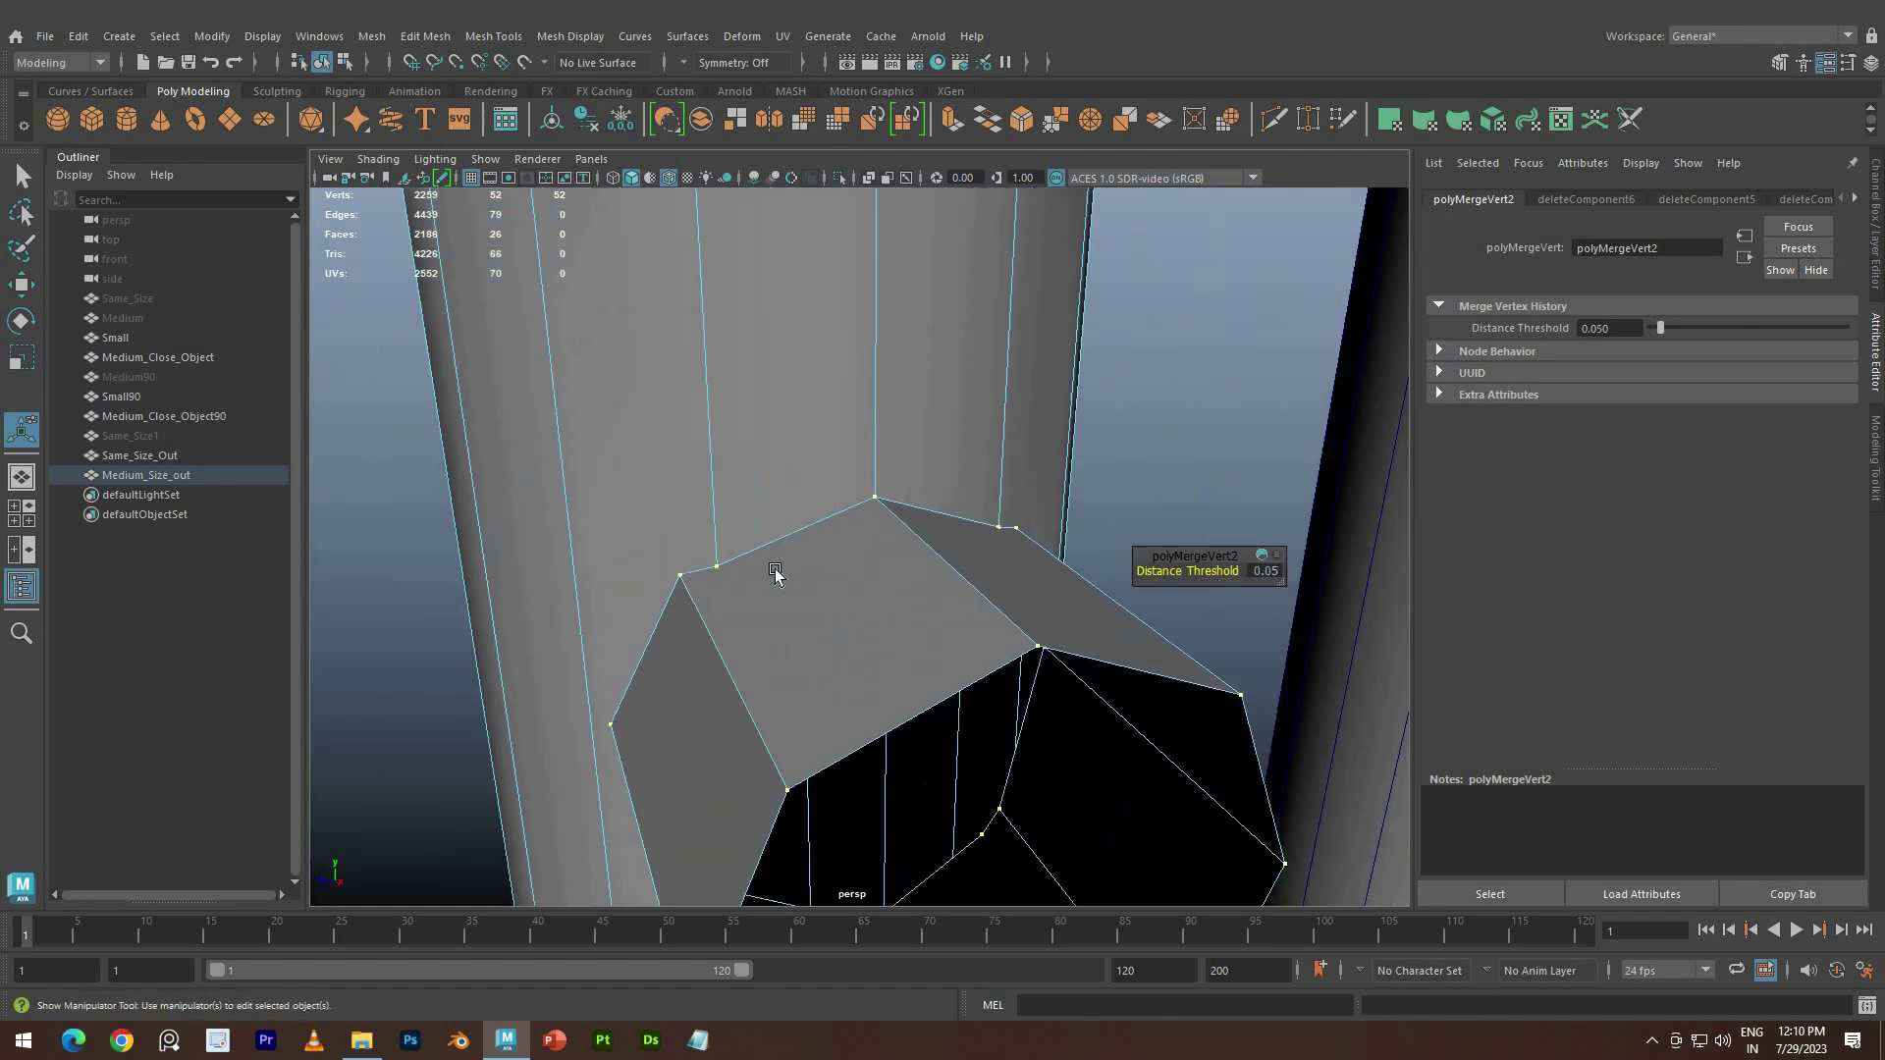
Target weld the closely spaced vertex pairs around the branch junction into single vertices, on its upper and lower sides
scroll(778, 576, down, 4)
right_drag(785, 573, 1064, 375)
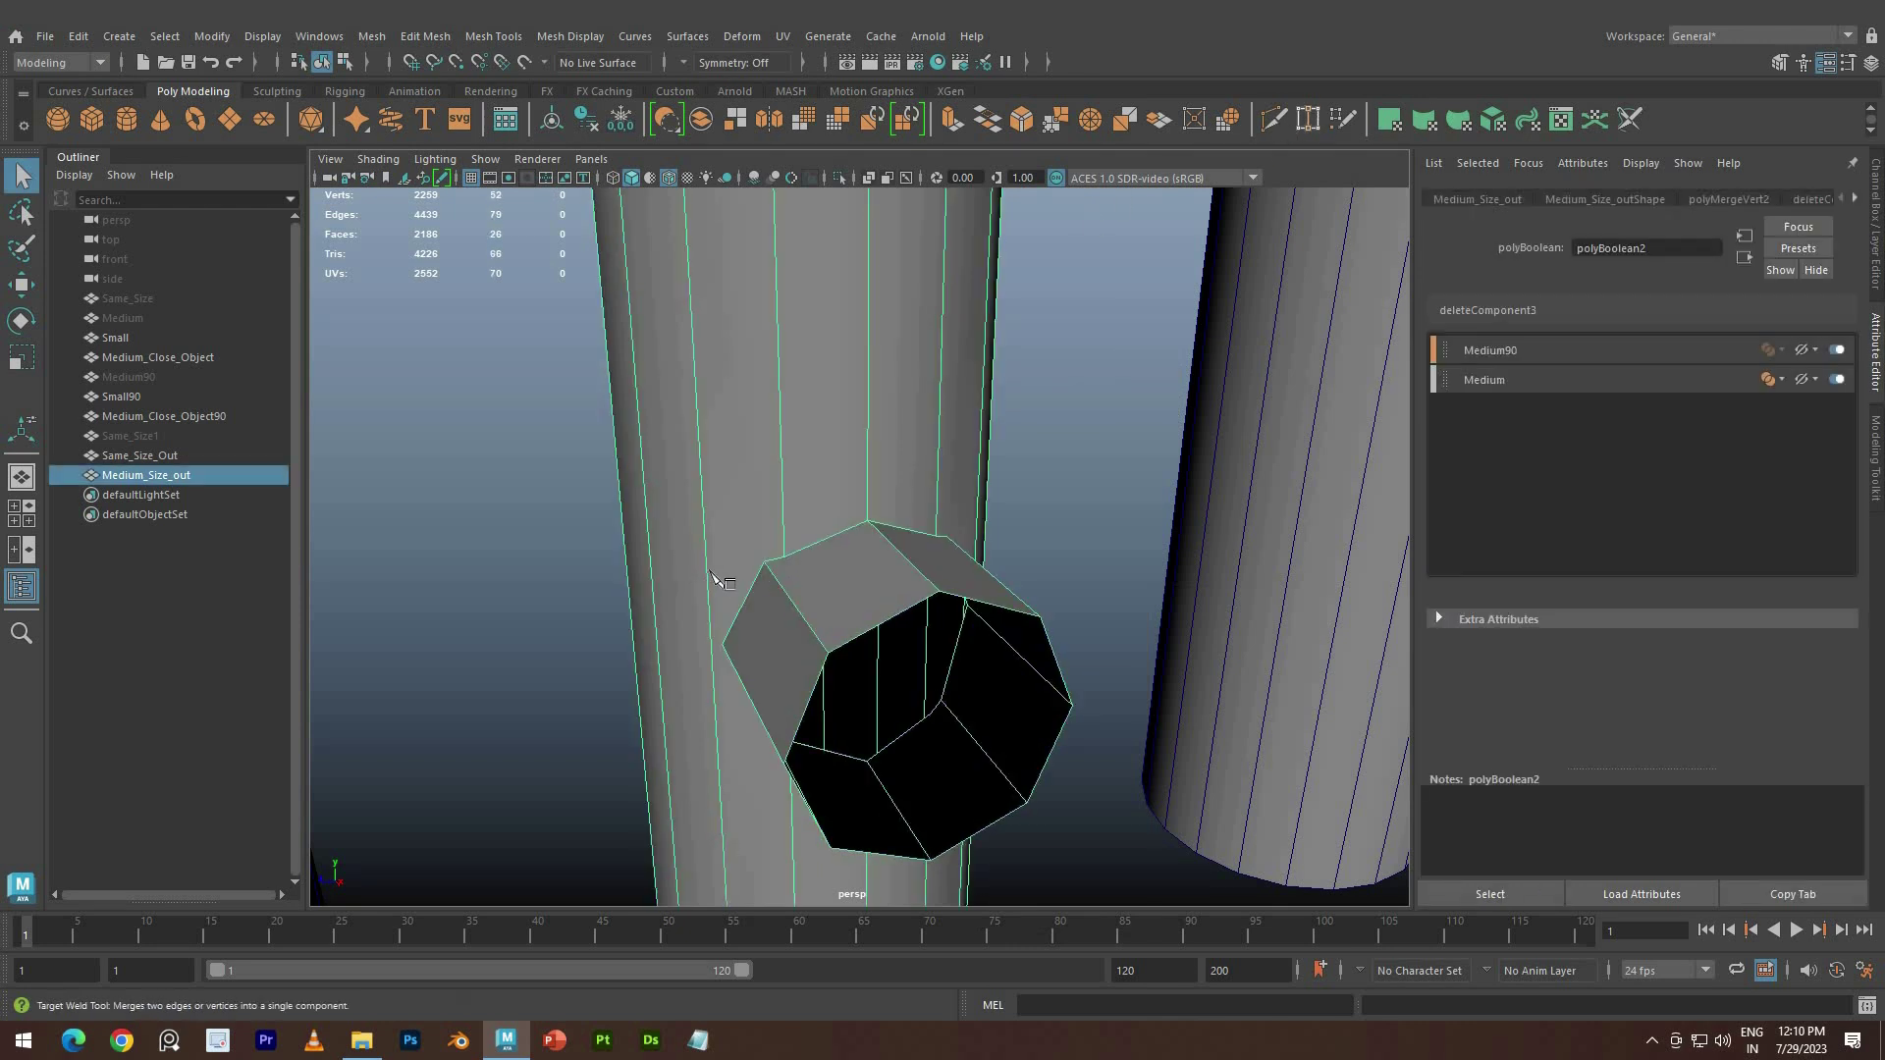
key(y)
scroll(722, 580, up, 3)
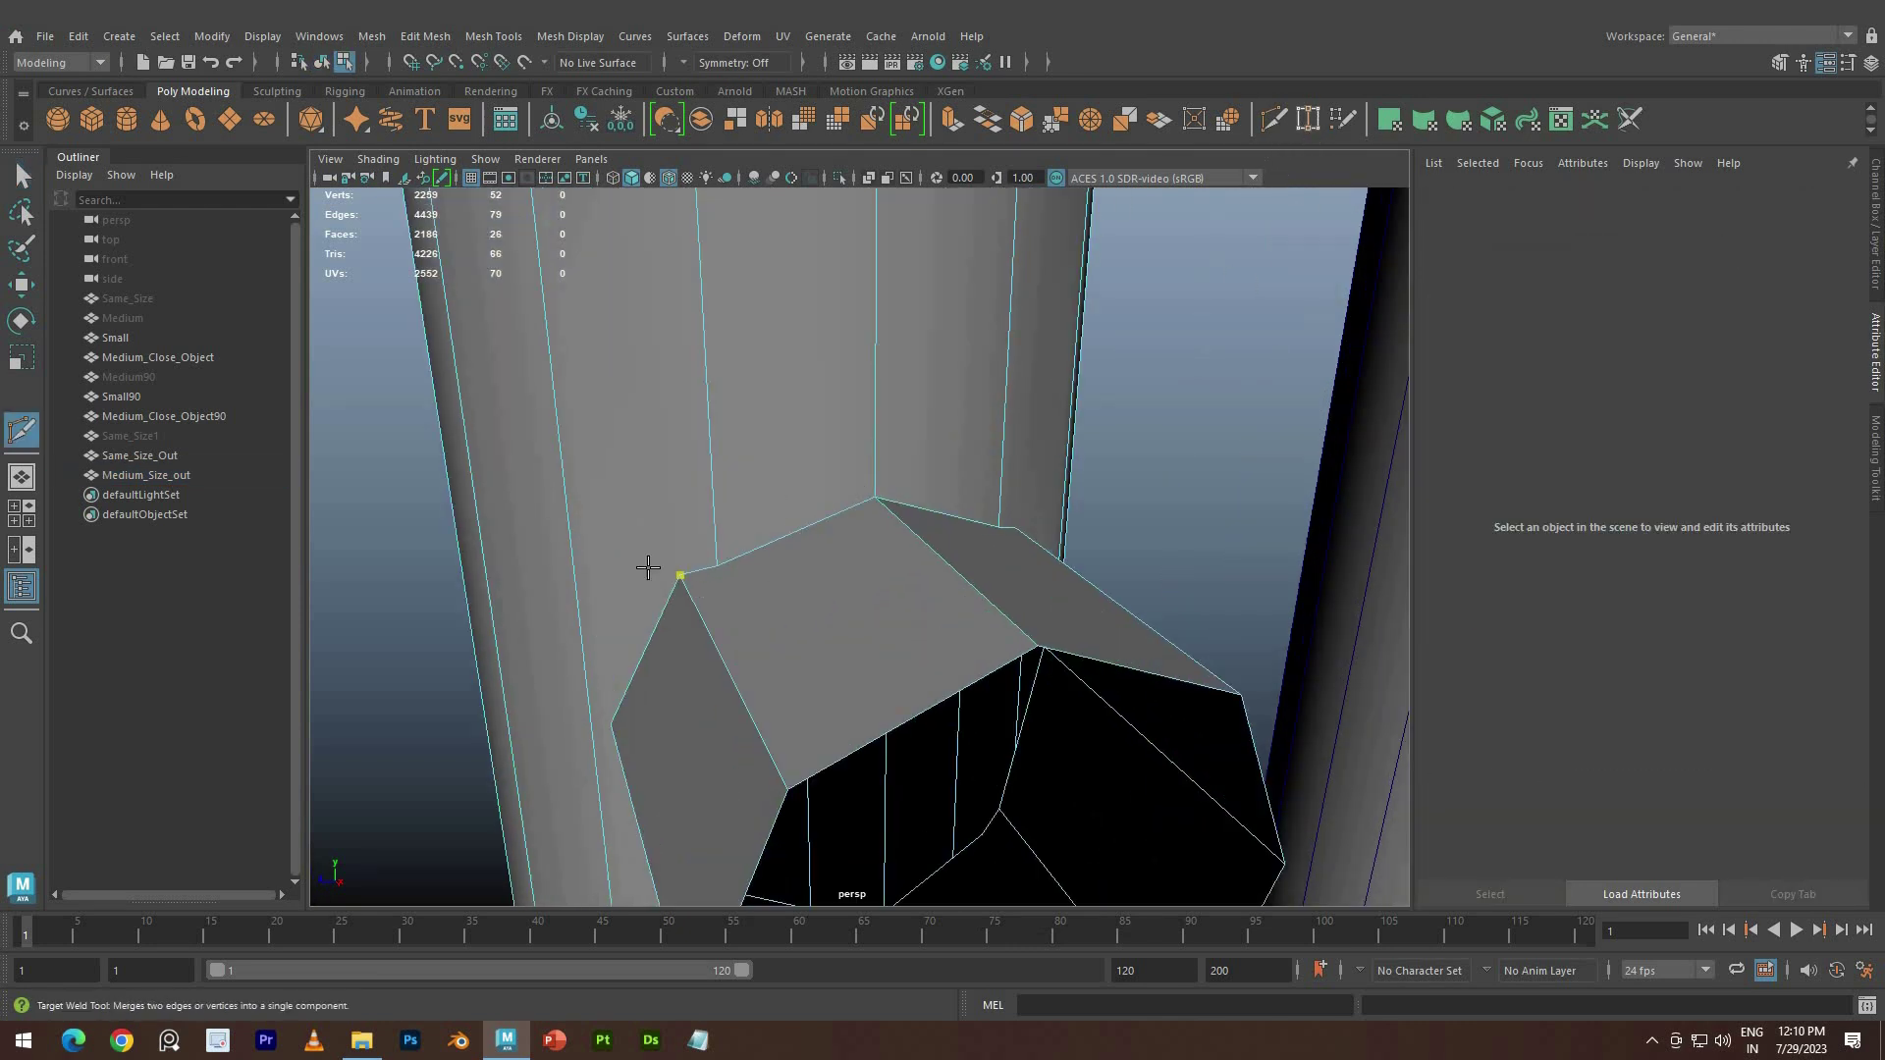
drag(714, 583, 716, 567)
scroll(716, 574, down, 5)
scroll(808, 395, up, 3)
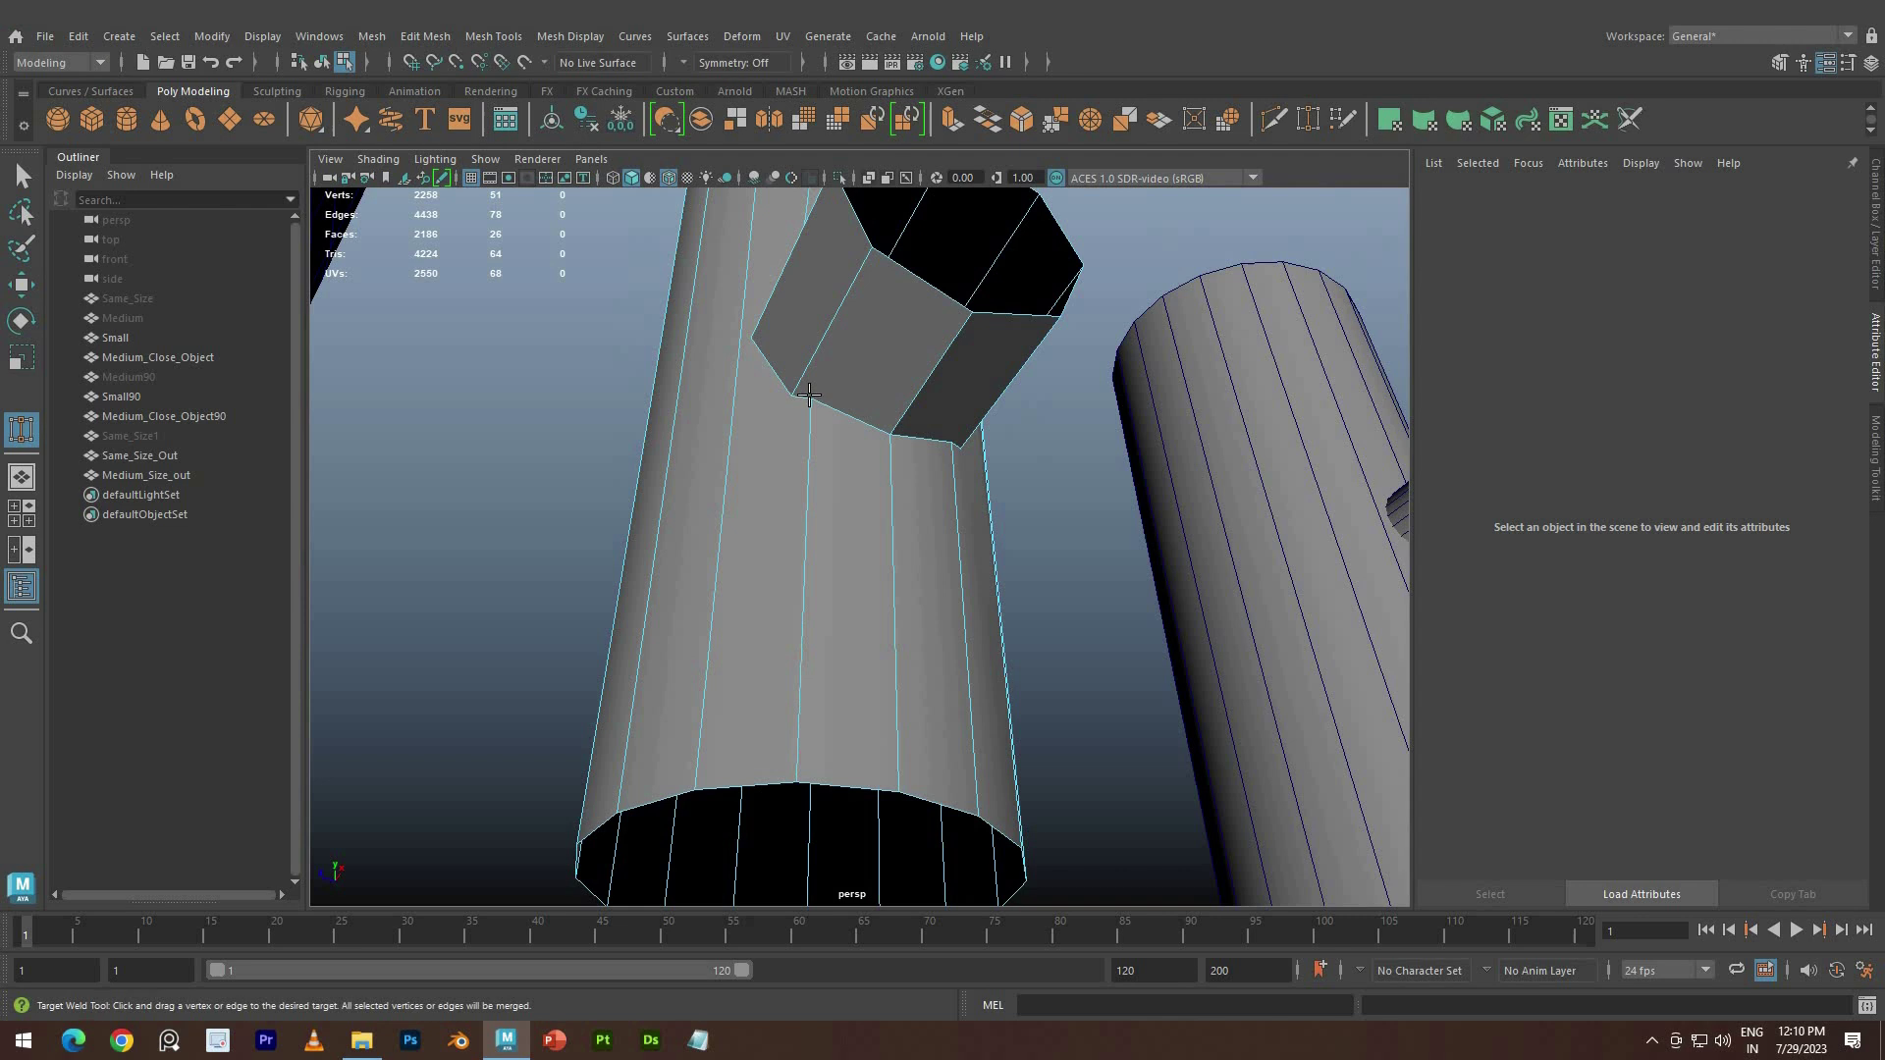
alt+drag(760, 469, 789, 648)
scroll(776, 581, down, 5)
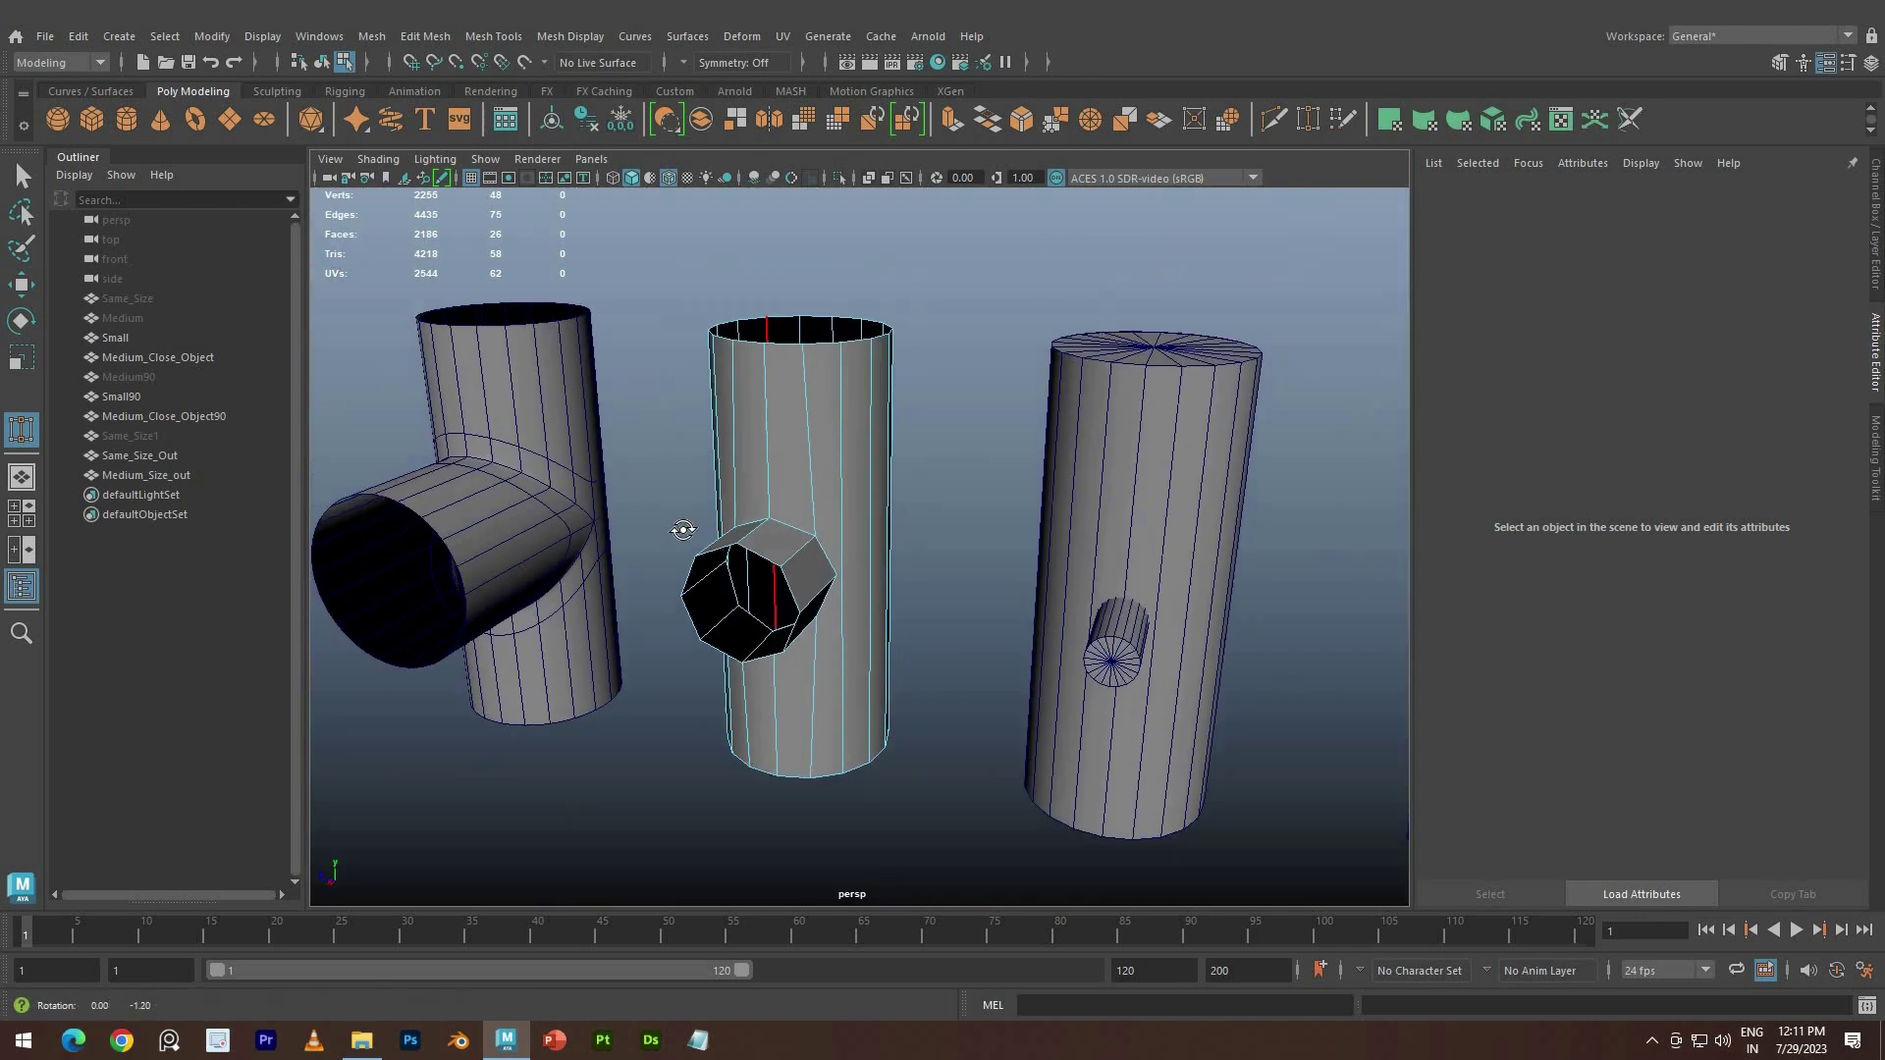
scroll(850, 539, up, 2)
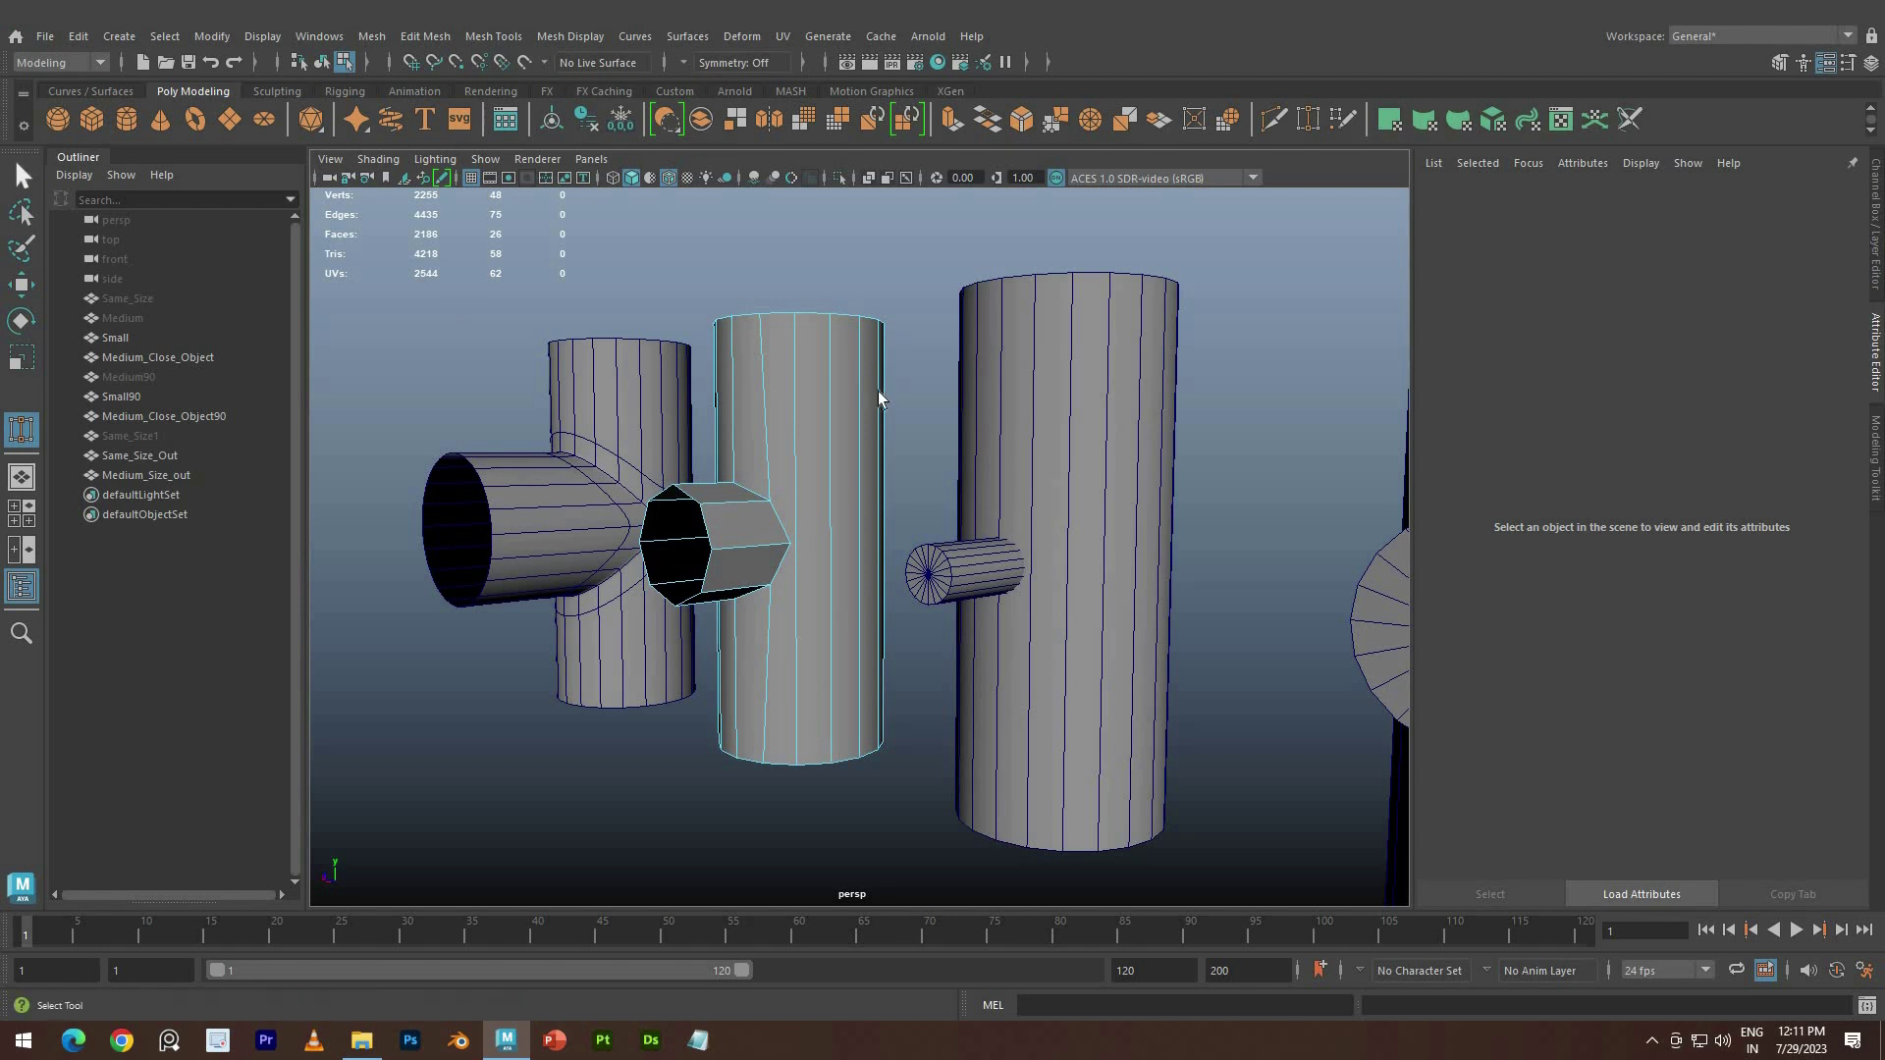
Split the vertical tube's edge ring to add an edge loop level with the branch's middle side corner
key(q)
right_drag(878, 395, 864, 339)
click(834, 538)
ctrl+right_drag(835, 539, 835, 595)
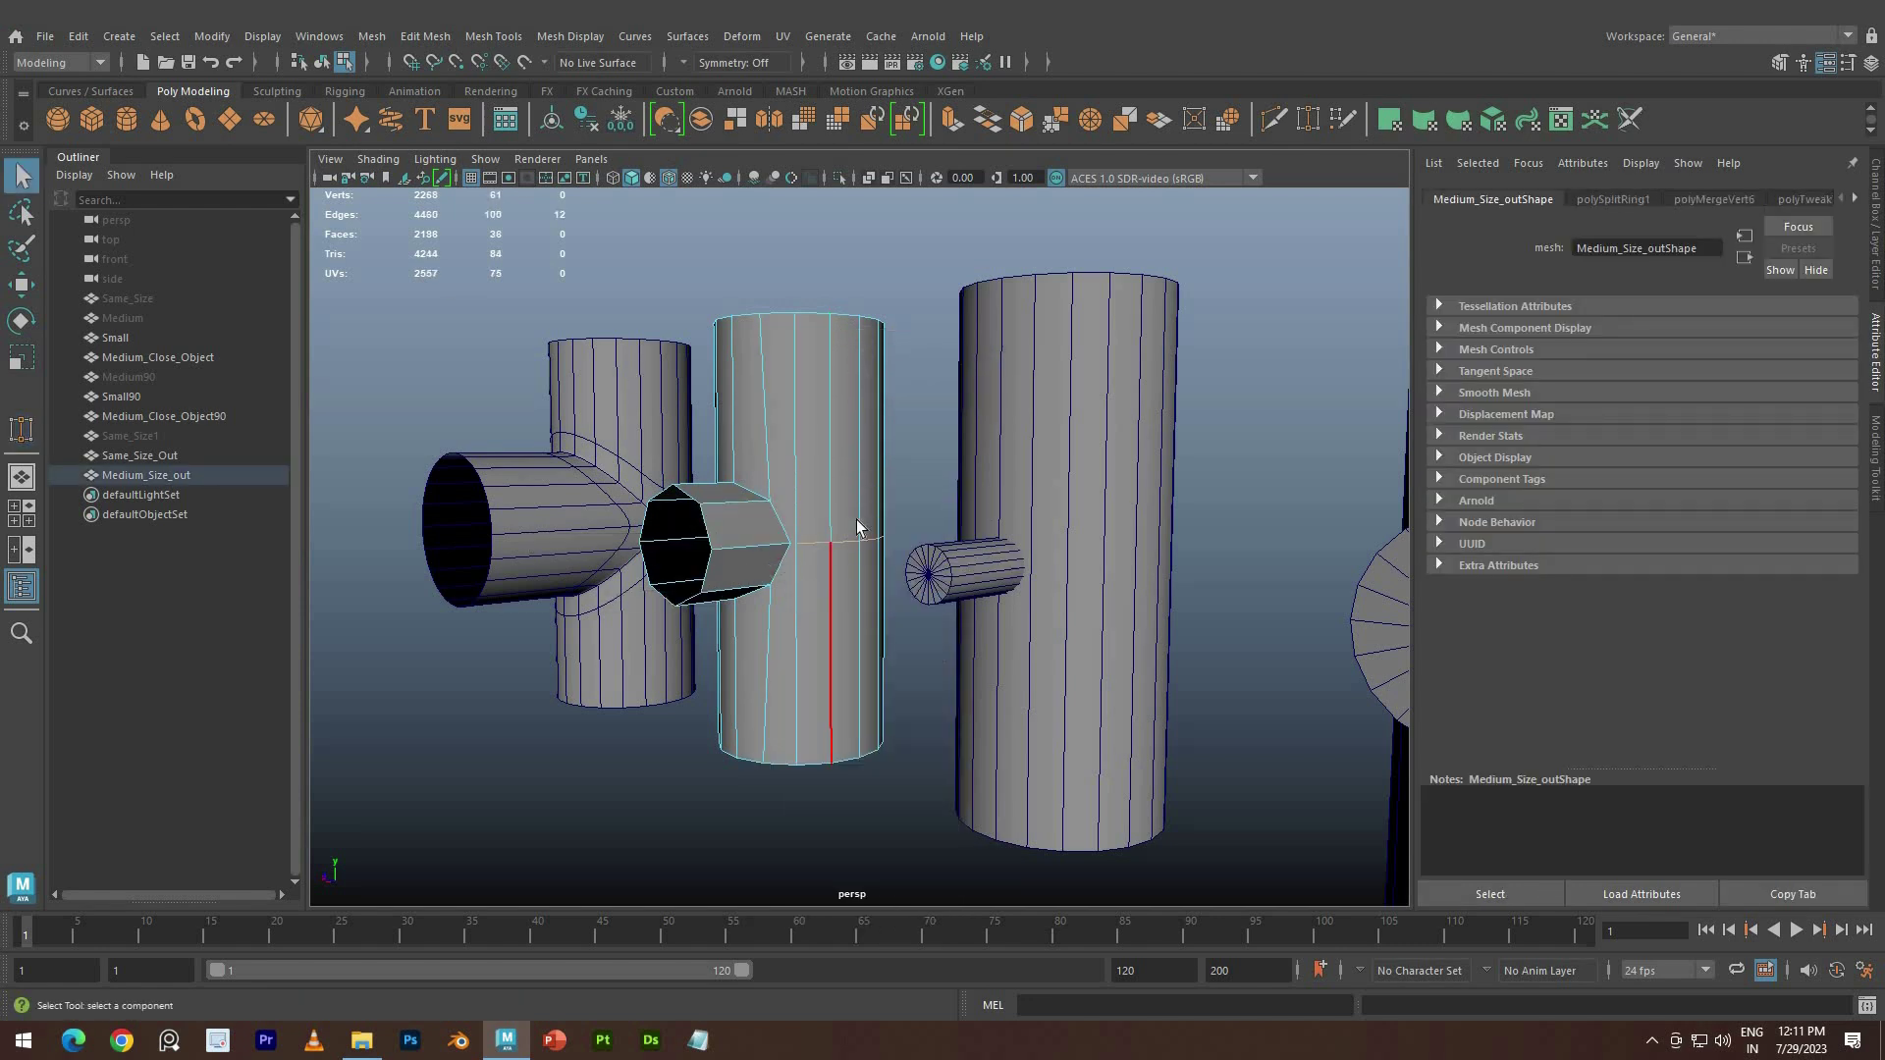
Split the vertical tube's edge rings above and below the middle loop to add two more edge loops
scroll(889, 552, up, 3)
alt+drag(892, 556, 781, 587)
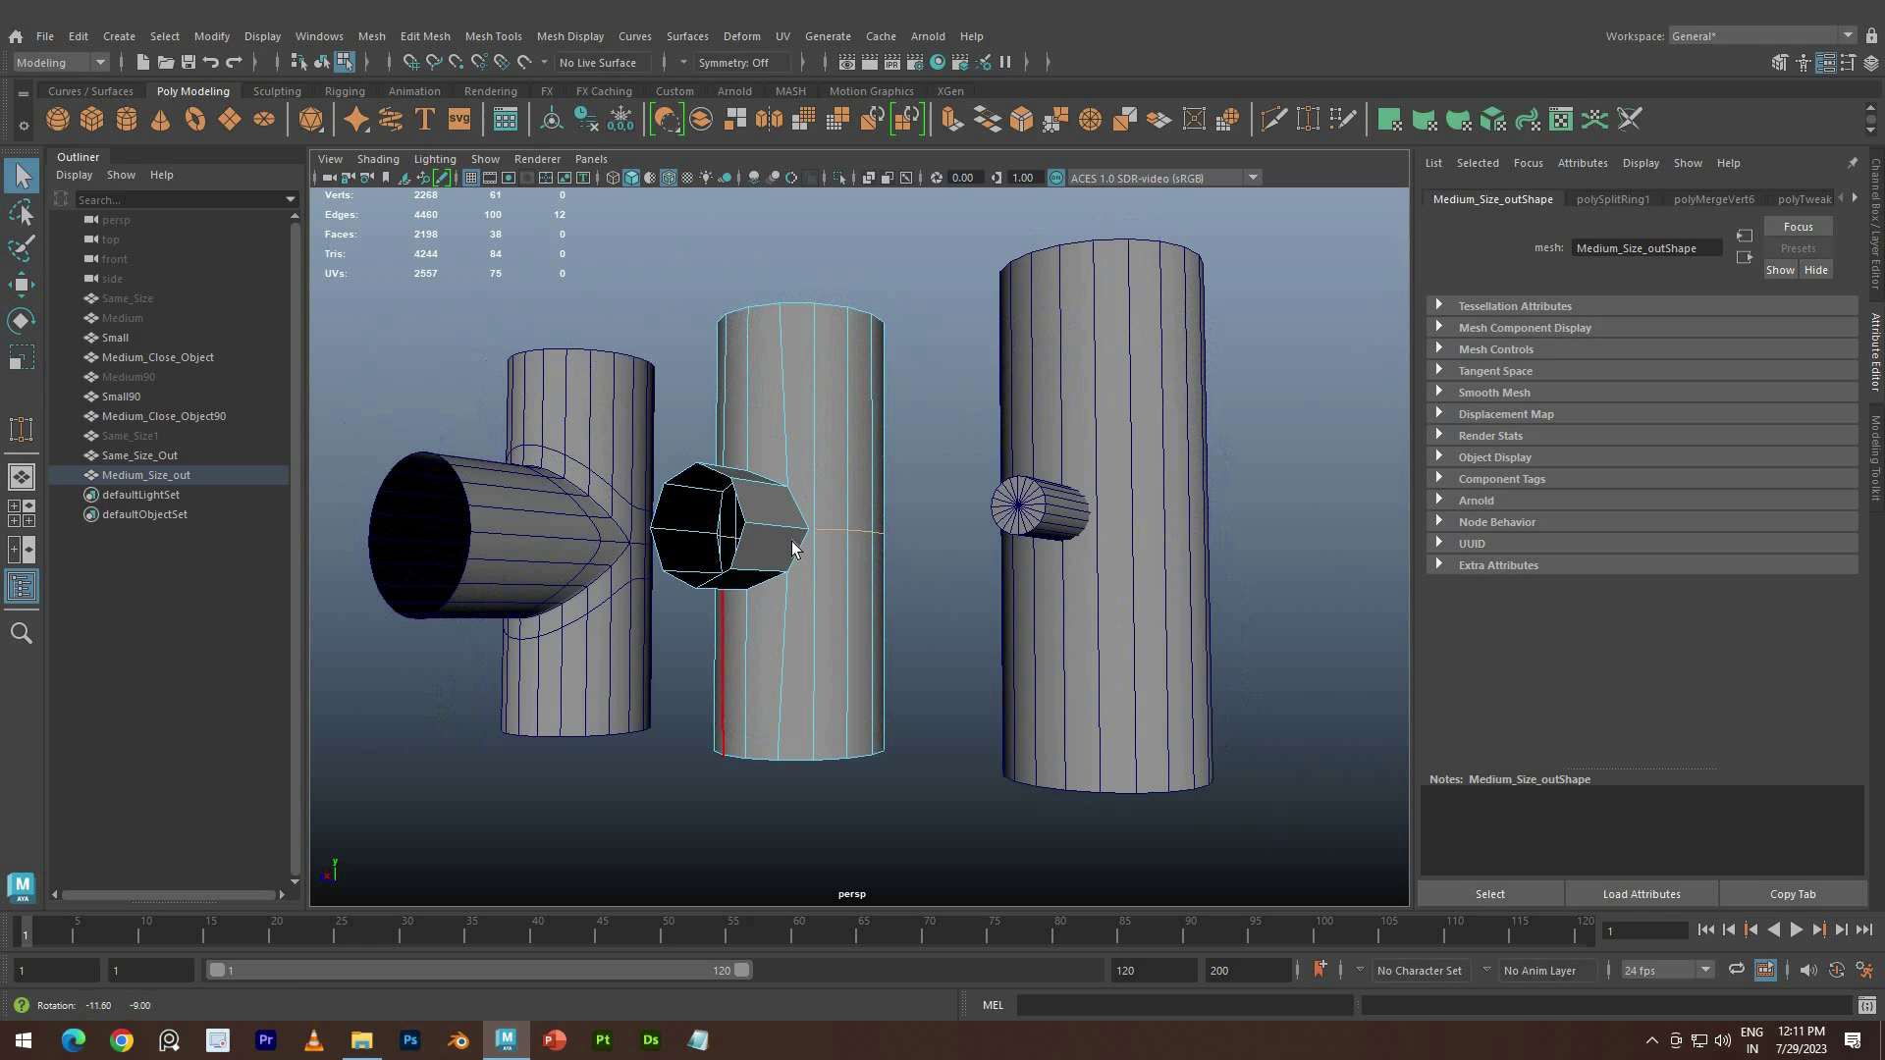
alt+drag(791, 540, 784, 585)
scroll(780, 549, up, 4)
click(757, 326)
click(767, 789)
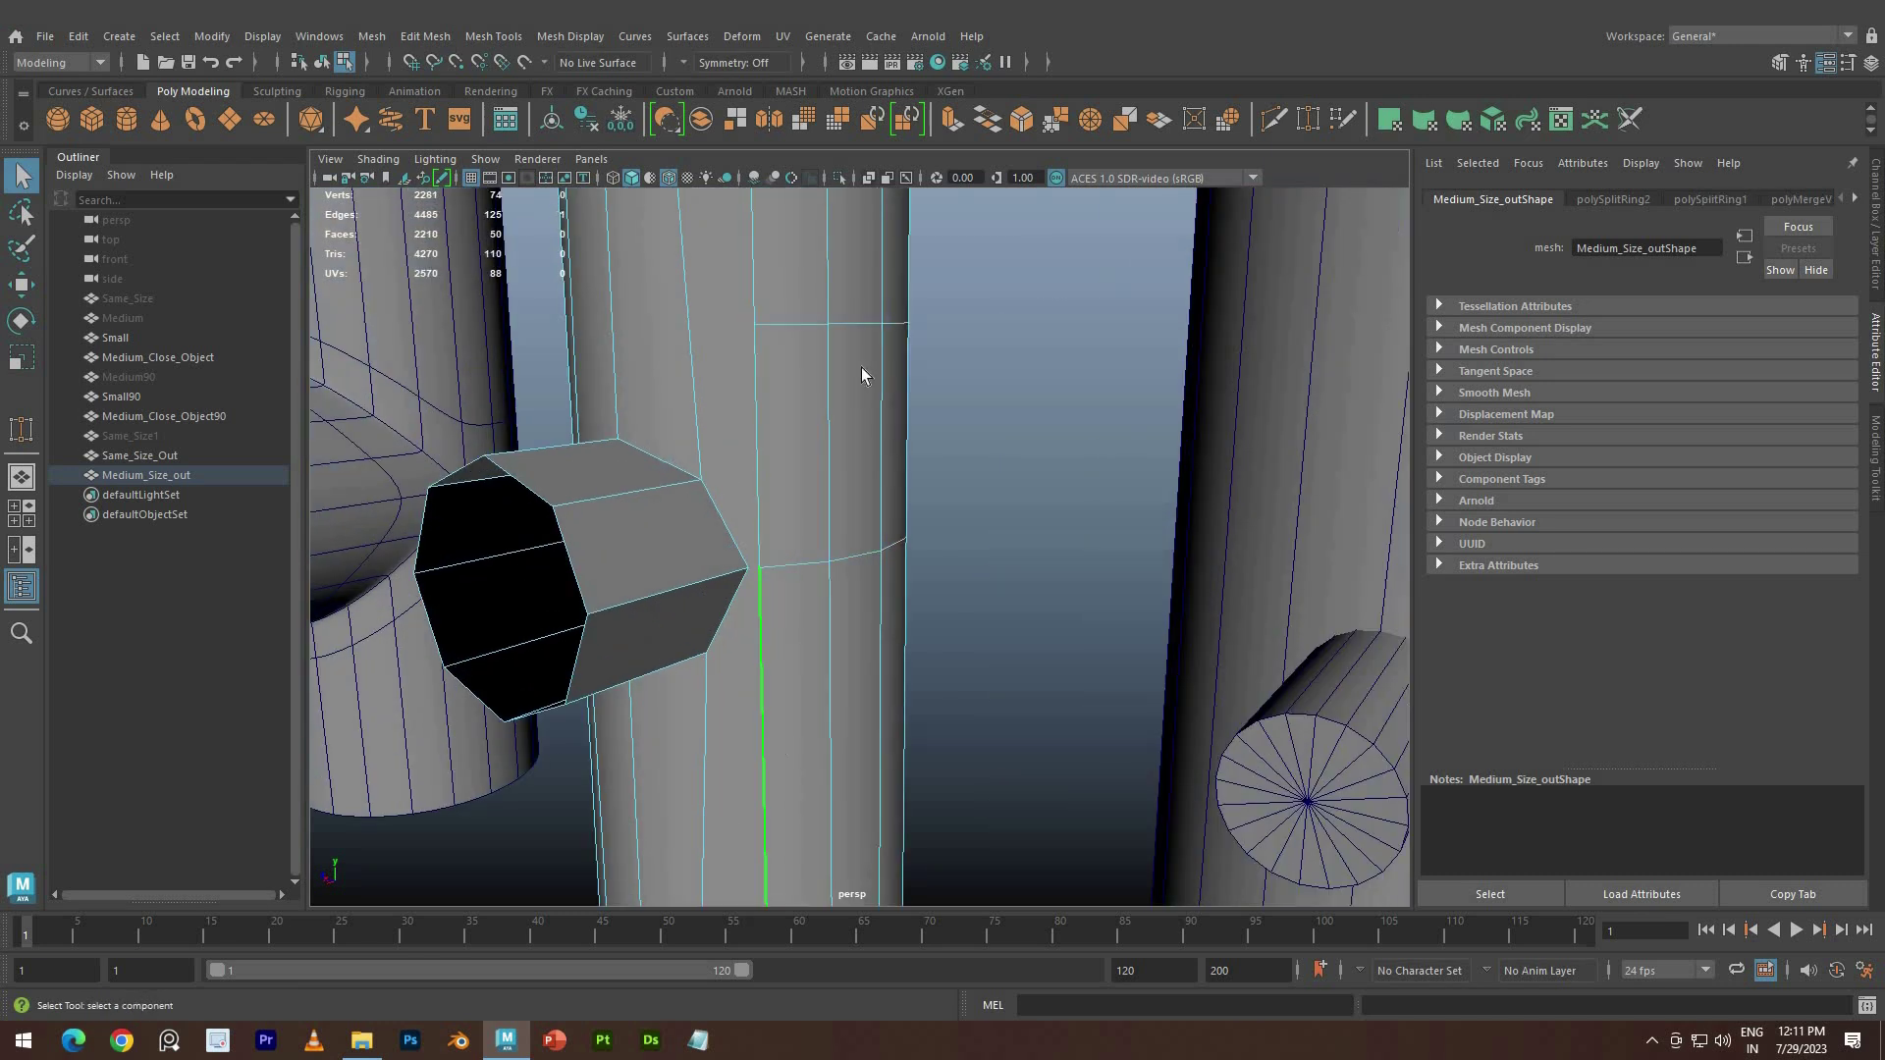
Snap the upper and lower edge loops of the vertical tube to the height of the branch's matching corner vertices
double_click(801, 327)
scroll(820, 375, up, 2)
key(w)
alt+middle_drag(823, 381, 848, 550)
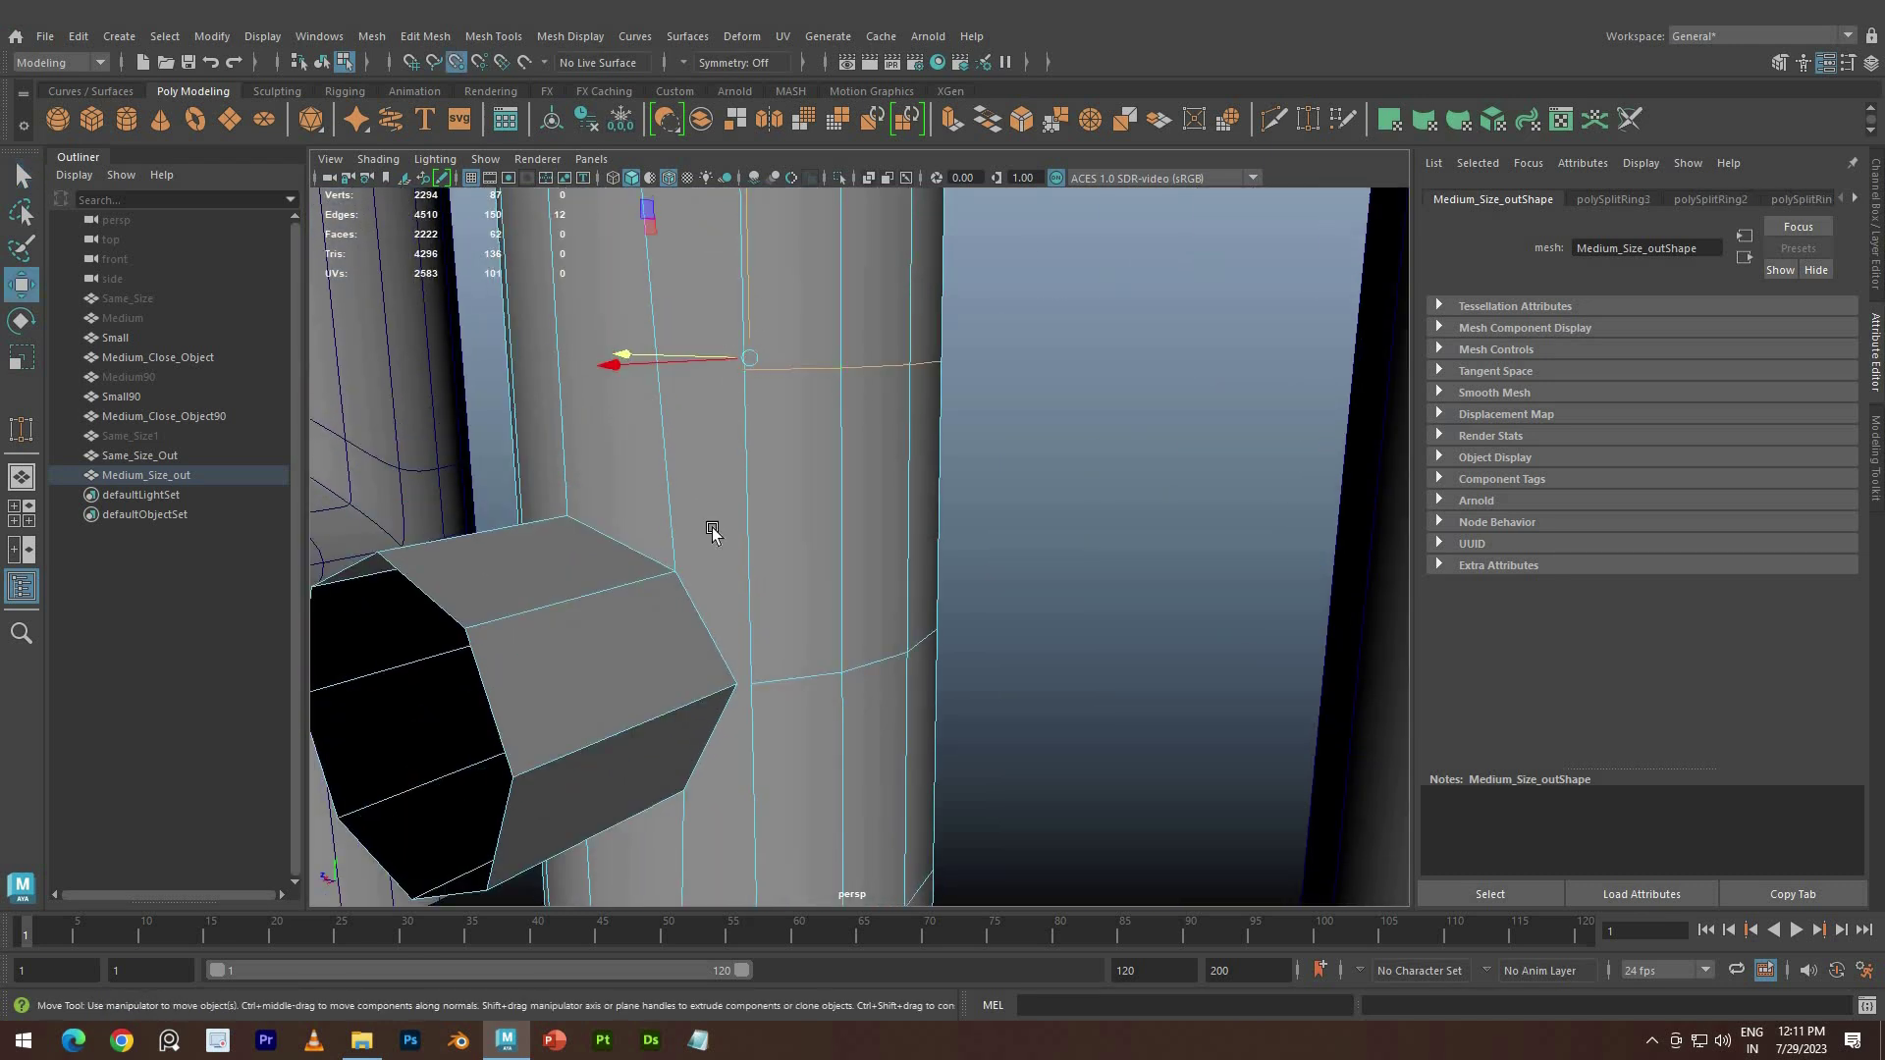
alt+drag(757, 527, 749, 596)
drag(703, 433, 625, 418)
scroll(799, 455, down, 5)
alt+drag(799, 455, 864, 491)
Cut edges with Multi-Cut from the branch's corner vertices to the ends of the tube's loops on one side
click(1271, 123)
scroll(737, 476, up, 6)
alt+middle_drag(737, 476, 702, 461)
click(693, 438)
click(722, 433)
right_click(722, 433)
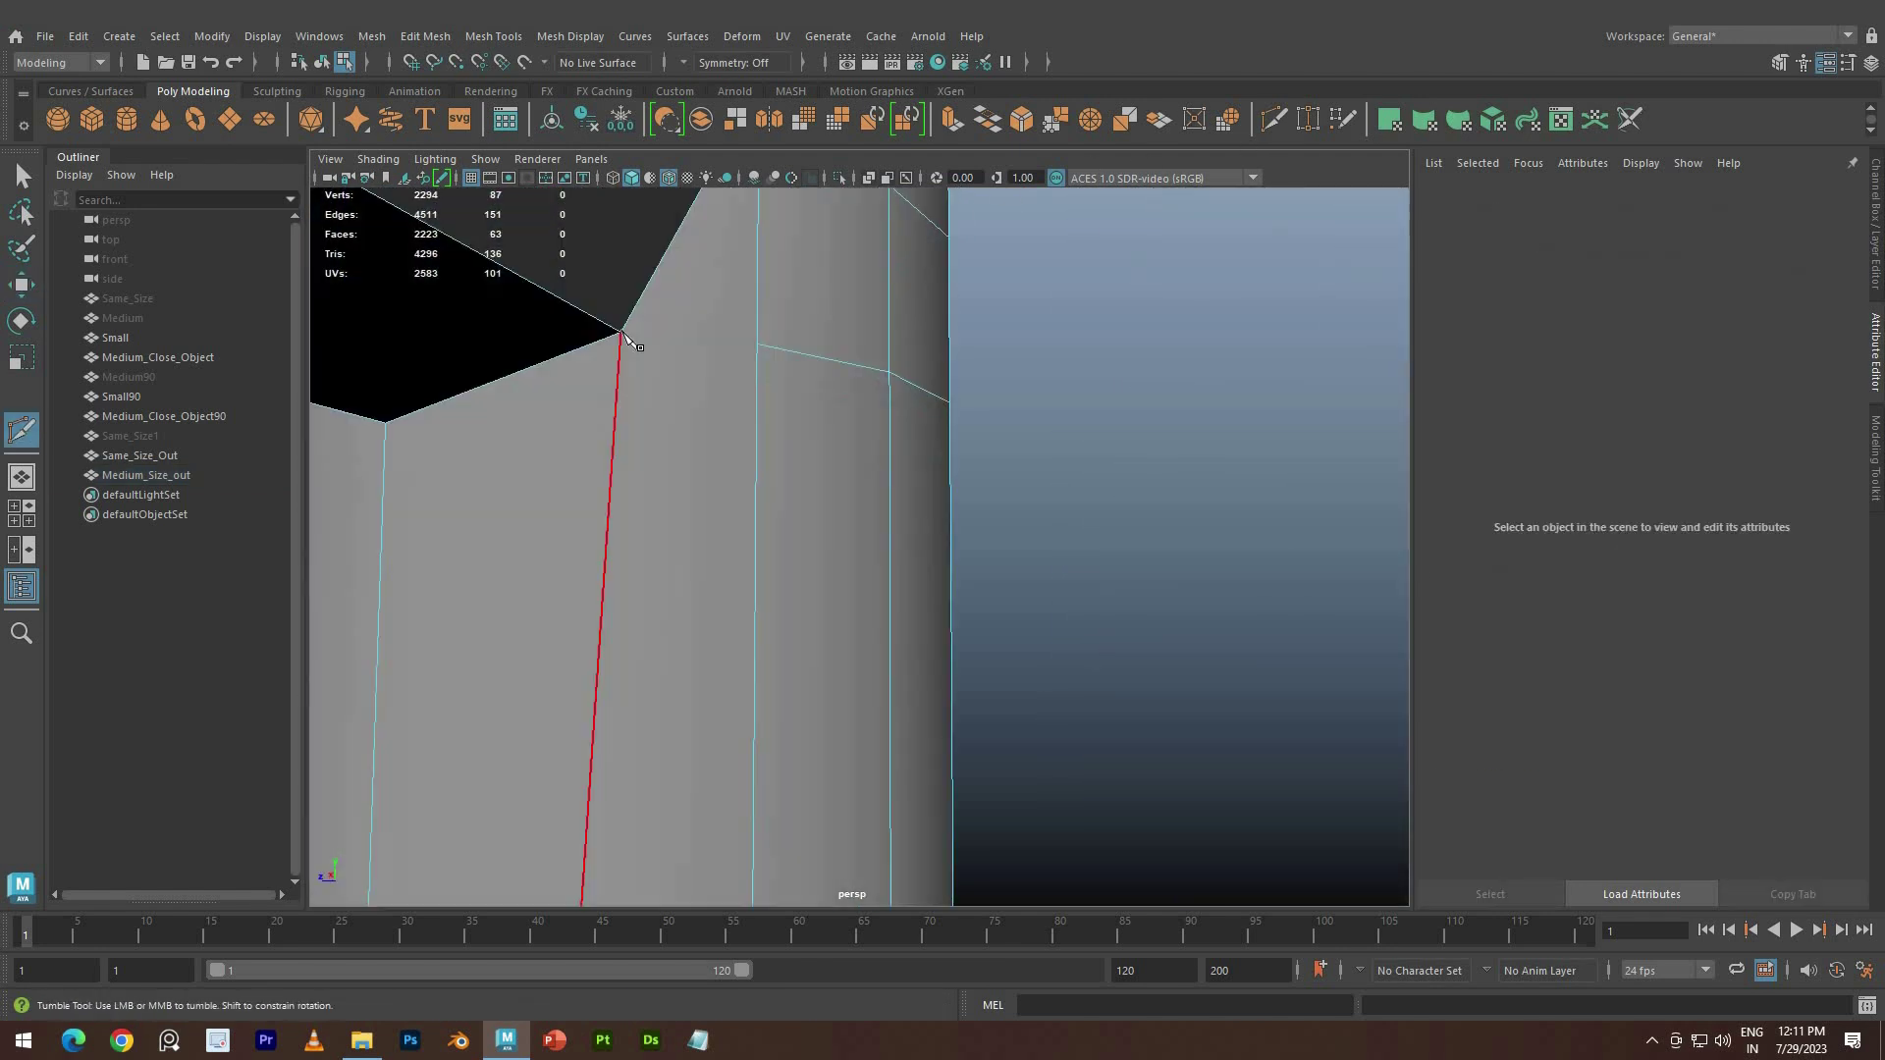
click(623, 337)
click(758, 348)
click(708, 632)
click(834, 620)
Cut the remaining edges joining the branch's corner vertices to the tube's loops on the opposite side of the junction
click(707, 526)
click(663, 527)
click(769, 758)
click(624, 422)
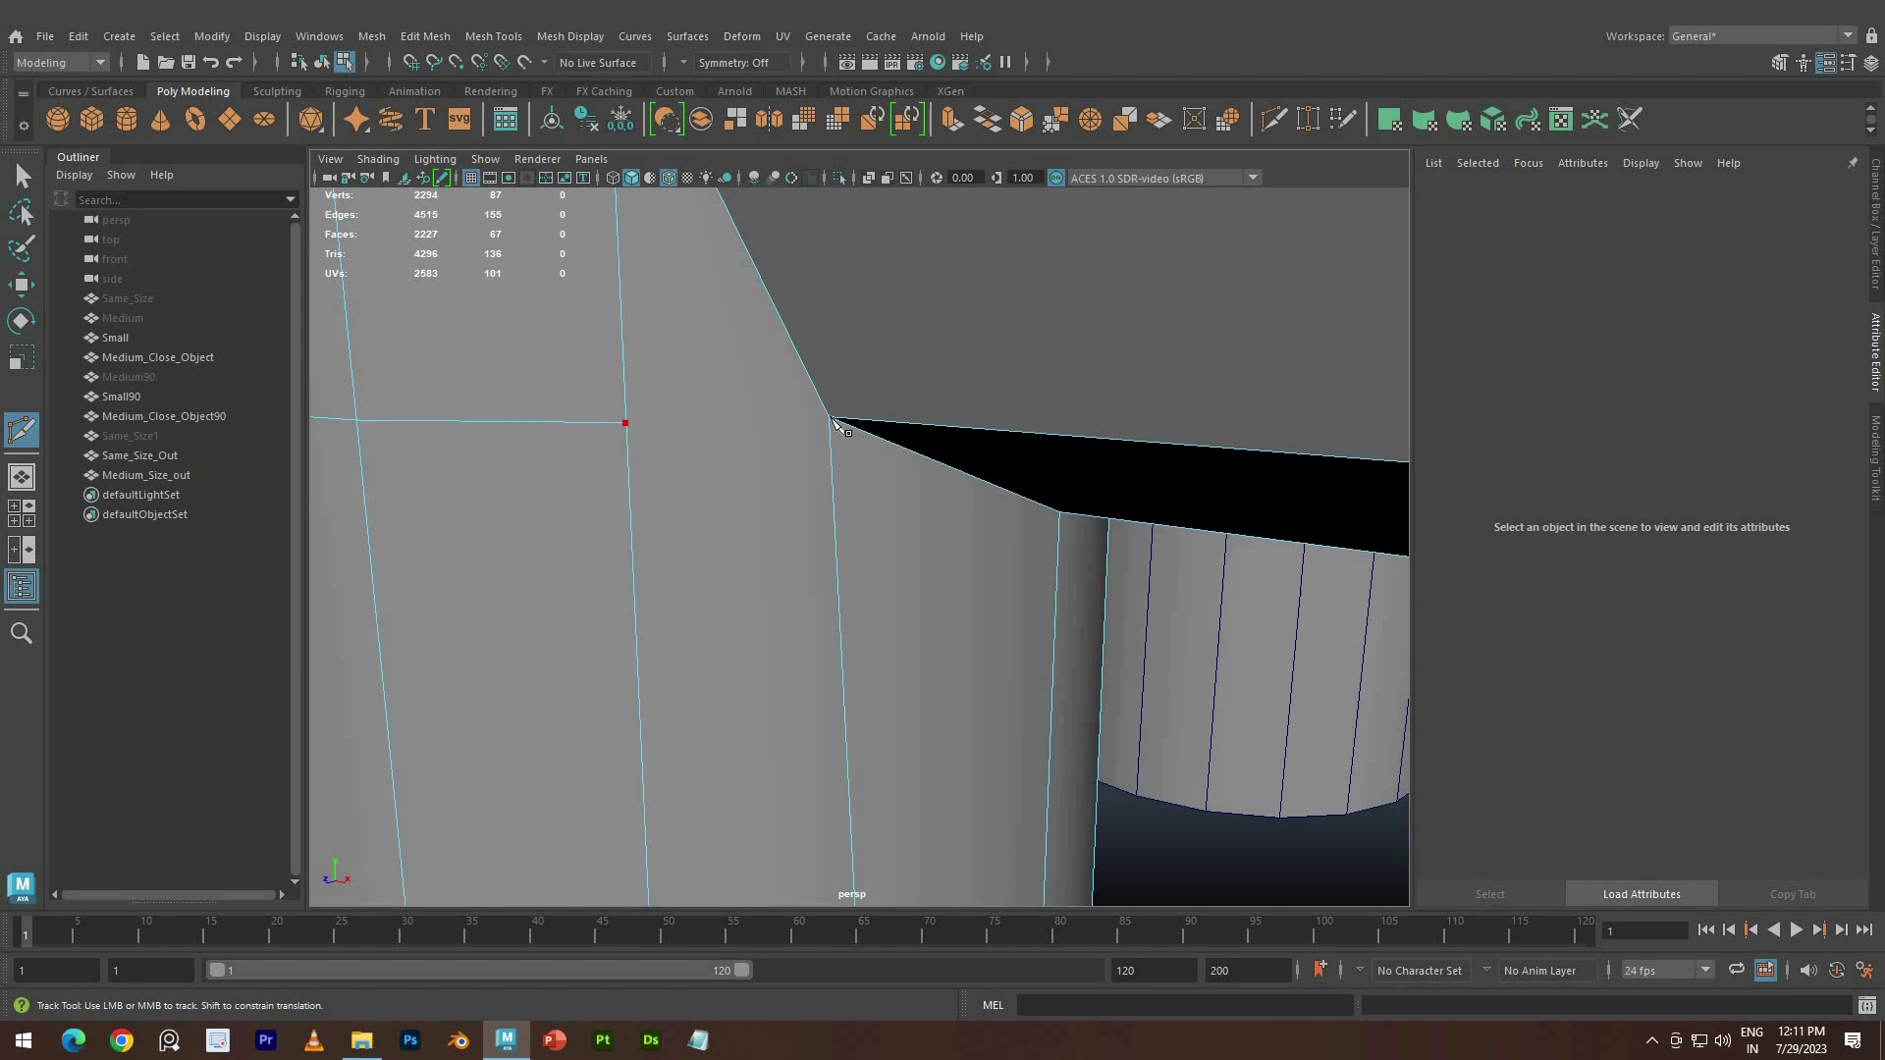
click(843, 422)
scroll(792, 387, down, 6)
key(q)
Turn off the wireframe on shaded display and inspect the shading around the medium junction
mouse_move(792, 387)
alt+mouse_down()
mouse_move(674, 545)
mouse_move(875, 703)
mouse_move(825, 775)
alt+mouse_up()
click(669, 177)
click(645, 540)
scroll(874, 703, up, 4)
scroll(825, 766, down, 6)
Insert supporting edge loops around the vertical tube above and below the branch and around the branch with Multi-Cut
alt+drag(799, 681, 771, 653)
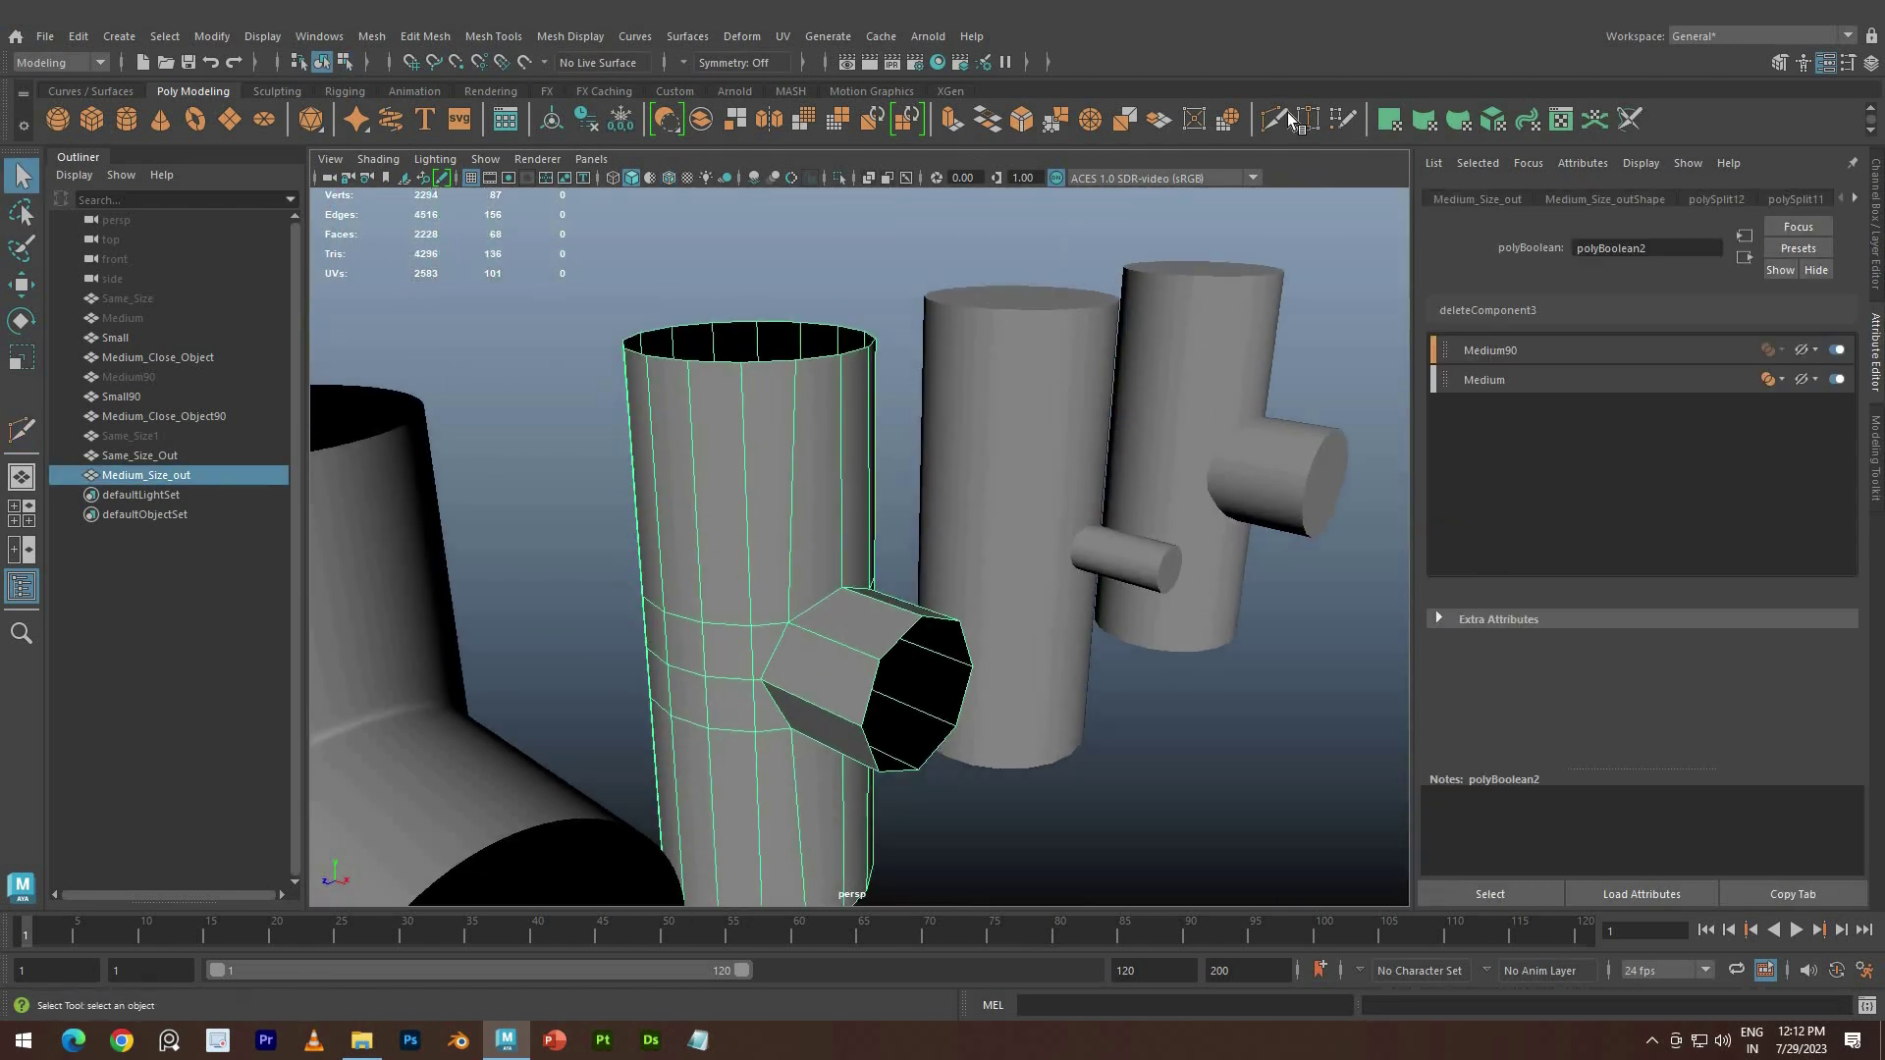
ctrl+click(795, 522)
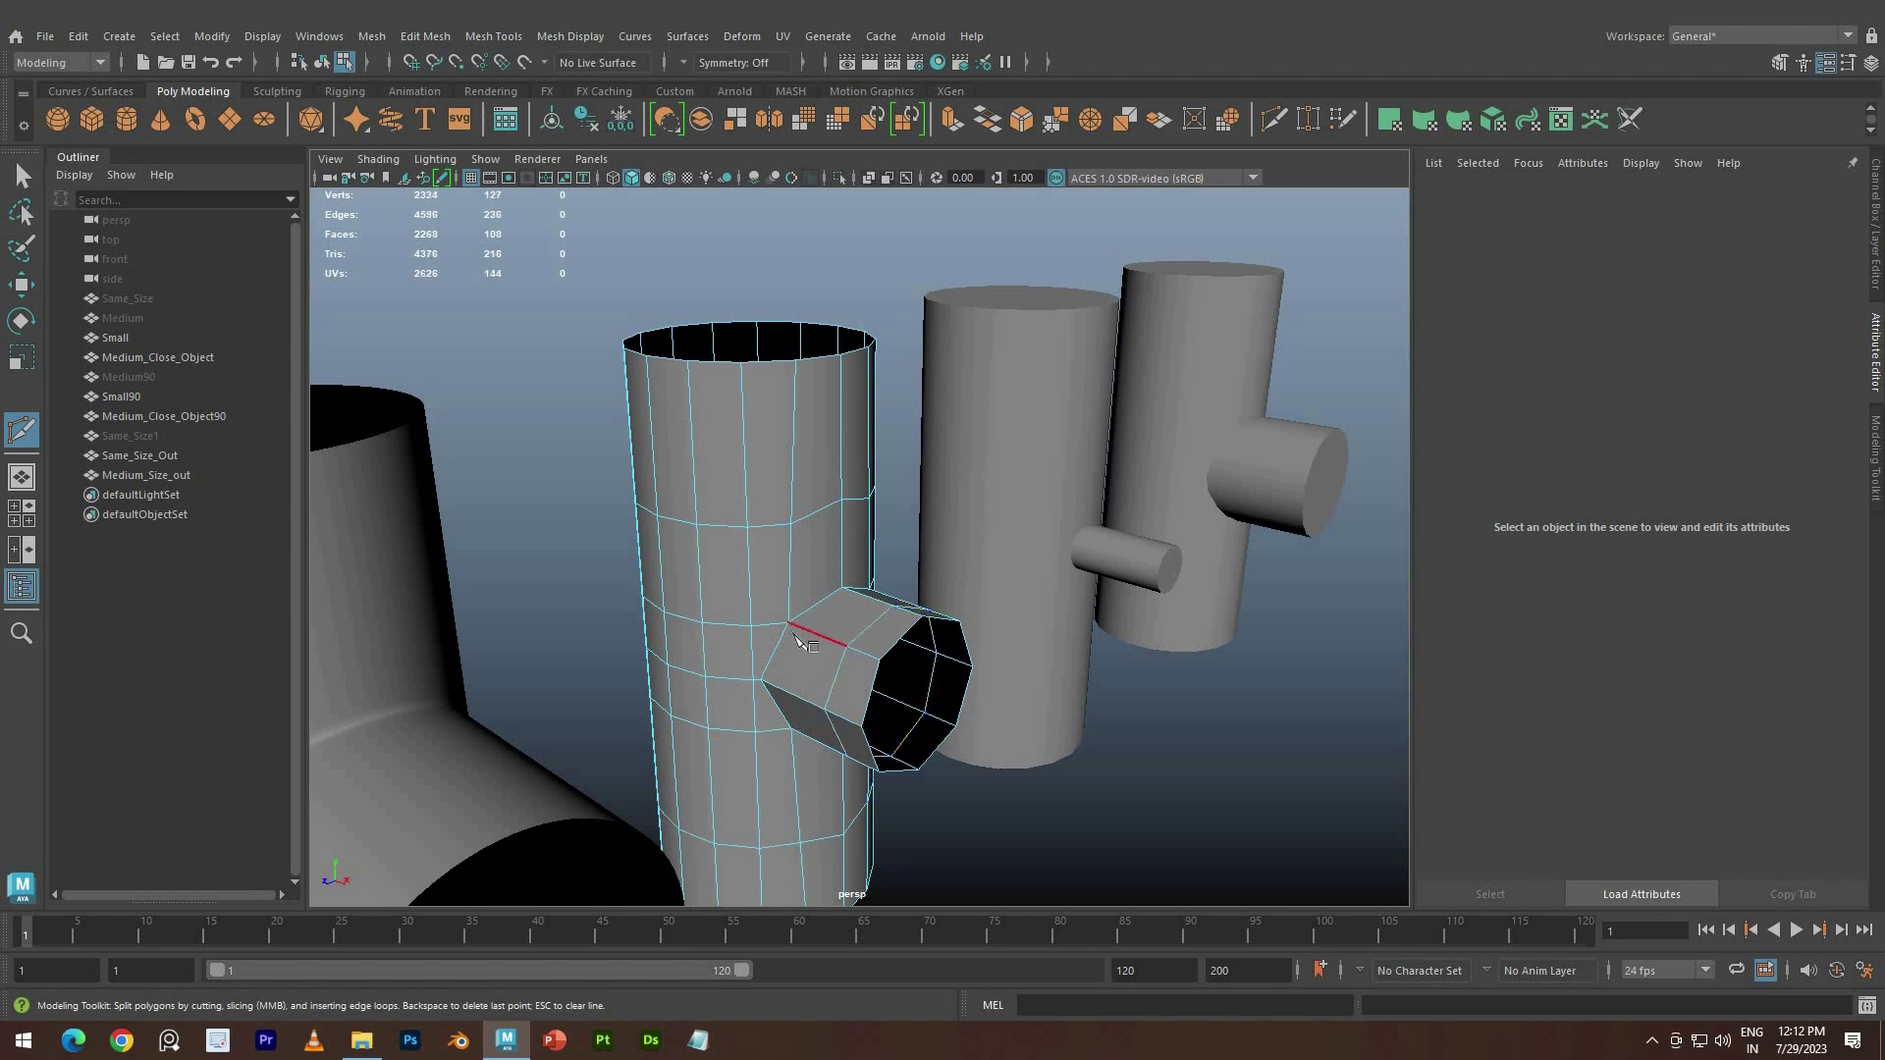
scroll(801, 640, up, 4)
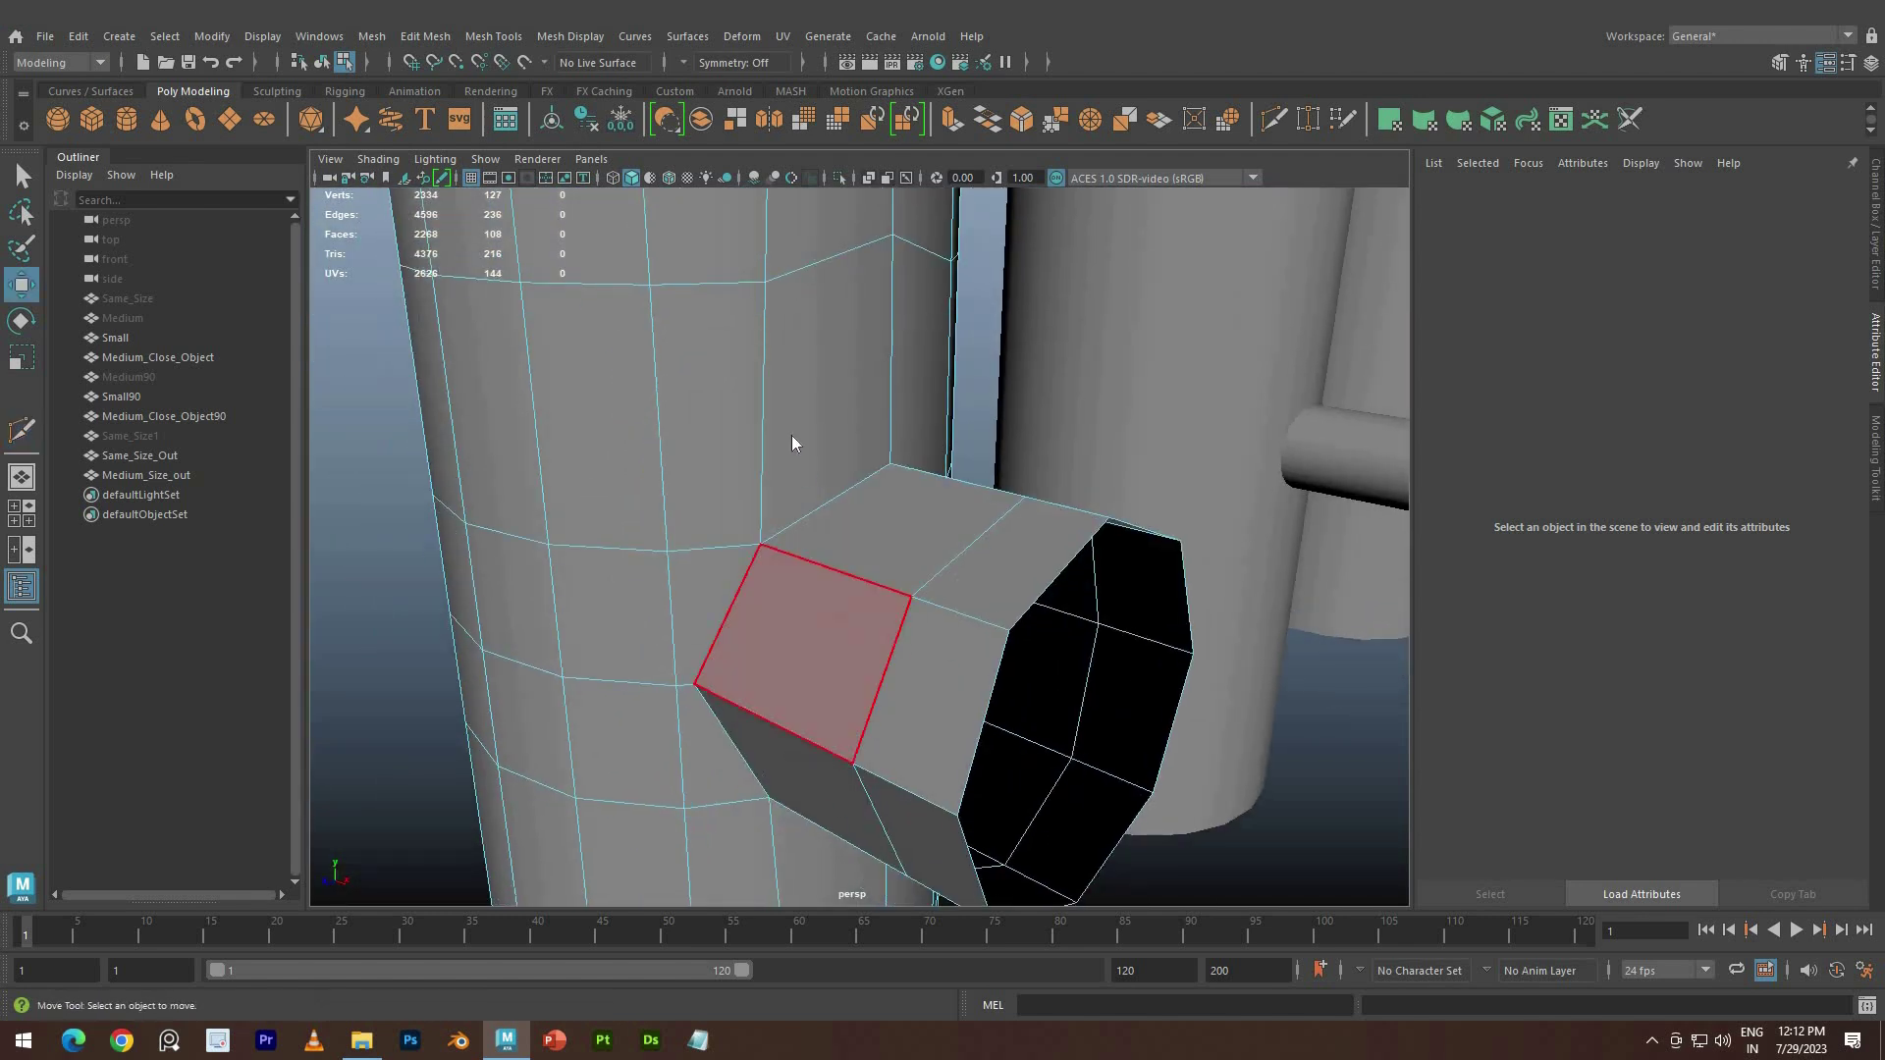
Bevel the edges where the medium branch meets the vertical tube, with fraction 0.1 and 2 segments
double_click(813, 514)
alt+drag(641, 610, 422, 491)
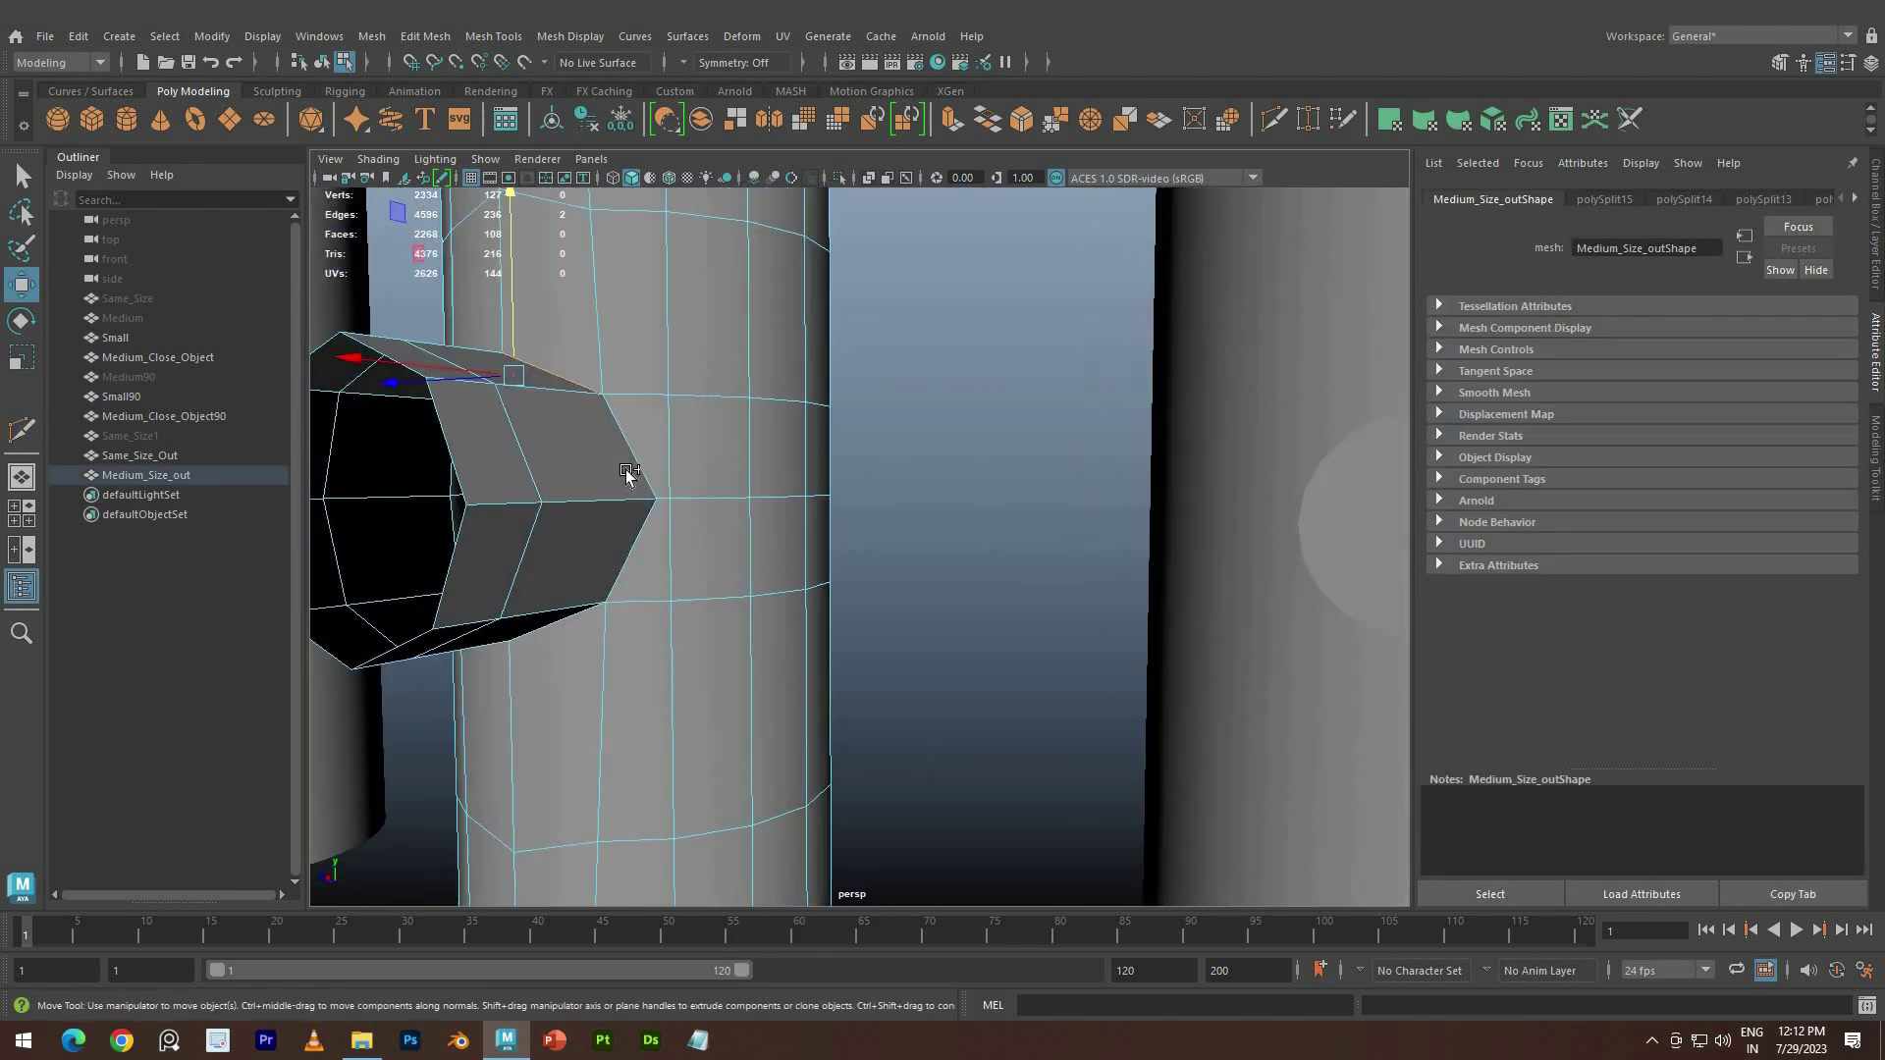
shift+click(491, 660)
alt+drag(491, 660, 746, 586)
shift+click(809, 514)
shift+click(785, 491)
alt+drag(786, 491, 746, 589)
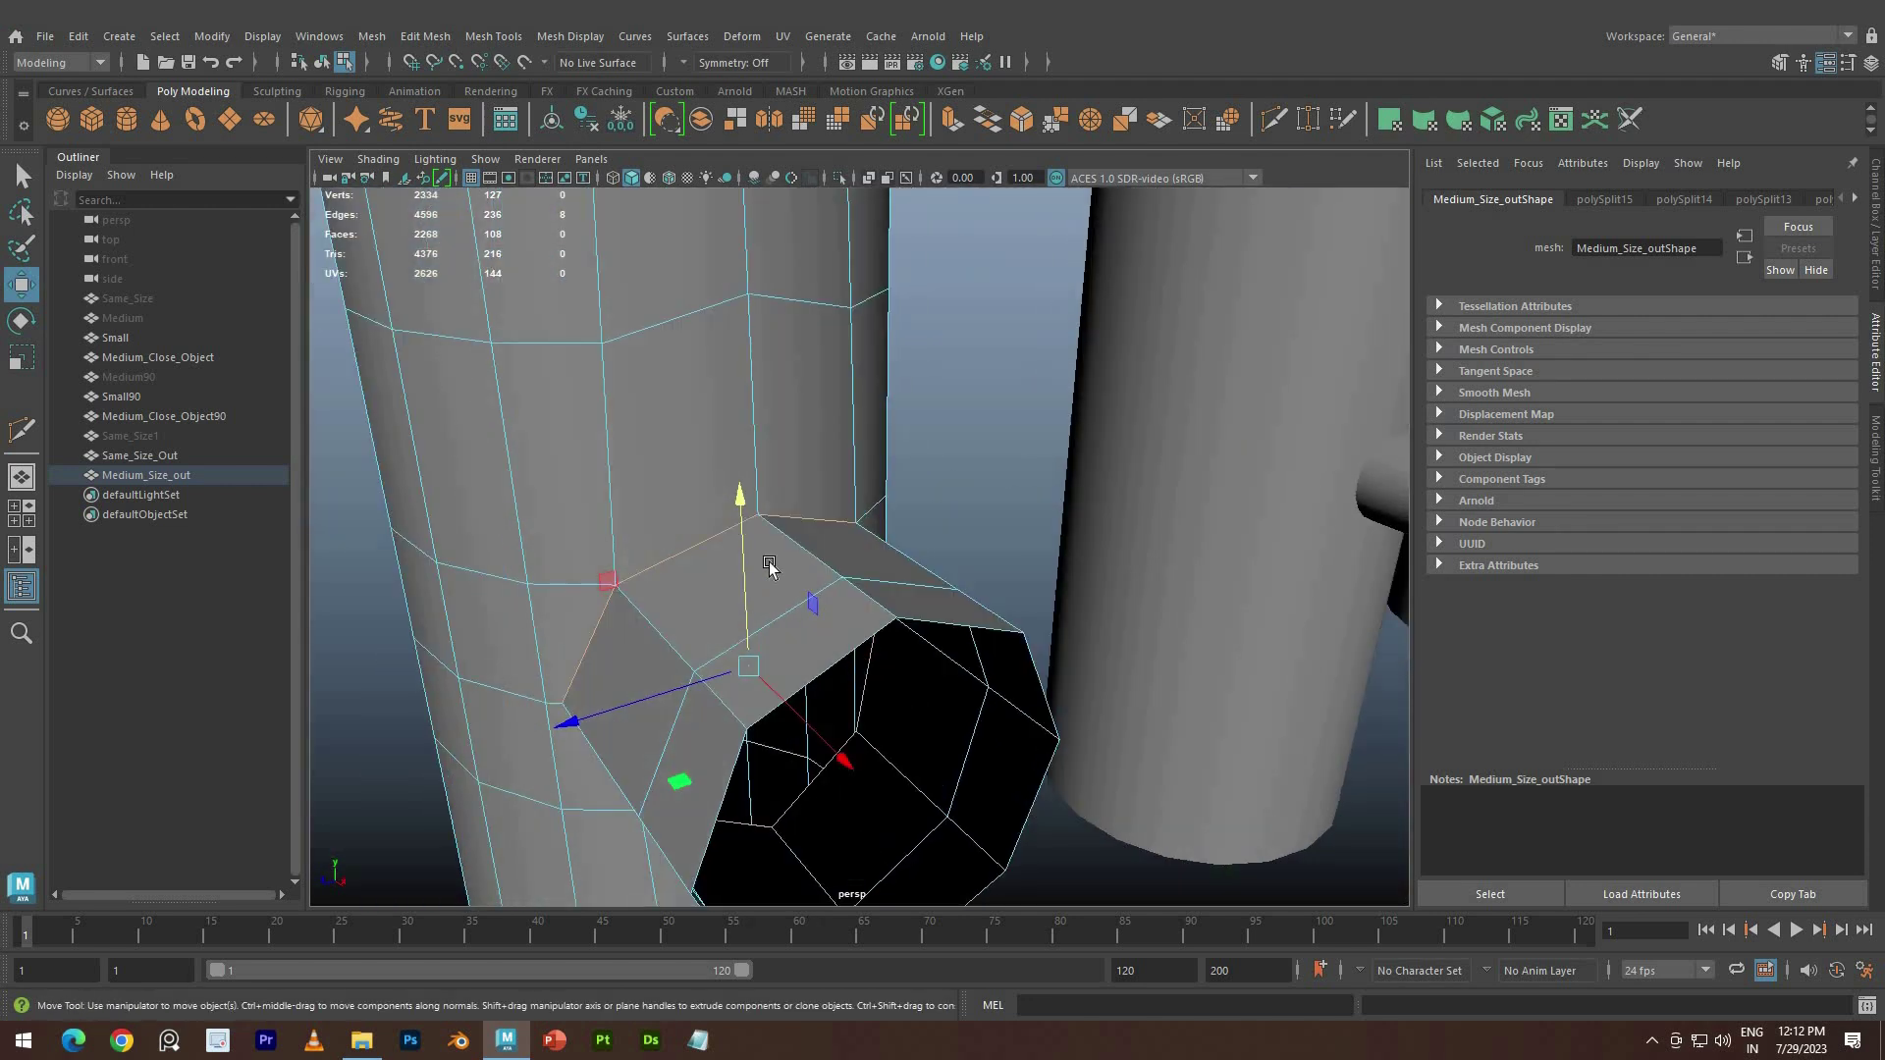
key(ctrl+b)
click(1240, 569)
text(0.)
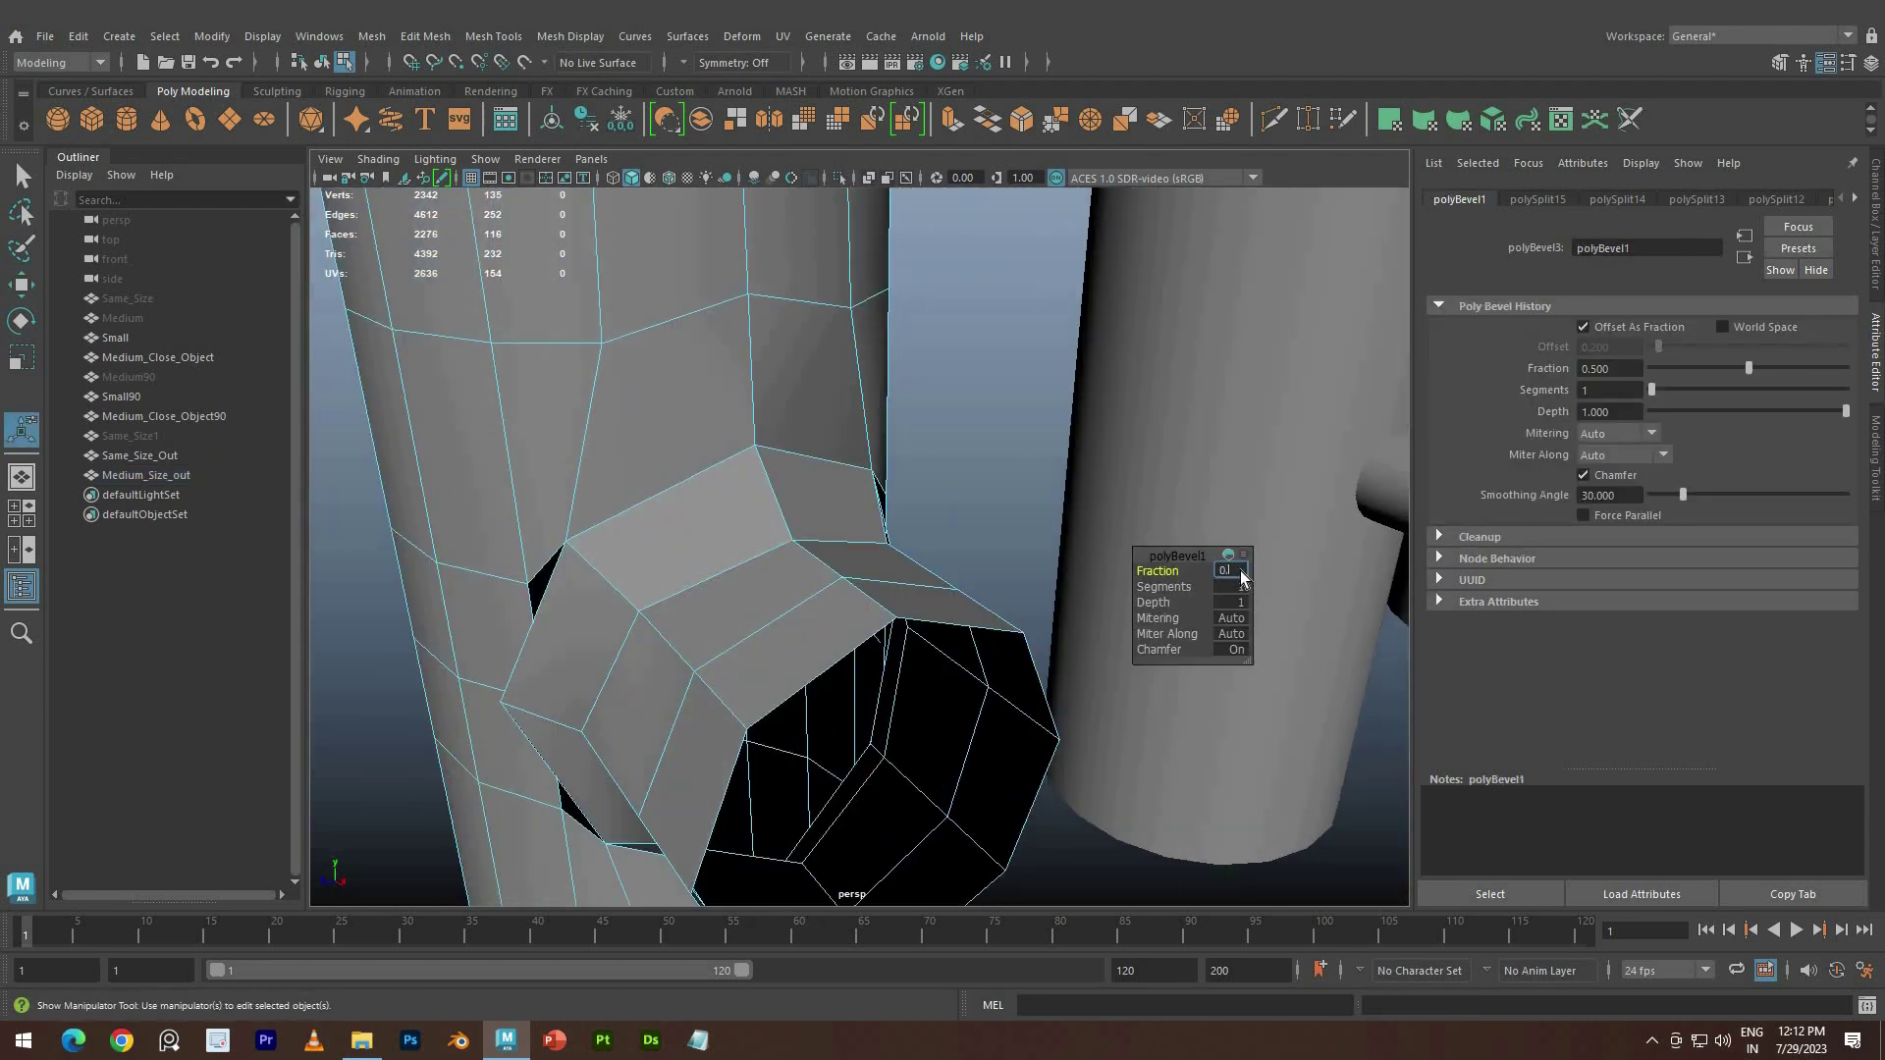
text(1)
key(Return)
click(1239, 586)
text(2)
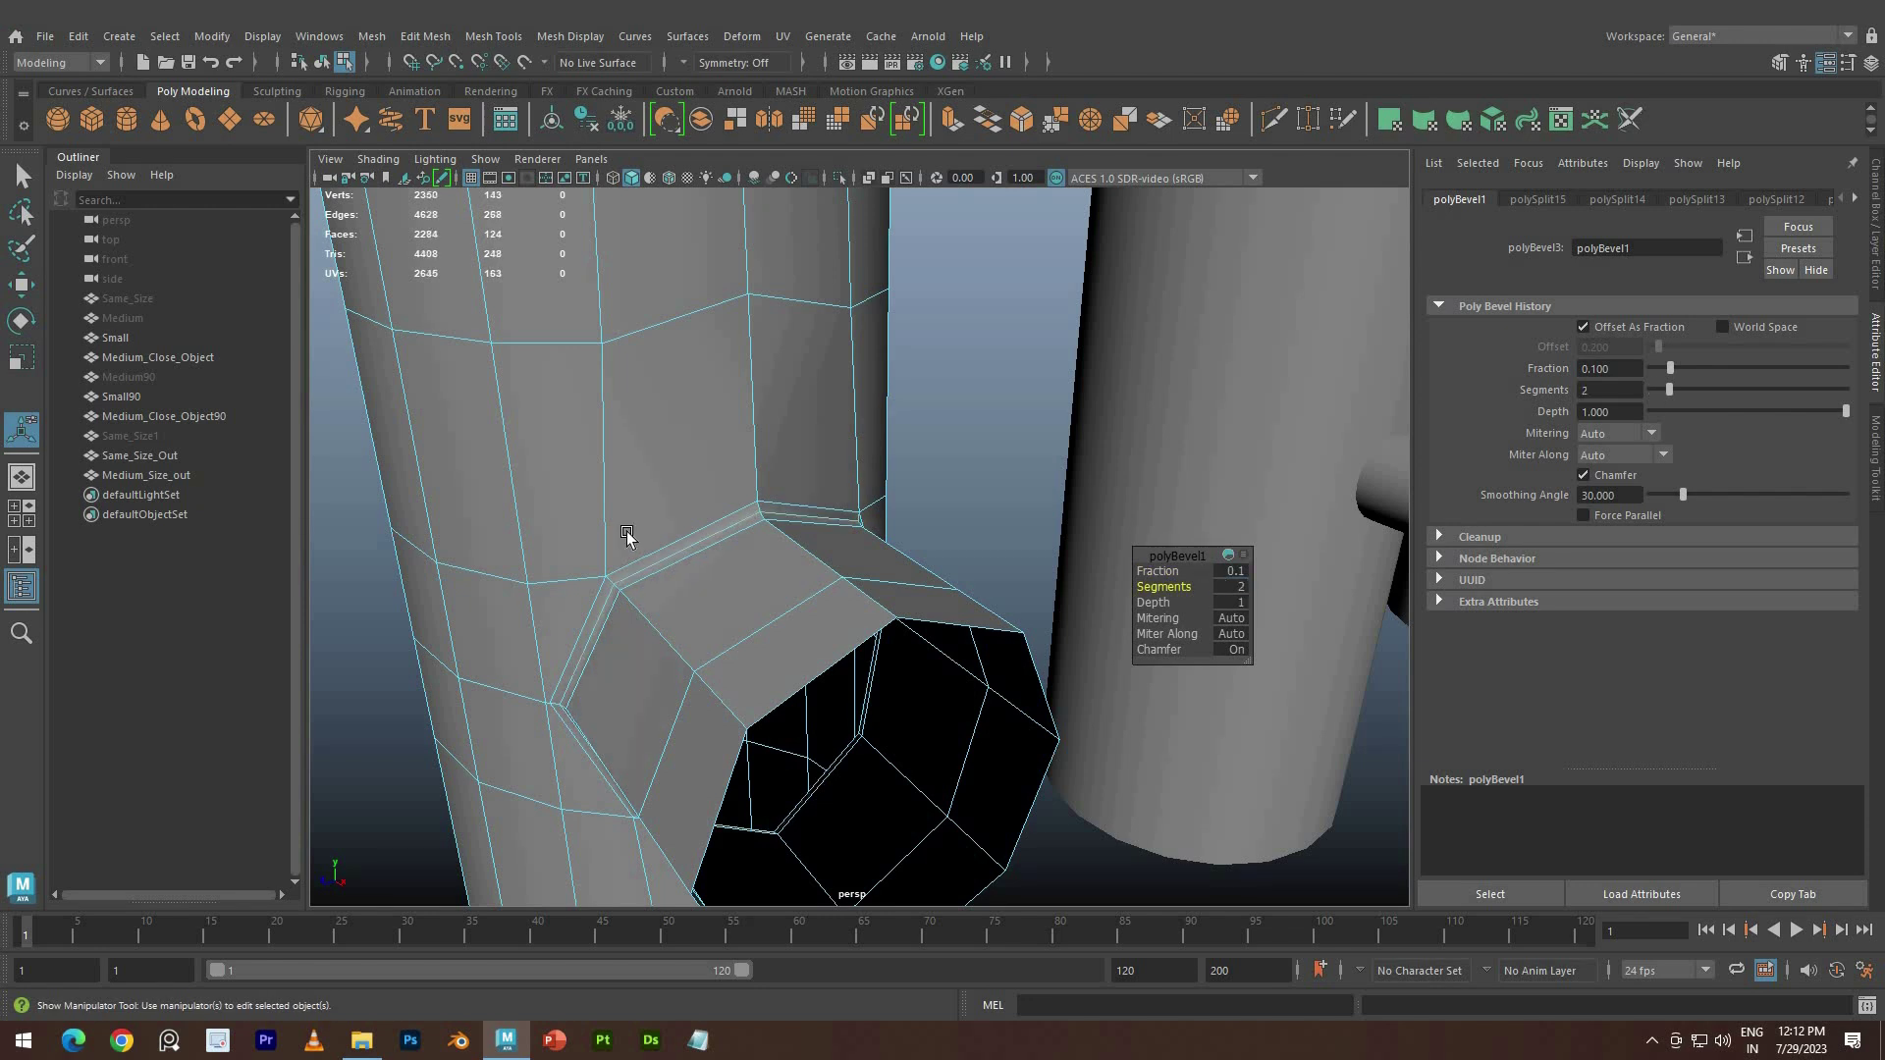
Return the medium pipe to object mode and display it with smooth mesh preview
scroll(633, 550, down, 3)
alt+drag(677, 621, 738, 495)
scroll(723, 629, down, 4)
right_drag(745, 448, 803, 426)
key(3)
key(1)
key(3)
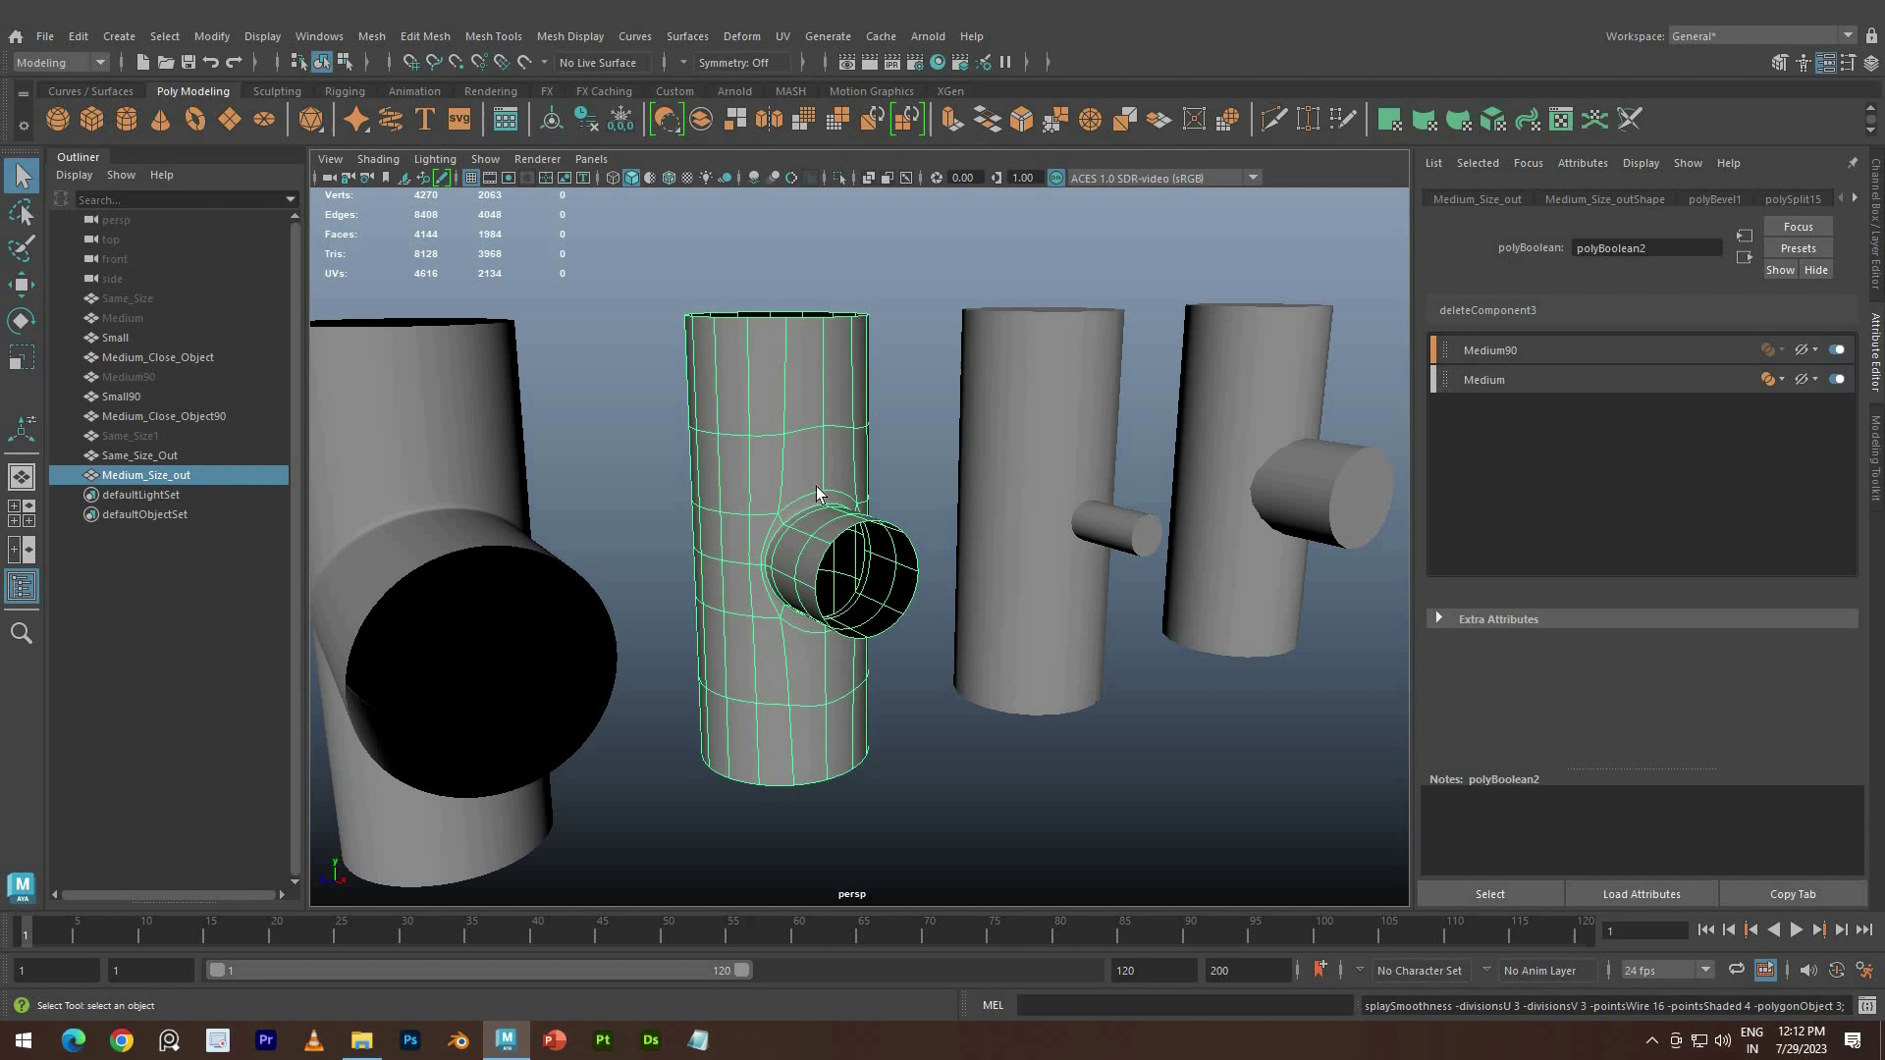
click(921, 628)
Inspect the smoothed medium junction's shading from several sides
alt+drag(921, 628, 778, 619)
scroll(829, 599, up, 4)
click(778, 619)
right_drag(777, 460, 673, 459)
alt+drag(770, 615, 589, 589)
alt+drag(816, 400, 816, 657)
key(F8)
scroll(816, 657, down, 5)
click(677, 413)
alt+drag(678, 412, 552, 456)
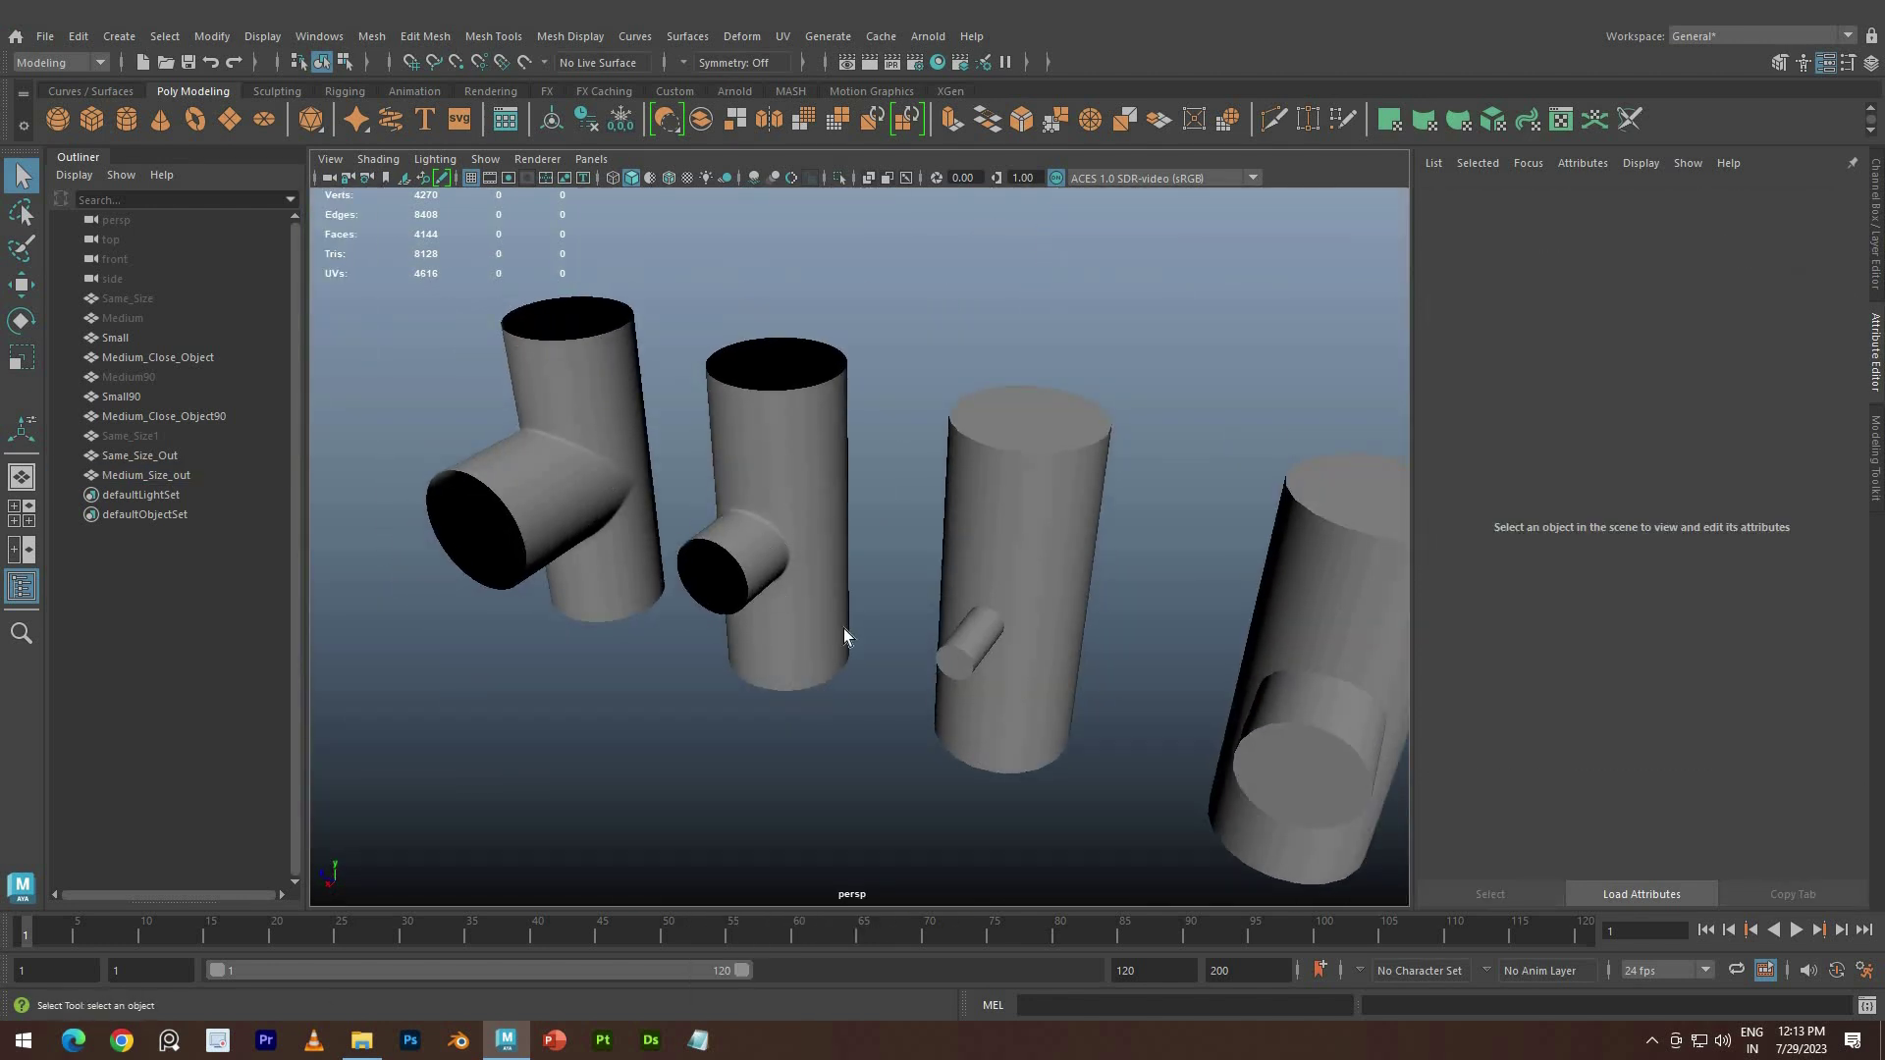
Show the wireframe over the shaded cylinders and display the small vertical cylinder's channel attributes
alt+drag(844, 628, 821, 709)
click(1037, 506)
alt+middle_drag(969, 743, 862, 775)
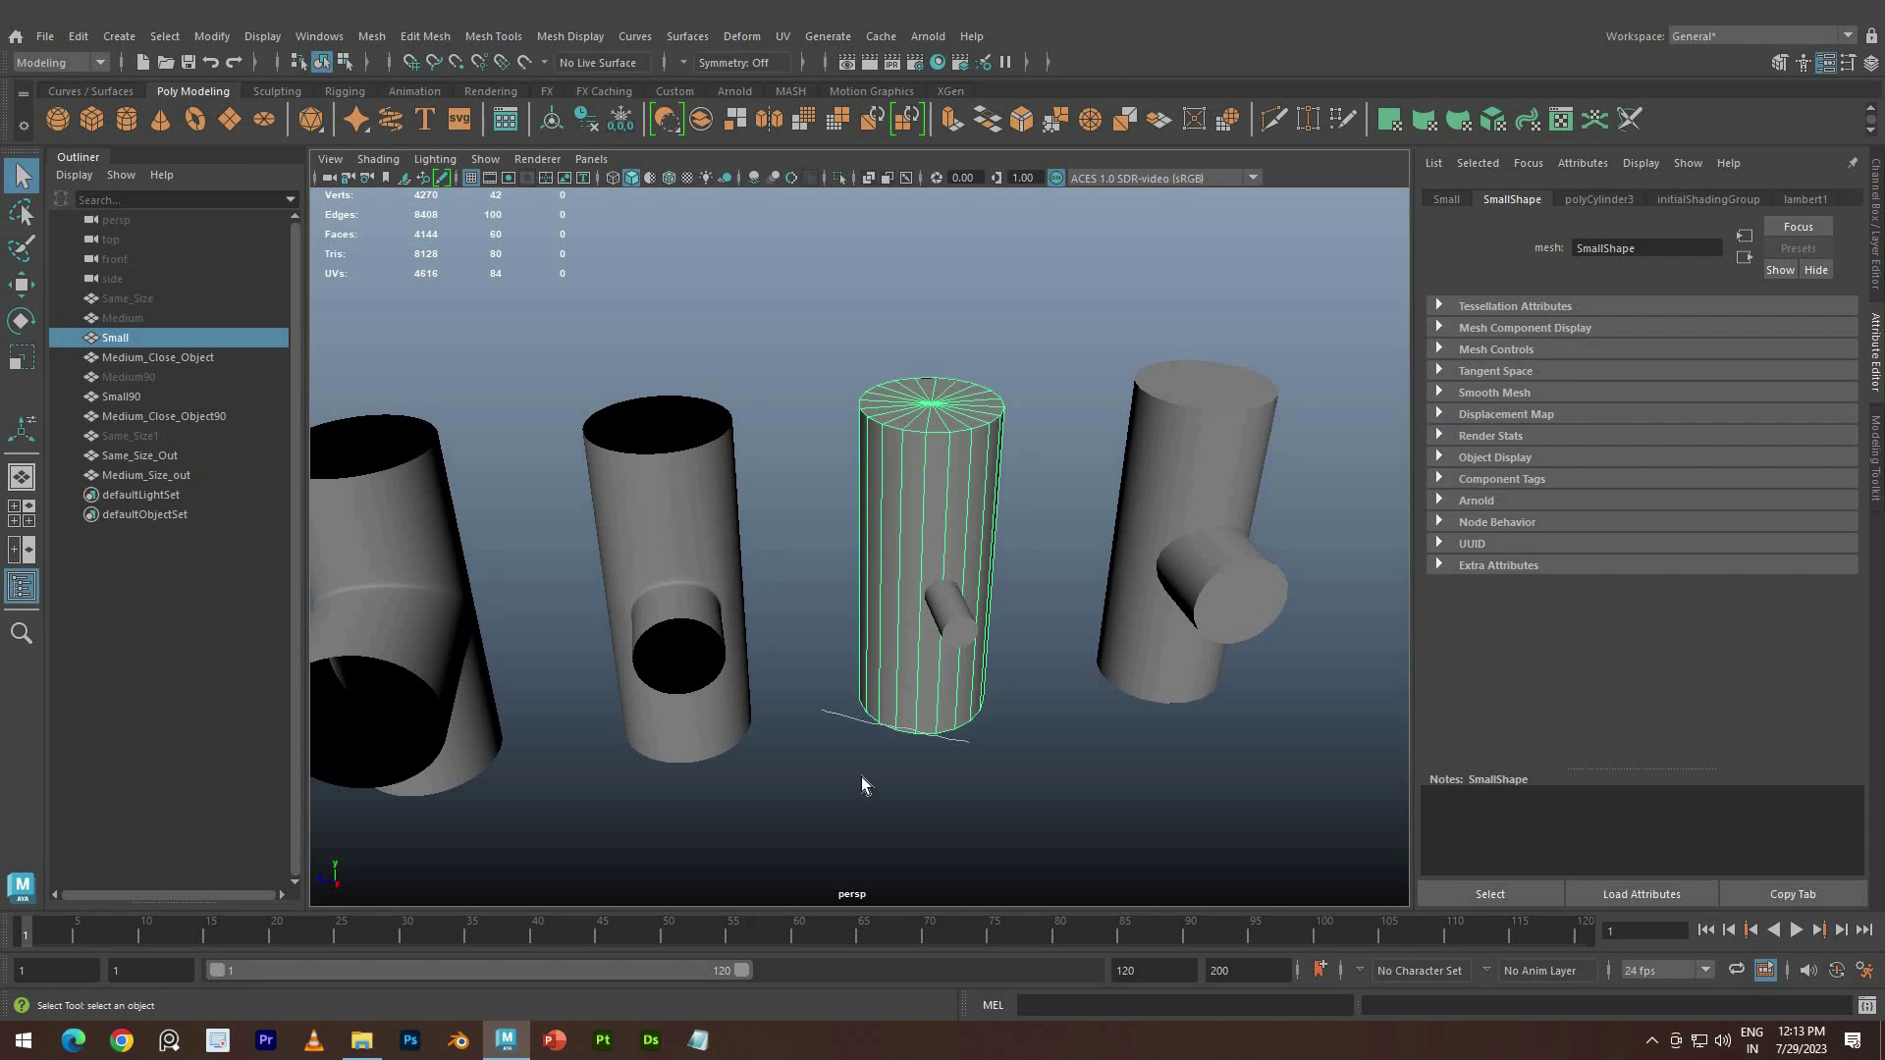
click(862, 775)
alt+drag(862, 775, 833, 597)
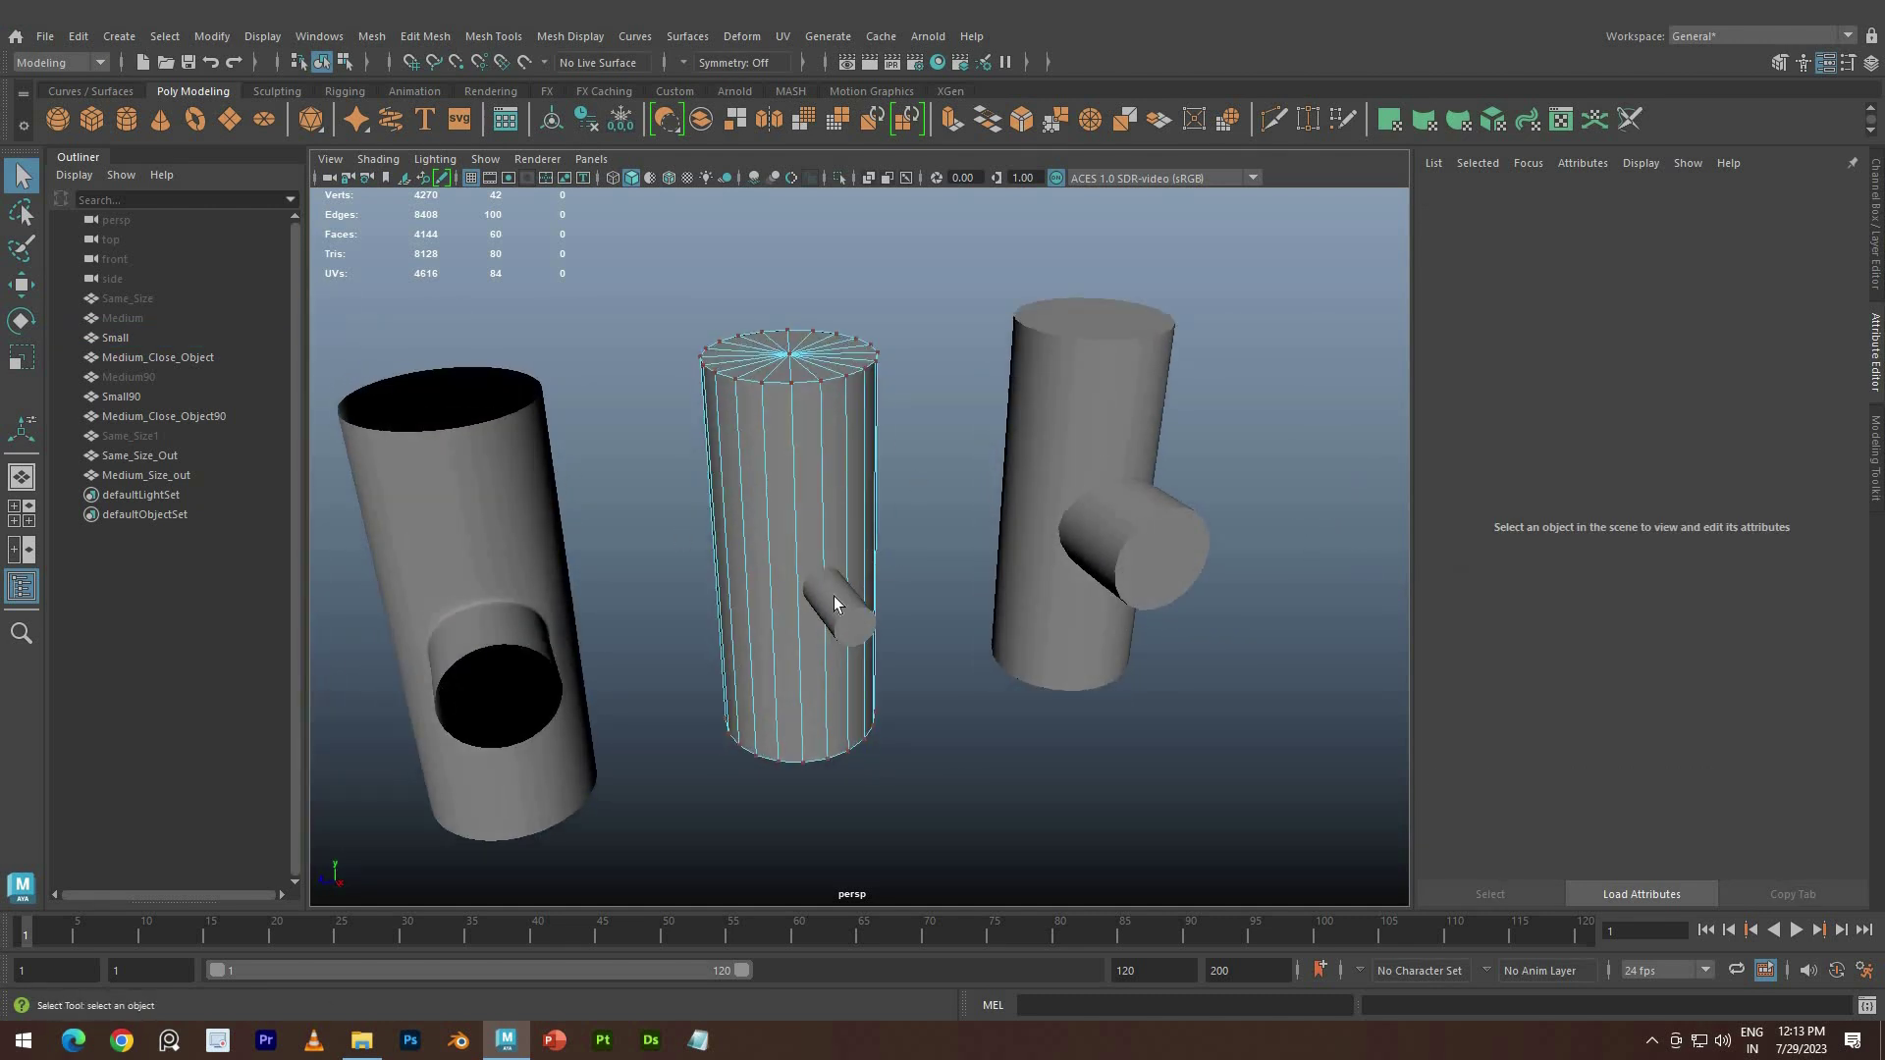
click(823, 622)
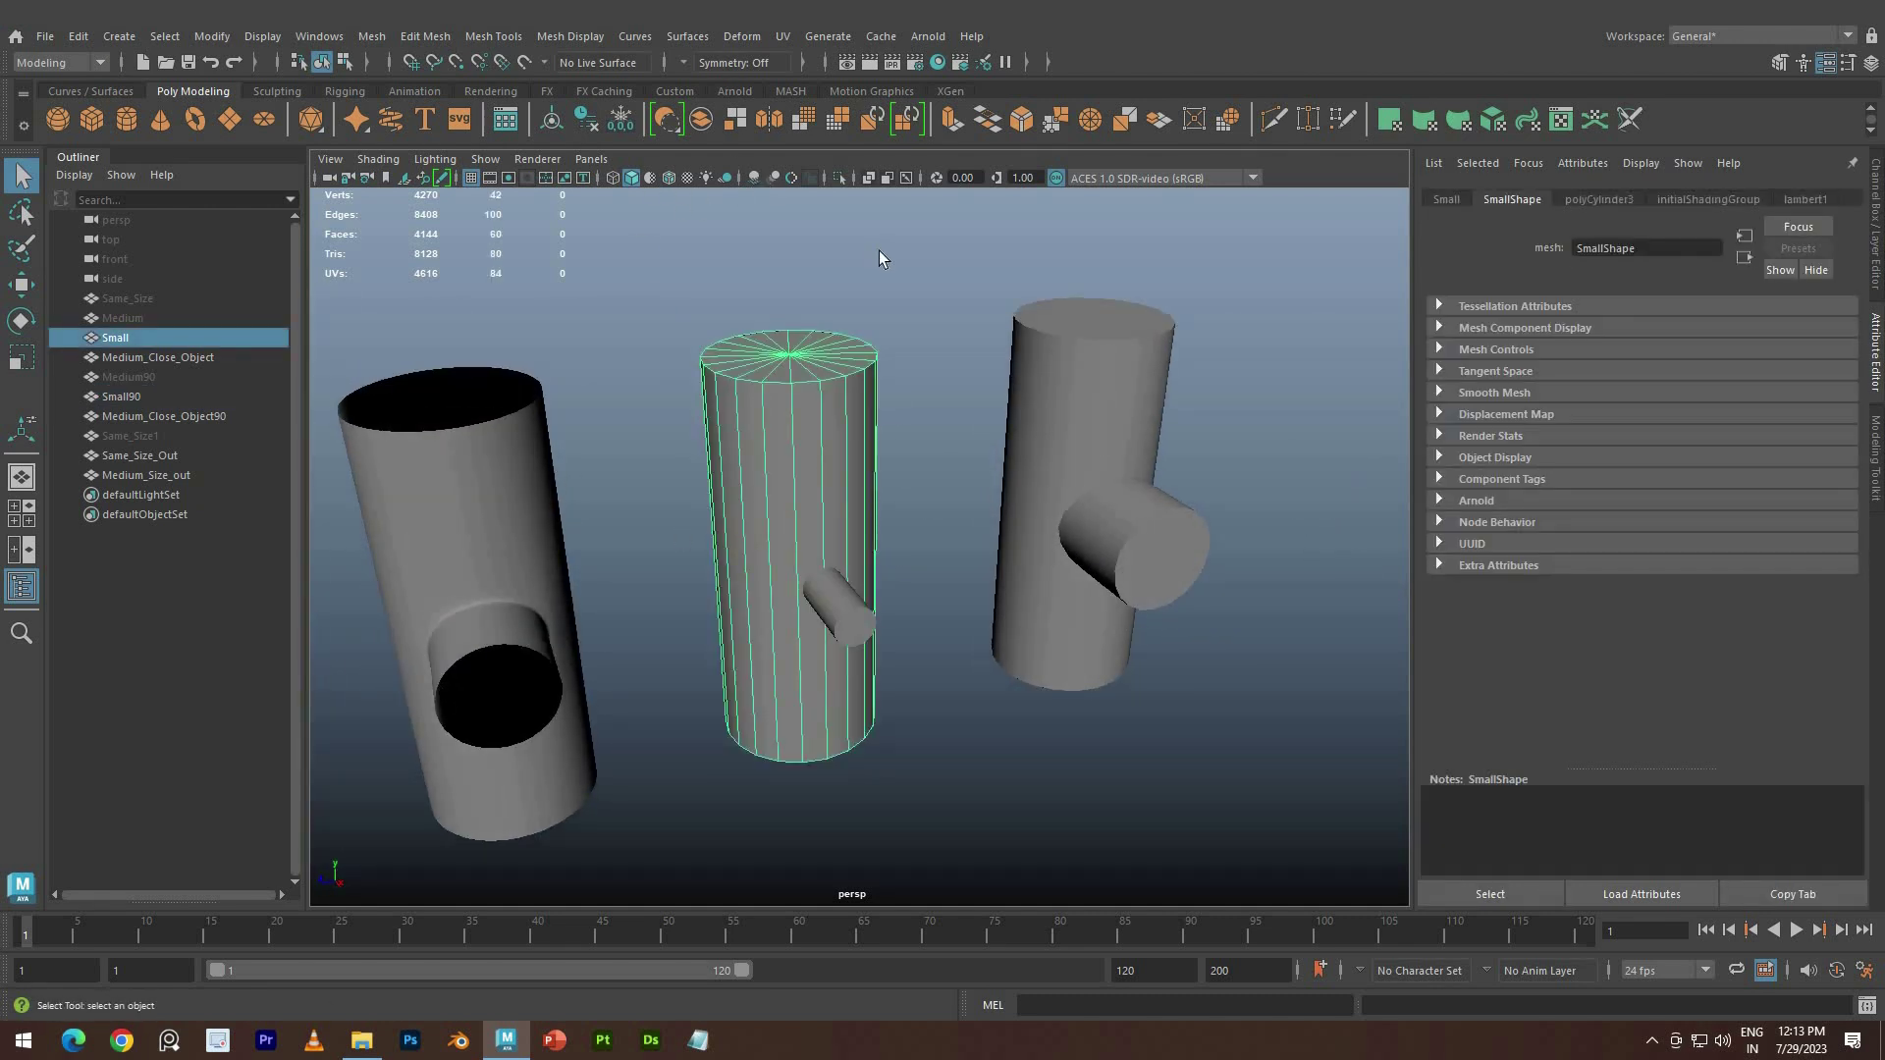
key(alt+5)
click(881, 251)
mouse_move(828, 589)
alt+mouse_down()
mouse_move(831, 538)
mouse_move(715, 504)
mouse_move(821, 462)
mouse_move(830, 531)
alt+mouse_up()
click(830, 531)
key(ctrl+a)
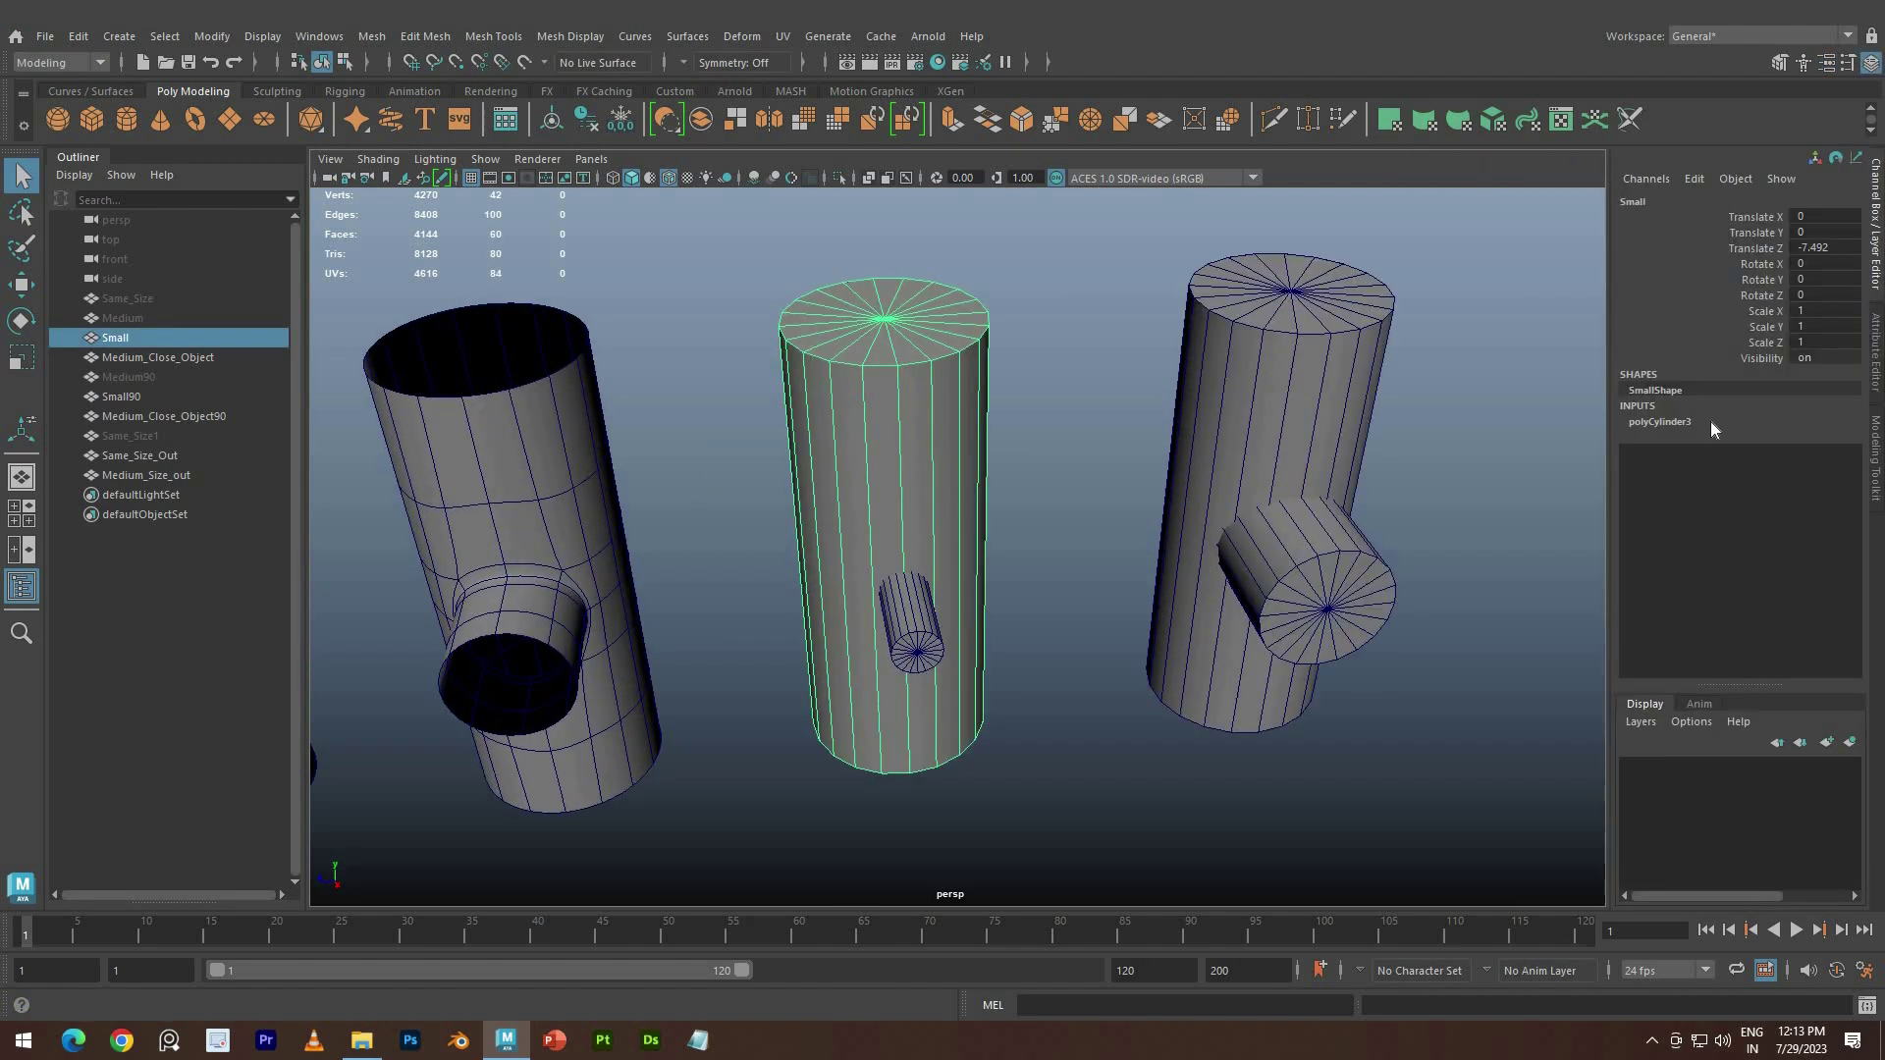
click(1041, 516)
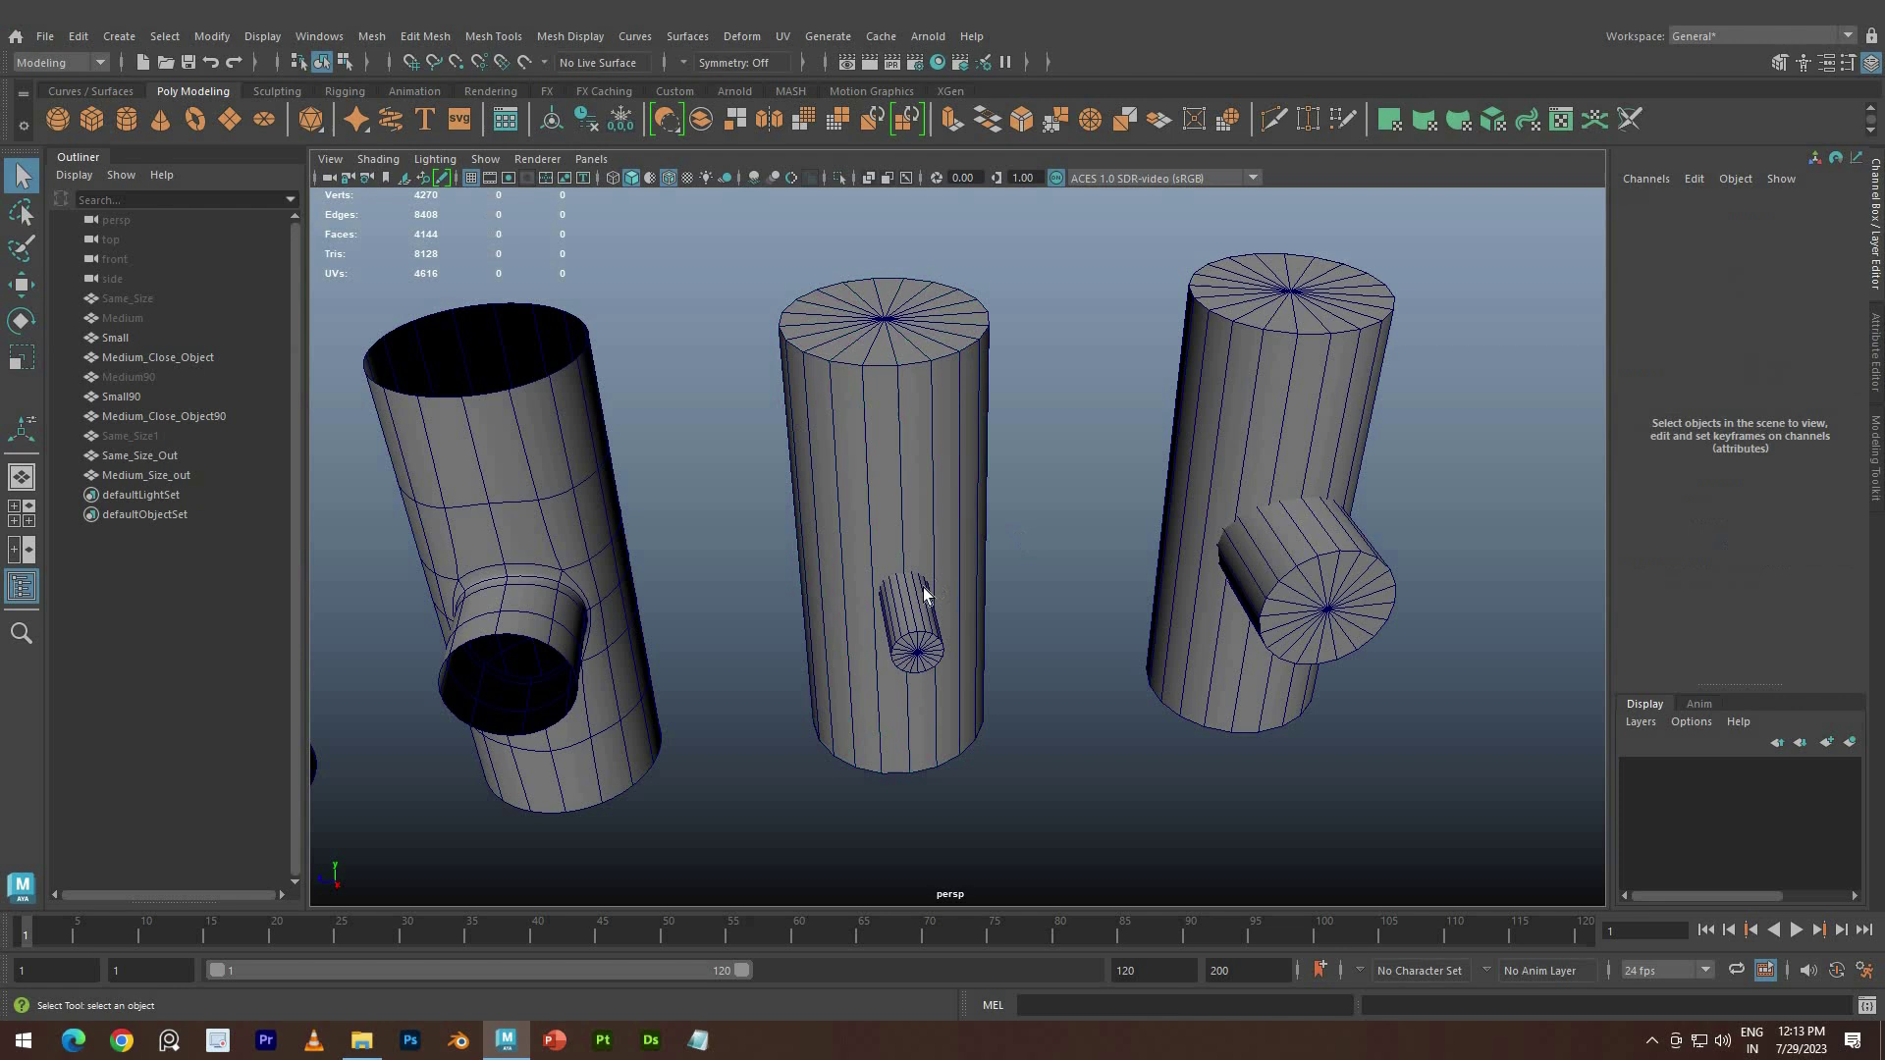
Set the small horizontal cylinder's Subdivisions Axis to 8
scroll(915, 636, up, 5)
alt+drag(913, 639, 981, 591)
click(944, 593)
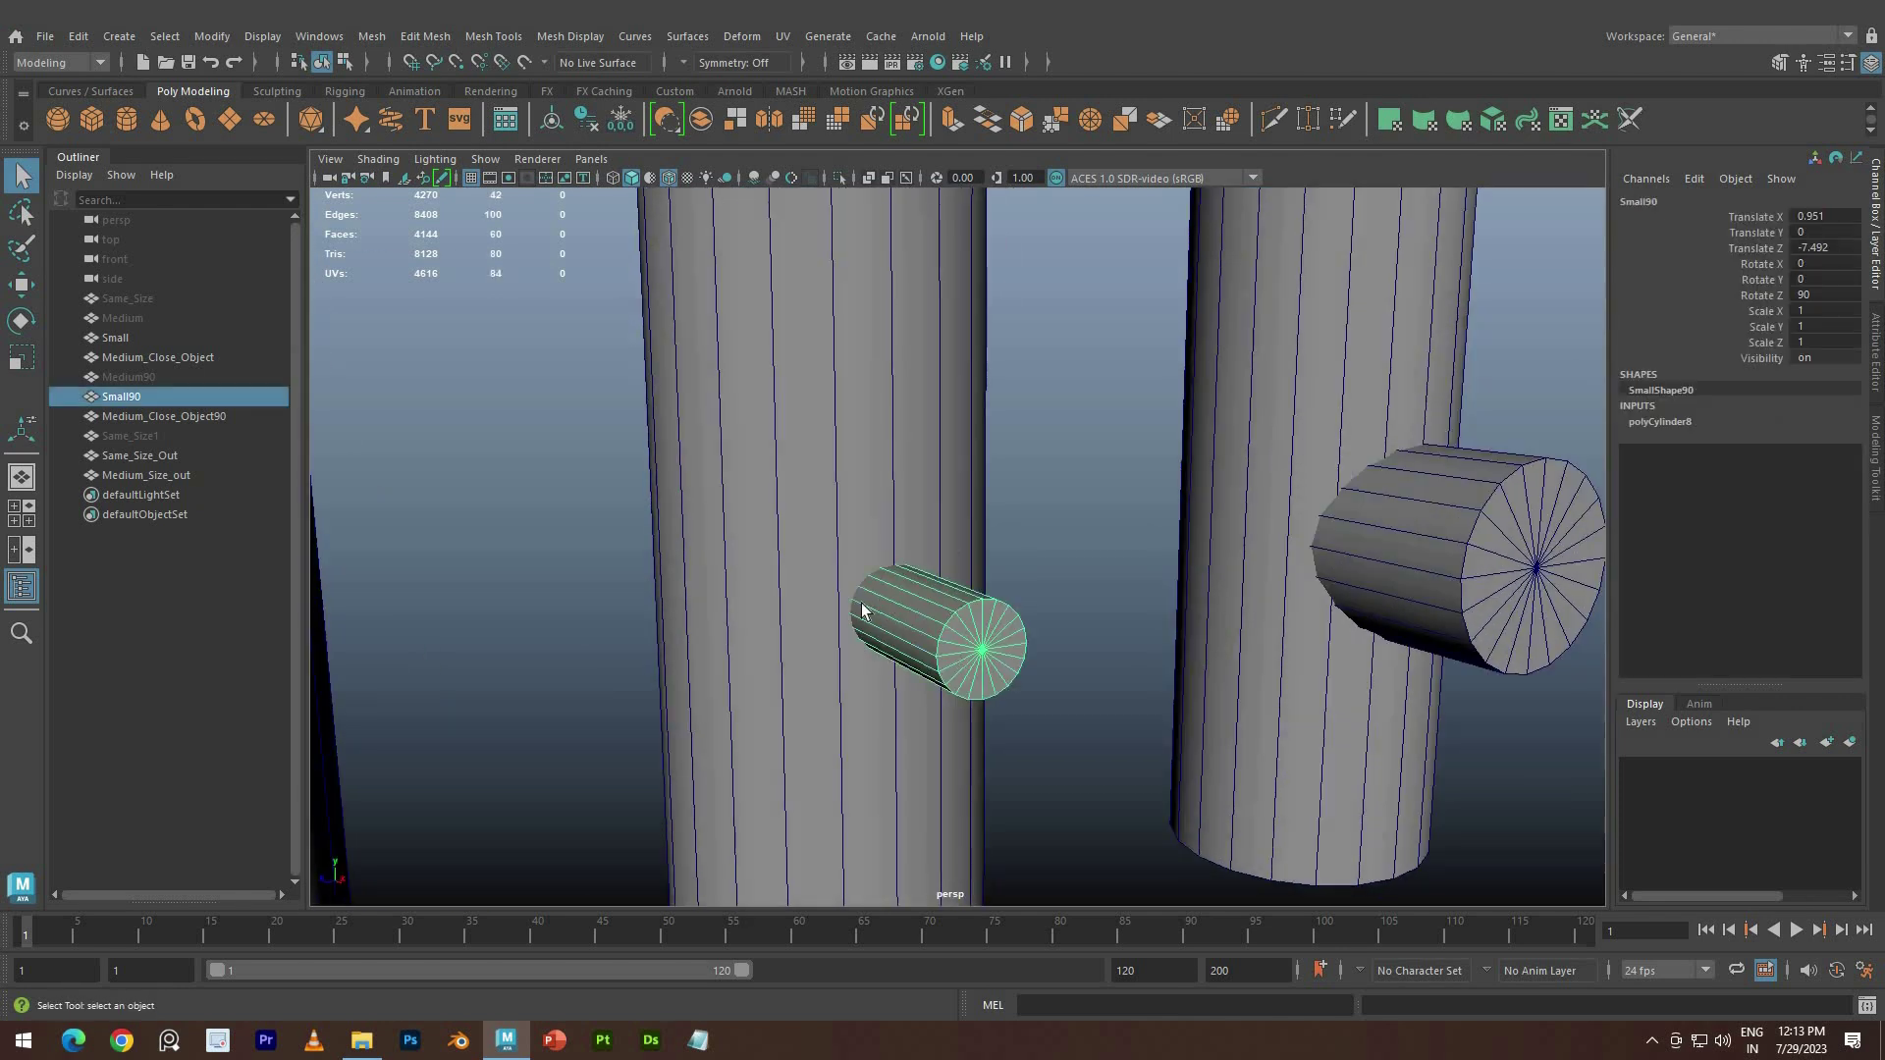
click(1670, 422)
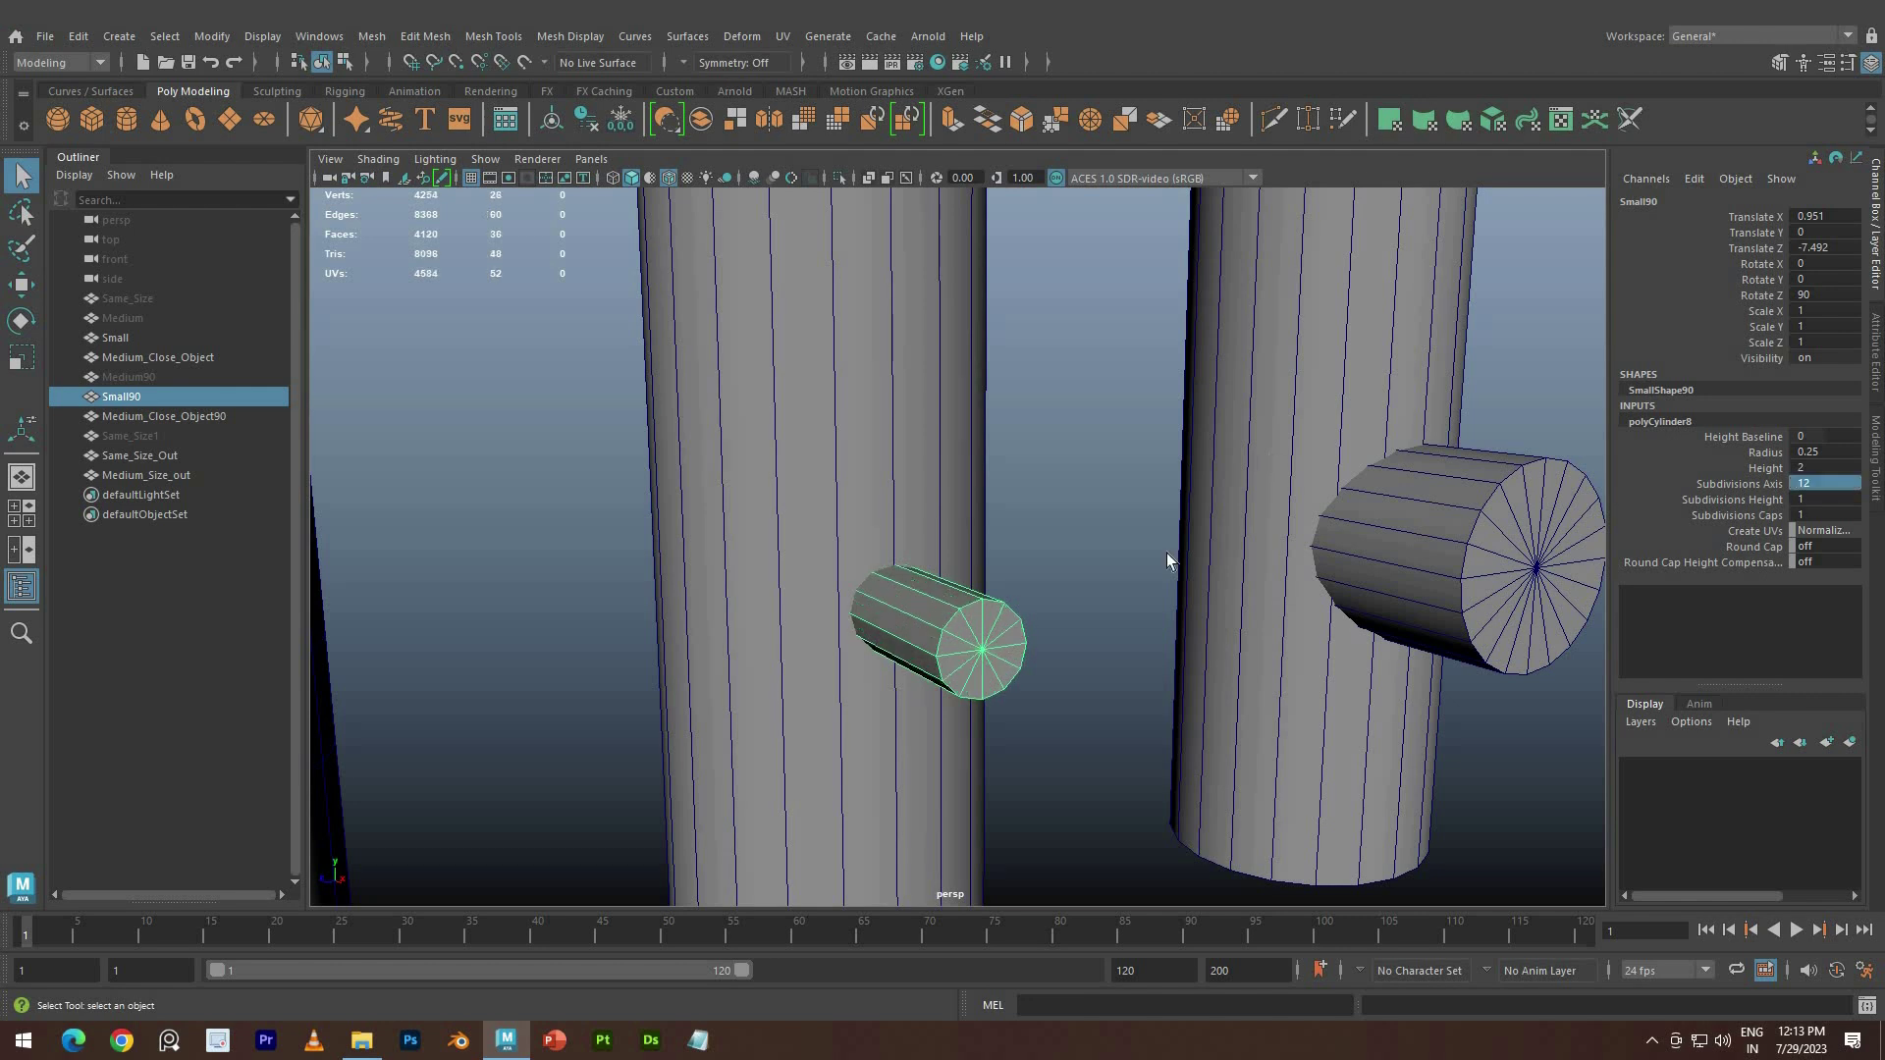
alt+drag(1166, 561, 1227, 549)
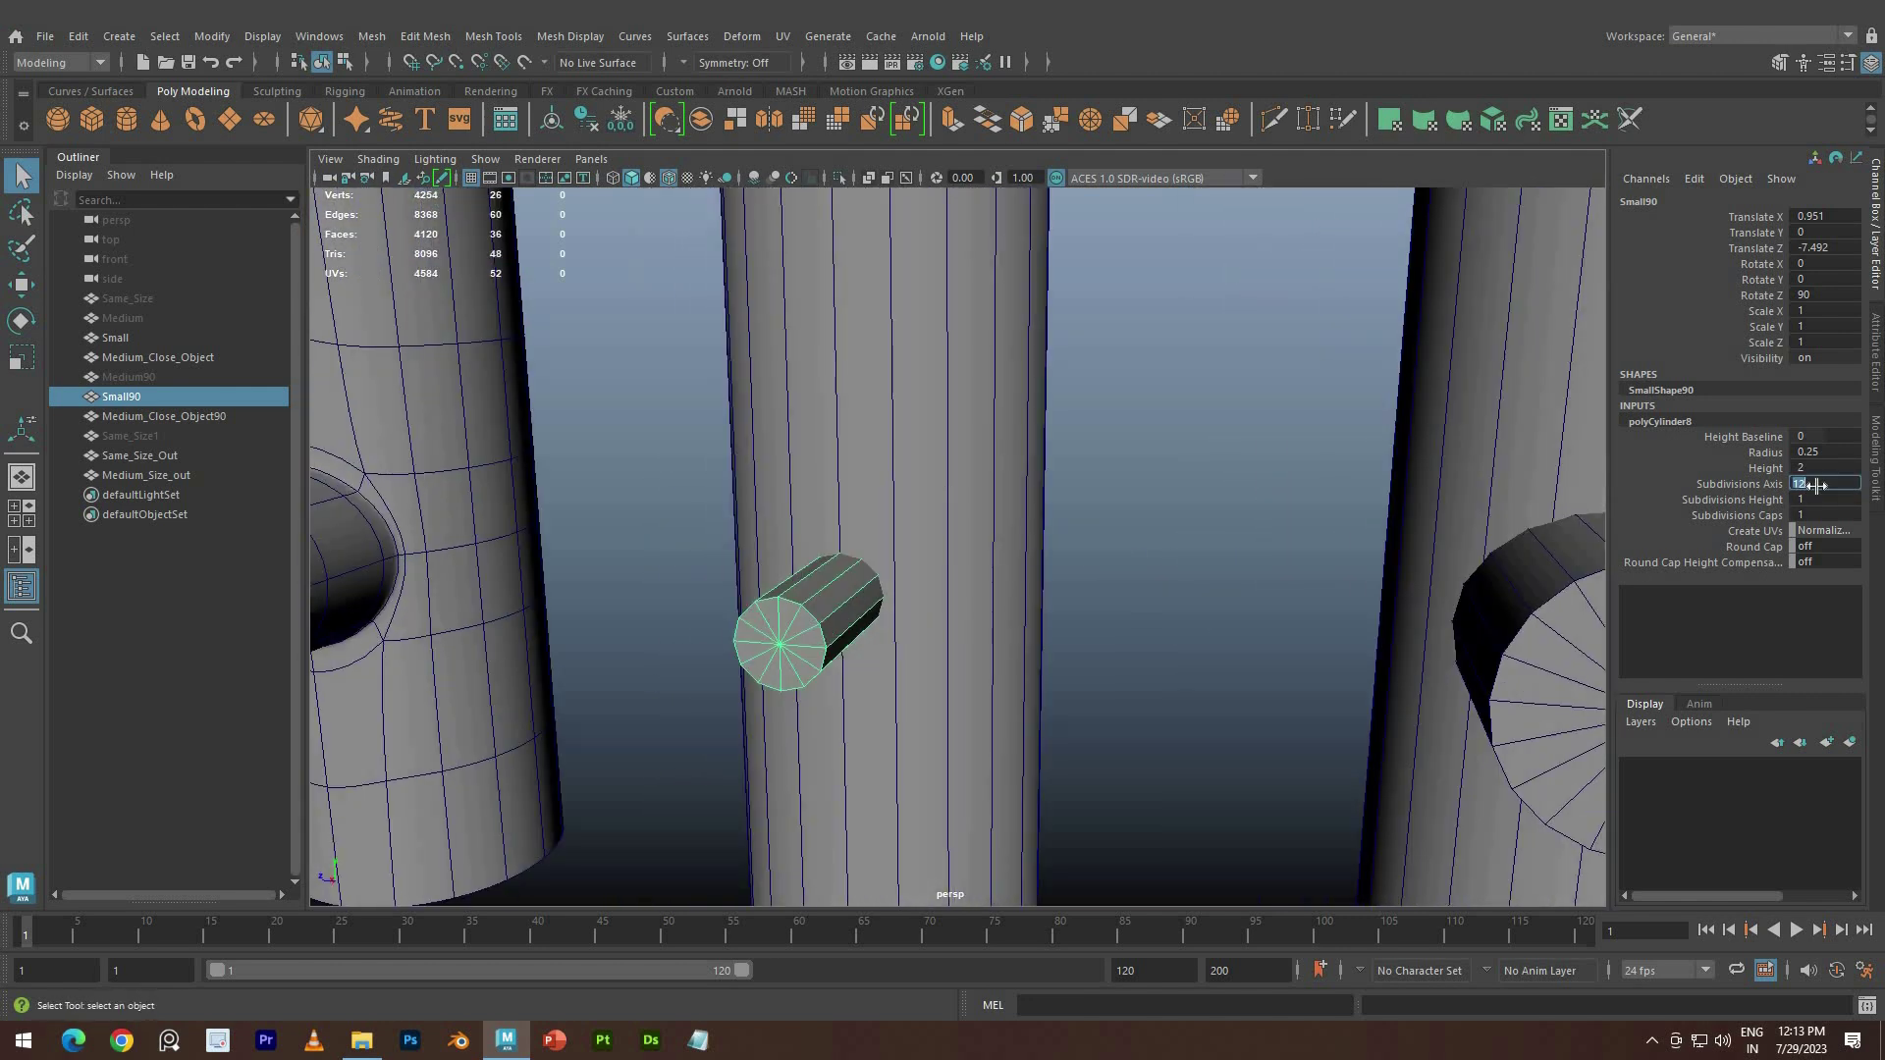
click(1091, 556)
alt+drag(831, 652, 944, 629)
scroll(905, 552, up, 2)
alt+middle_drag(886, 599, 950, 538)
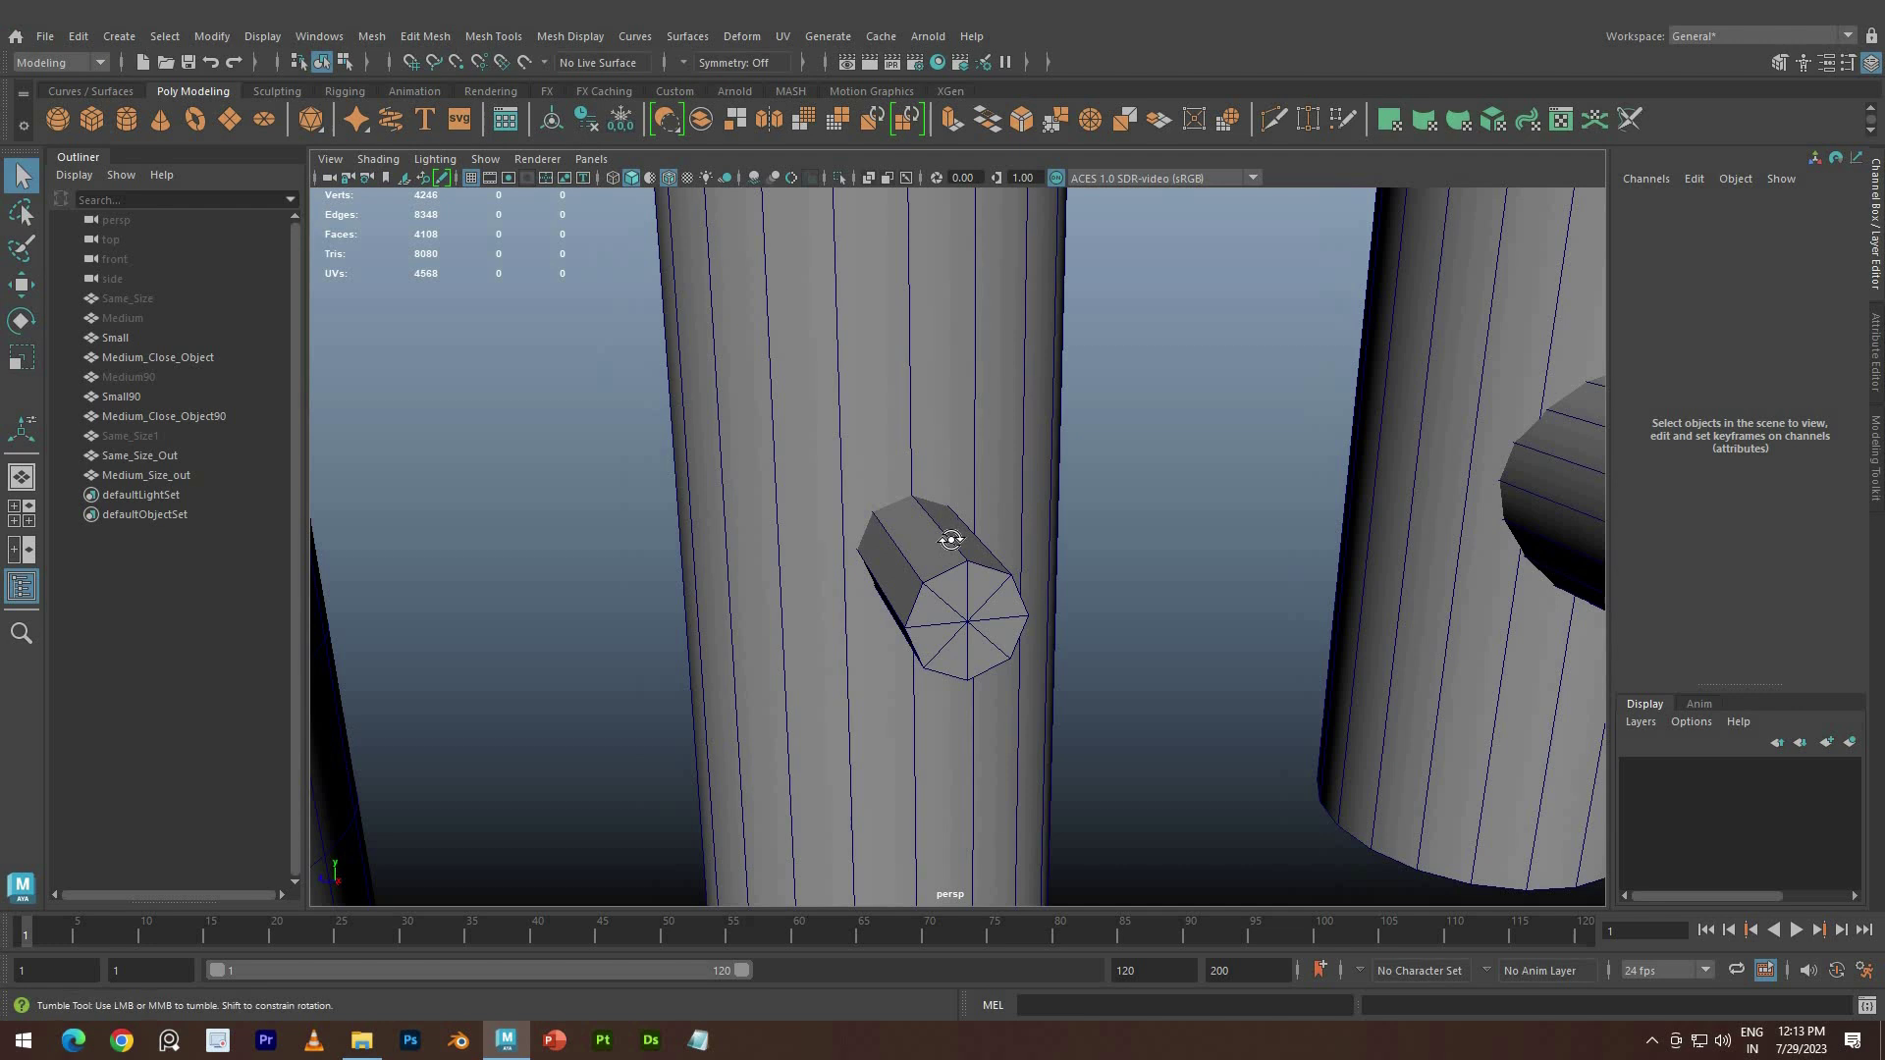
alt+drag(807, 592, 766, 610)
Compare the tube faces spanned by the small branch with the faces around the medium junction
scroll(934, 410, down, 5)
scroll(934, 409, up, 3)
right_drag(884, 373, 930, 438)
click(933, 441)
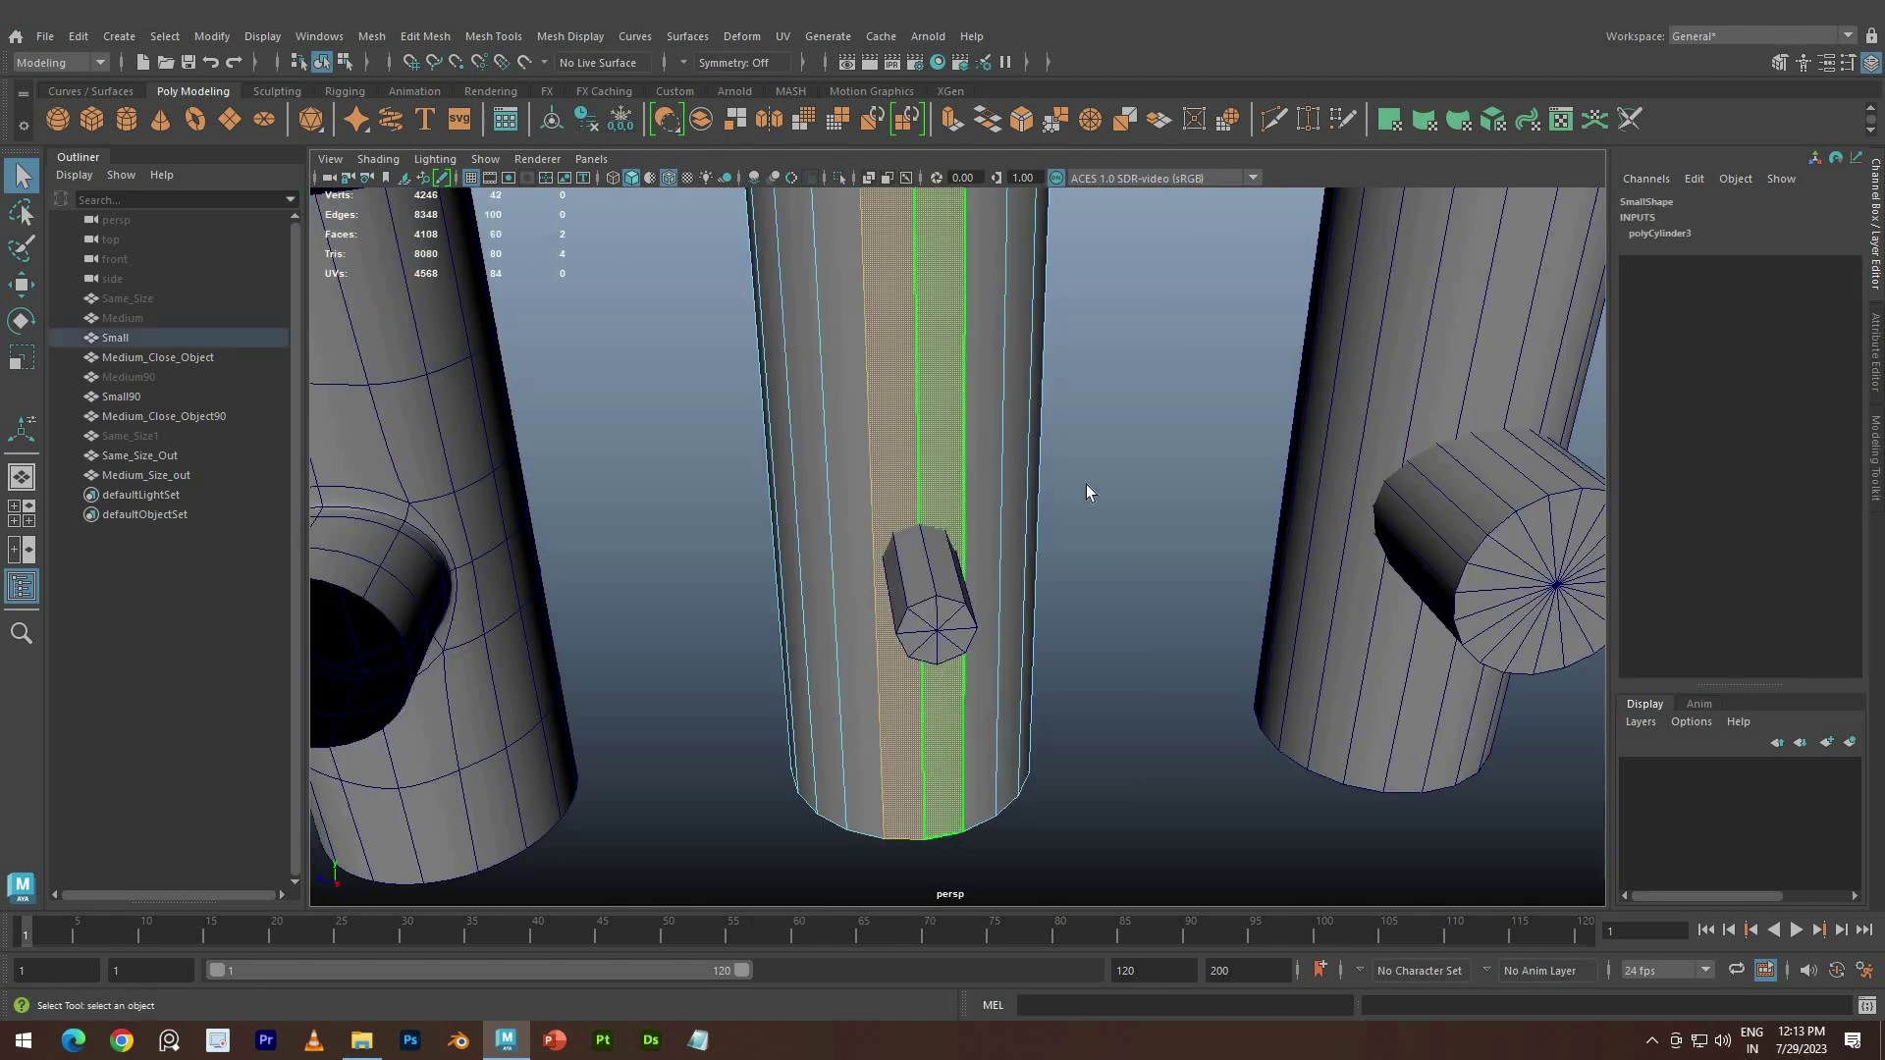
click(1086, 485)
alt+drag(723, 527, 805, 482)
right_drag(598, 381, 579, 417)
drag(592, 411, 756, 401)
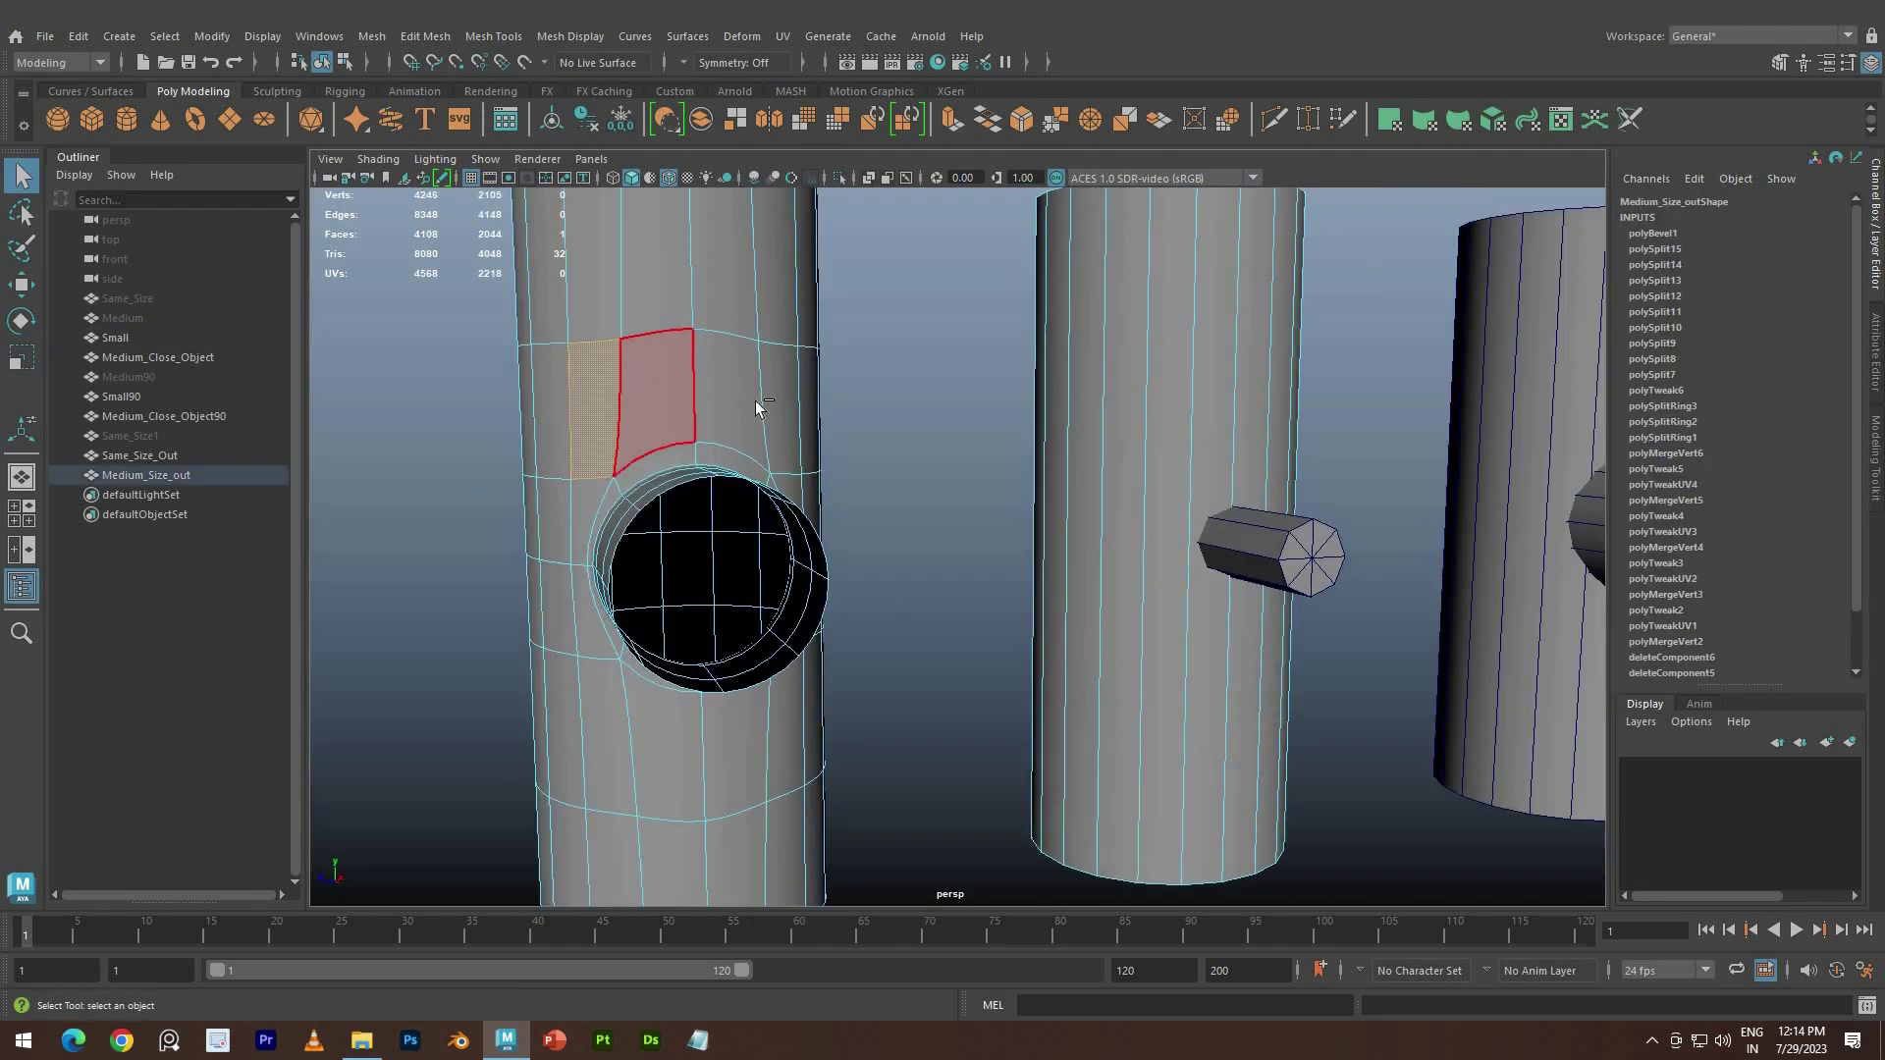
alt+drag(725, 687, 753, 593)
click(913, 521)
alt+middle_drag(1287, 397, 1113, 404)
scroll(1111, 405, down, 5)
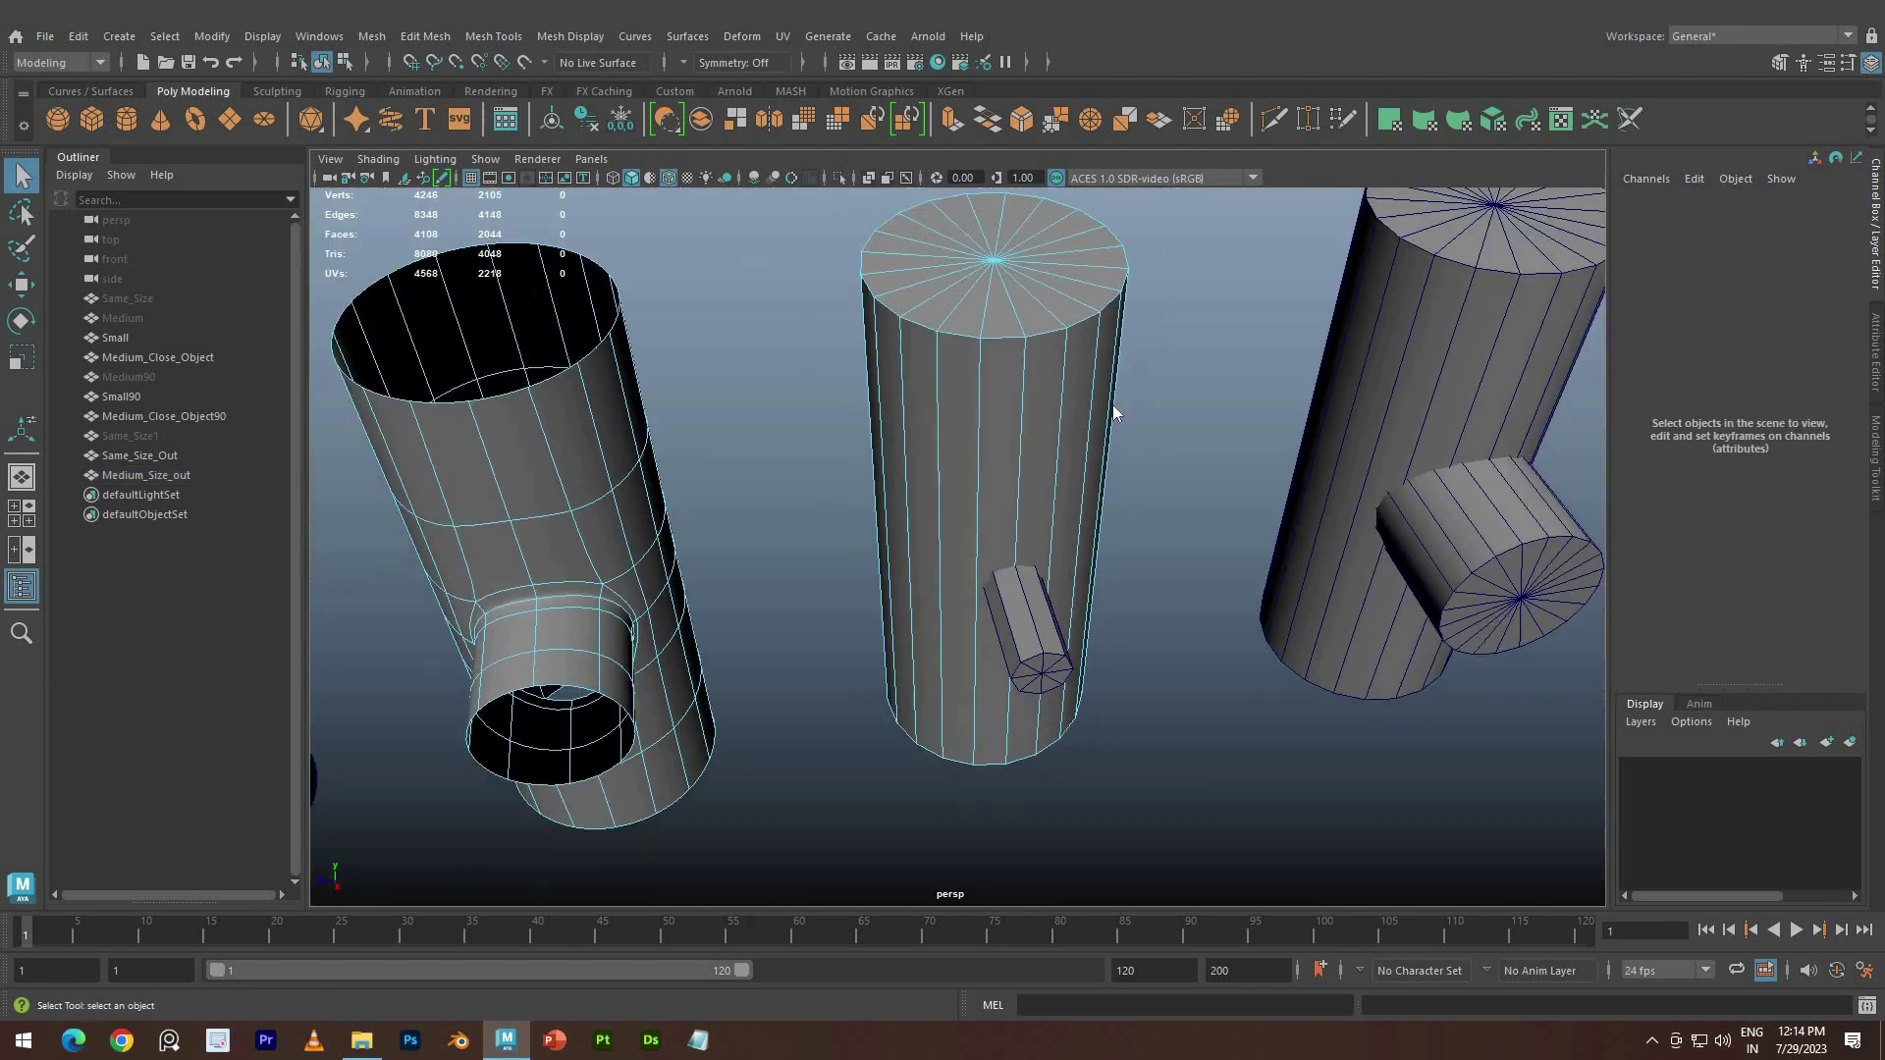
right_drag(990, 660, 1022, 628)
scroll(1011, 623, up, 4)
scroll(991, 648, down, 3)
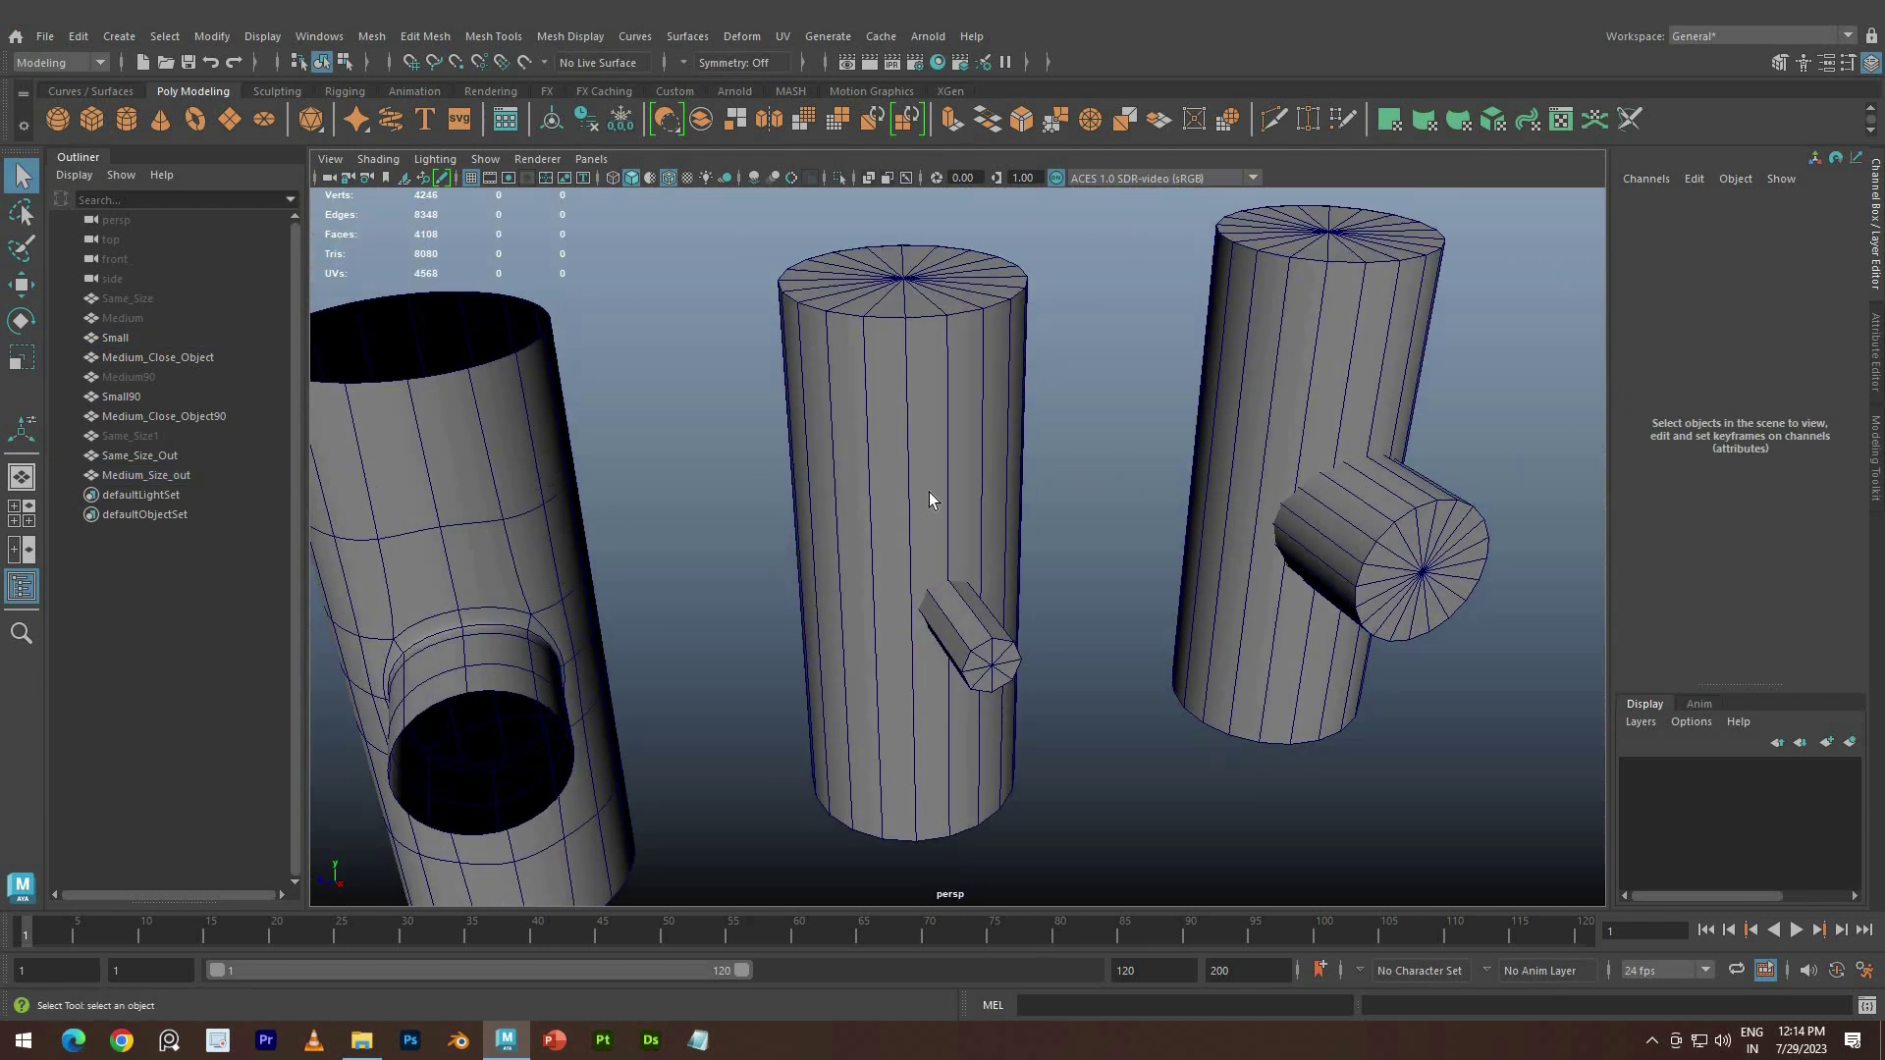
Split the small vertical cylinder's side edges with an edge loop at mid-height and one more in each half
click(911, 479)
right_drag(911, 477, 911, 428)
click(911, 494)
ctrl+right_drag(911, 496, 931, 572)
scroll(879, 483, up, 2)
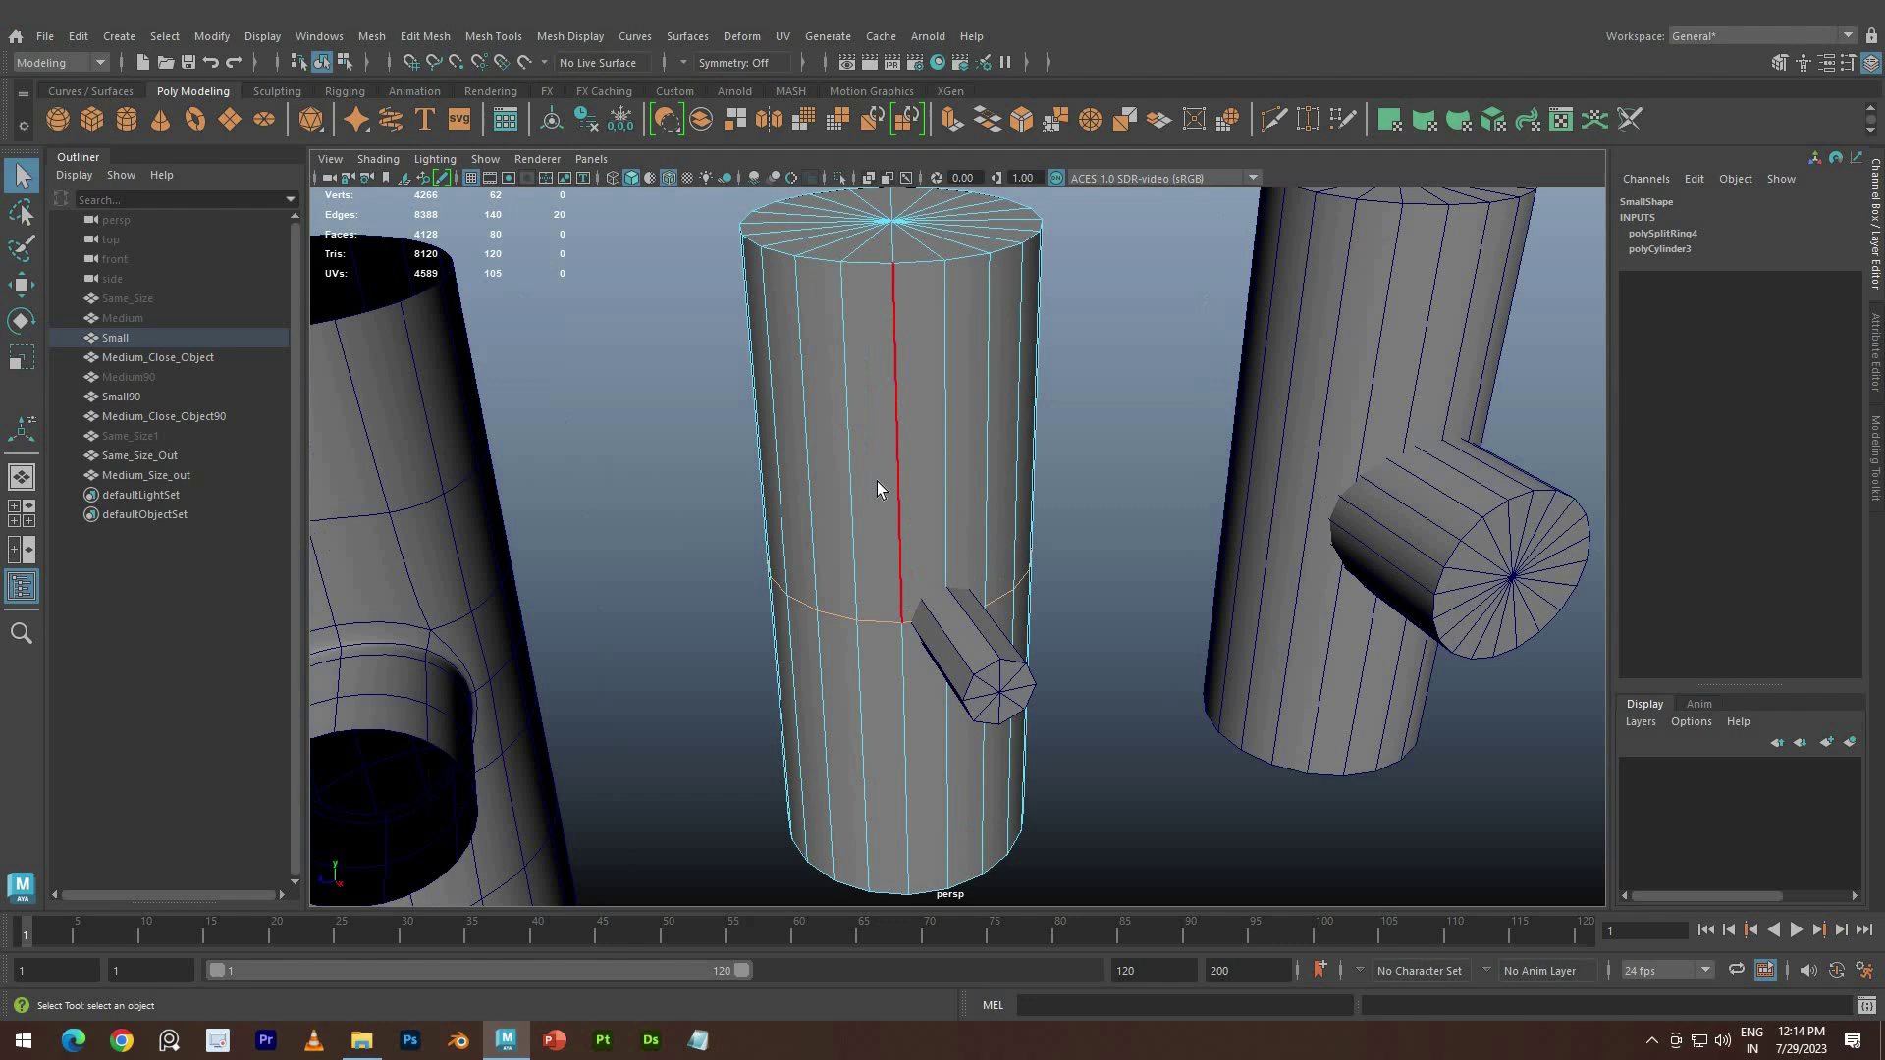
click(894, 724)
click(905, 440)
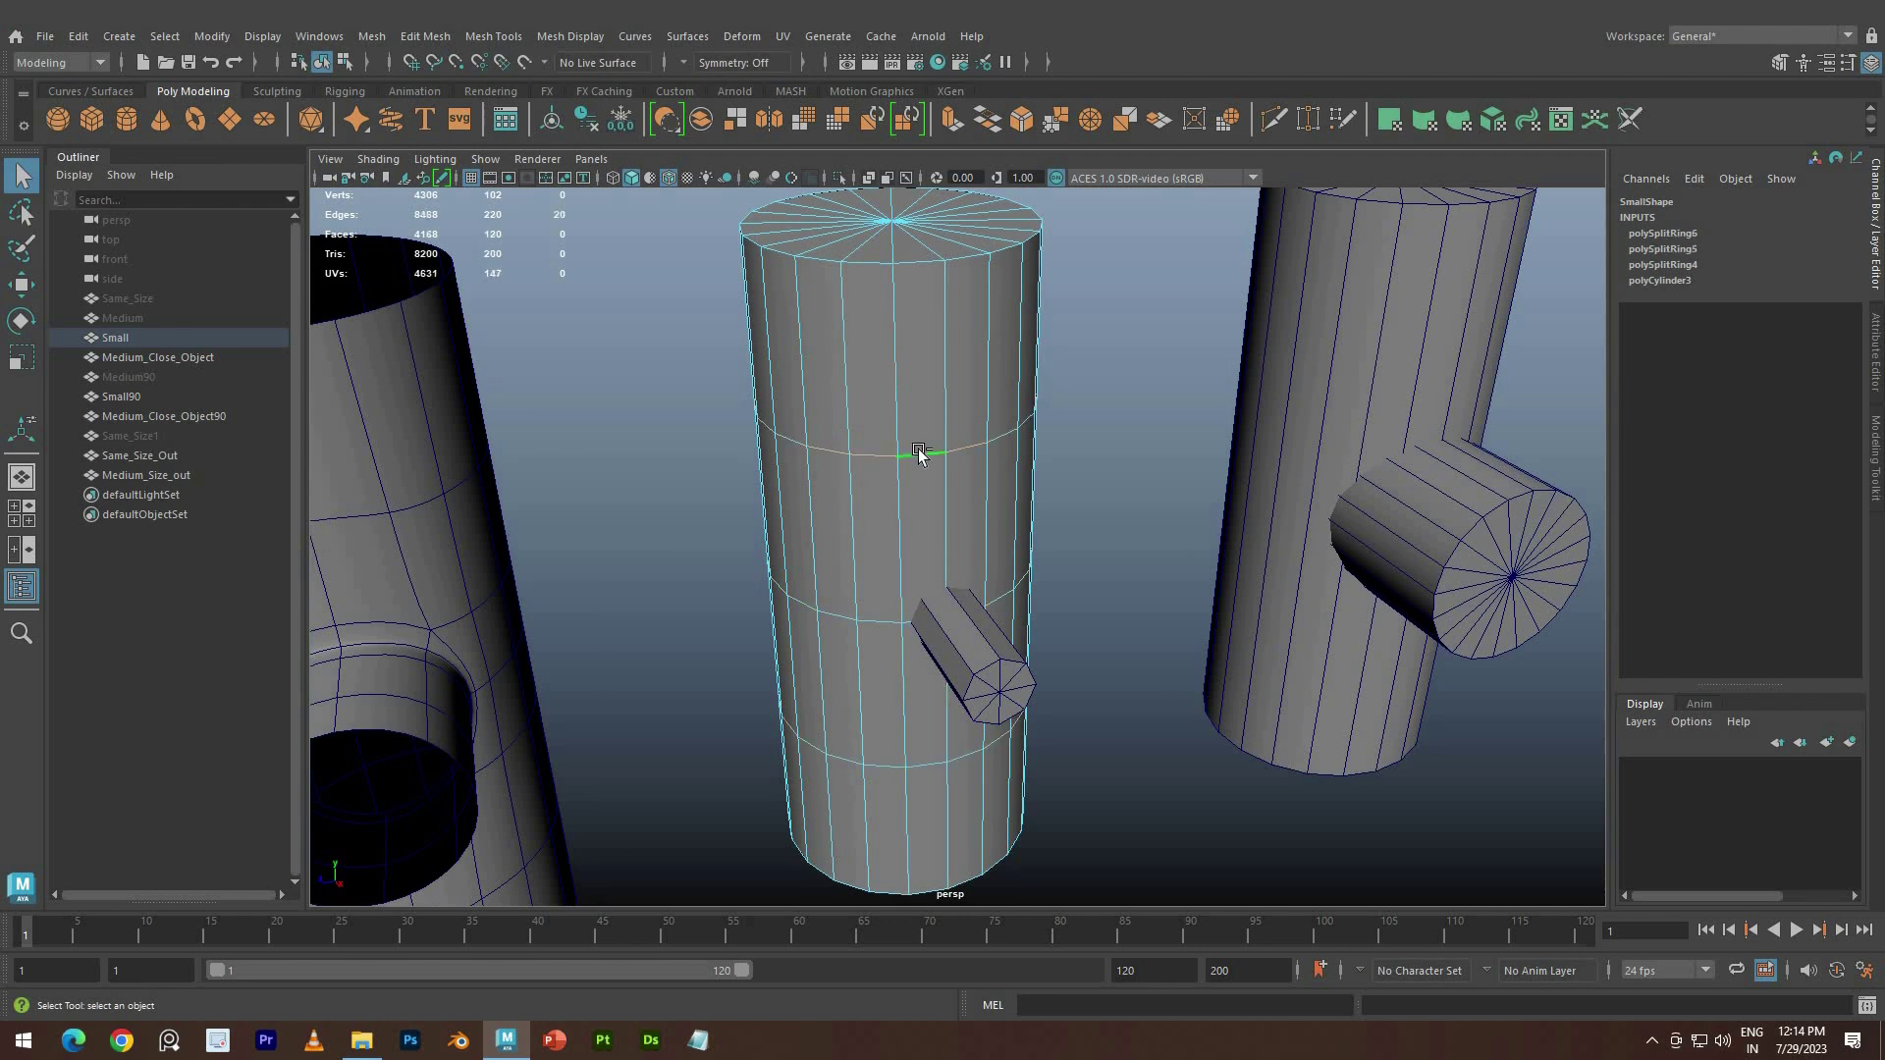
Move the vertical cylinder's upper and lower edge loops close to the top and bottom of the small branch
key(w)
key(v)
drag(897, 315, 909, 628)
key(v)
alt+drag(937, 751, 950, 522)
alt+middle_drag(935, 736, 935, 639)
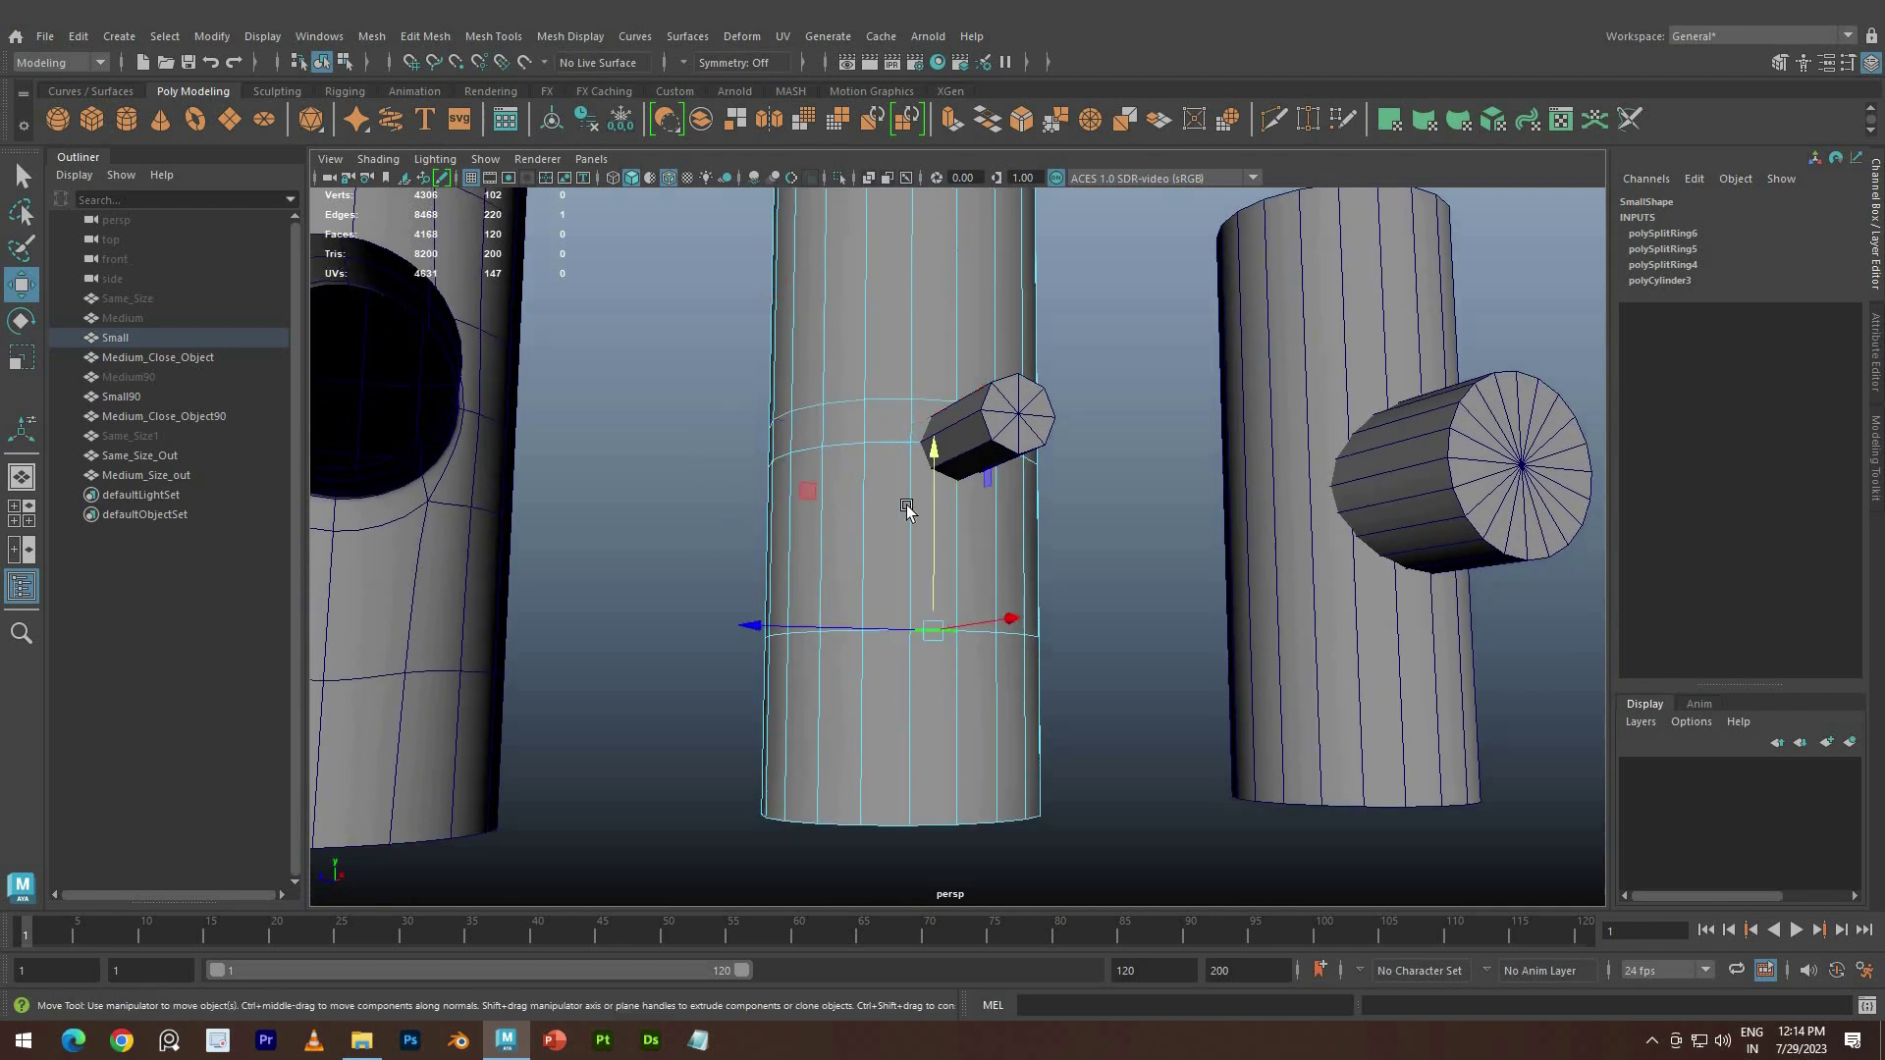
drag(903, 502, 898, 384)
alt+drag(960, 615, 997, 721)
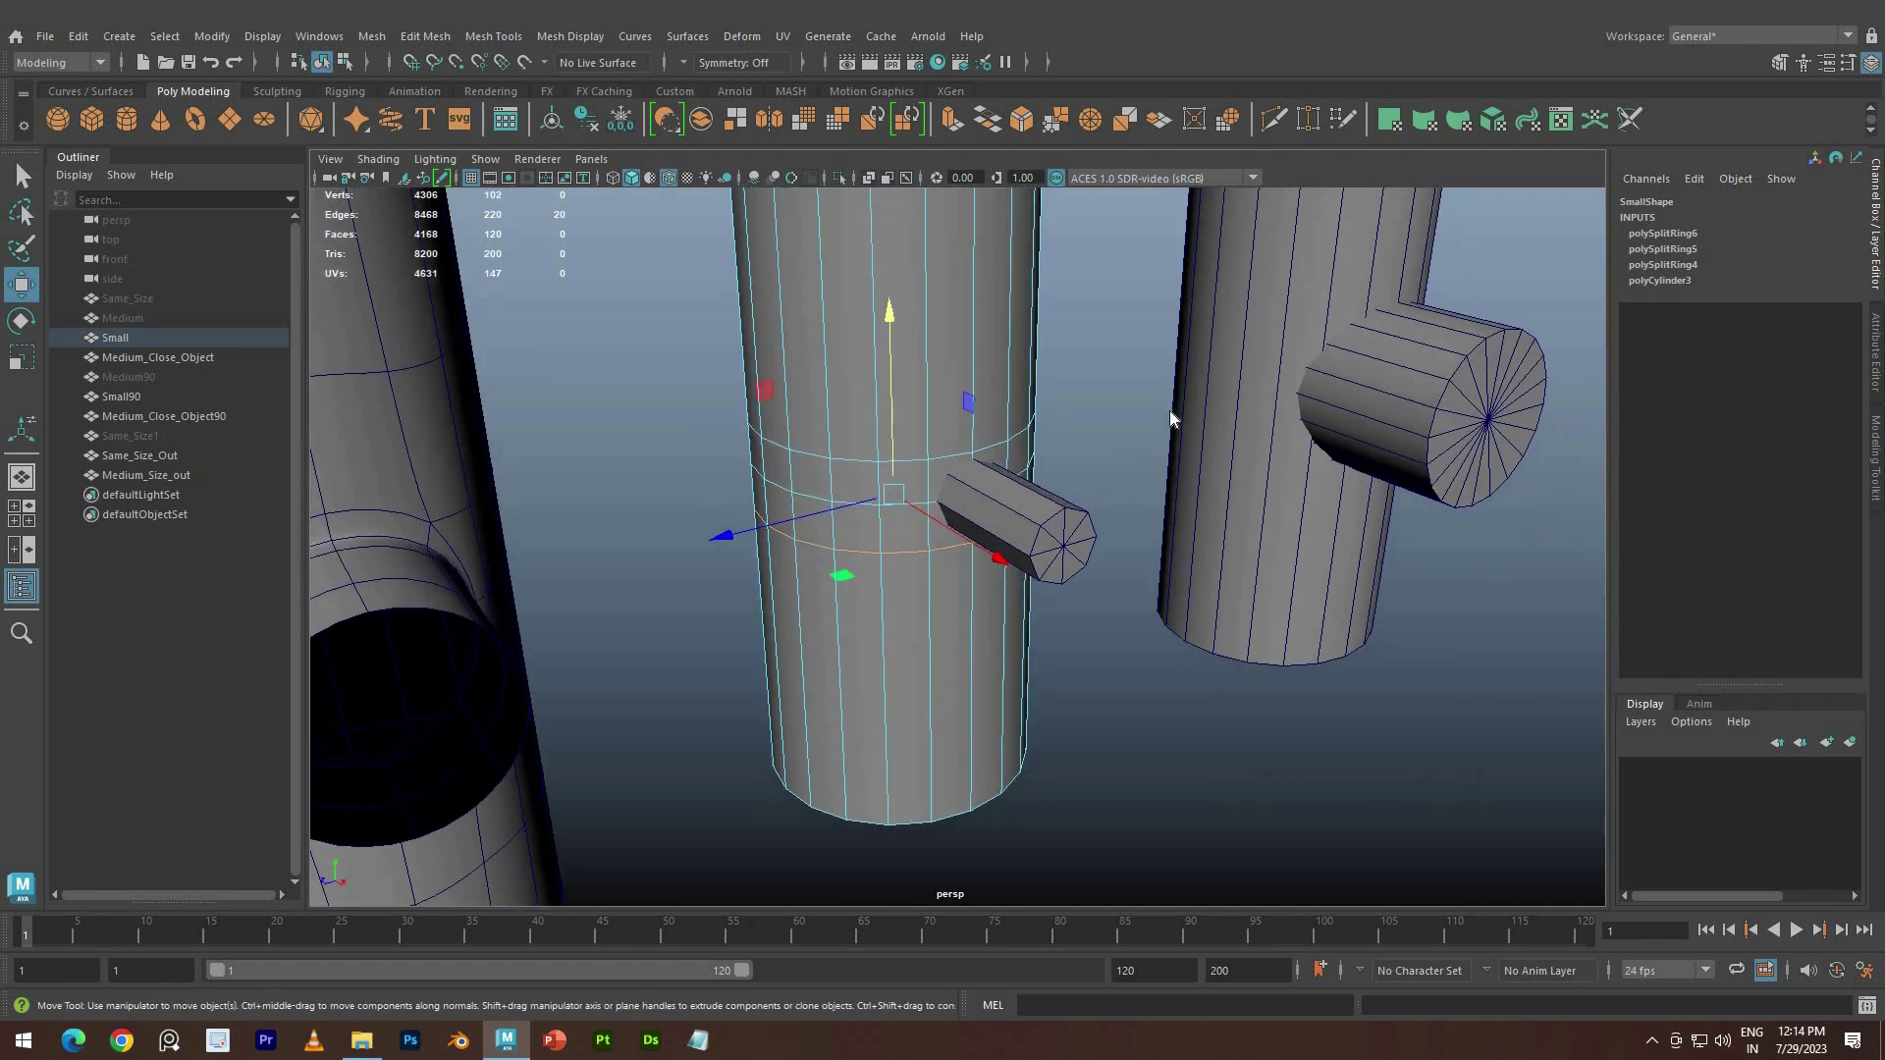
Join the small horizontal branch and the small vertical cylinder with a Boolean Union
right_drag(1120, 419, 1169, 378)
click(1036, 561)
shift+click(886, 342)
click(373, 35)
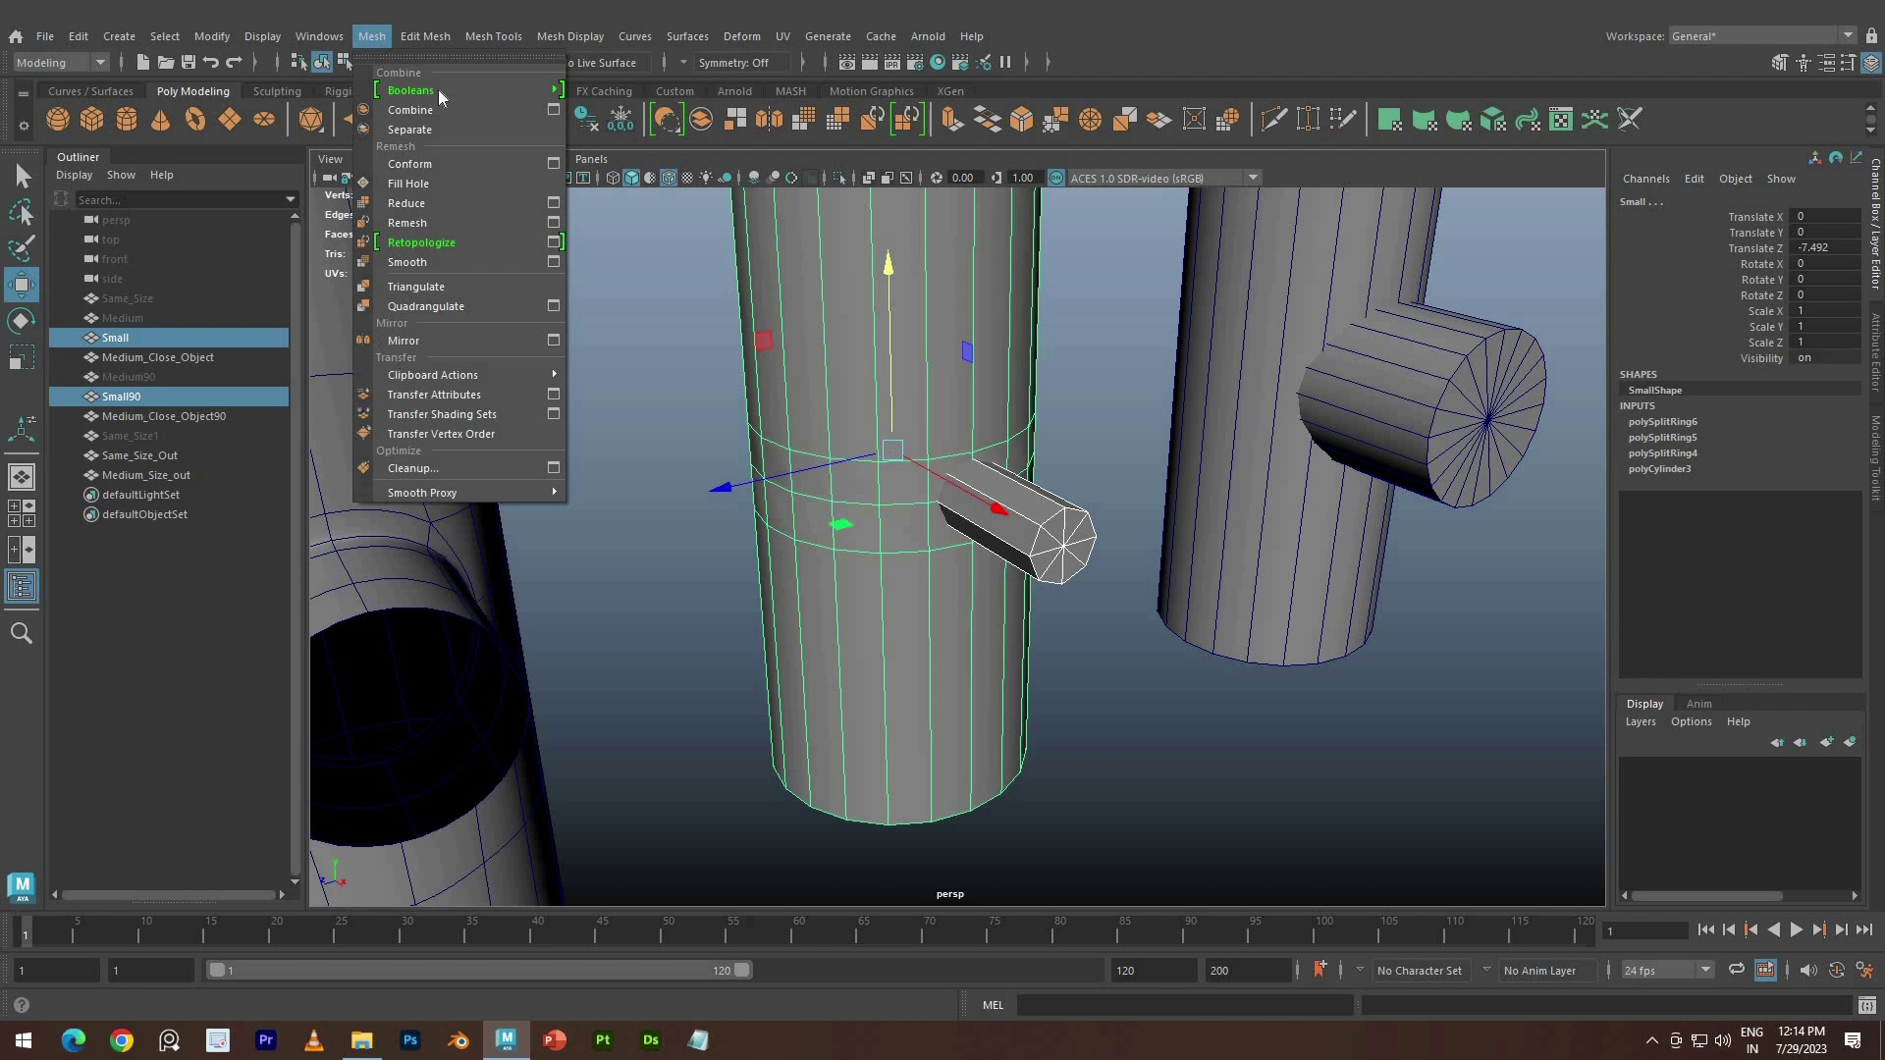
mouse_move(438, 90)
click(628, 90)
Hide the original Small and Small90 cylinders, leaving the merged mesh shown
alt+drag(778, 507, 256, 579)
click(152, 496)
click(121, 336)
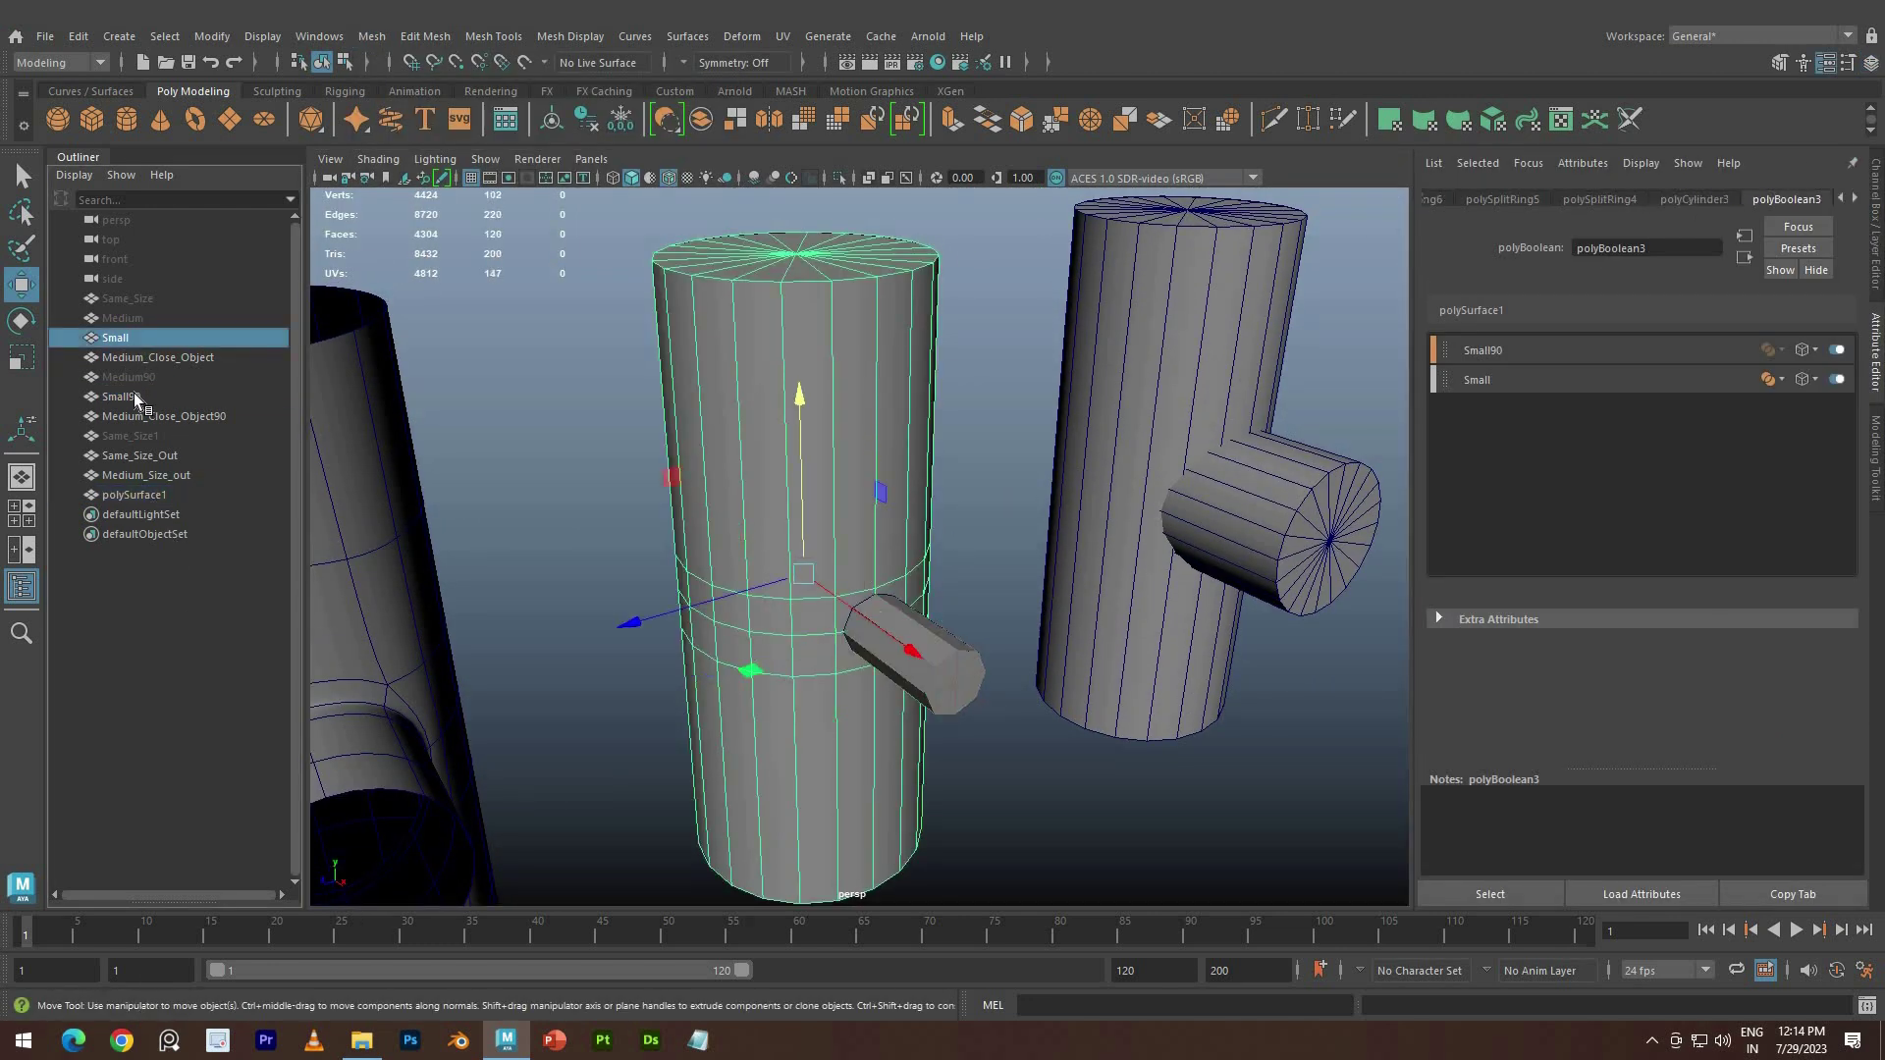
ctrl+click(134, 395)
key(h)
click(630, 514)
Delete the cap faces at both ends of the small vertical tube and at the branch's outer end
scroll(631, 514, down, 3)
alt+drag(630, 514, 776, 472)
click(817, 451)
right_drag(806, 509, 807, 579)
alt+drag(824, 442, 987, 801)
ctrl+drag(660, 758, 1002, 731)
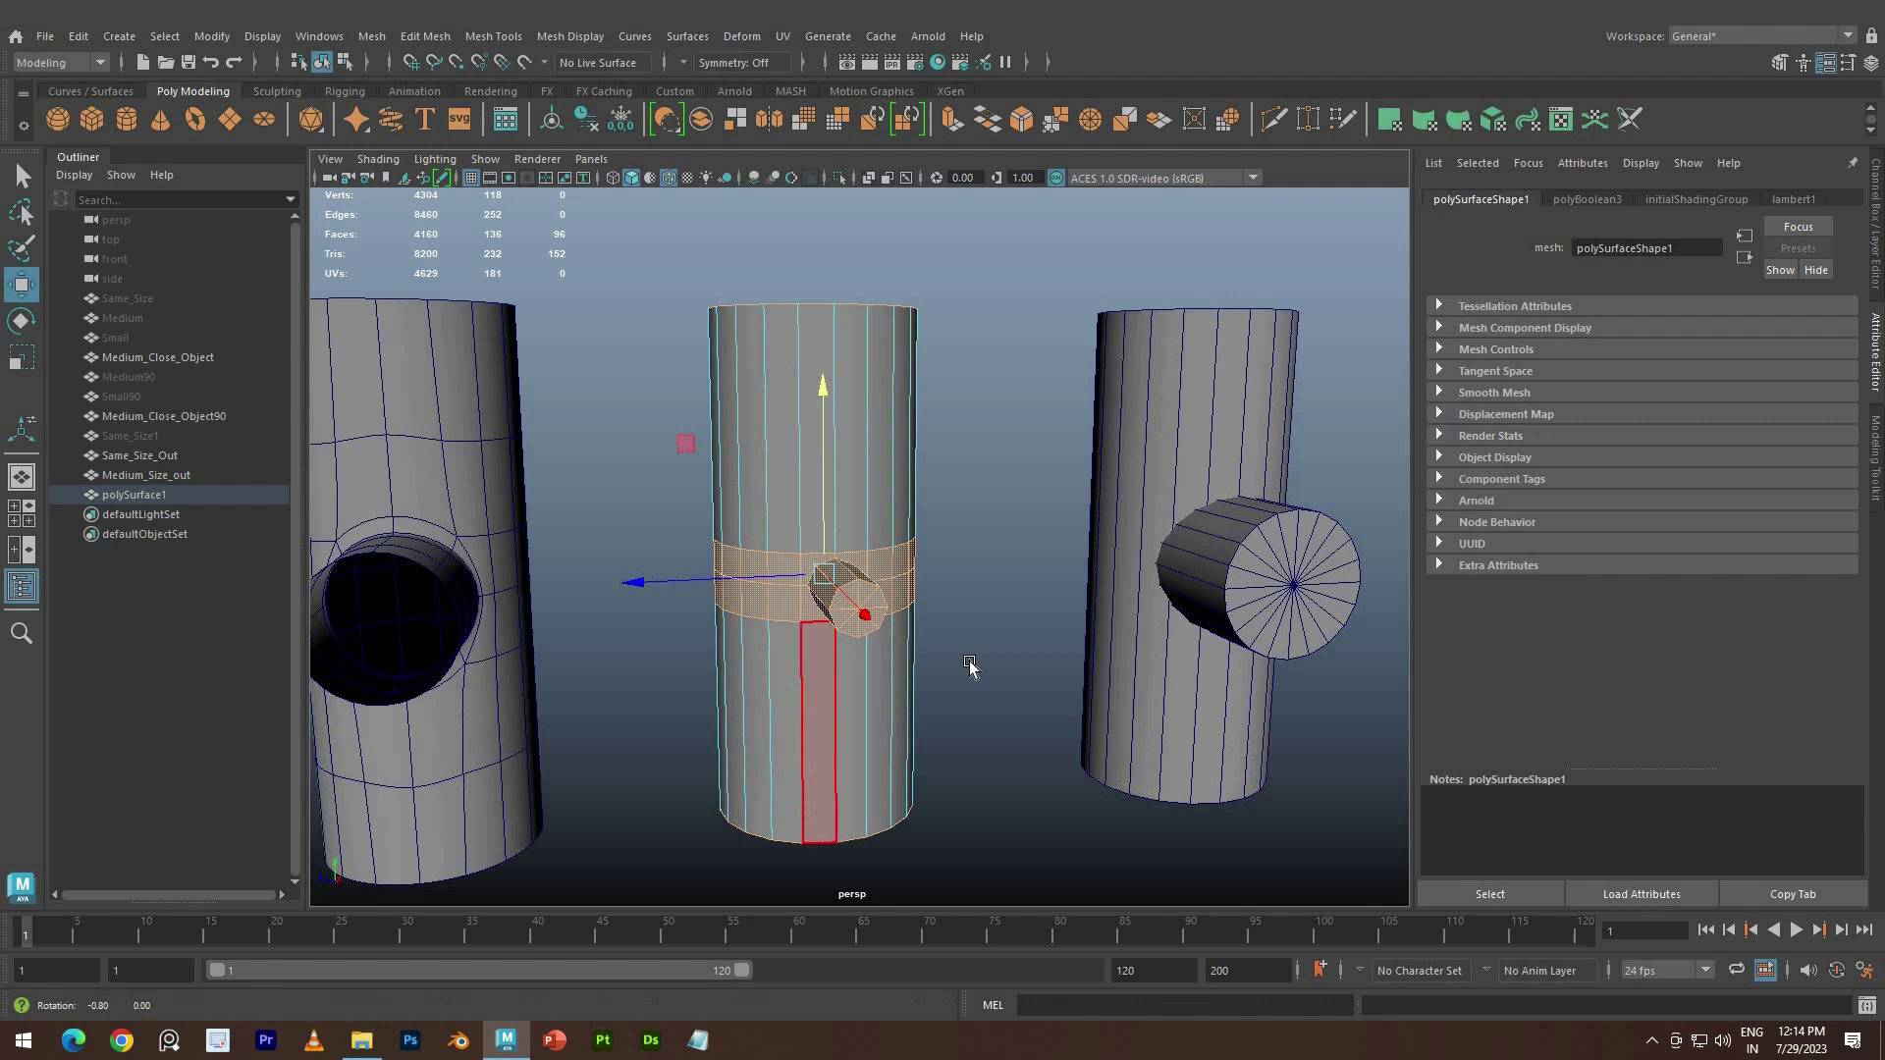
alt+drag(970, 666, 1149, 770)
alt+drag(786, 561, 725, 476)
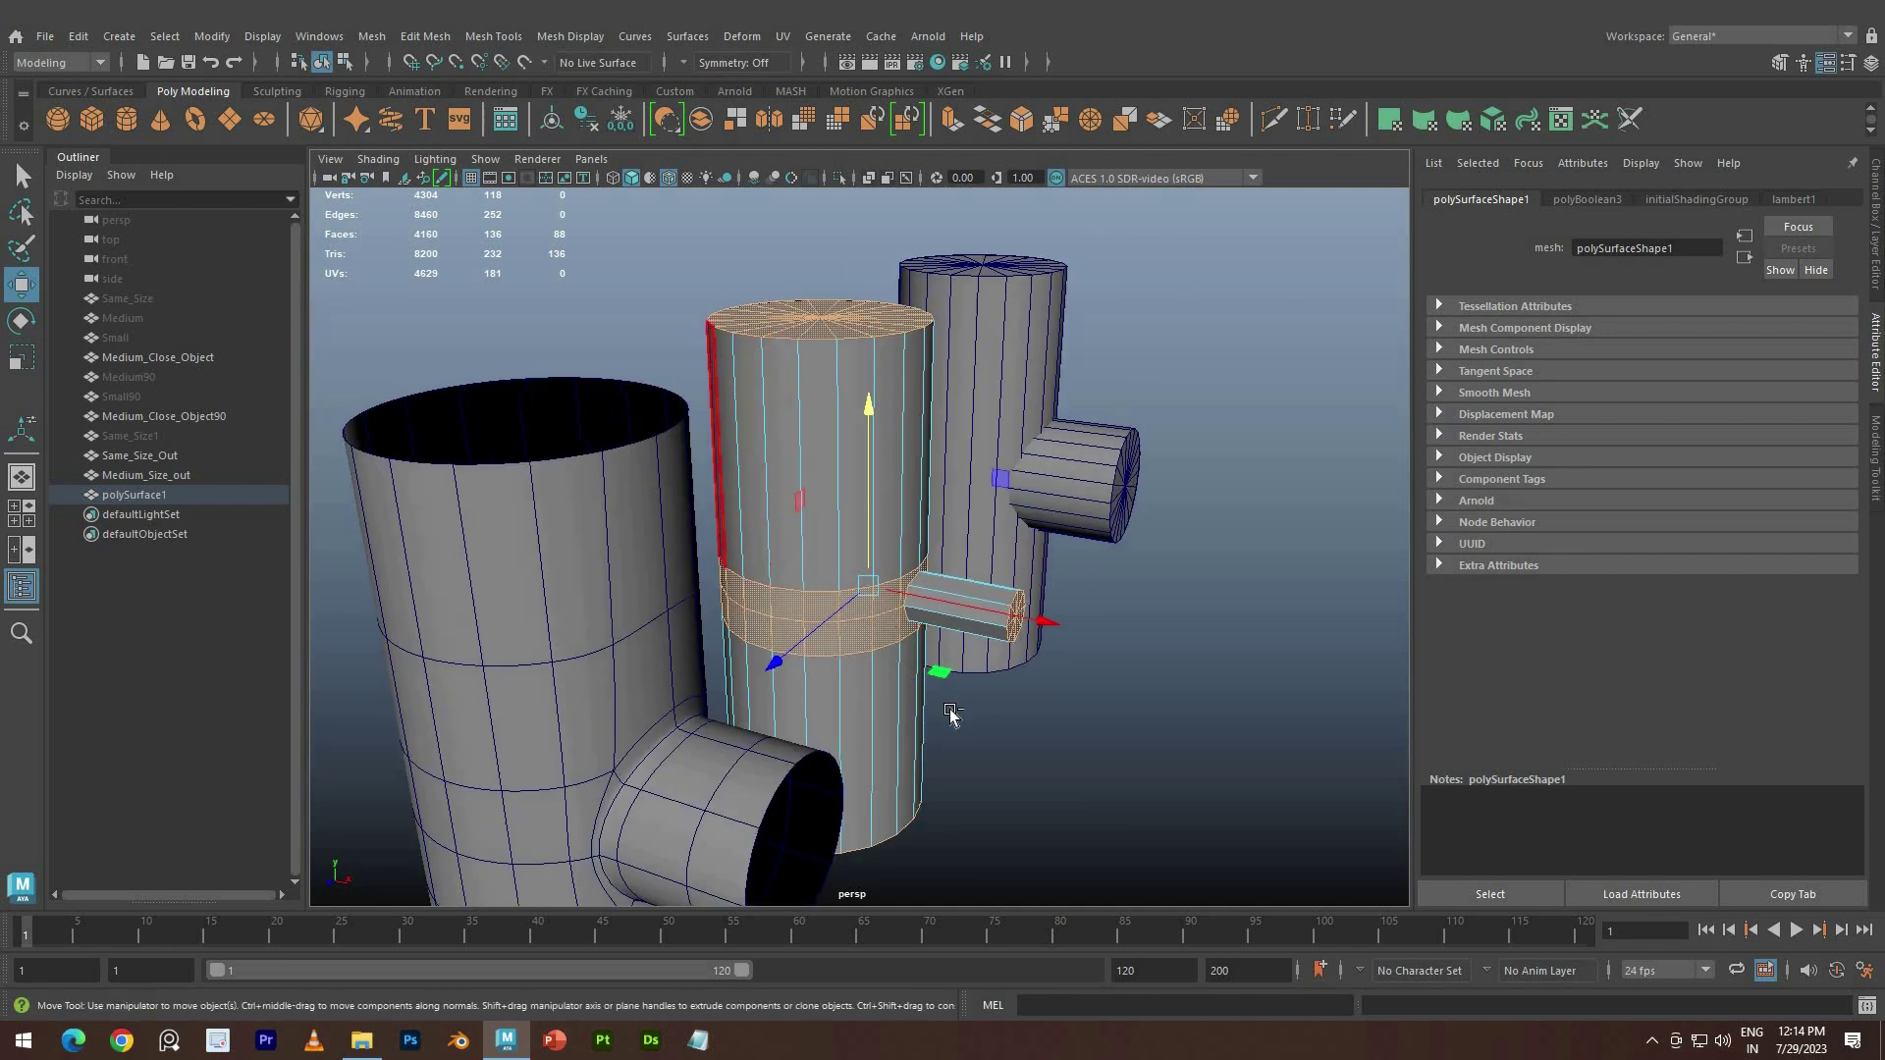
ctrl+drag(691, 640, 829, 660)
key(Delete)
Preview the small junction with smoothing to check its shading, and return to the unsmoothed display
scroll(808, 630, up, 6)
key(3)
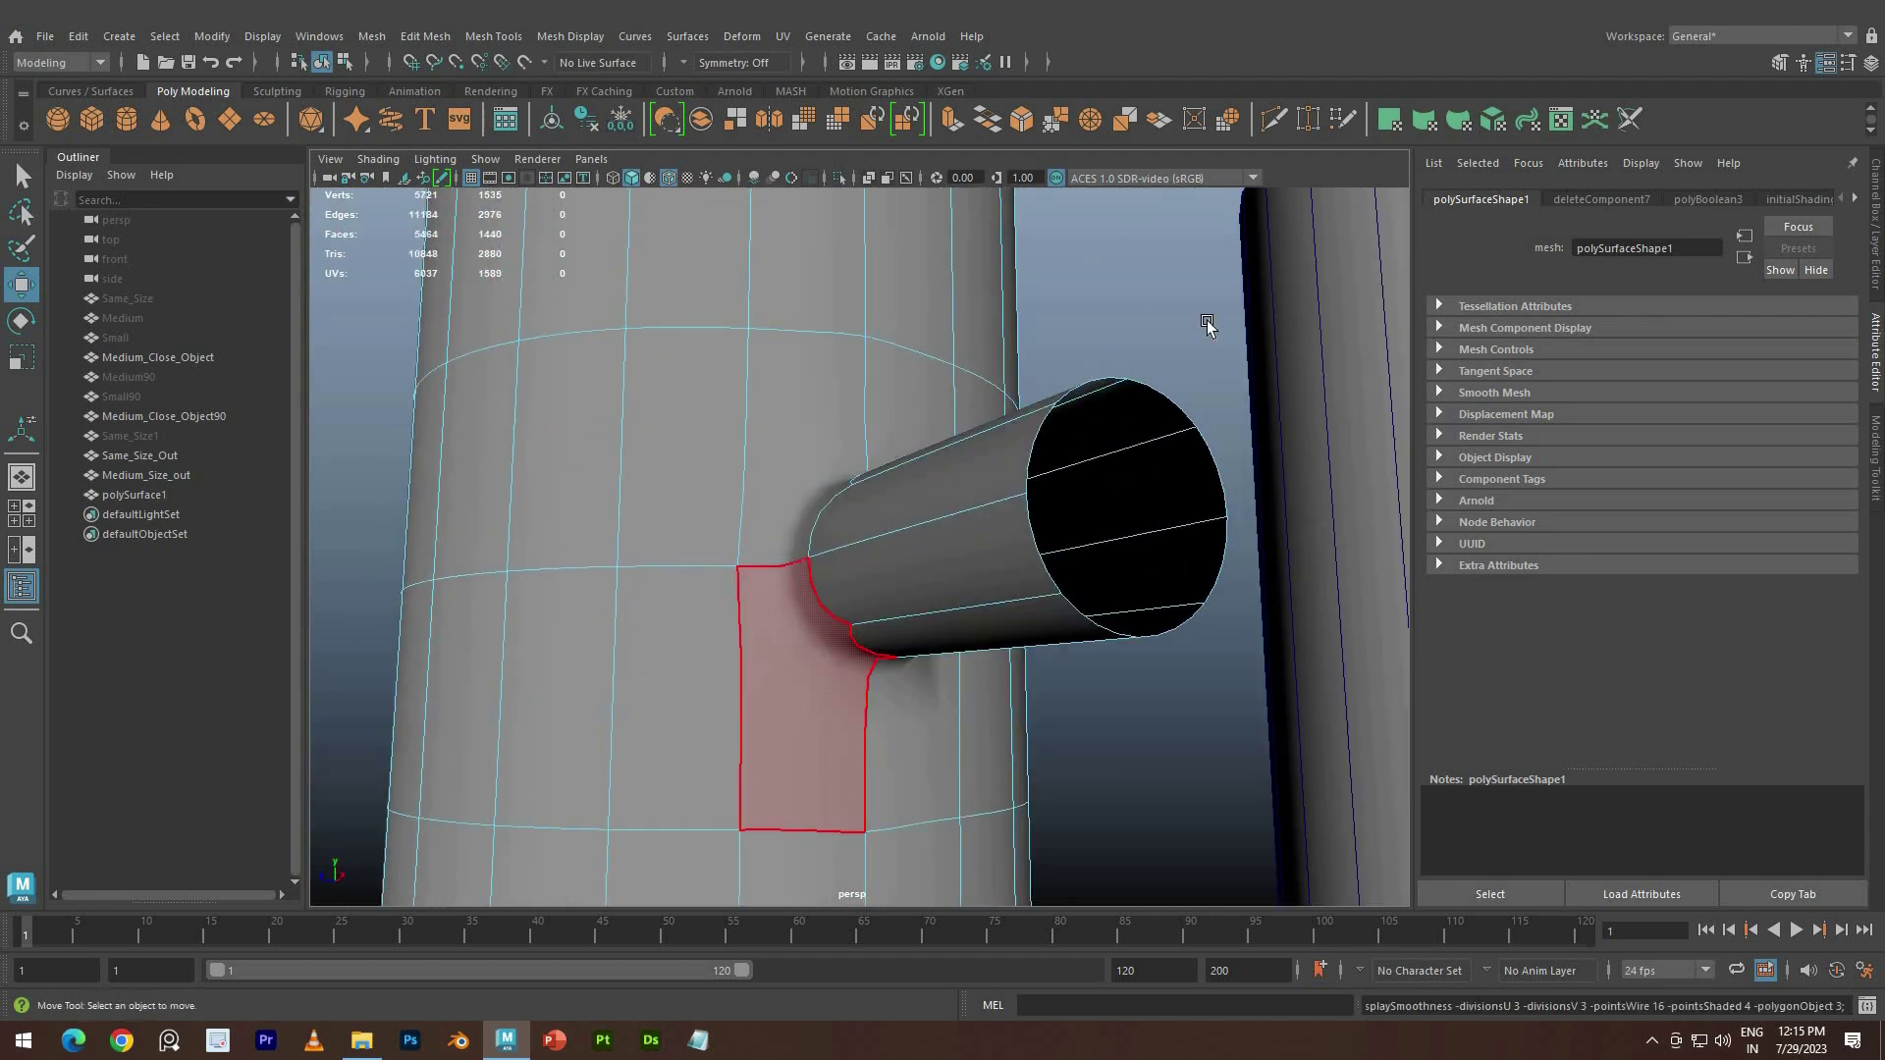
key(1)
Cut edges with Multi-Cut from the small branch's diagonal base vertices to the nearest corners of the surrounding tube loops
key(ctrl+shift+x)
alt+drag(926, 487, 756, 643)
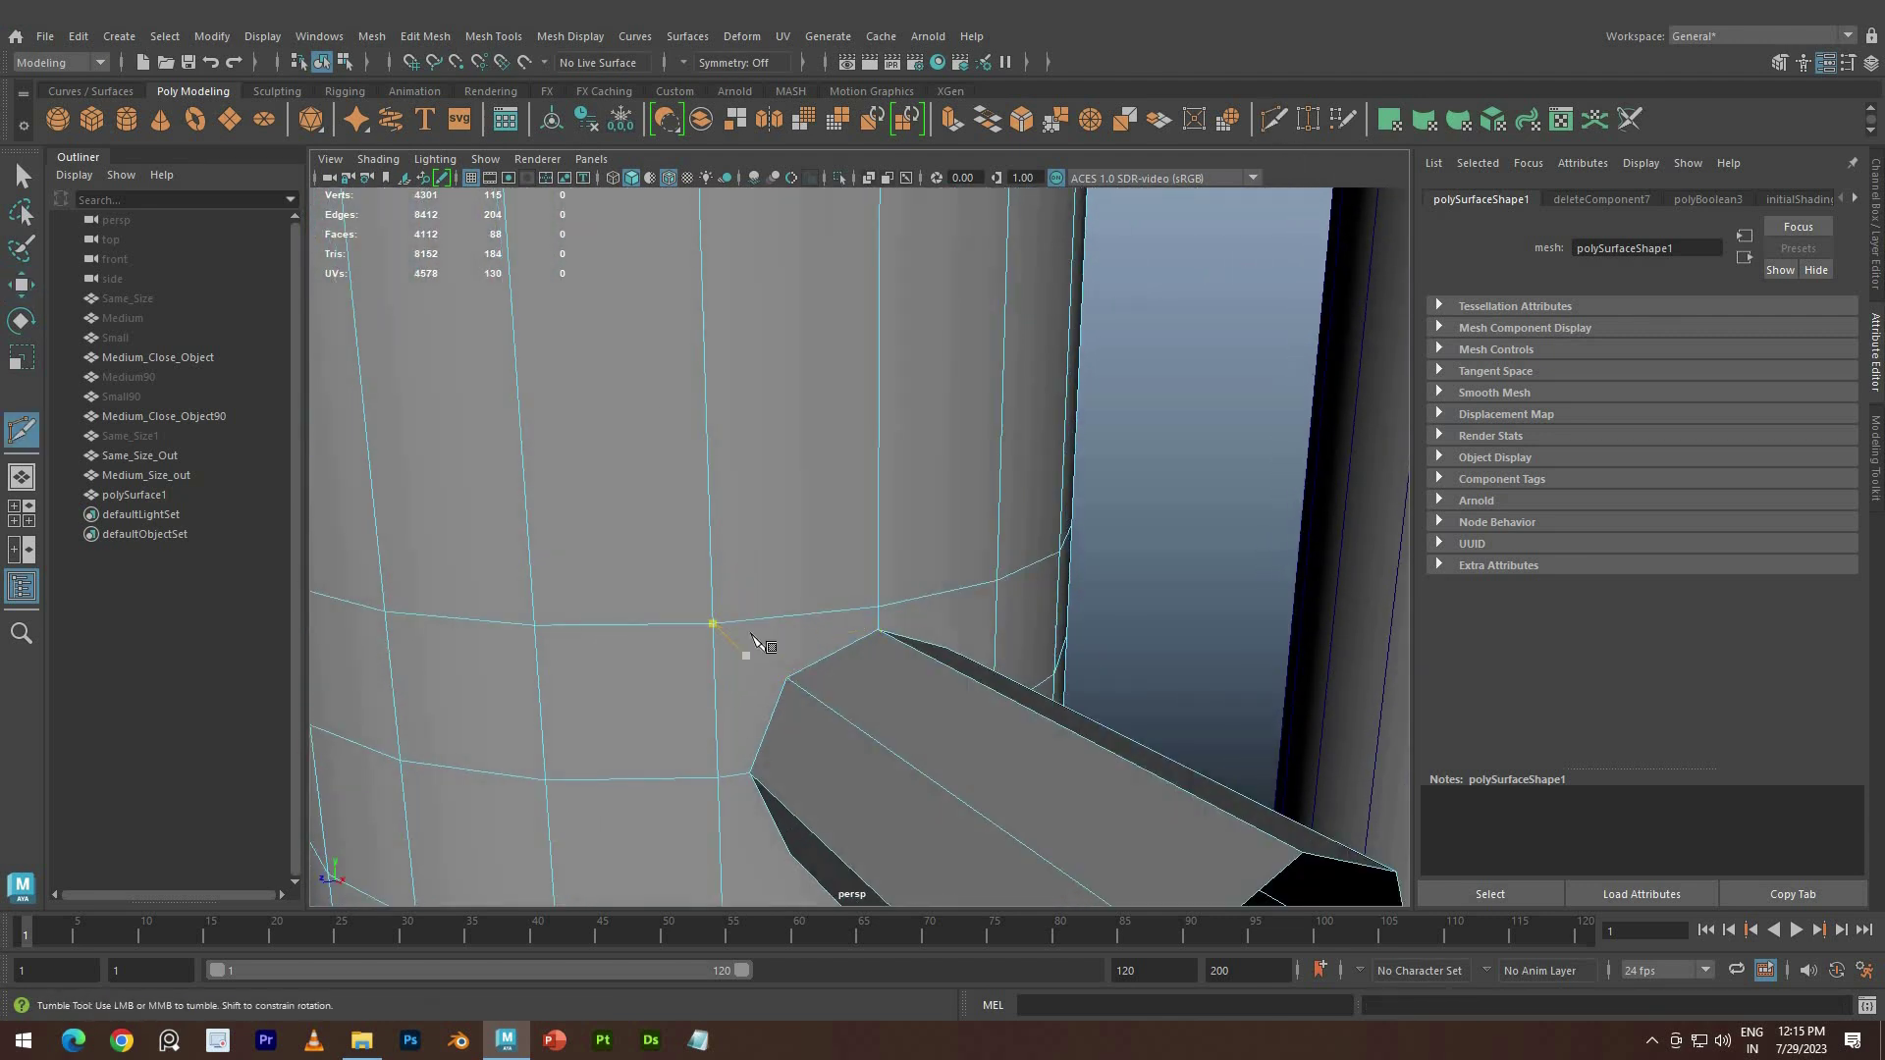
right_click(857, 648)
alt+drag(631, 680, 501, 678)
click(601, 663)
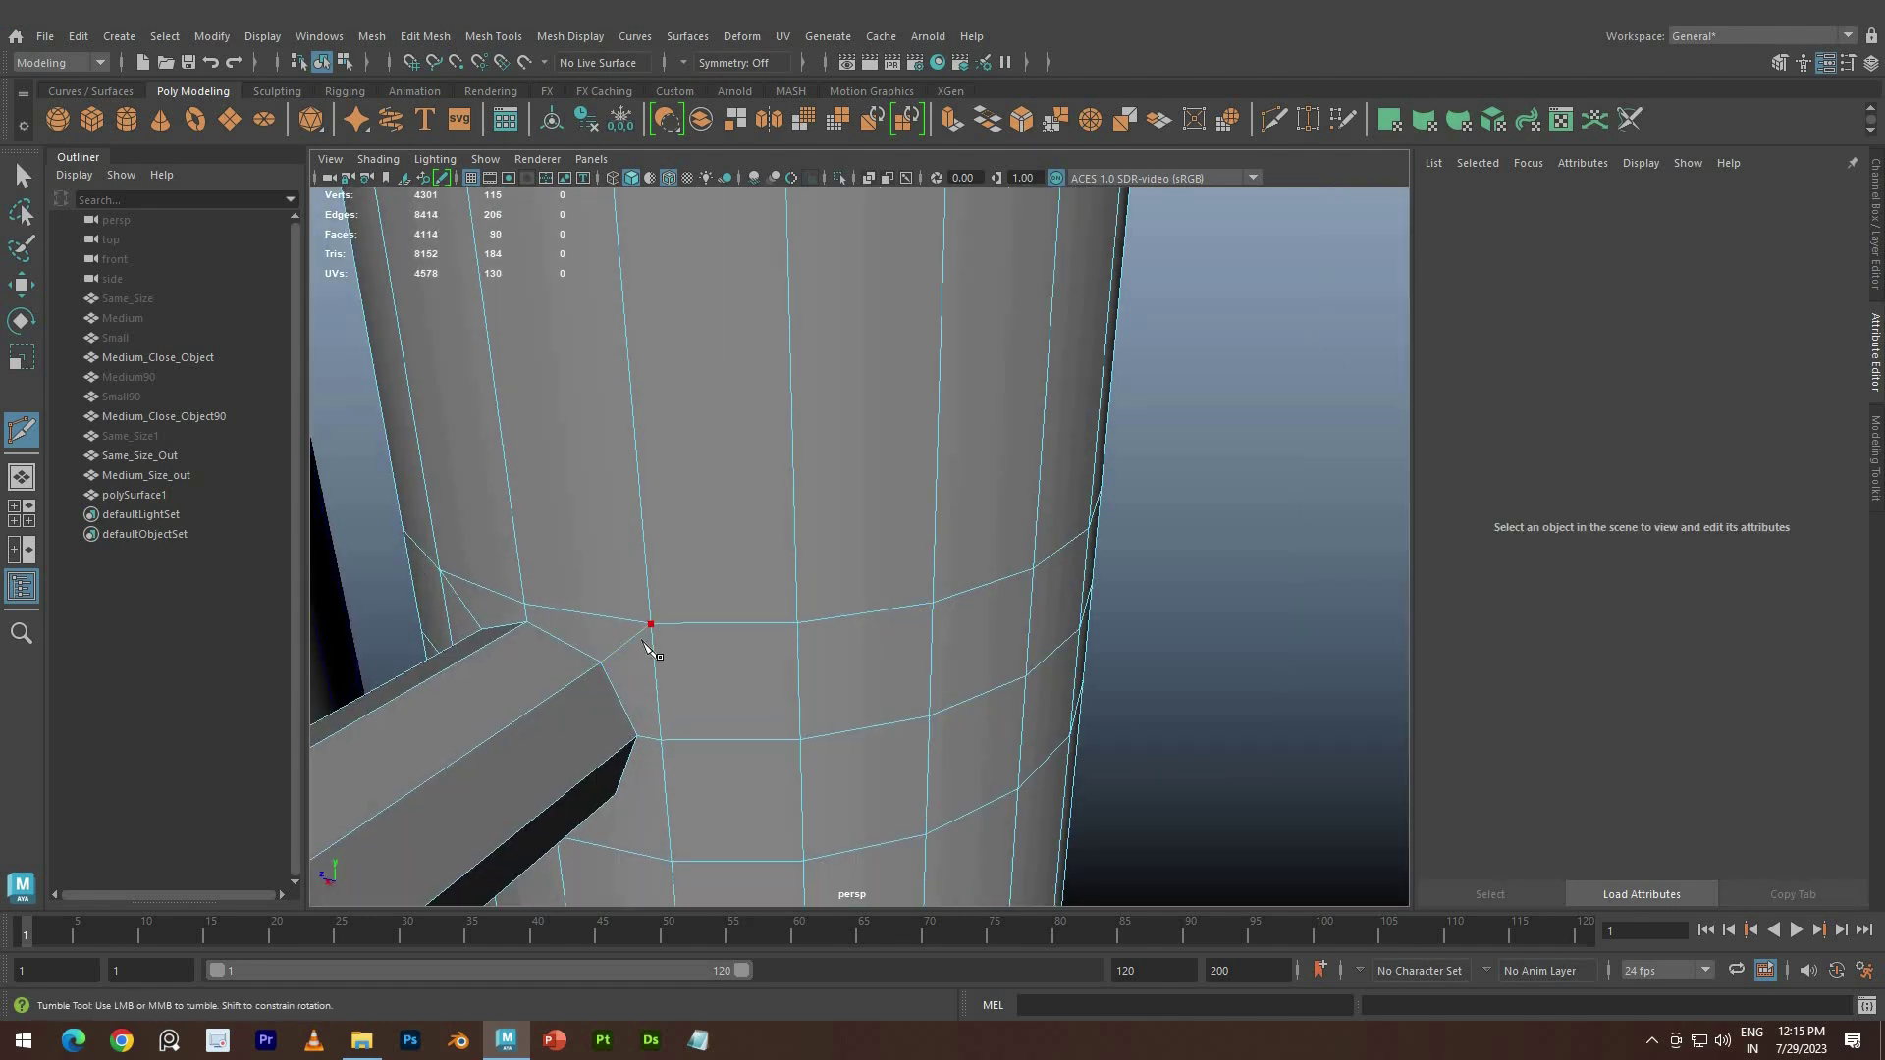
alt+drag(643, 640, 607, 496)
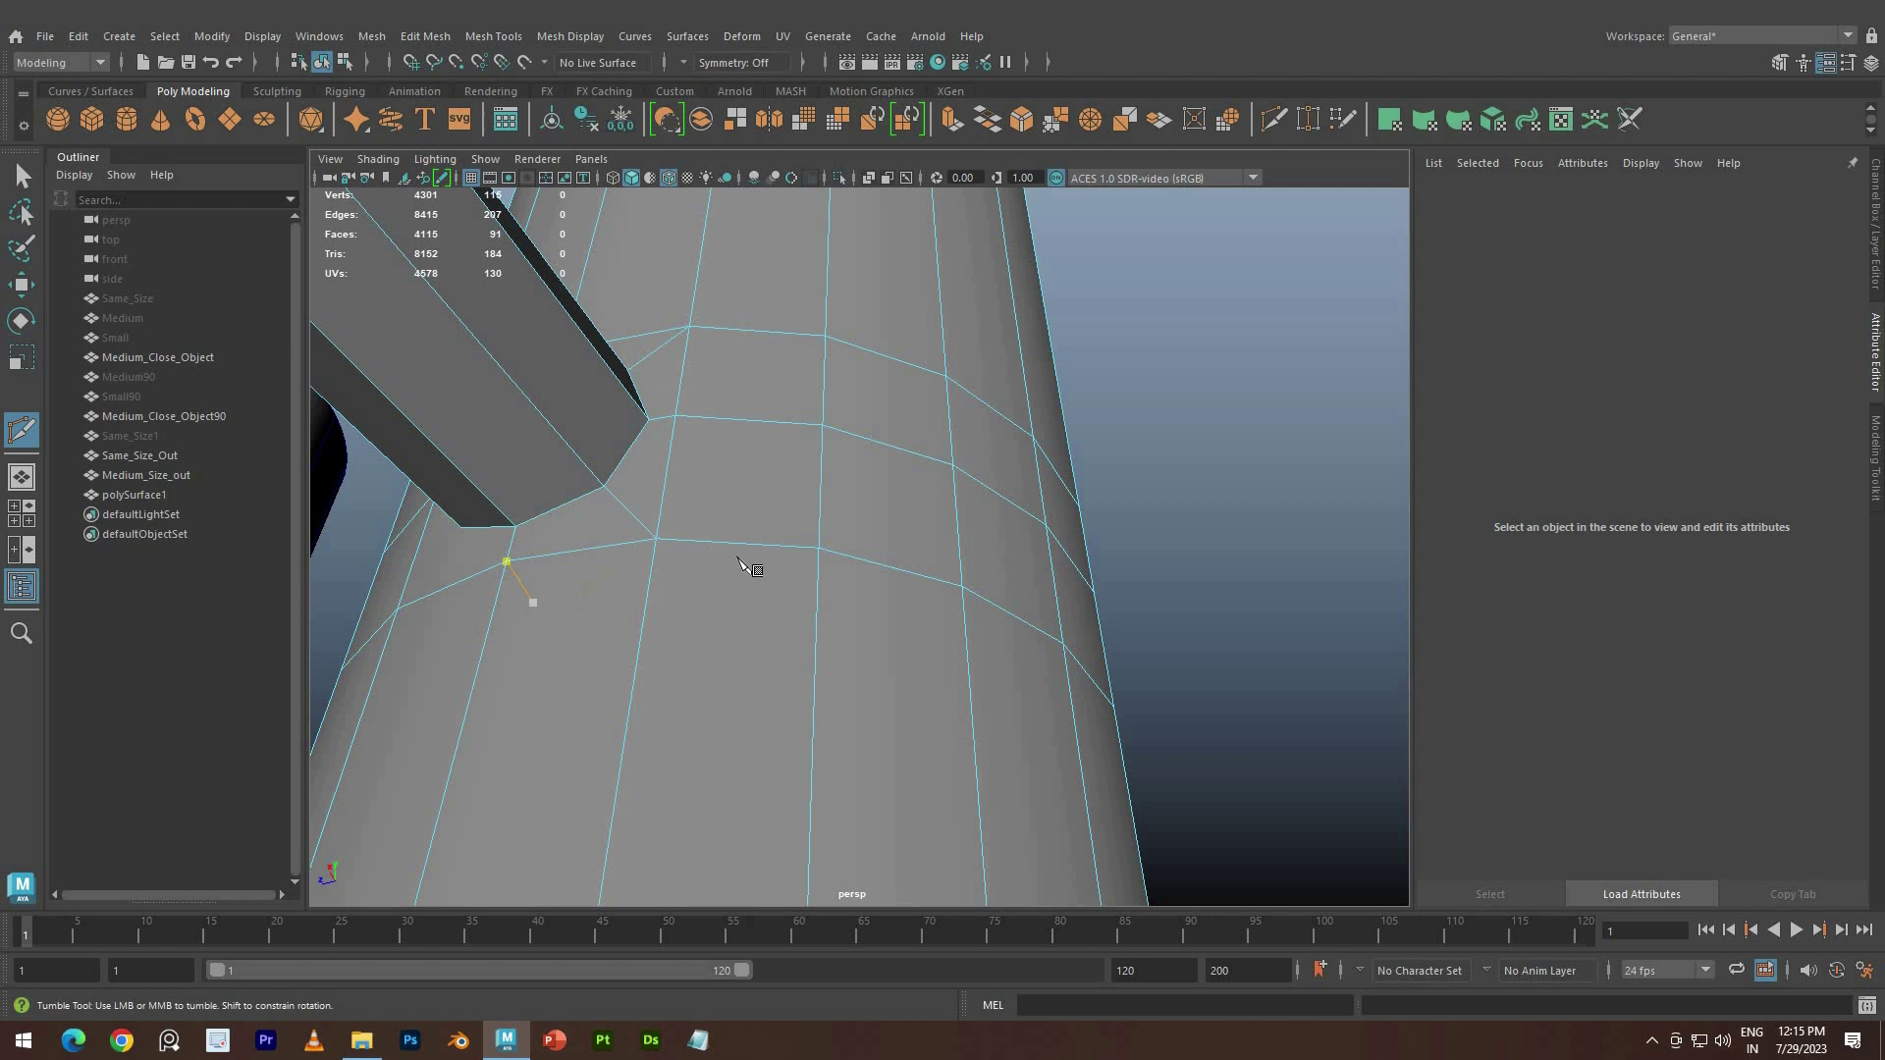
alt+drag(742, 562, 852, 528)
right_click(788, 631)
scroll(797, 532, up, 1)
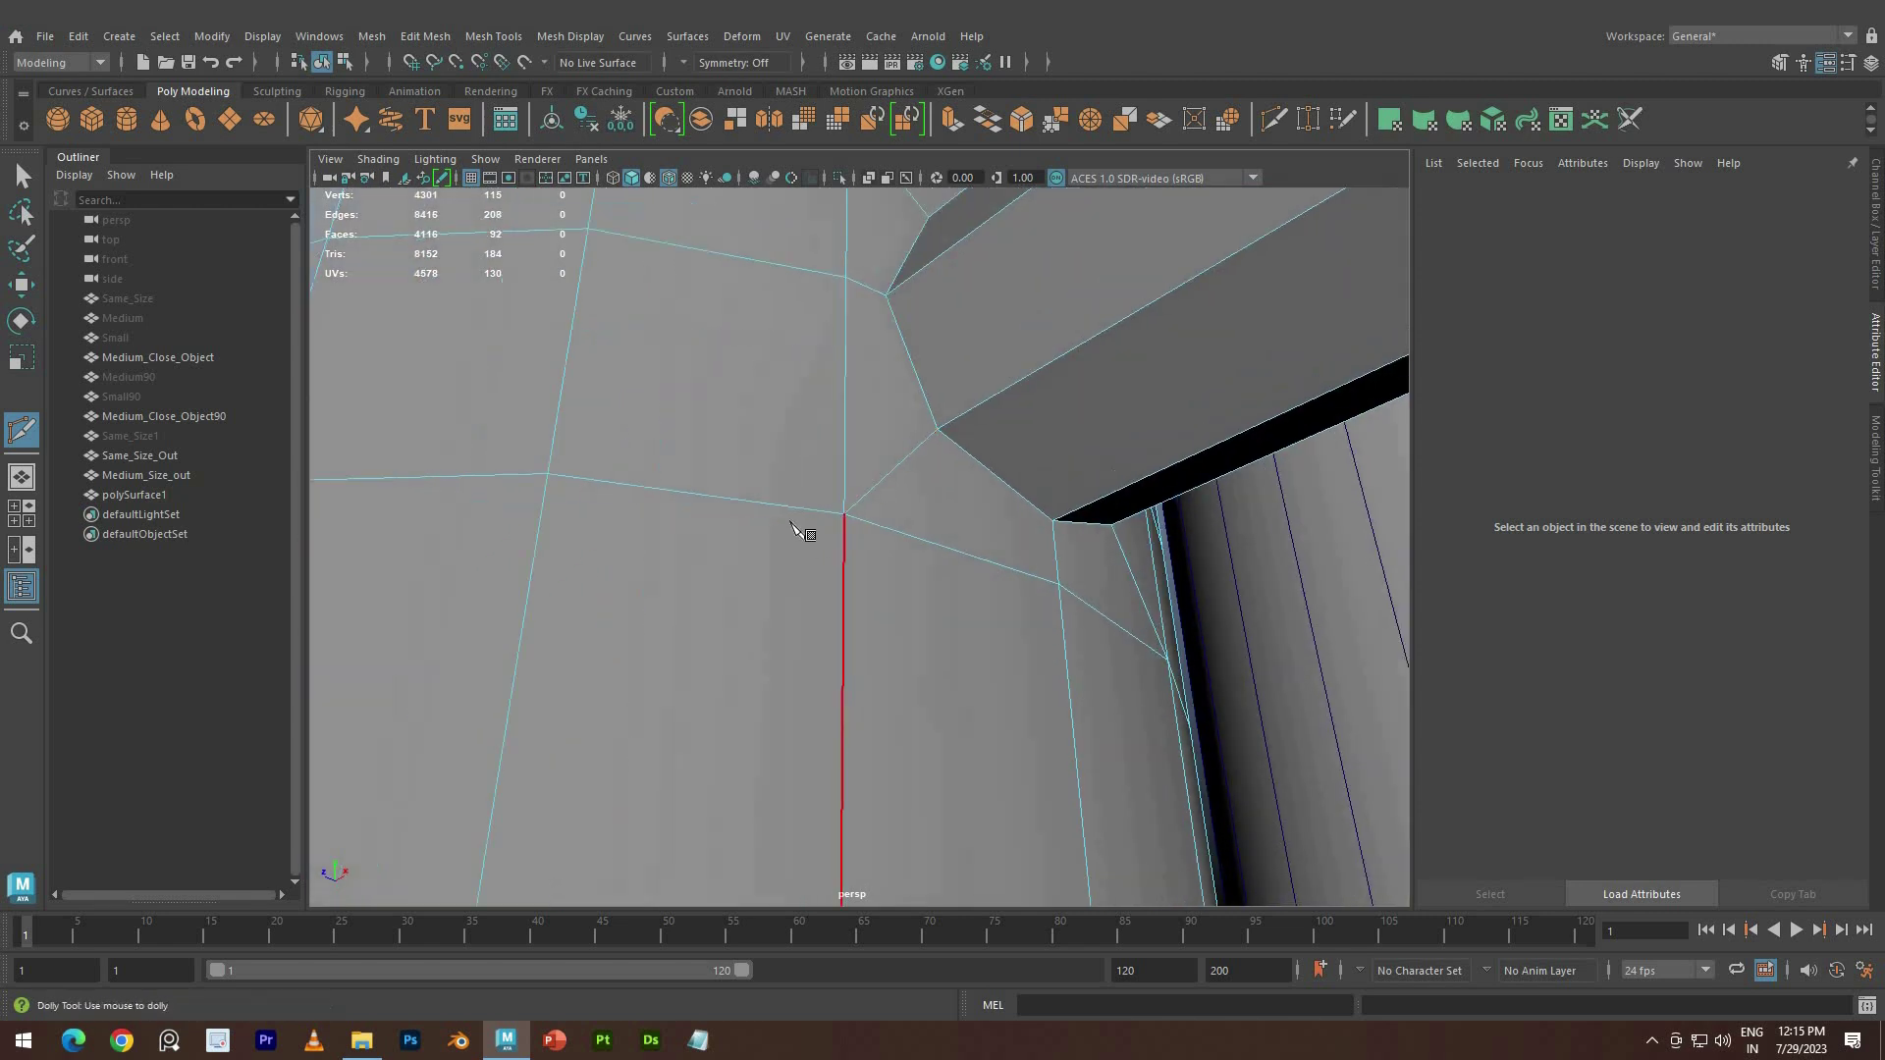
Insert supporting edge loops around the small branch's base and outer end and around the tube above and below it
scroll(797, 563, down, 6)
alt+drag(781, 568, 871, 606)
scroll(871, 606, up, 5)
alt+middle_drag(925, 633, 845, 591)
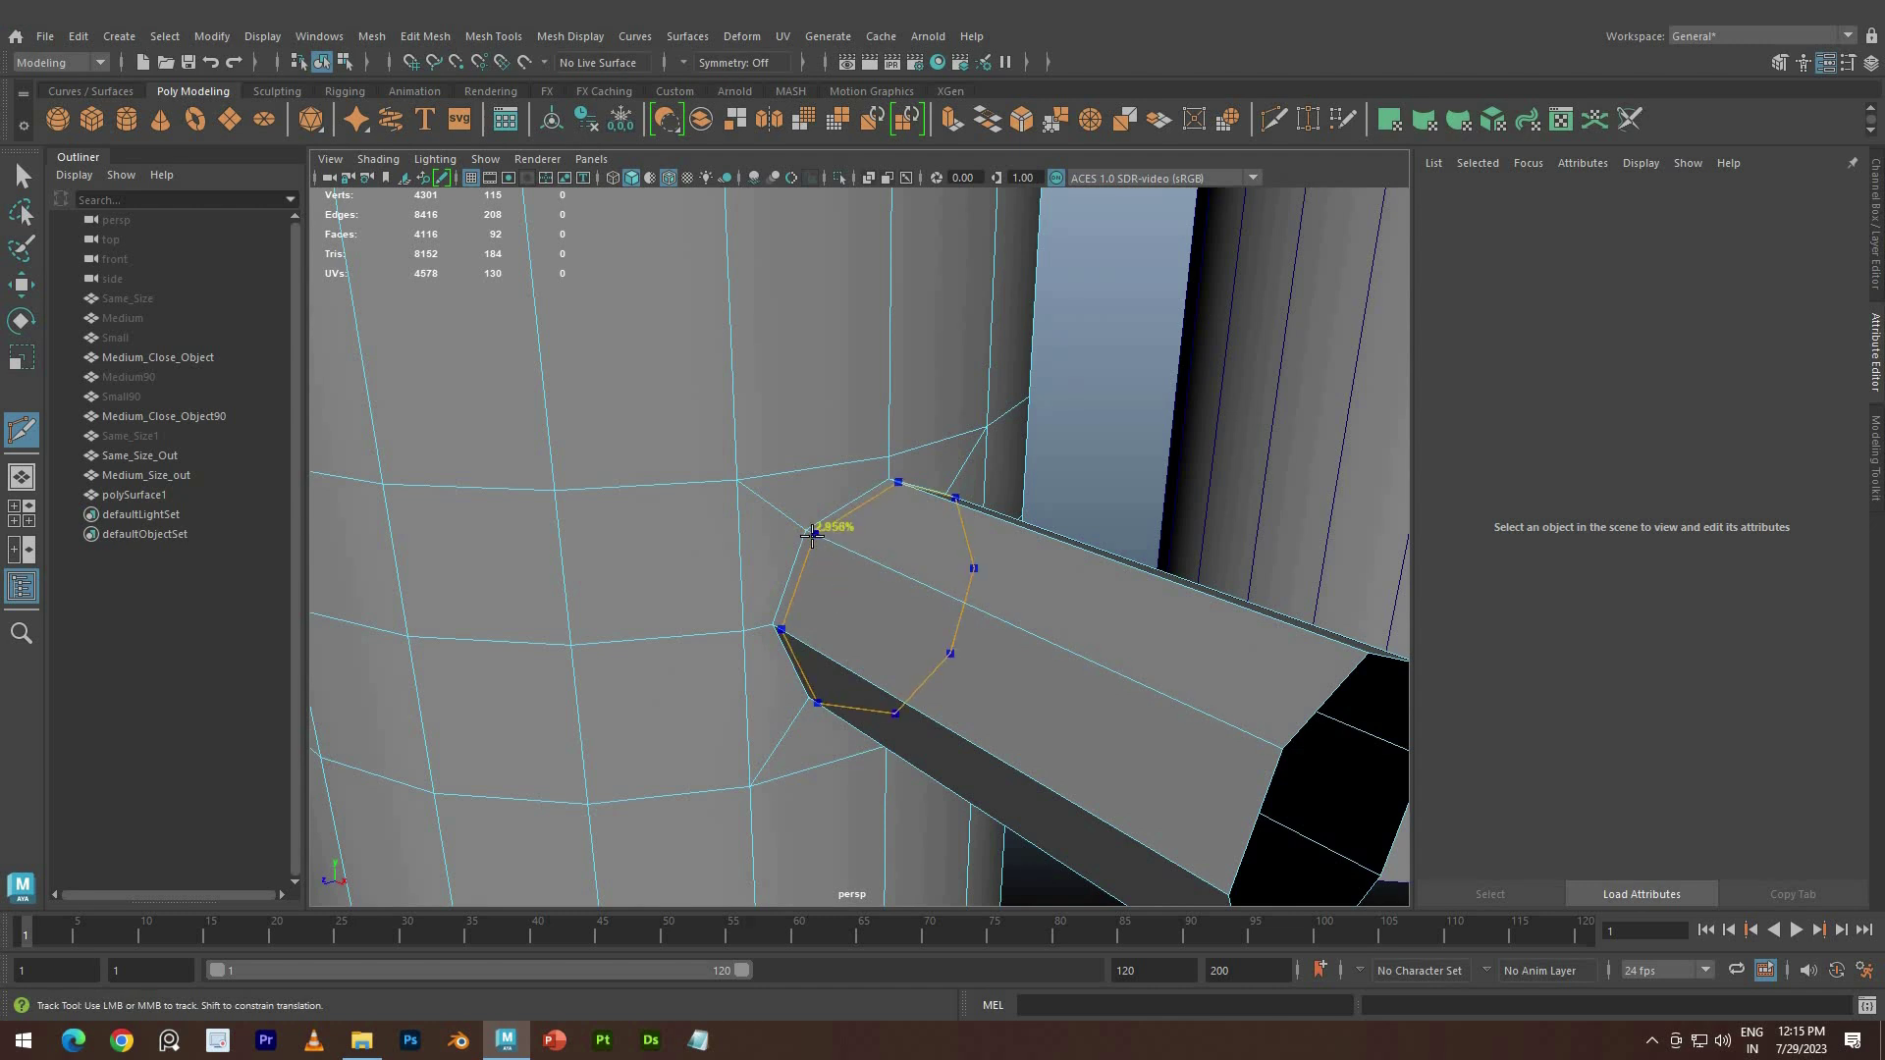
scroll(946, 582, down, 5)
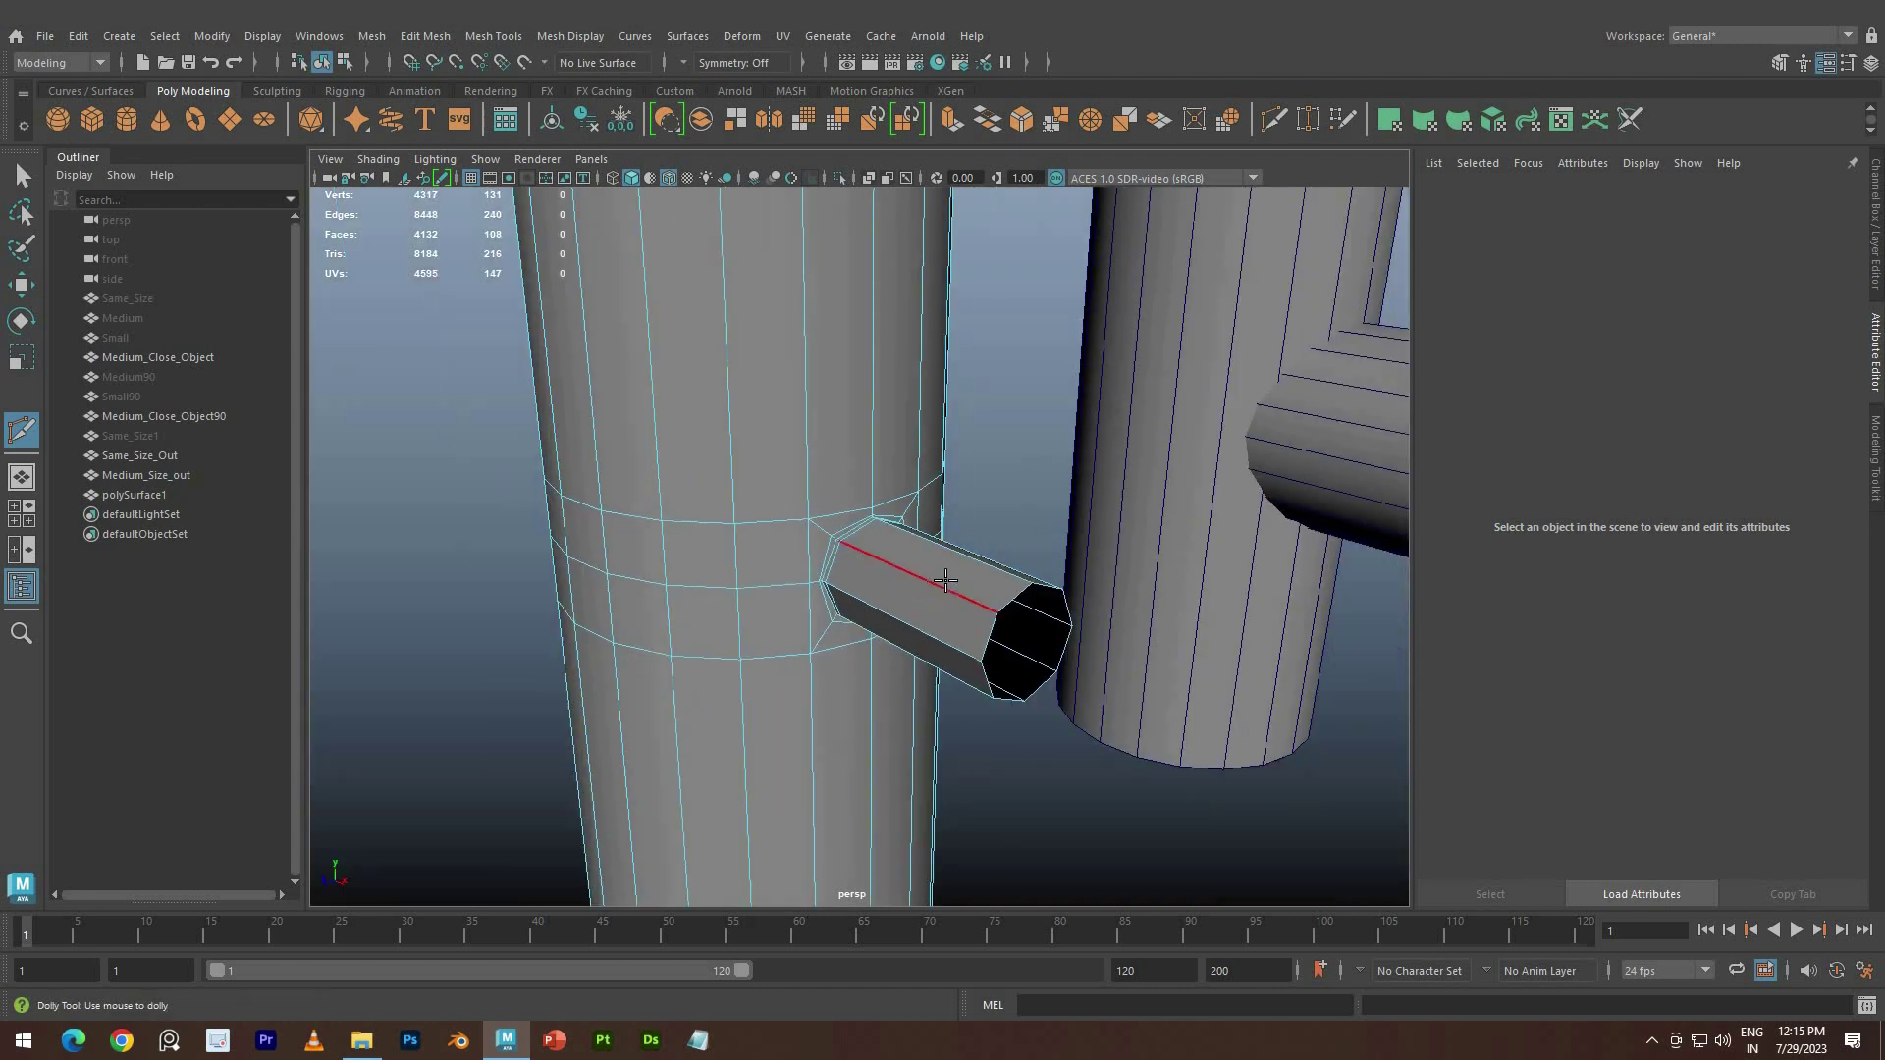
ctrl+click(853, 582)
scroll(854, 582, down, 4)
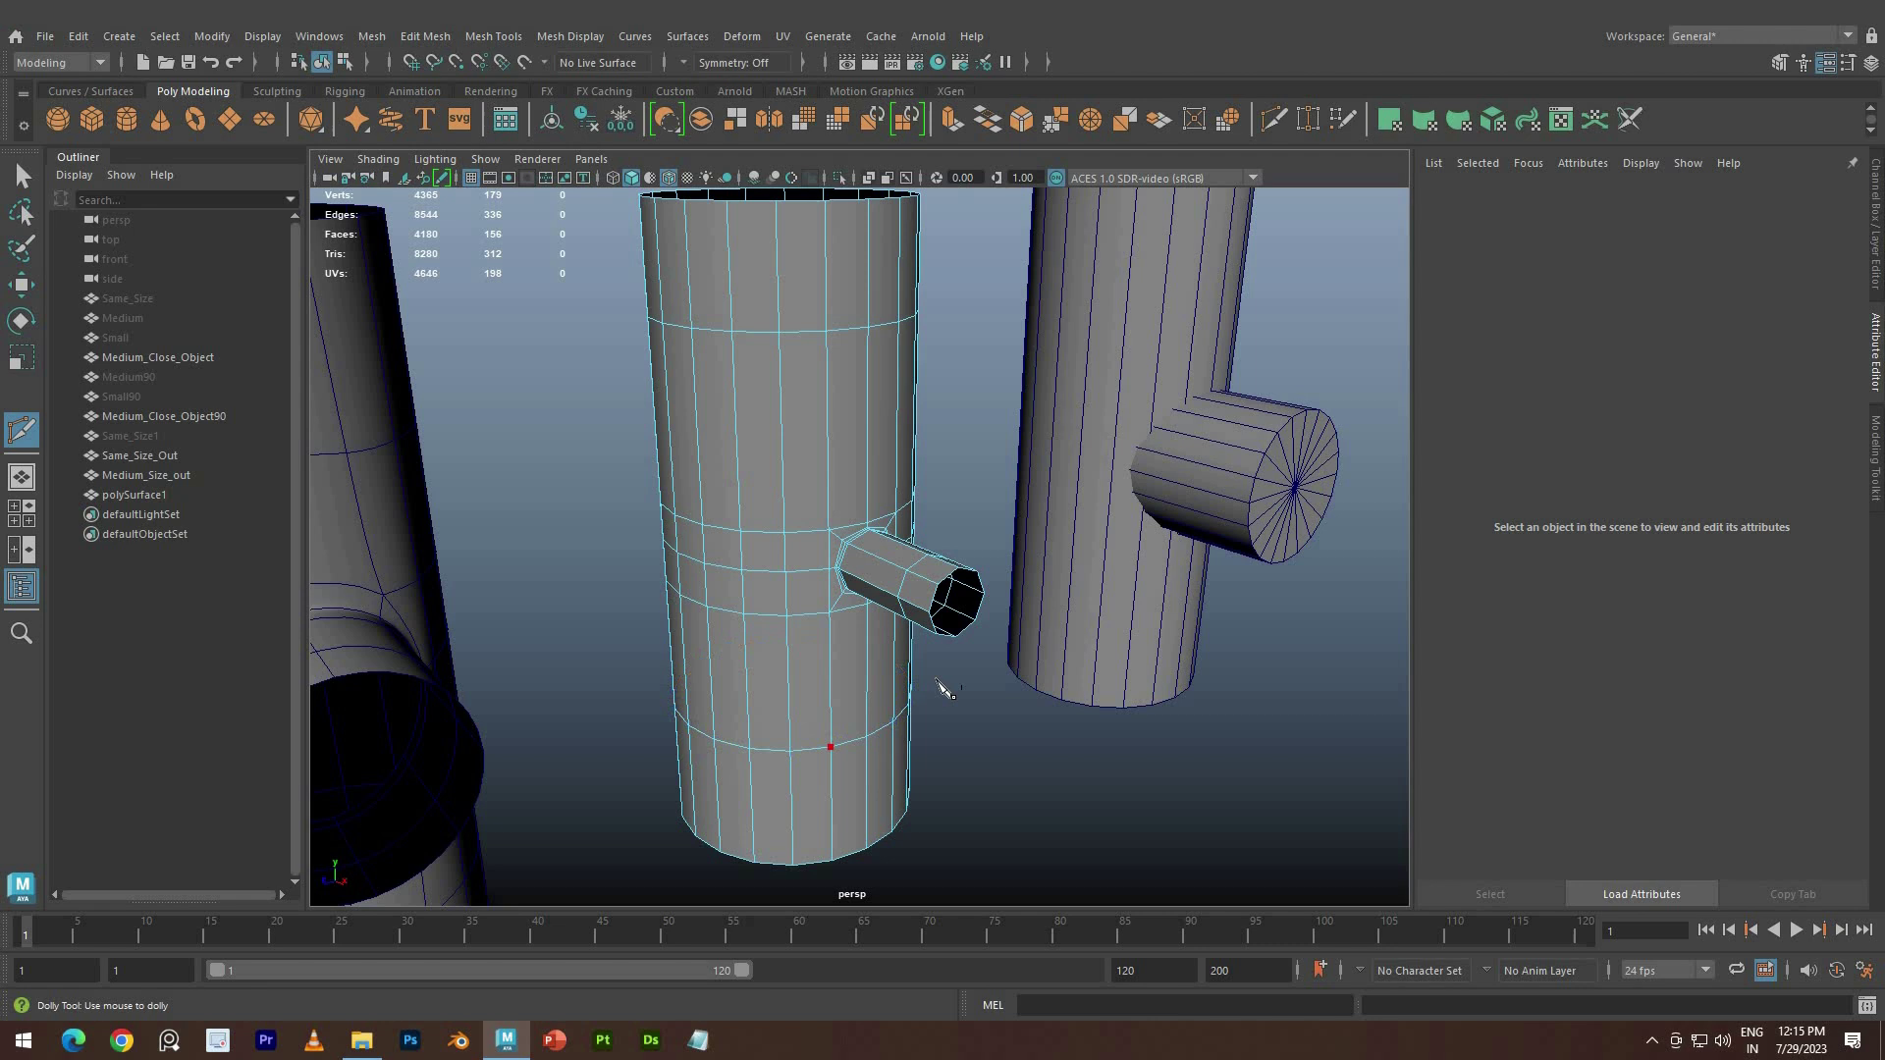
Display the small junction with smoothing and inspect it together with the other finished junctions without the wireframe overlay
key(q)
right_drag(515, 399, 618, 370)
click(769, 549)
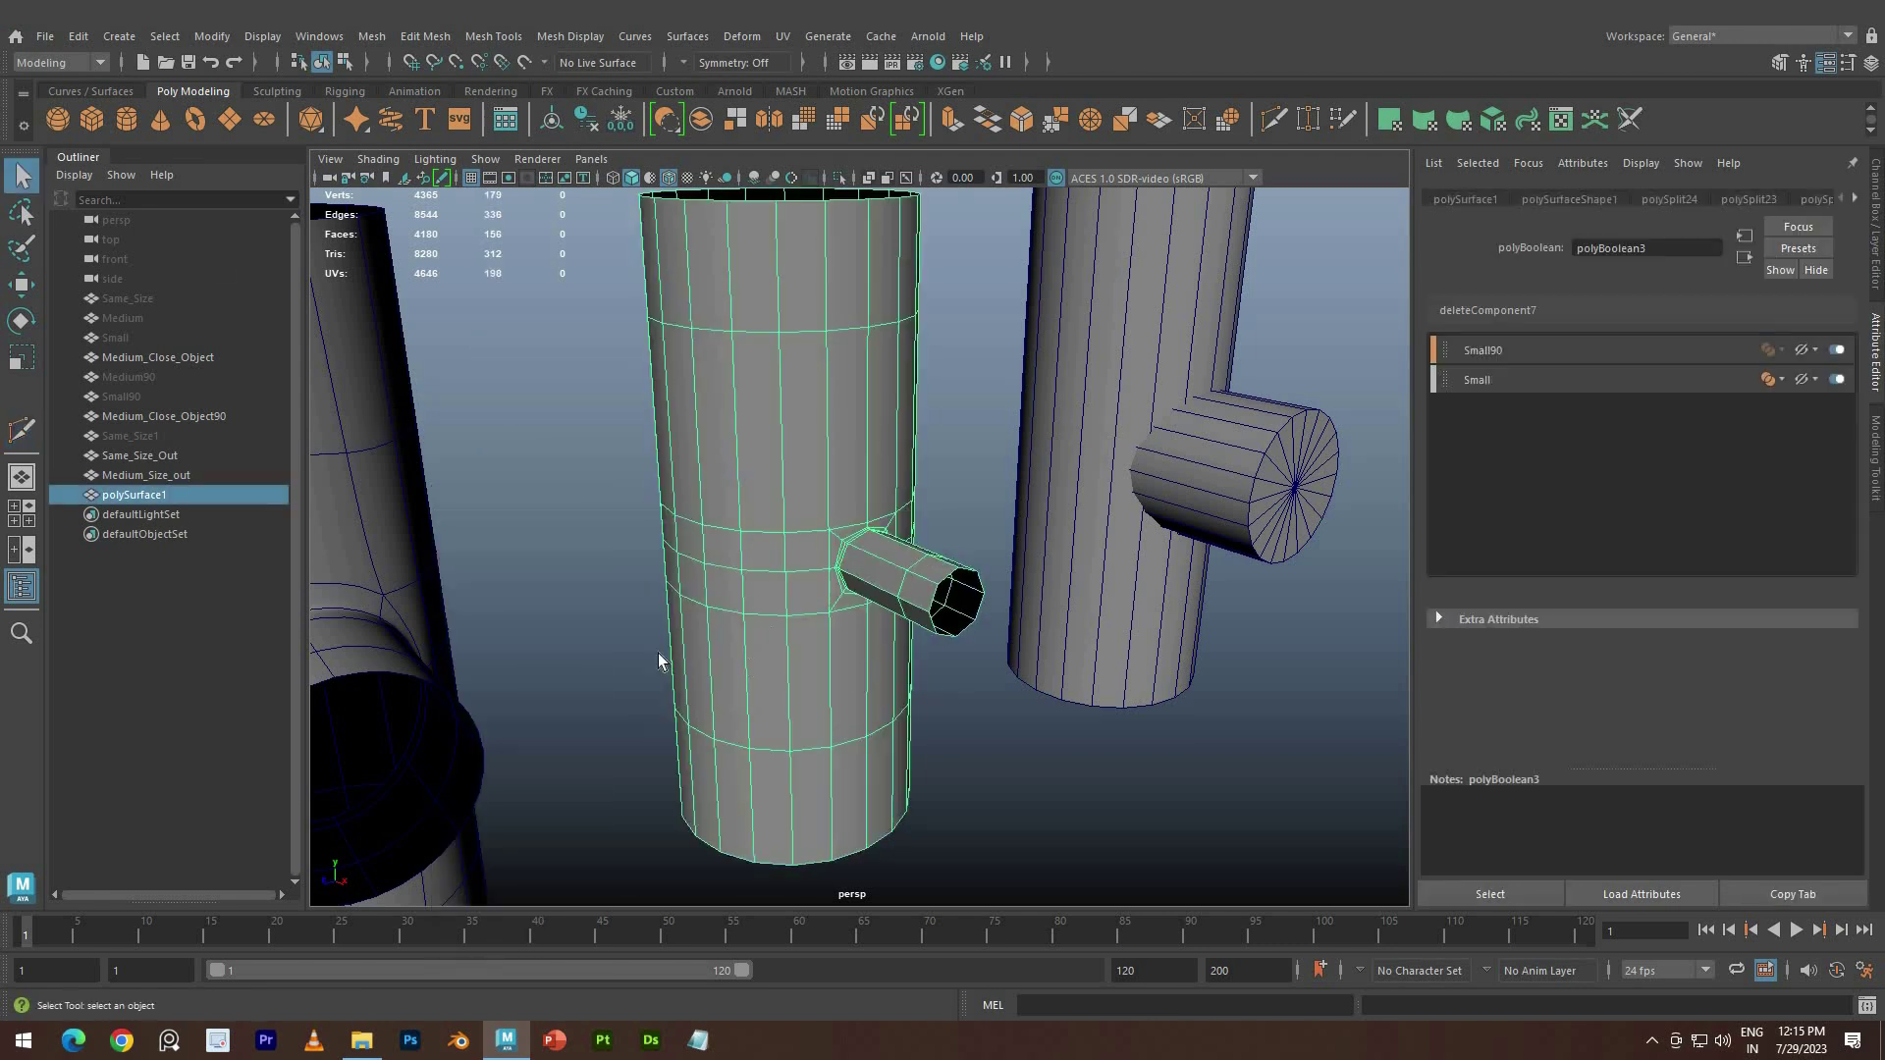
key(3)
click(658, 652)
alt+drag(658, 652, 685, 204)
alt+drag(629, 545, 768, 570)
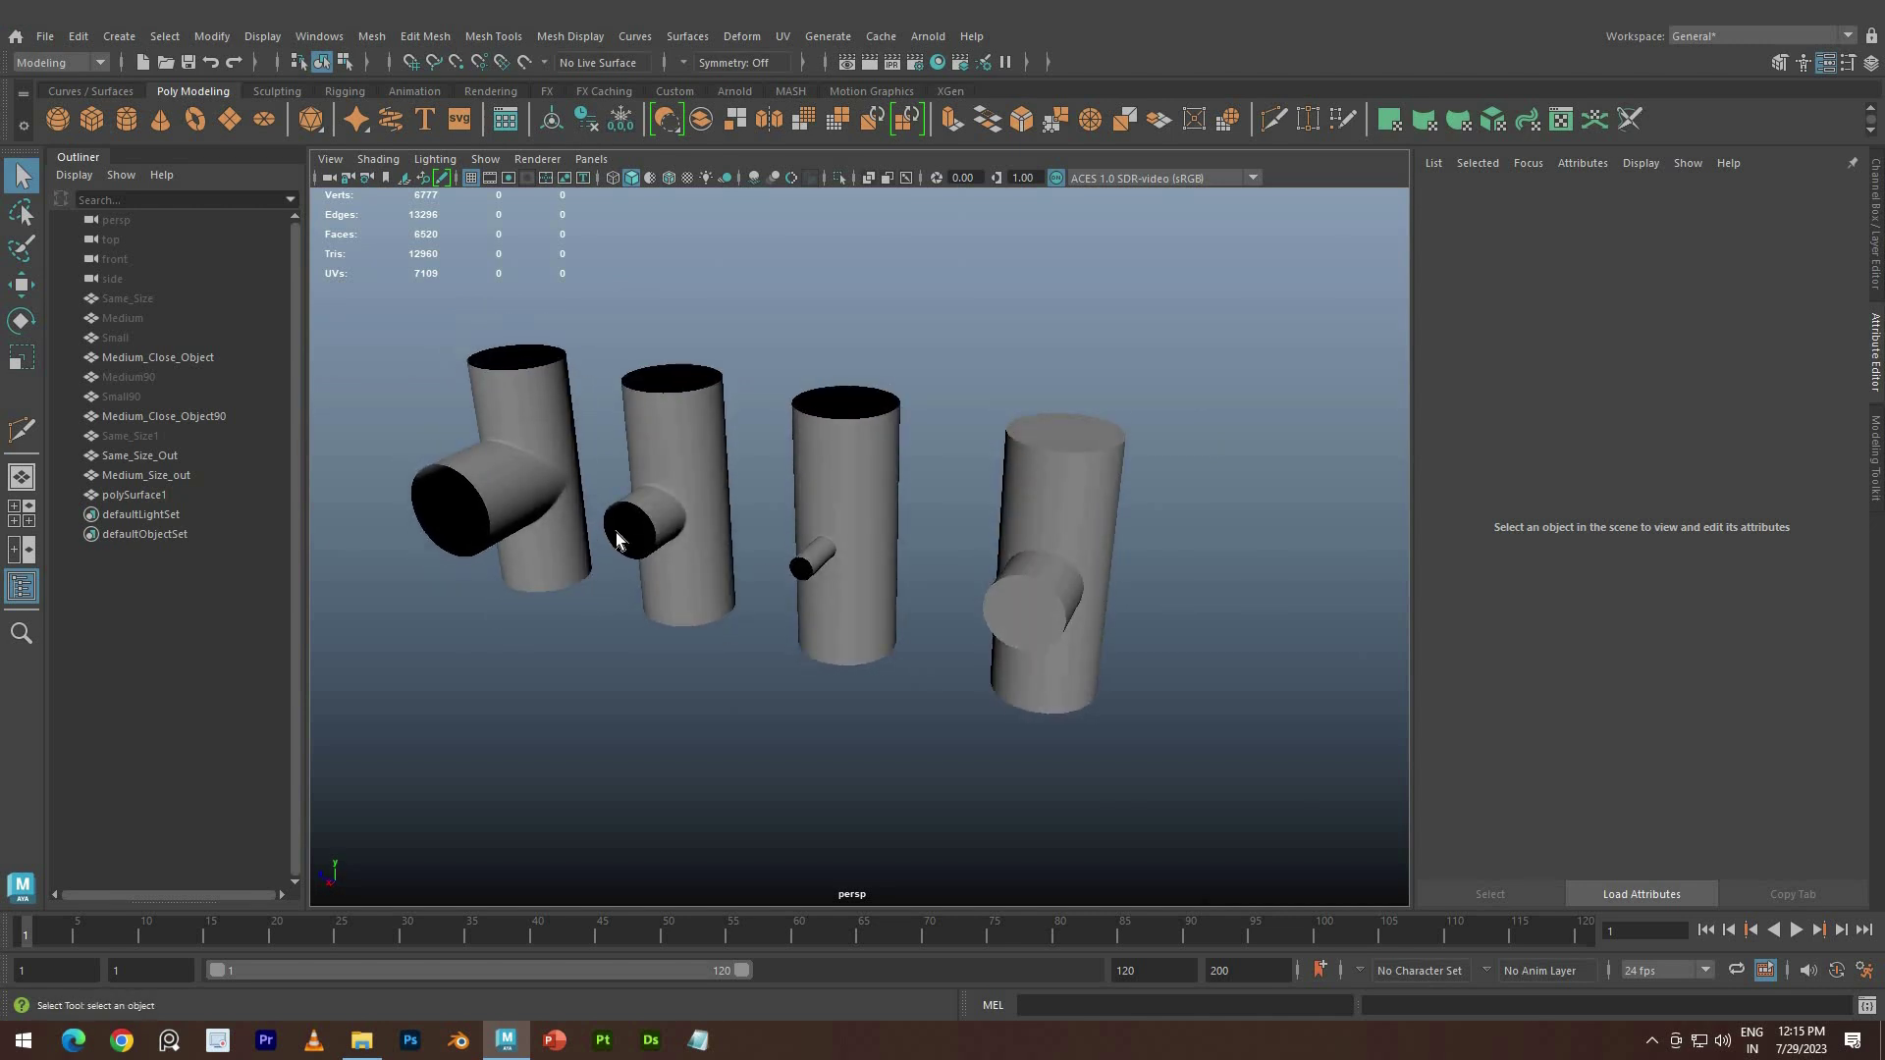
scroll(616, 532, up, 5)
alt+middle_drag(685, 695, 786, 810)
click(749, 701)
scroll(785, 609, down, 4)
click(811, 533)
scroll(858, 609, down, 10)
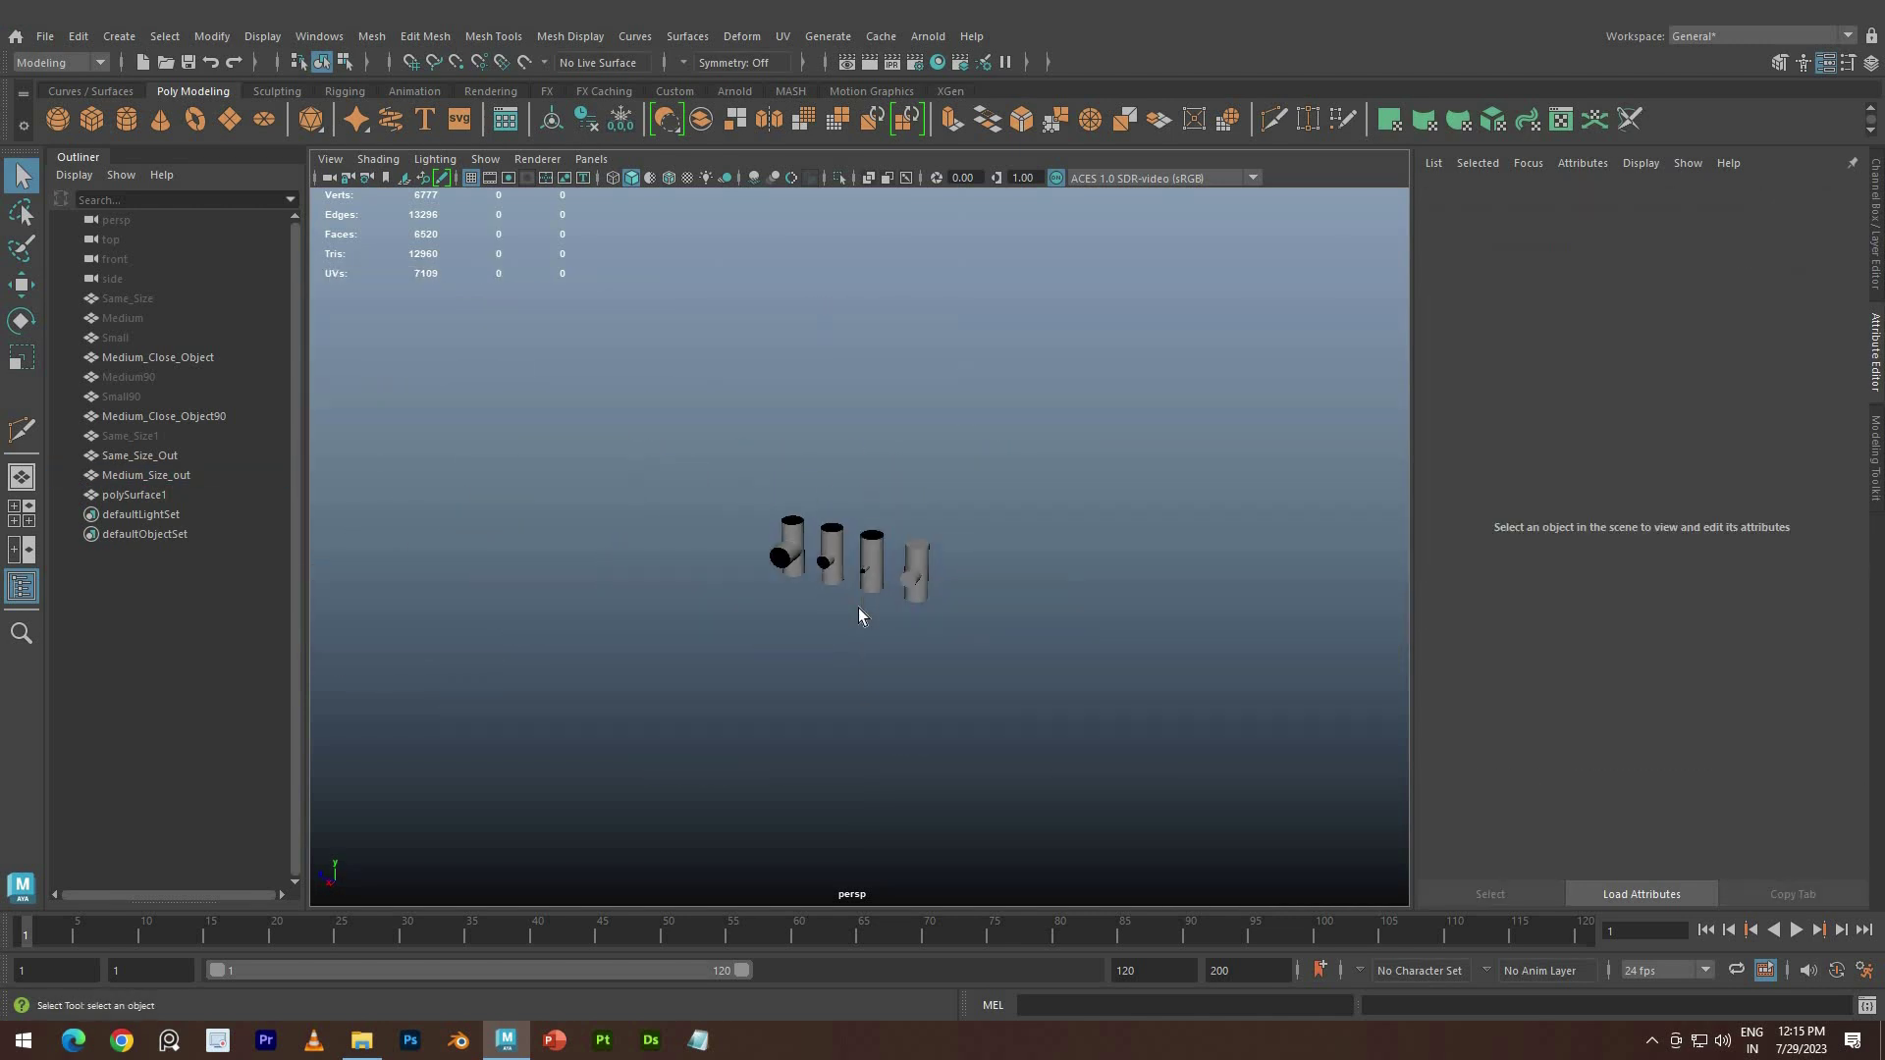
Select the vertical cylinder of the remaining capped pair and restore the wireframe overlay on the shaded models
scroll(1035, 639, up, 8)
click(1133, 634)
scroll(972, 550, up, 5)
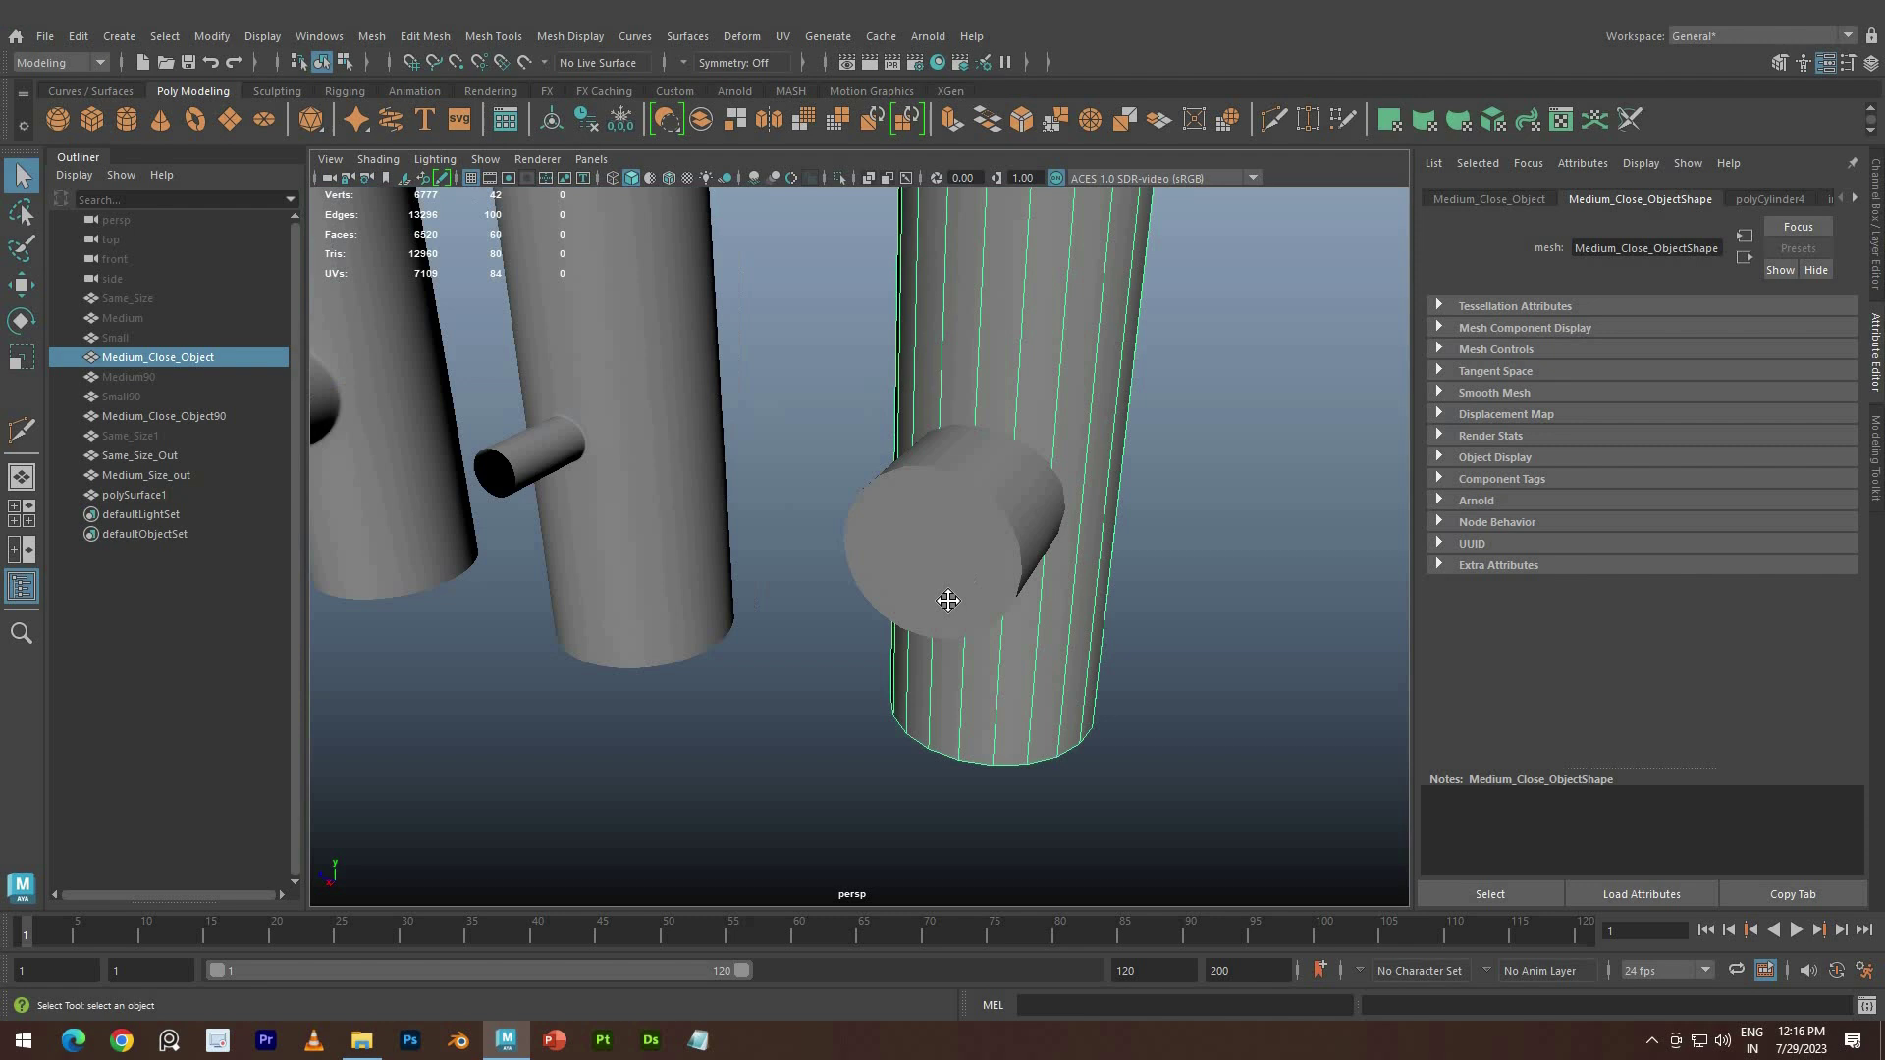
scroll(948, 600, down, 5)
click(1081, 550)
alt+drag(1009, 563, 992, 501)
click(921, 592)
scroll(923, 601, up, 3)
click(984, 471)
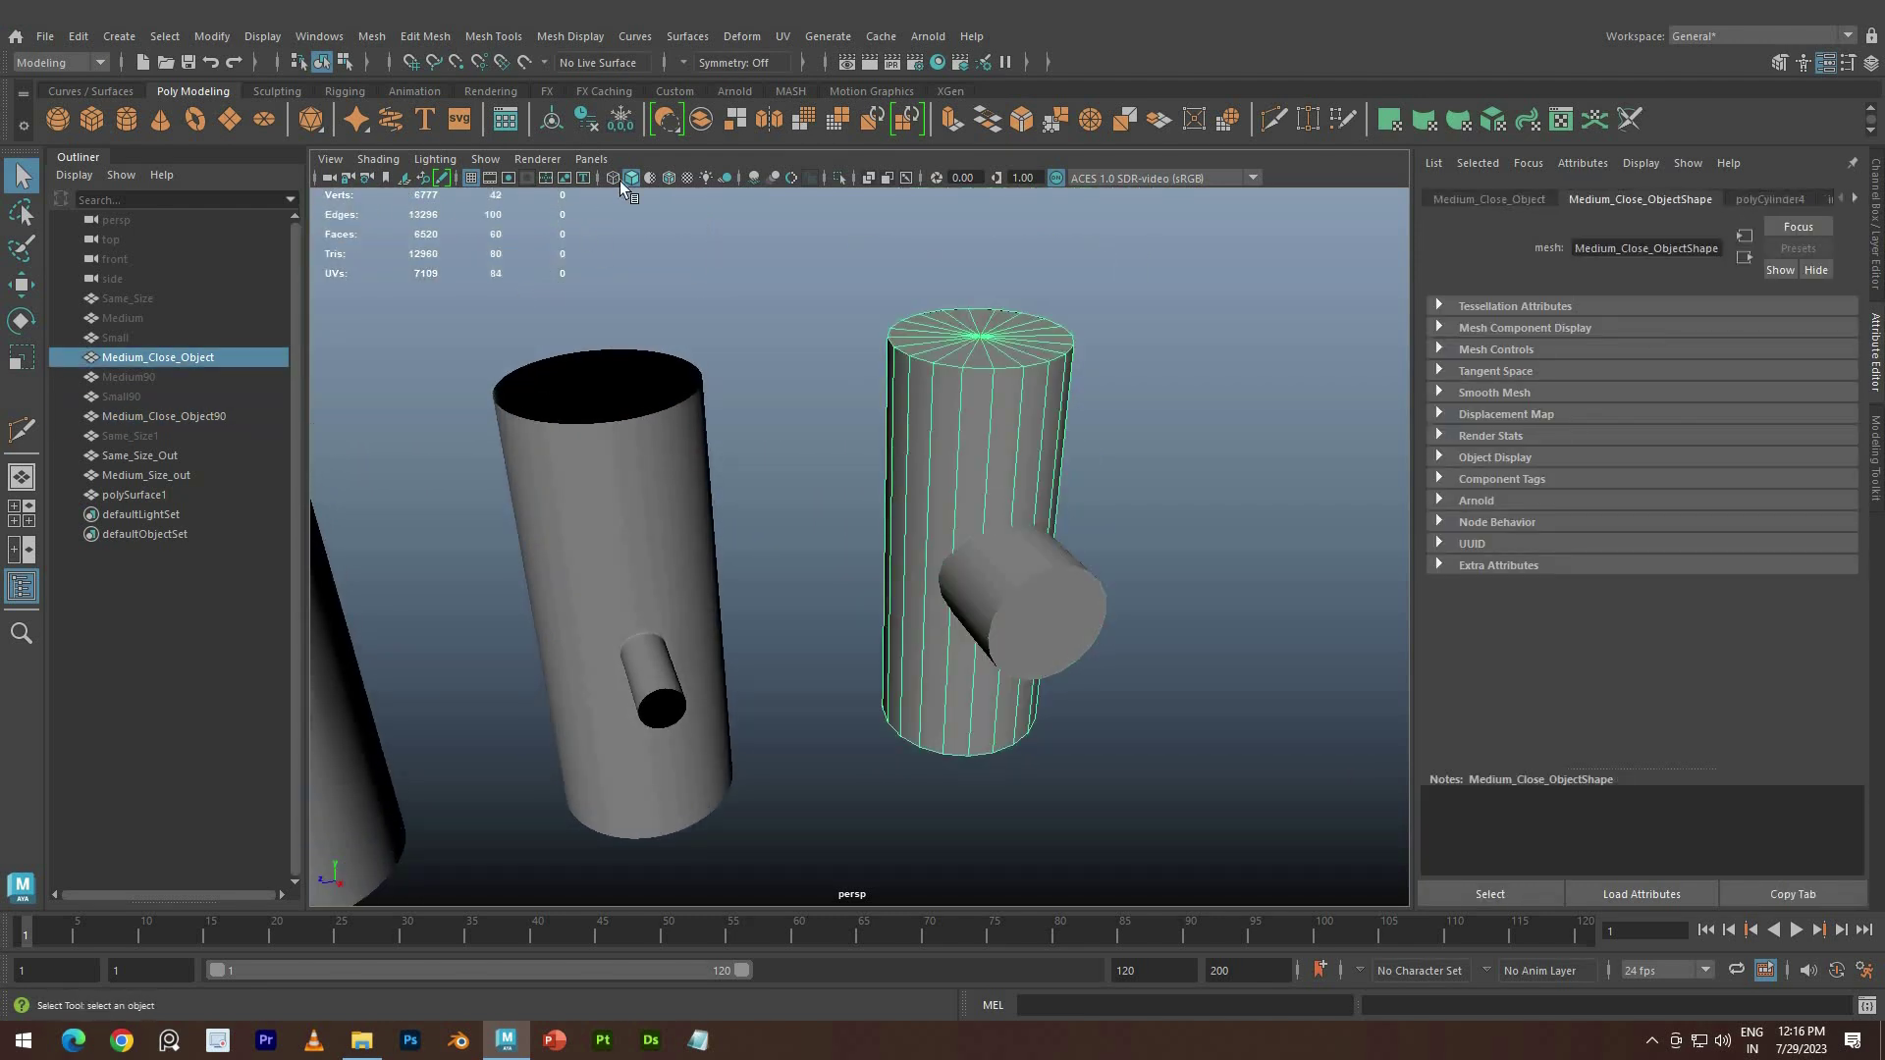
click(670, 179)
click(1088, 423)
click(1045, 425)
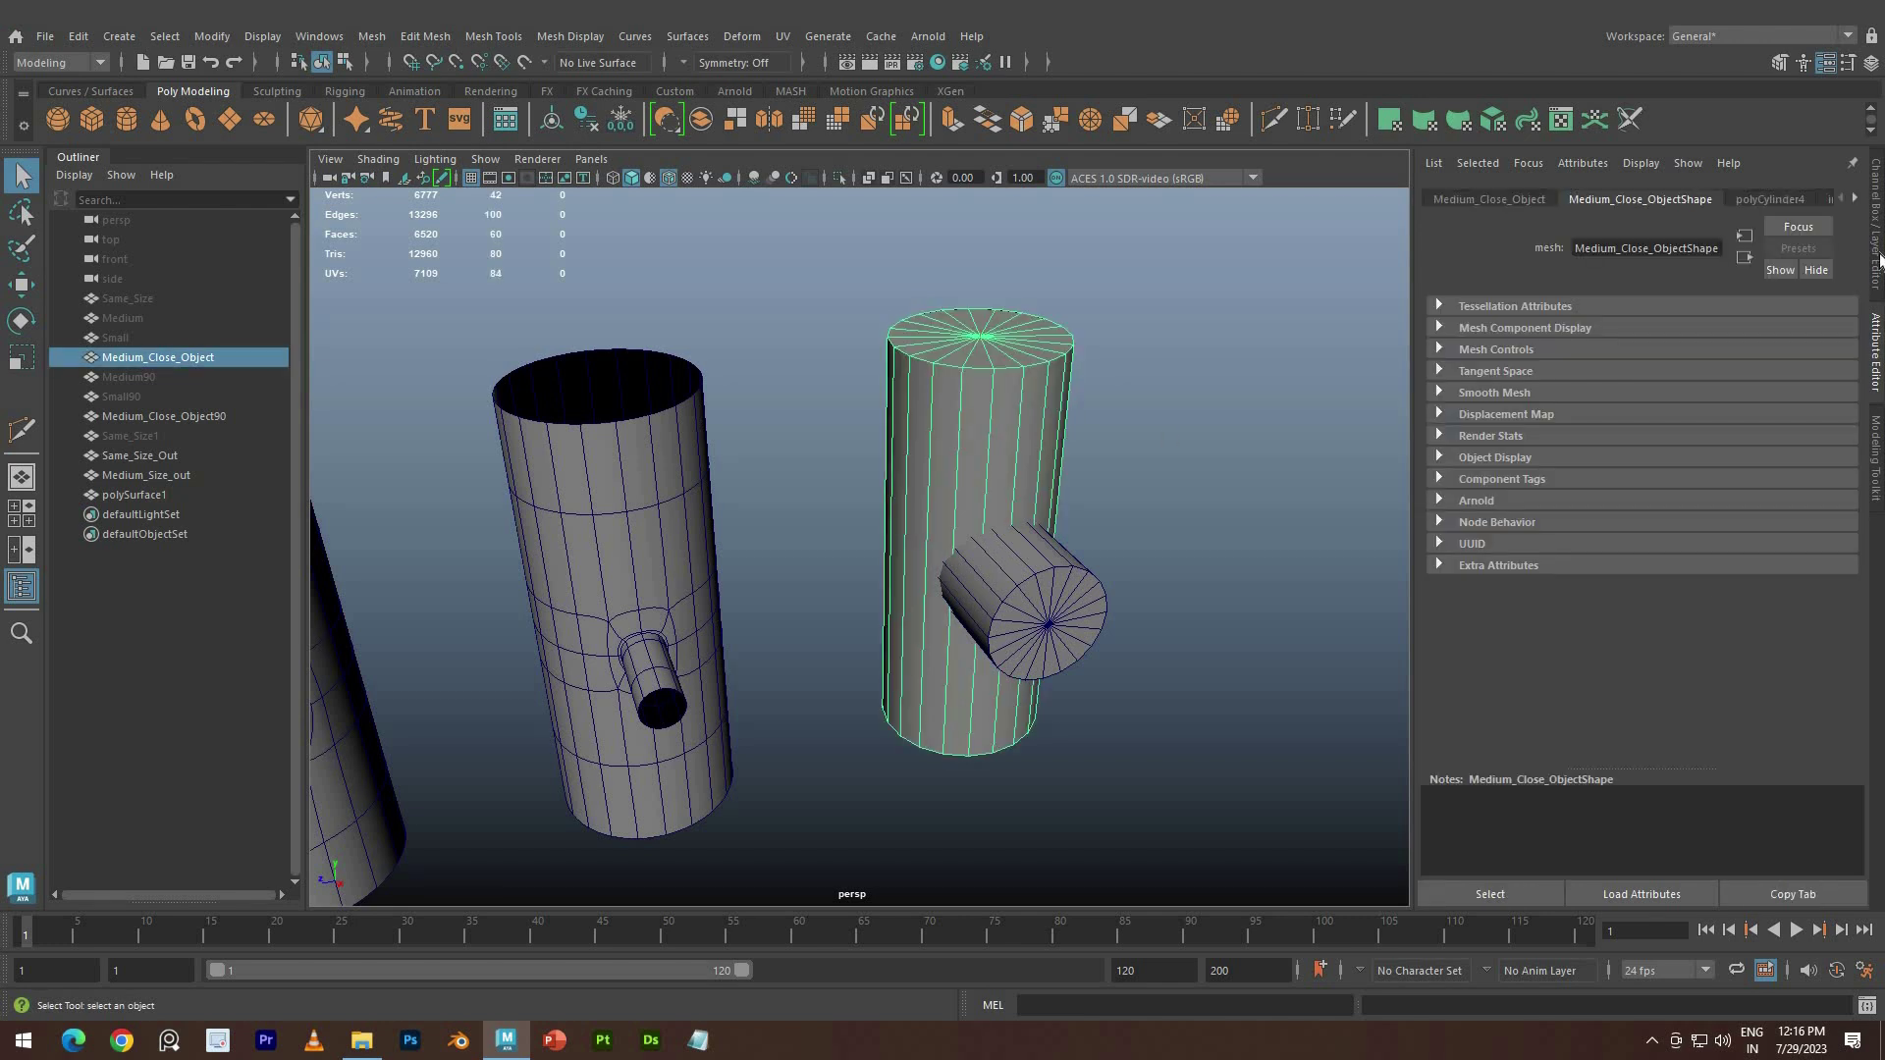
Set the vertical cylinder's axis subdivisions to 32
click(1878, 255)
click(1659, 422)
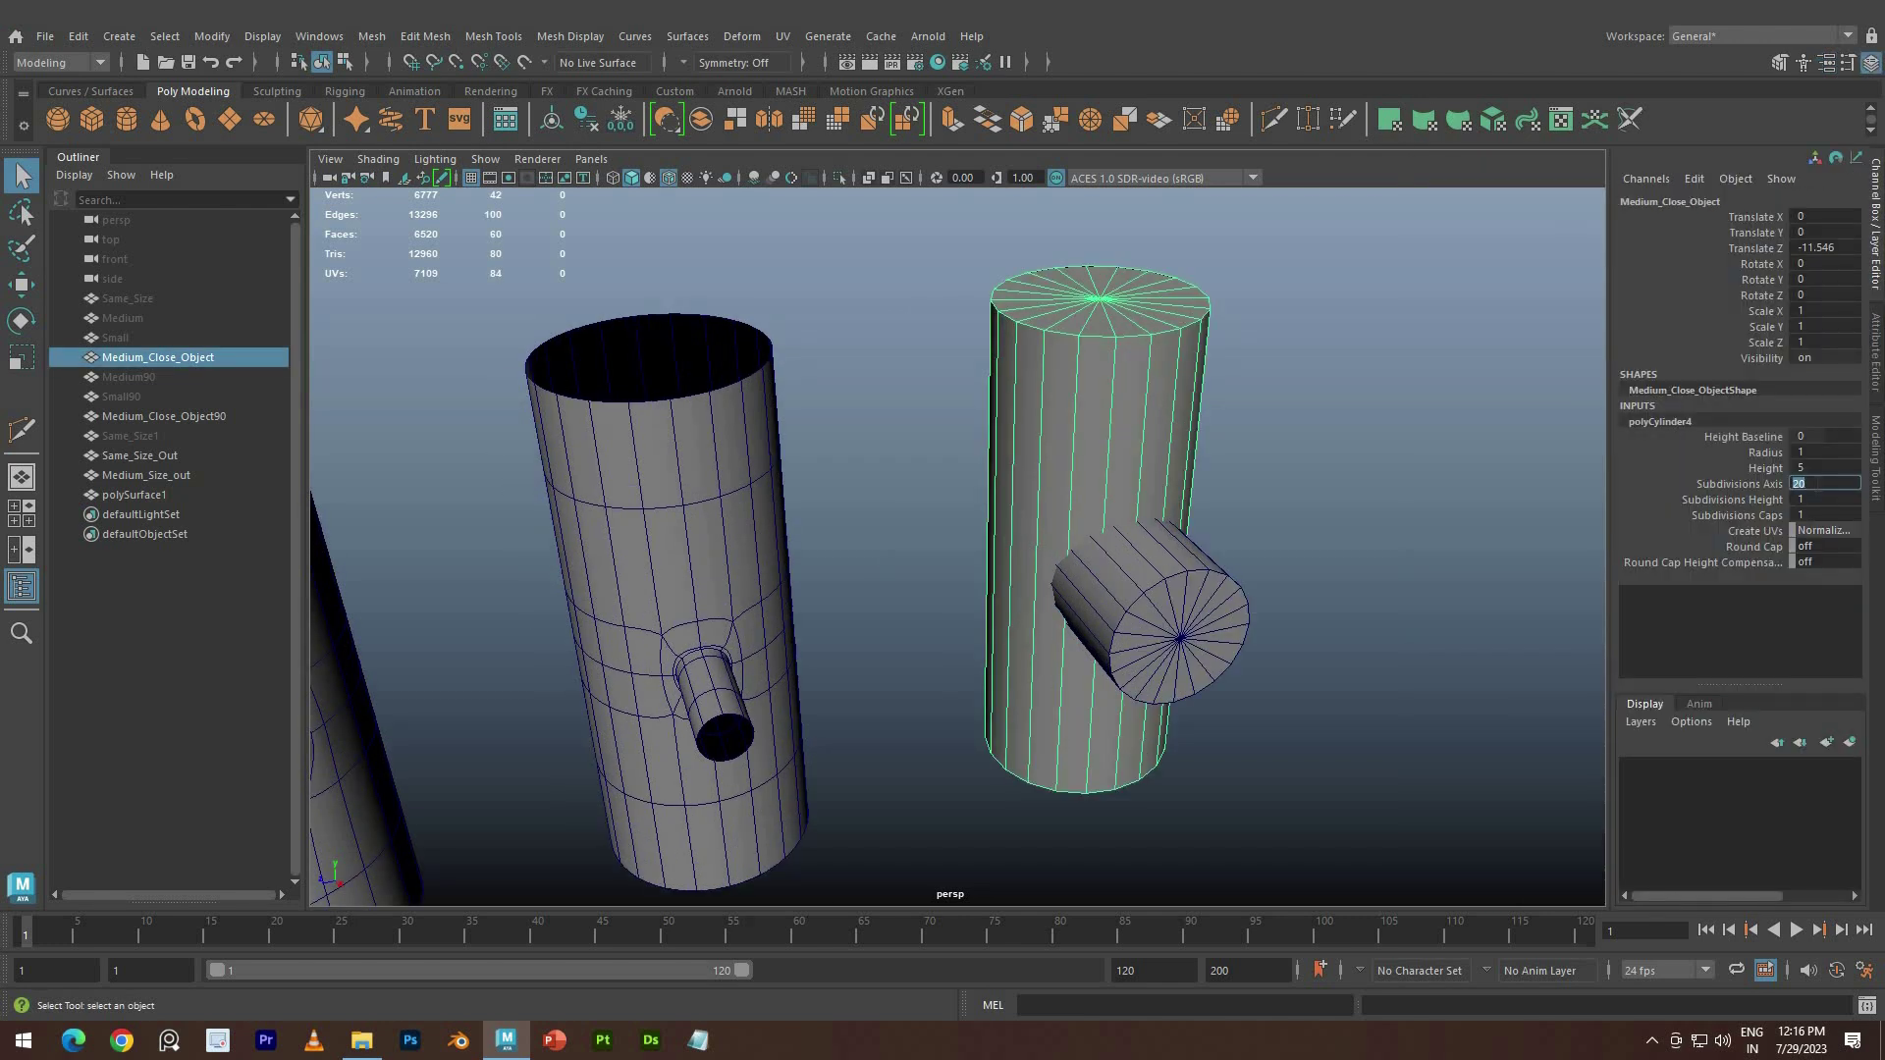
key(Return)
click(1218, 499)
scroll(1237, 648, up, 4)
alt+drag(1233, 640, 1074, 546)
alt+drag(1245, 562, 1164, 458)
click(1163, 457)
click(1831, 482)
text(3)
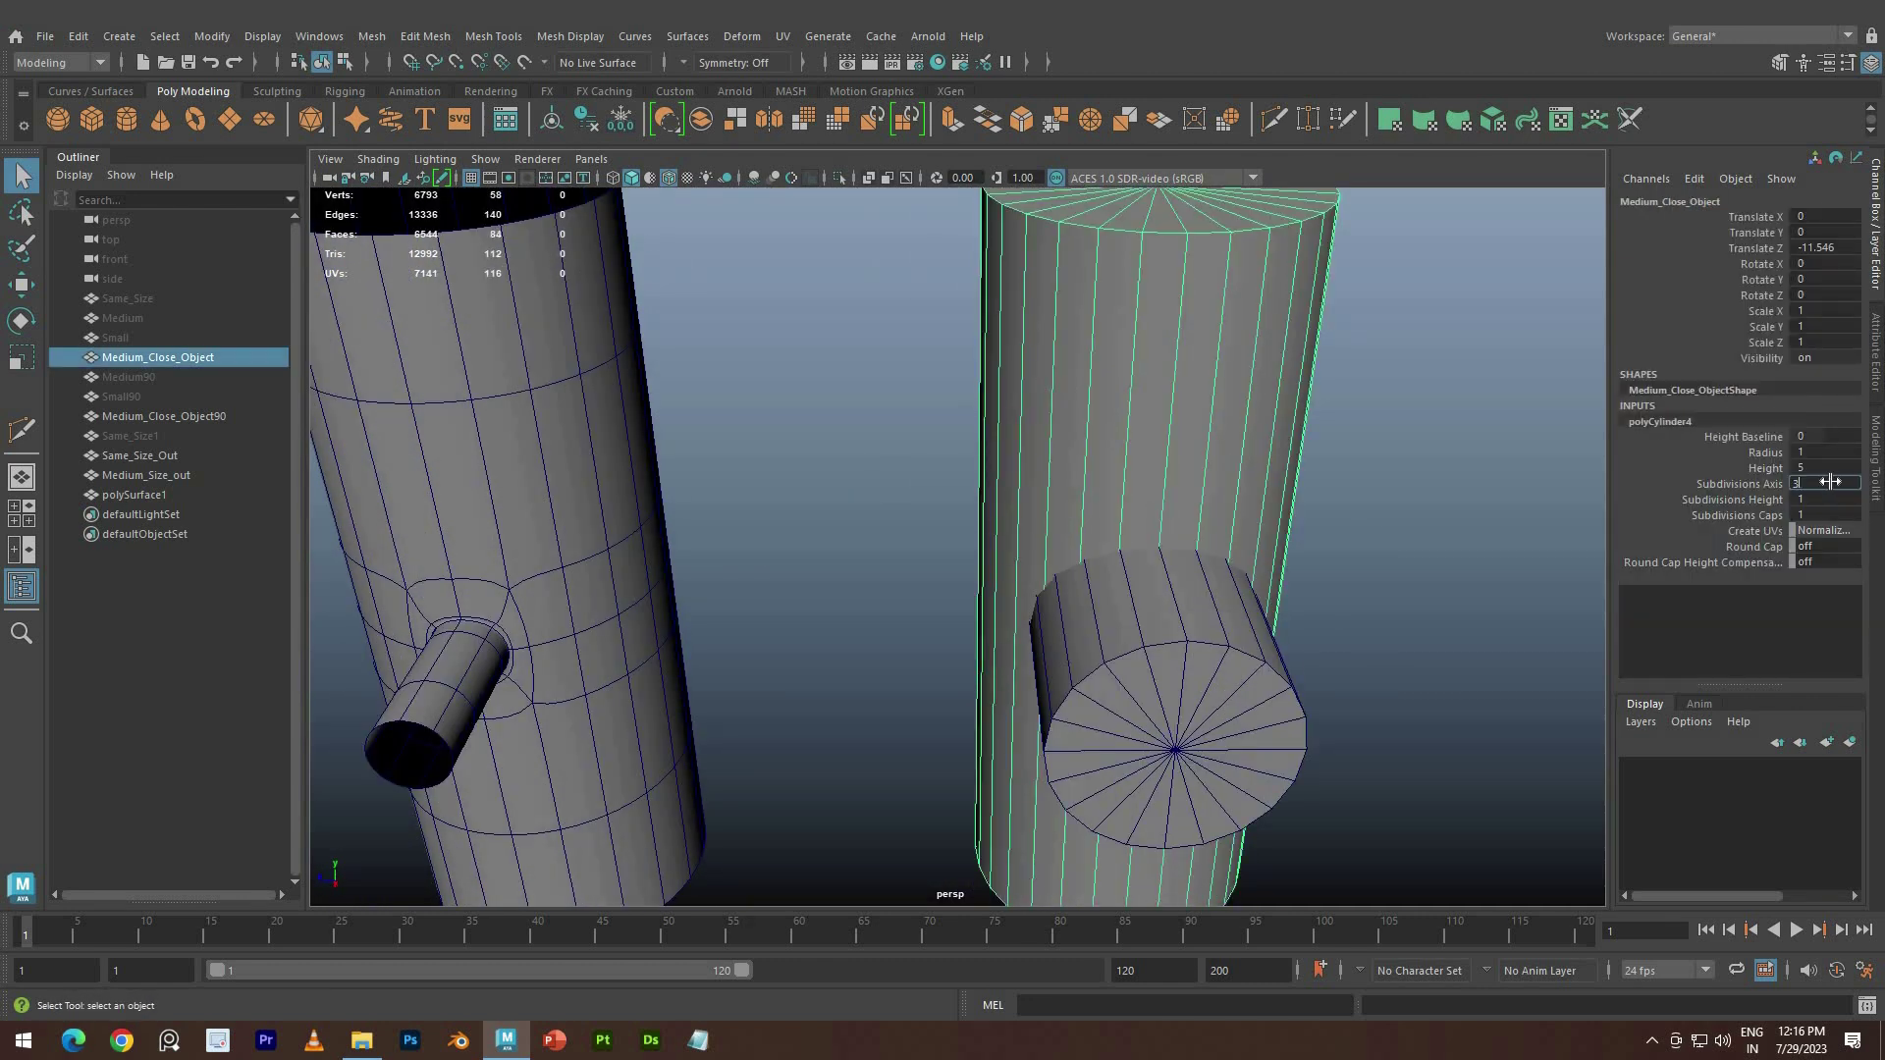
text(2)
key(Return)
Merge the branch cylinder and the vertical cylinder of the last pair with a Boolean Union
click(1126, 556)
alt+drag(1078, 562, 1250, 516)
scroll(1251, 516, down, 4)
click(1185, 530)
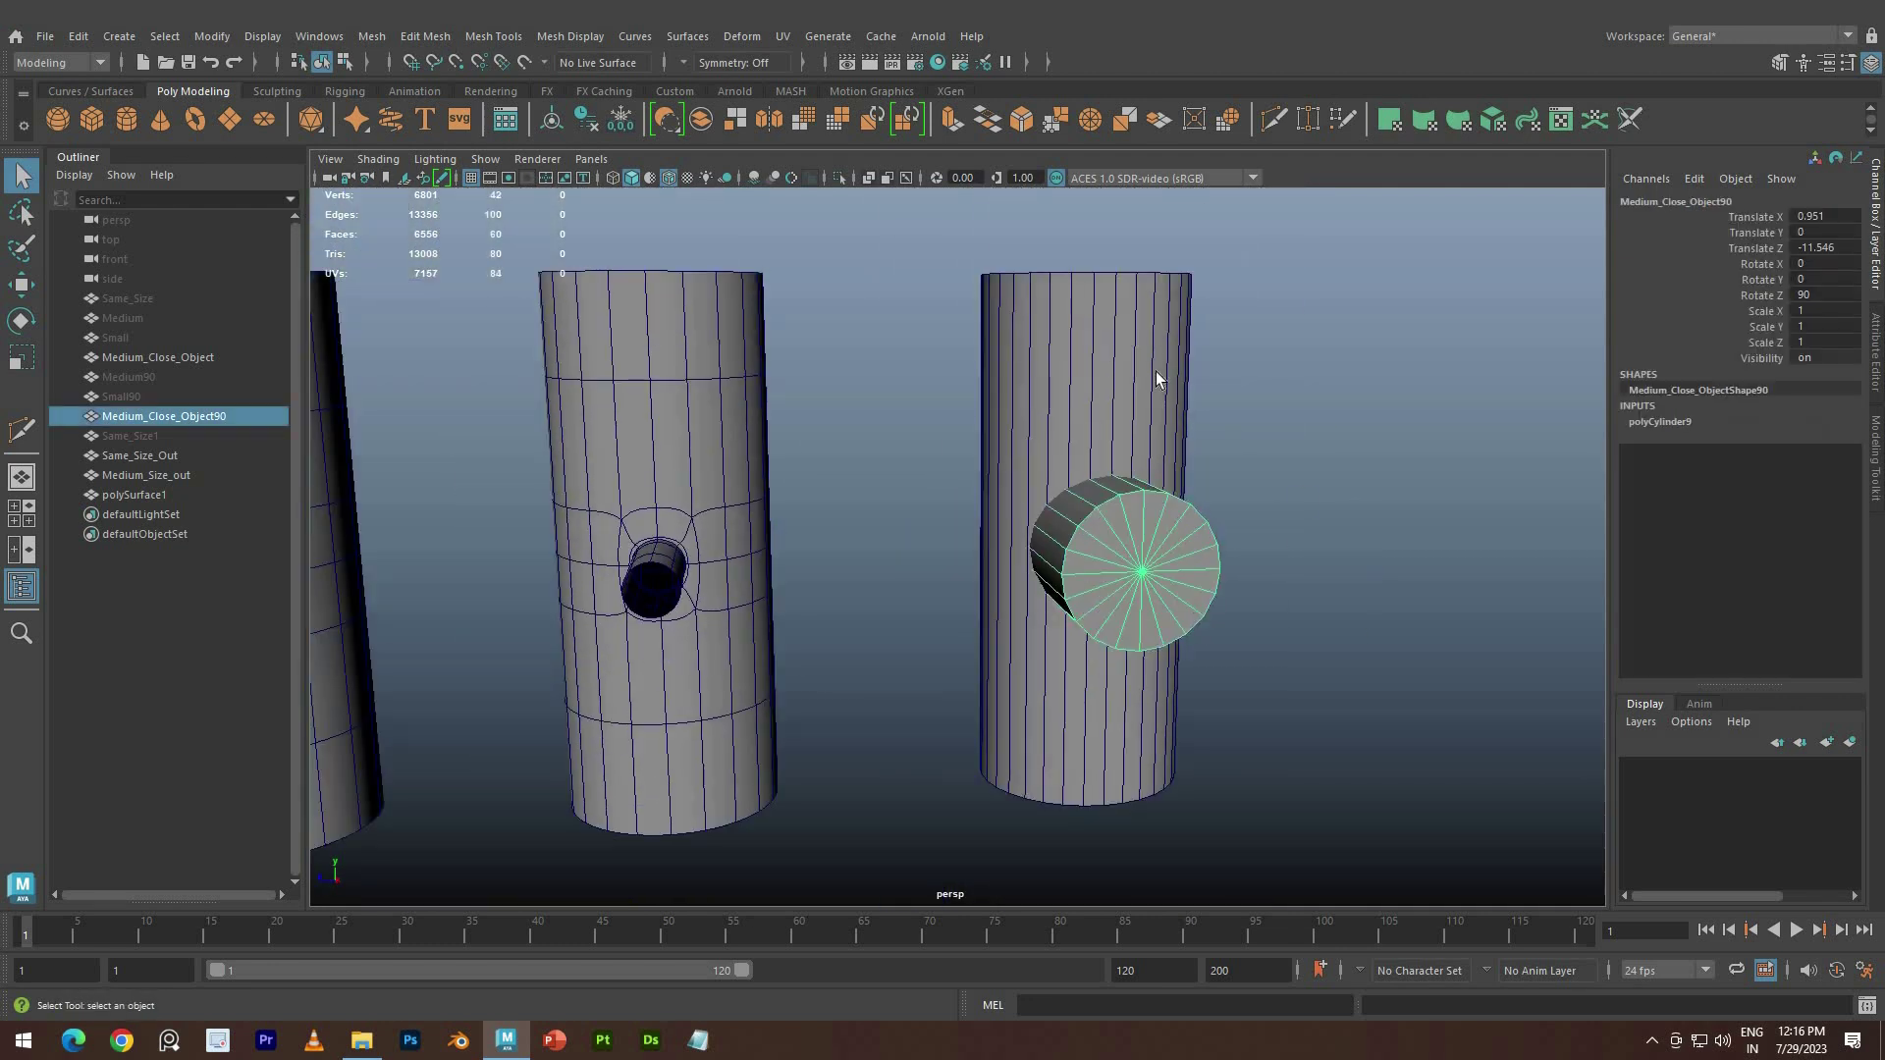
shift+click(1158, 378)
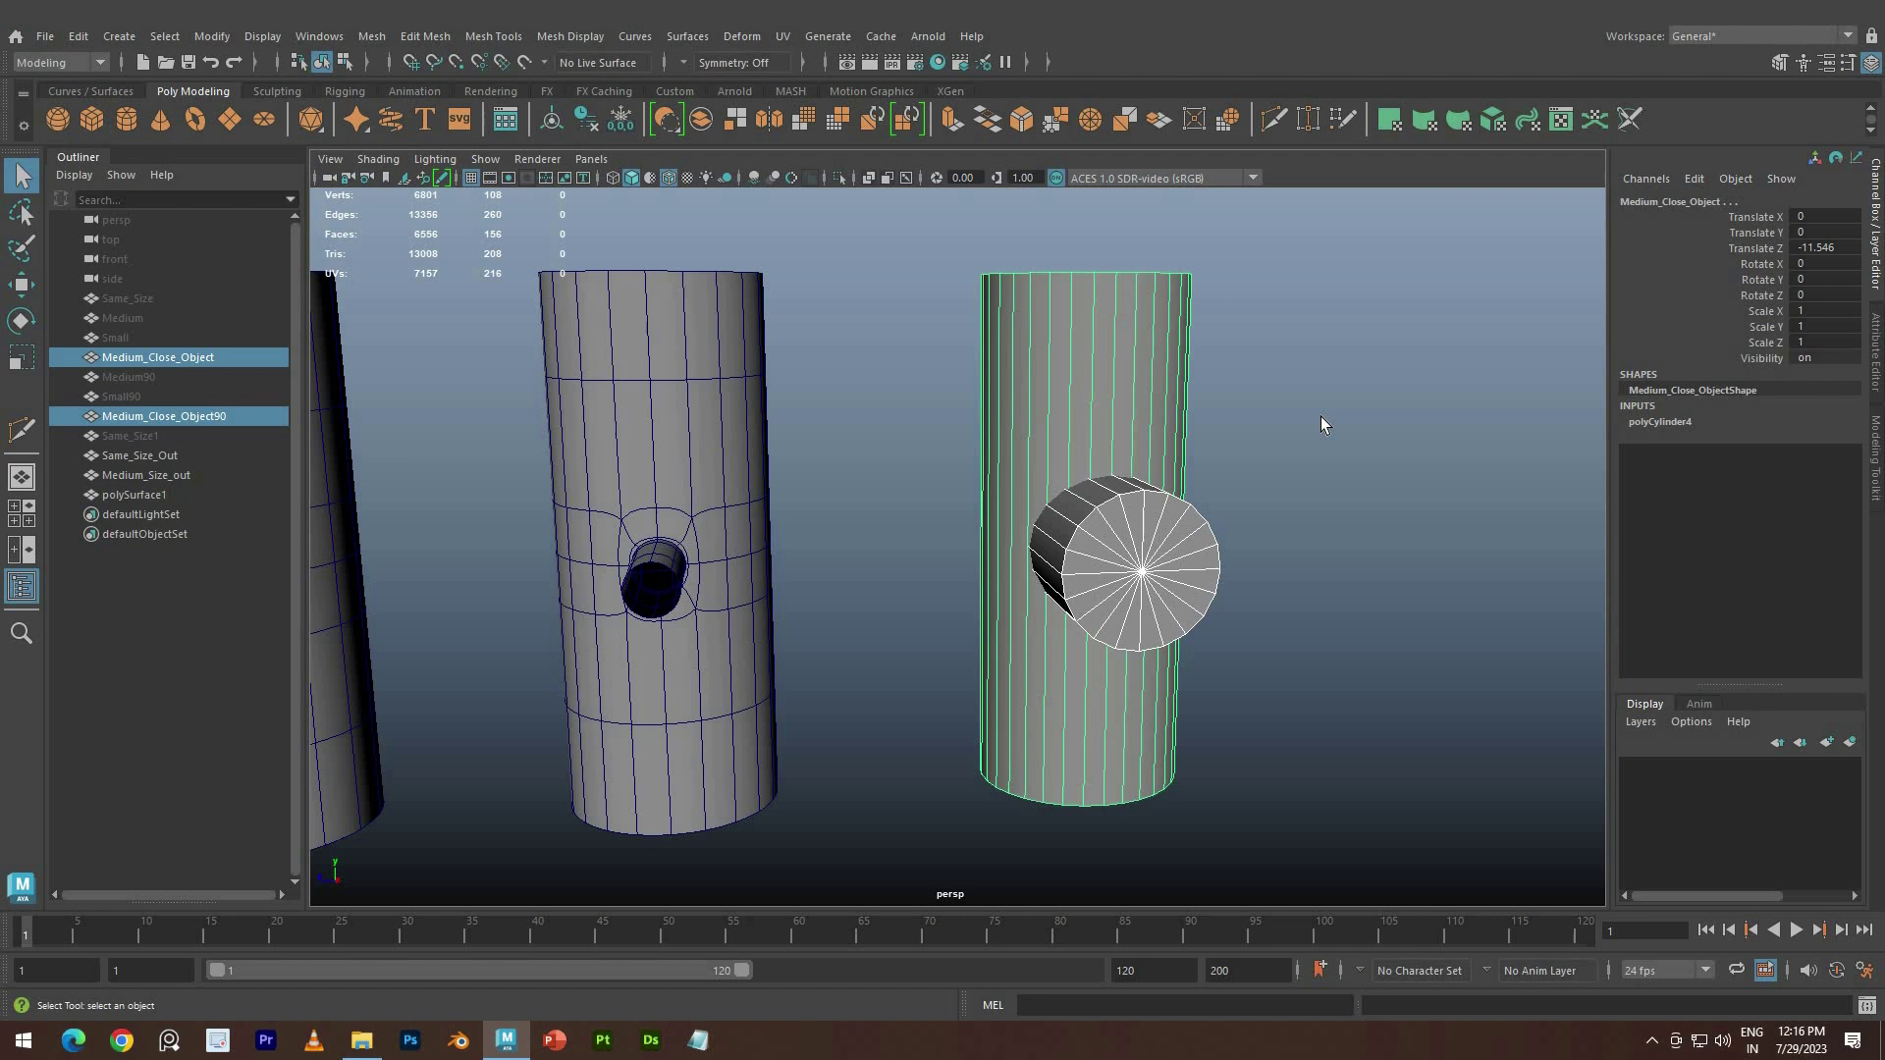
click(374, 39)
mouse_move(441, 92)
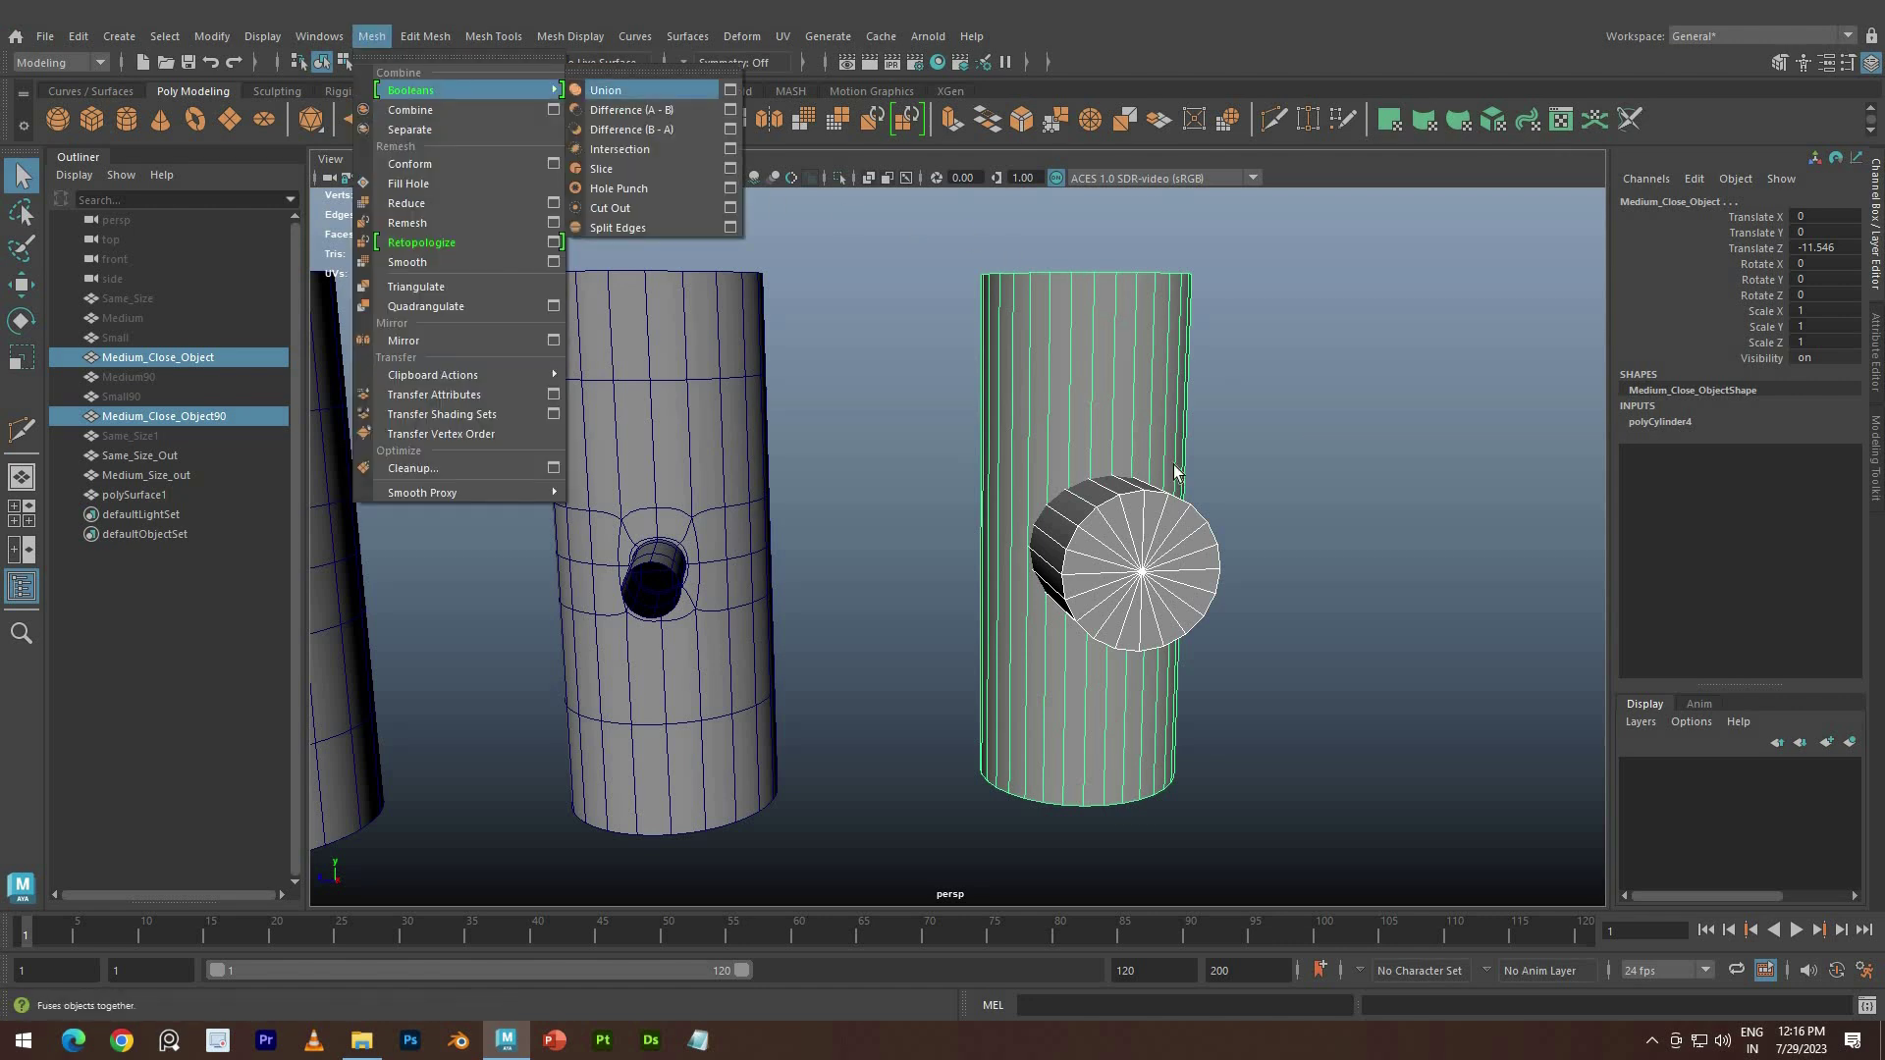
click(613, 91)
Rename the small junction mesh Small_Out and the new union mesh medium_CloseUp_object
double_click(146, 496)
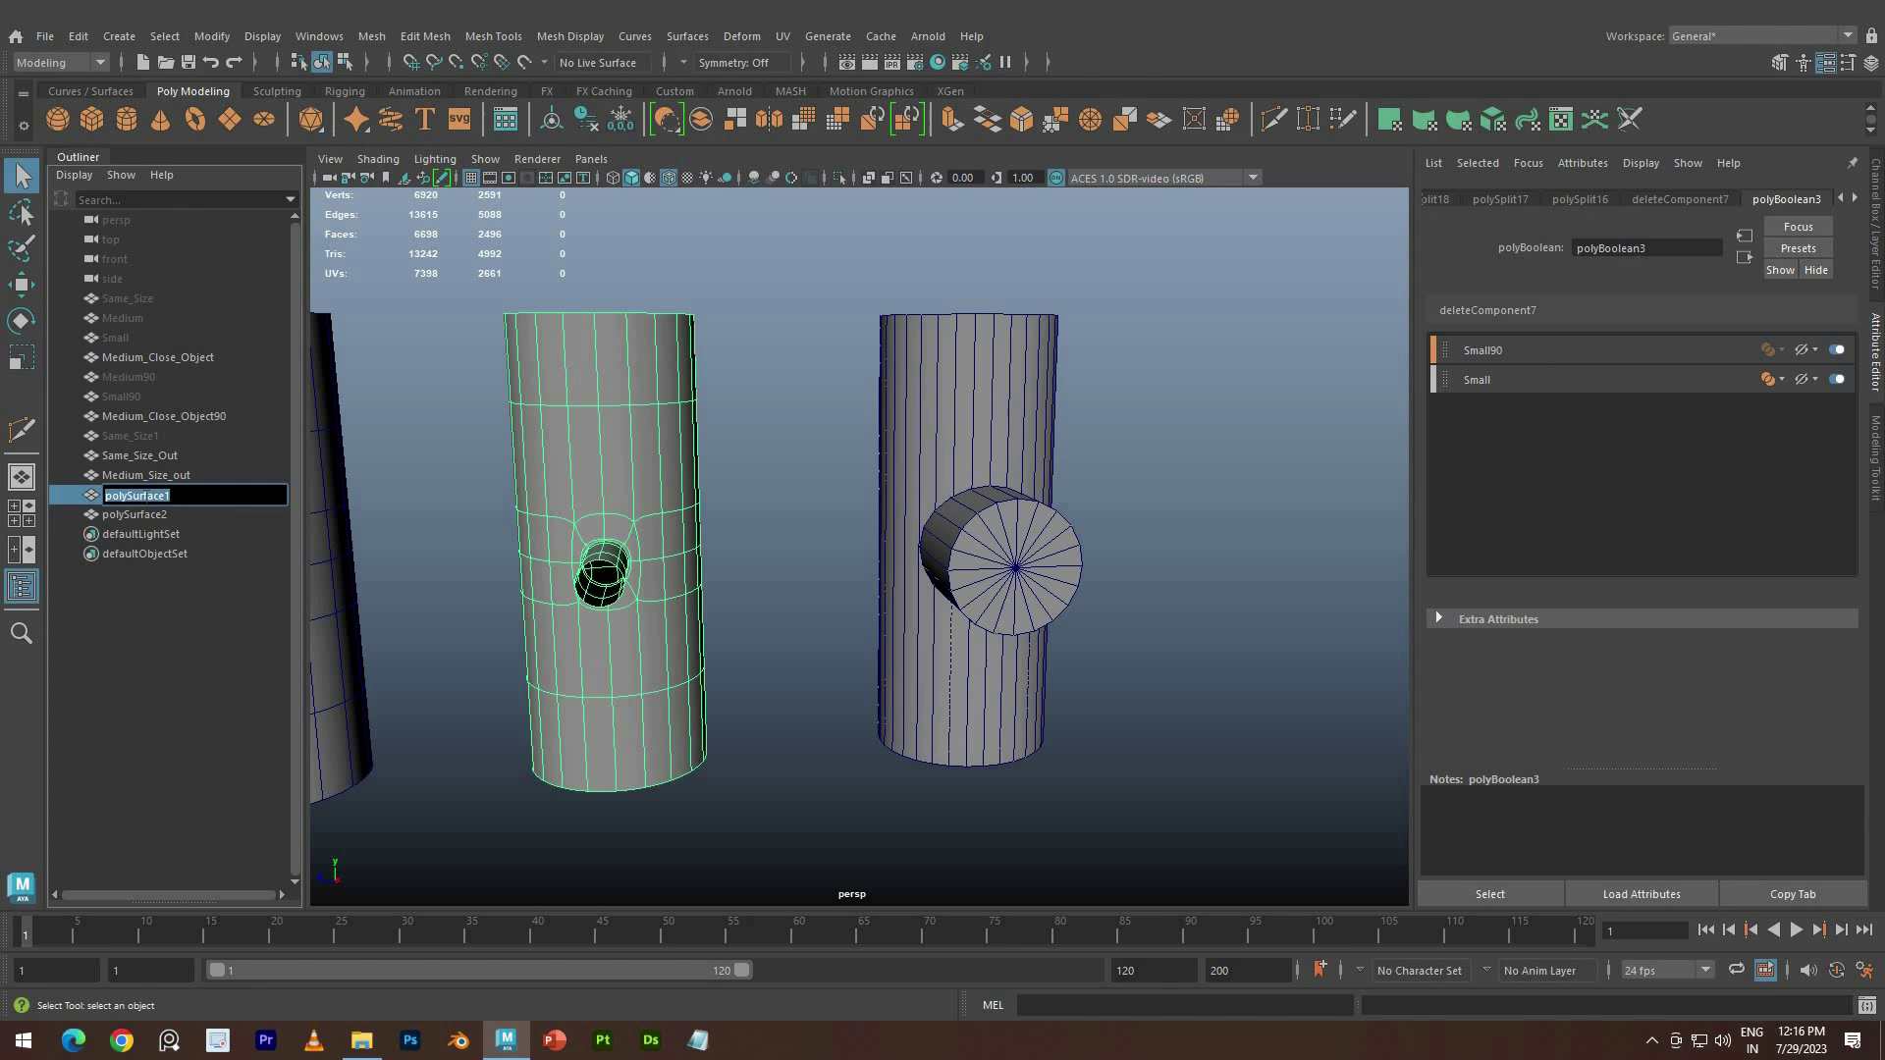
double_click(148, 514)
text(medoum CloseUp object)
key(Return)
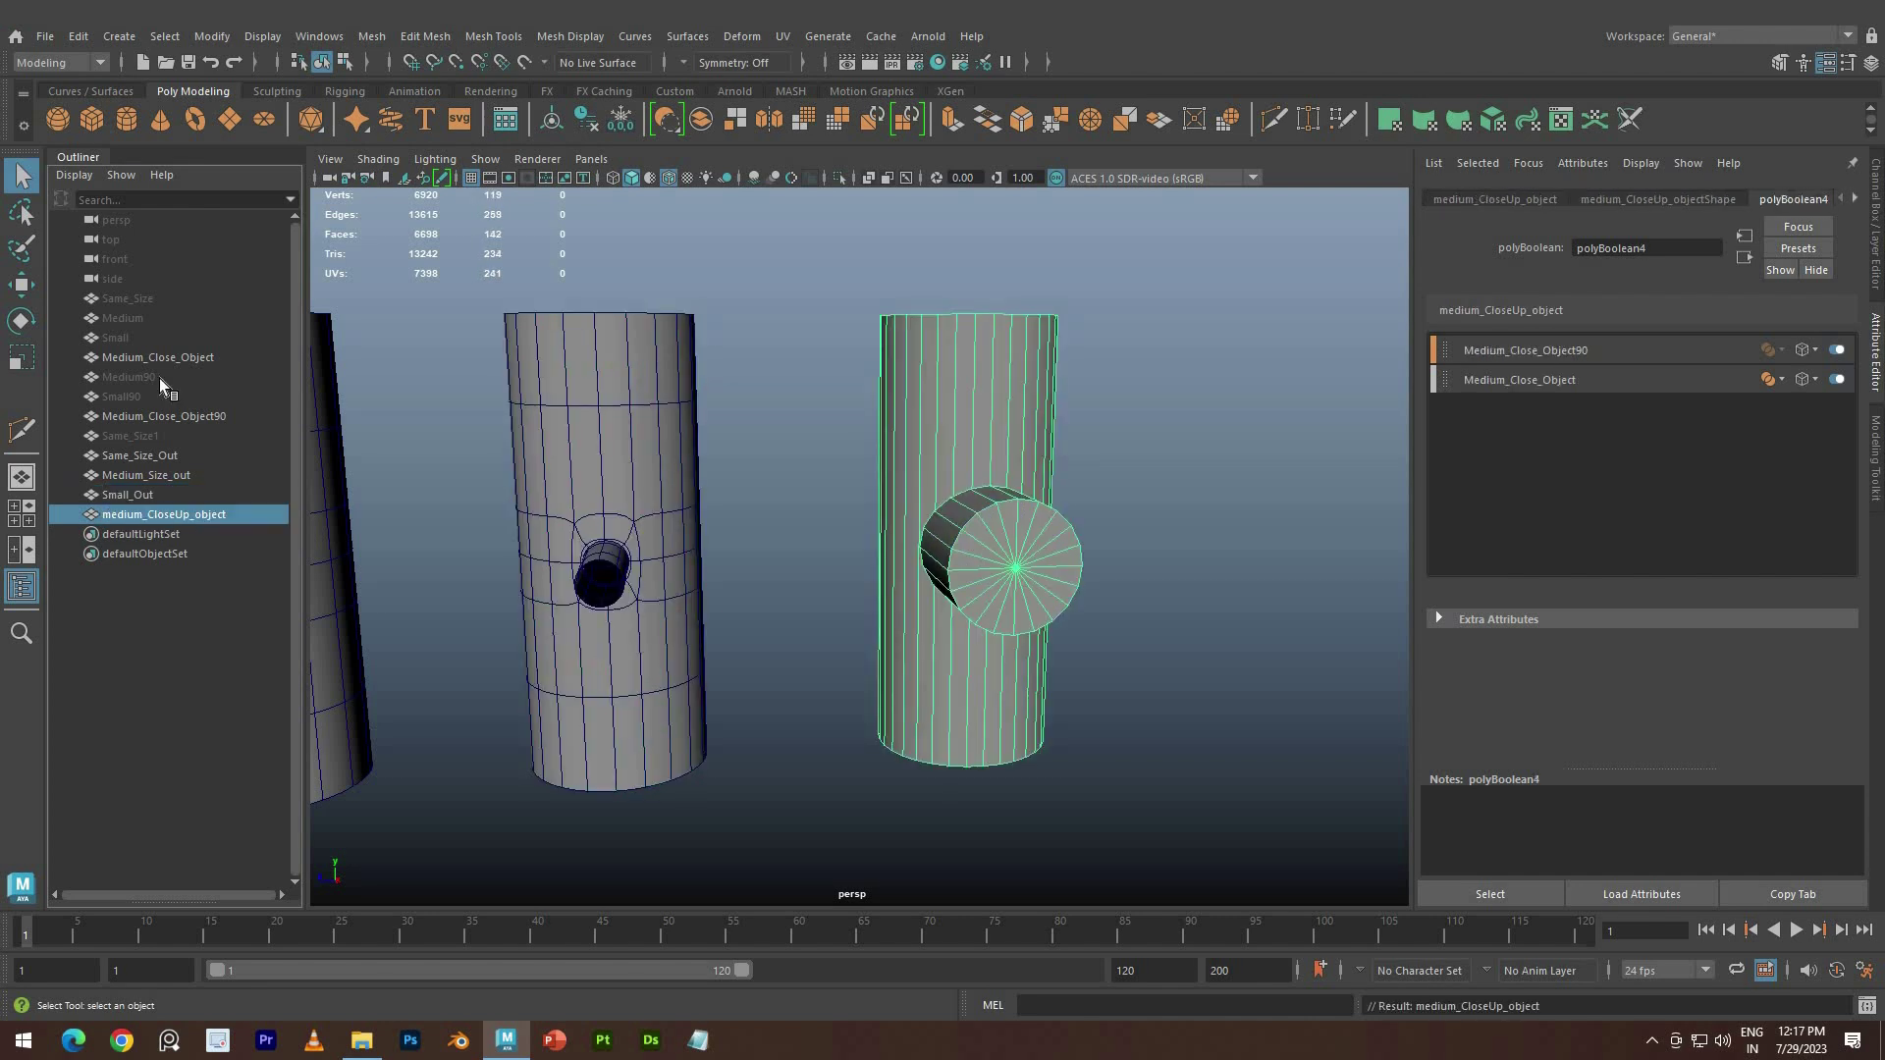
Hide the two source cylinders Medium_Close_Object and Medium_Close_Object90
click(159, 358)
ctrl+click(165, 416)
key(ctrl+h)
alt+drag(780, 442, 851, 527)
click(852, 528)
click(799, 545)
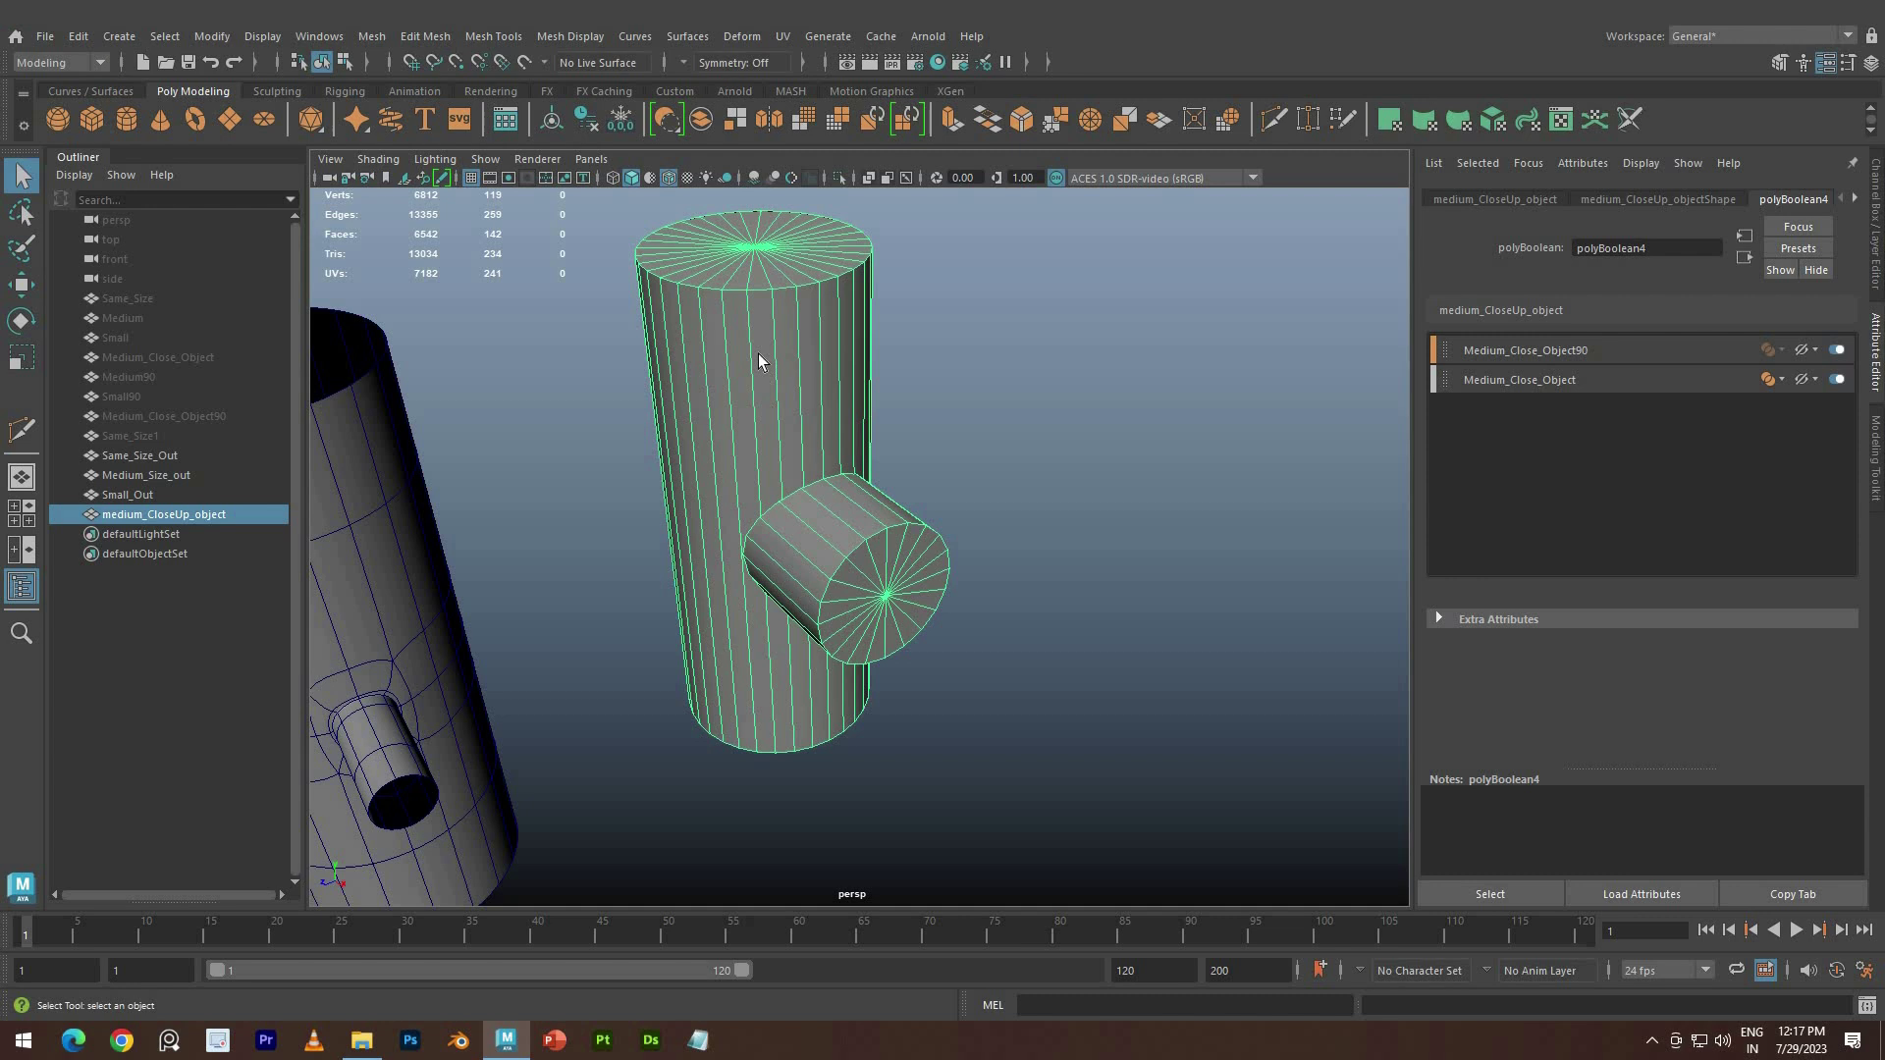
Delete the cap faces at both ends of the vertical tube and at the branch's outer end of medium_CloseUp_object
right_drag(758, 353, 762, 486)
alt+drag(751, 412, 671, 261)
scroll(672, 261, down, 2)
ctrl+drag(800, 245, 906, 432)
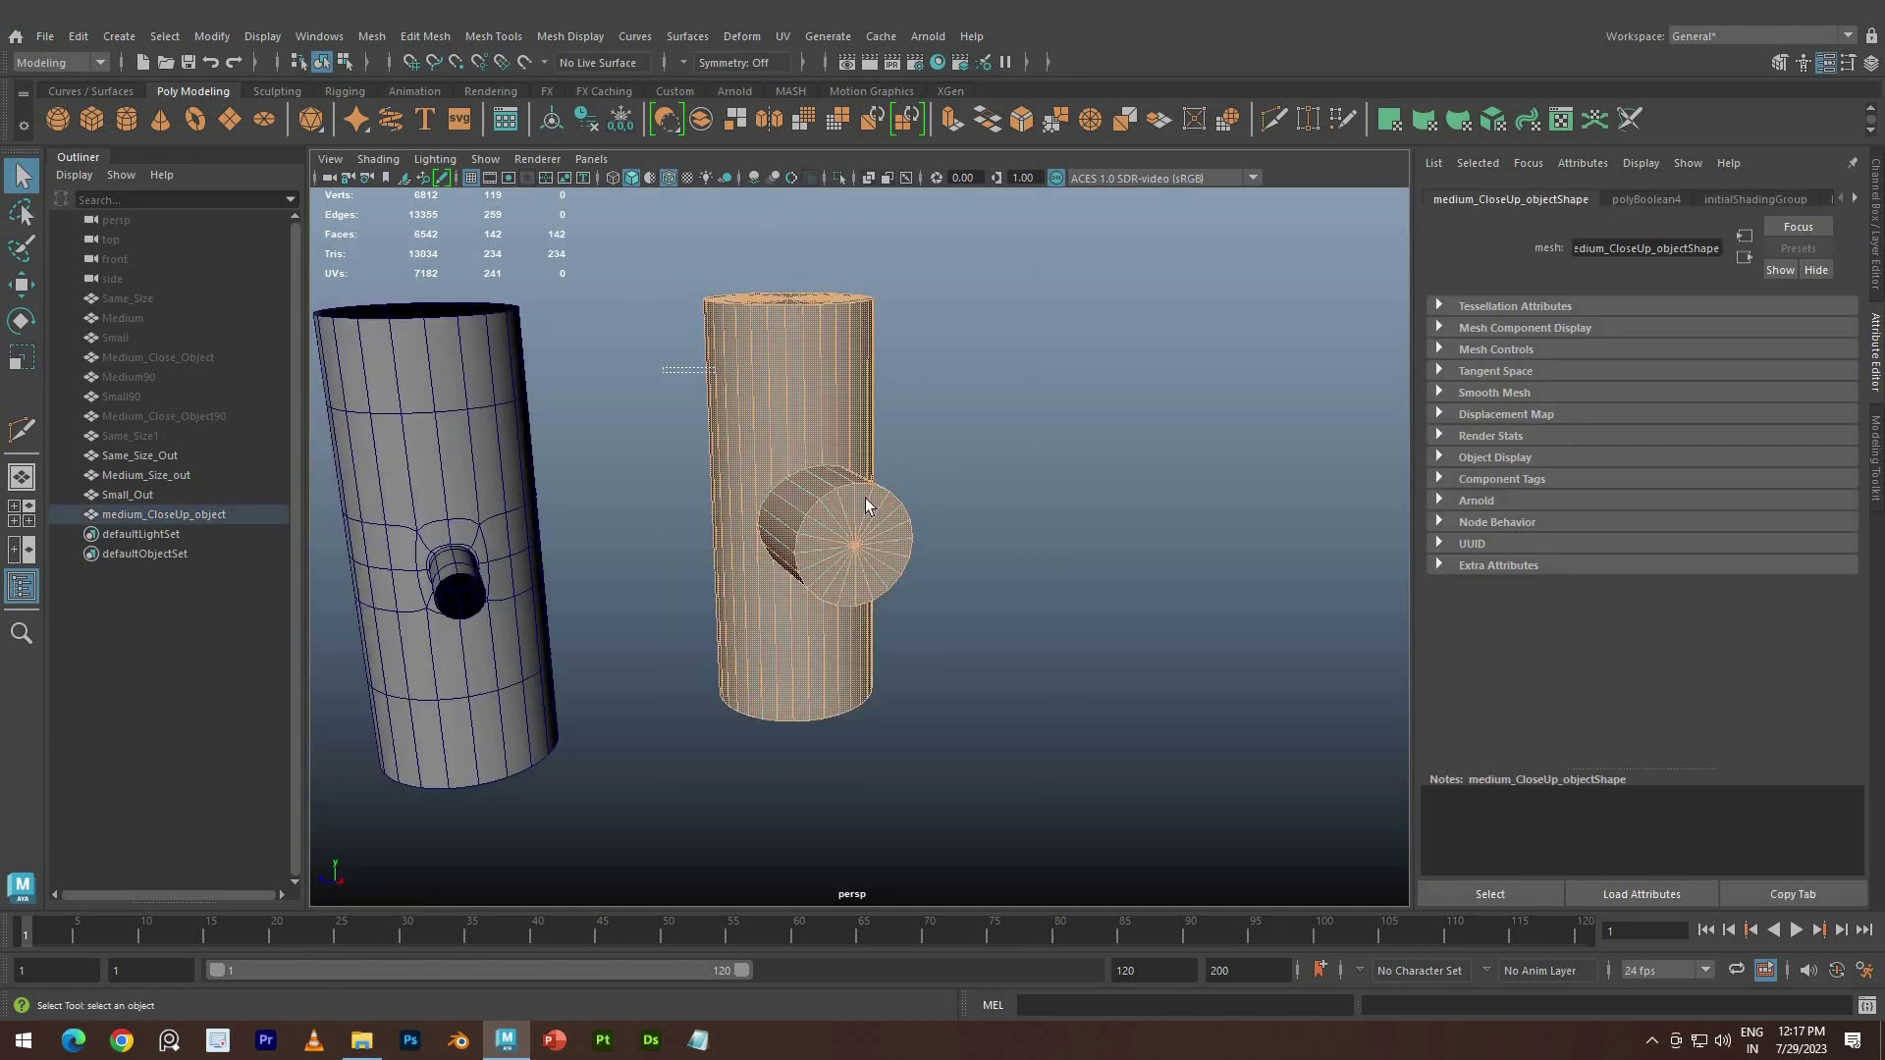
alt+drag(702, 668, 850, 478)
alt+drag(852, 697, 640, 623)
alt+drag(791, 621, 687, 725)
ctrl+drag(797, 397, 931, 599)
alt+drag(1260, 583, 687, 471)
alt+drag(1159, 442, 1081, 646)
key(Delete)
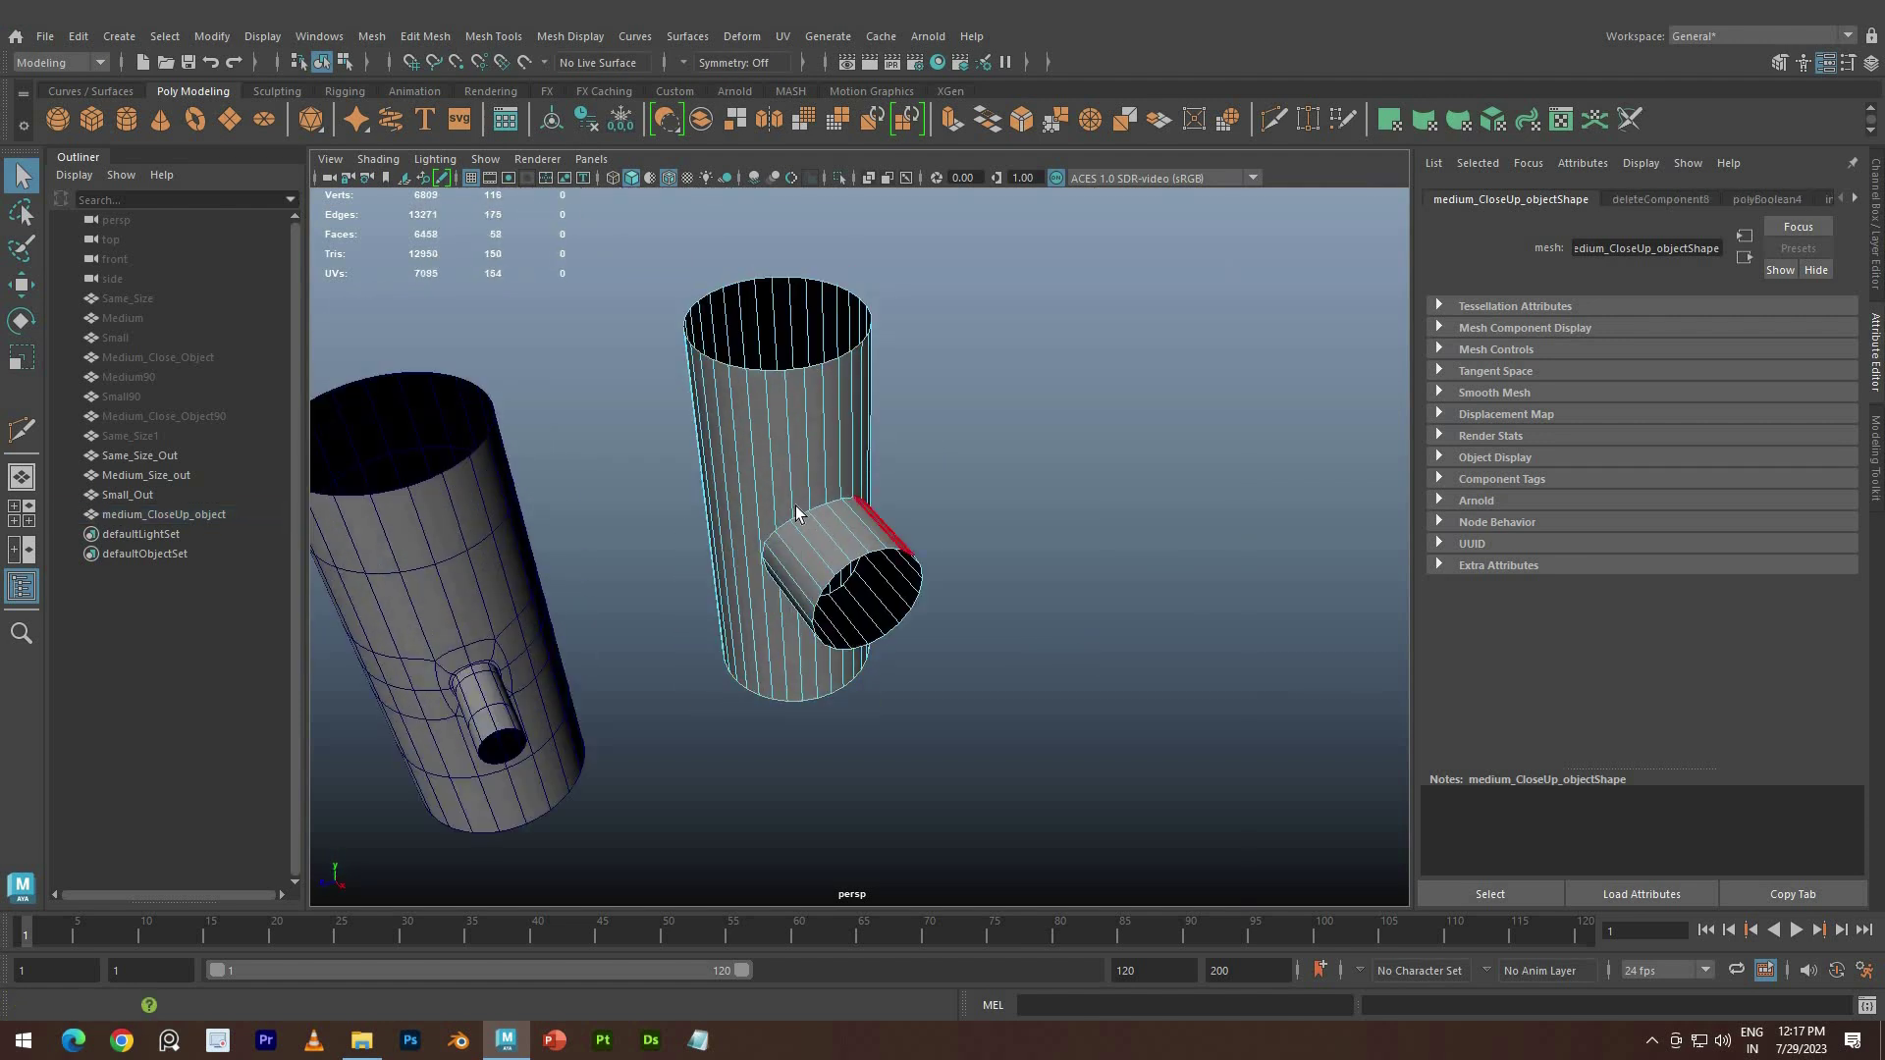
Merge all vertices of medium_CloseUp_object with a distance threshold of 0.05
scroll(776, 442, up, 5)
right_drag(762, 406, 678, 413)
scroll(682, 275, down, 3)
scroll(681, 275, down, 5)
drag(682, 277, 929, 717)
scroll(785, 490, up, 7)
shift+right_drag(748, 450, 946, 389)
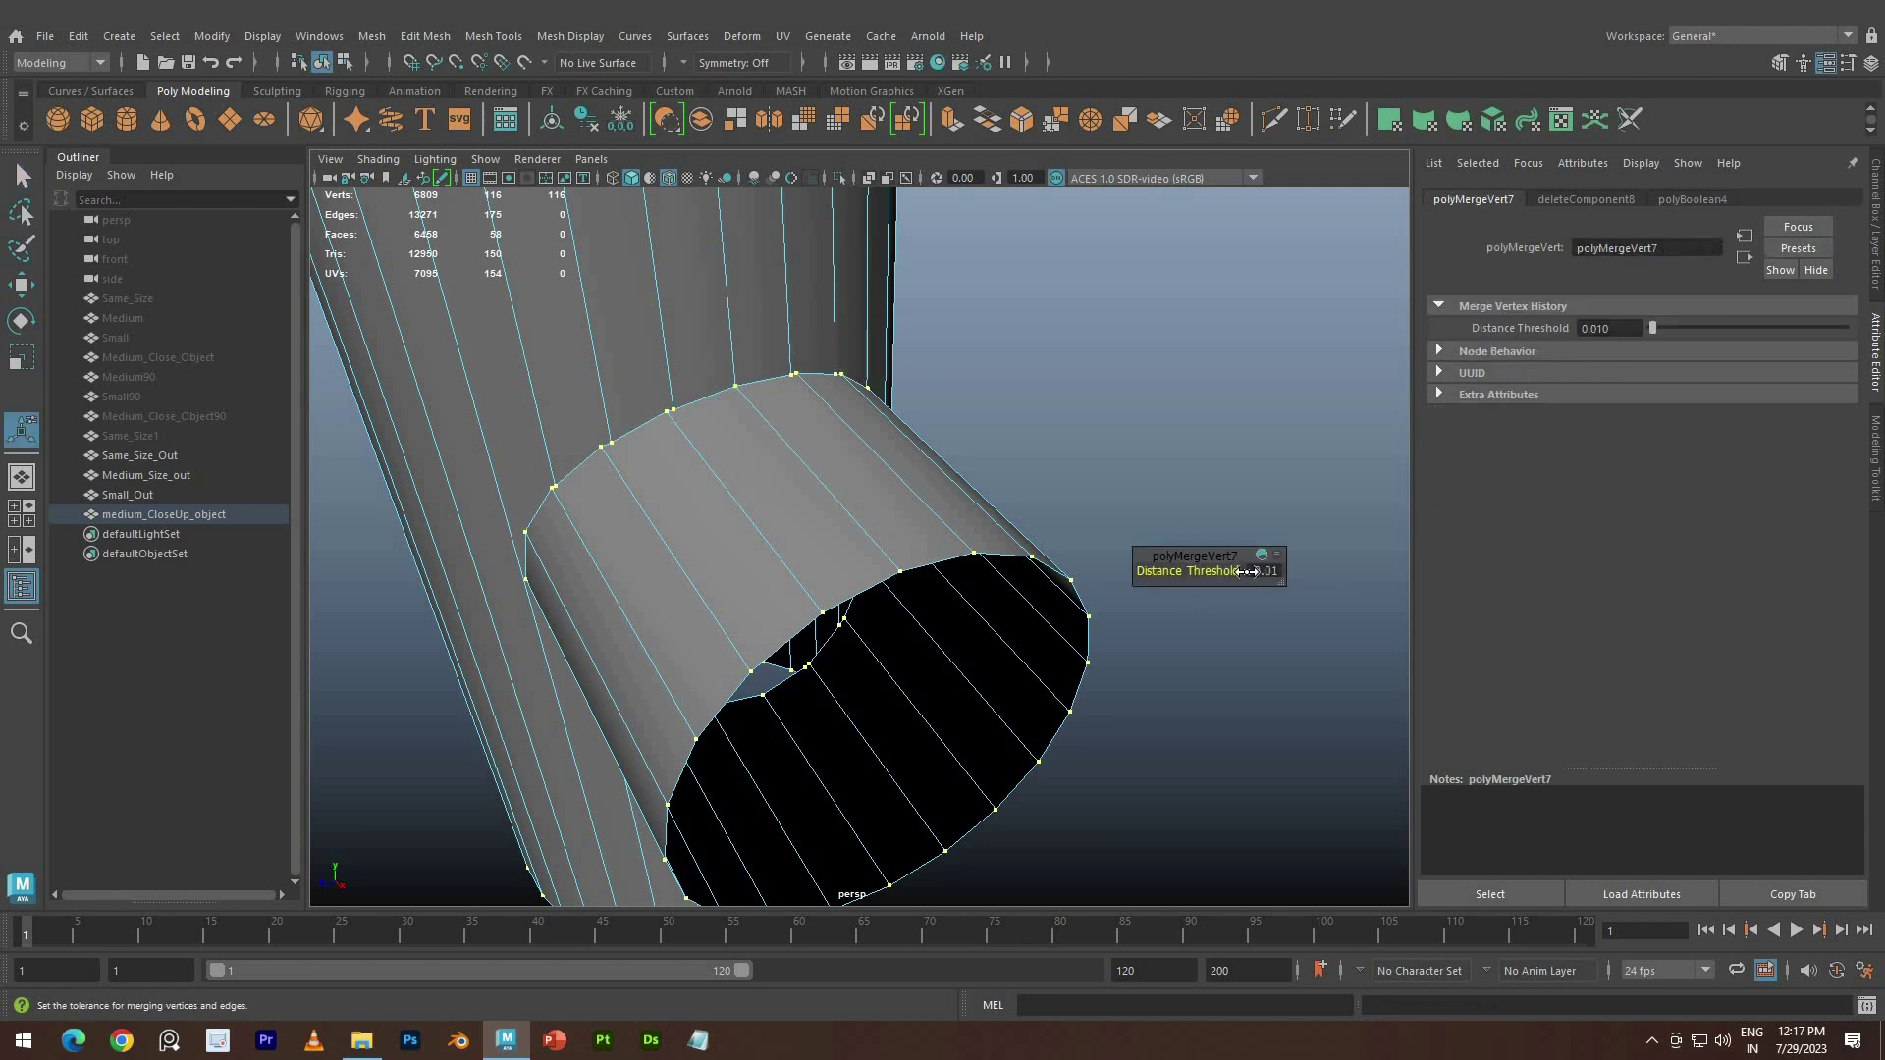
mouse_move(1247, 571)
mouse_down()
mouse_move(1267, 572)
mouse_move(1233, 575)
mouse_move(1249, 571)
mouse_up()
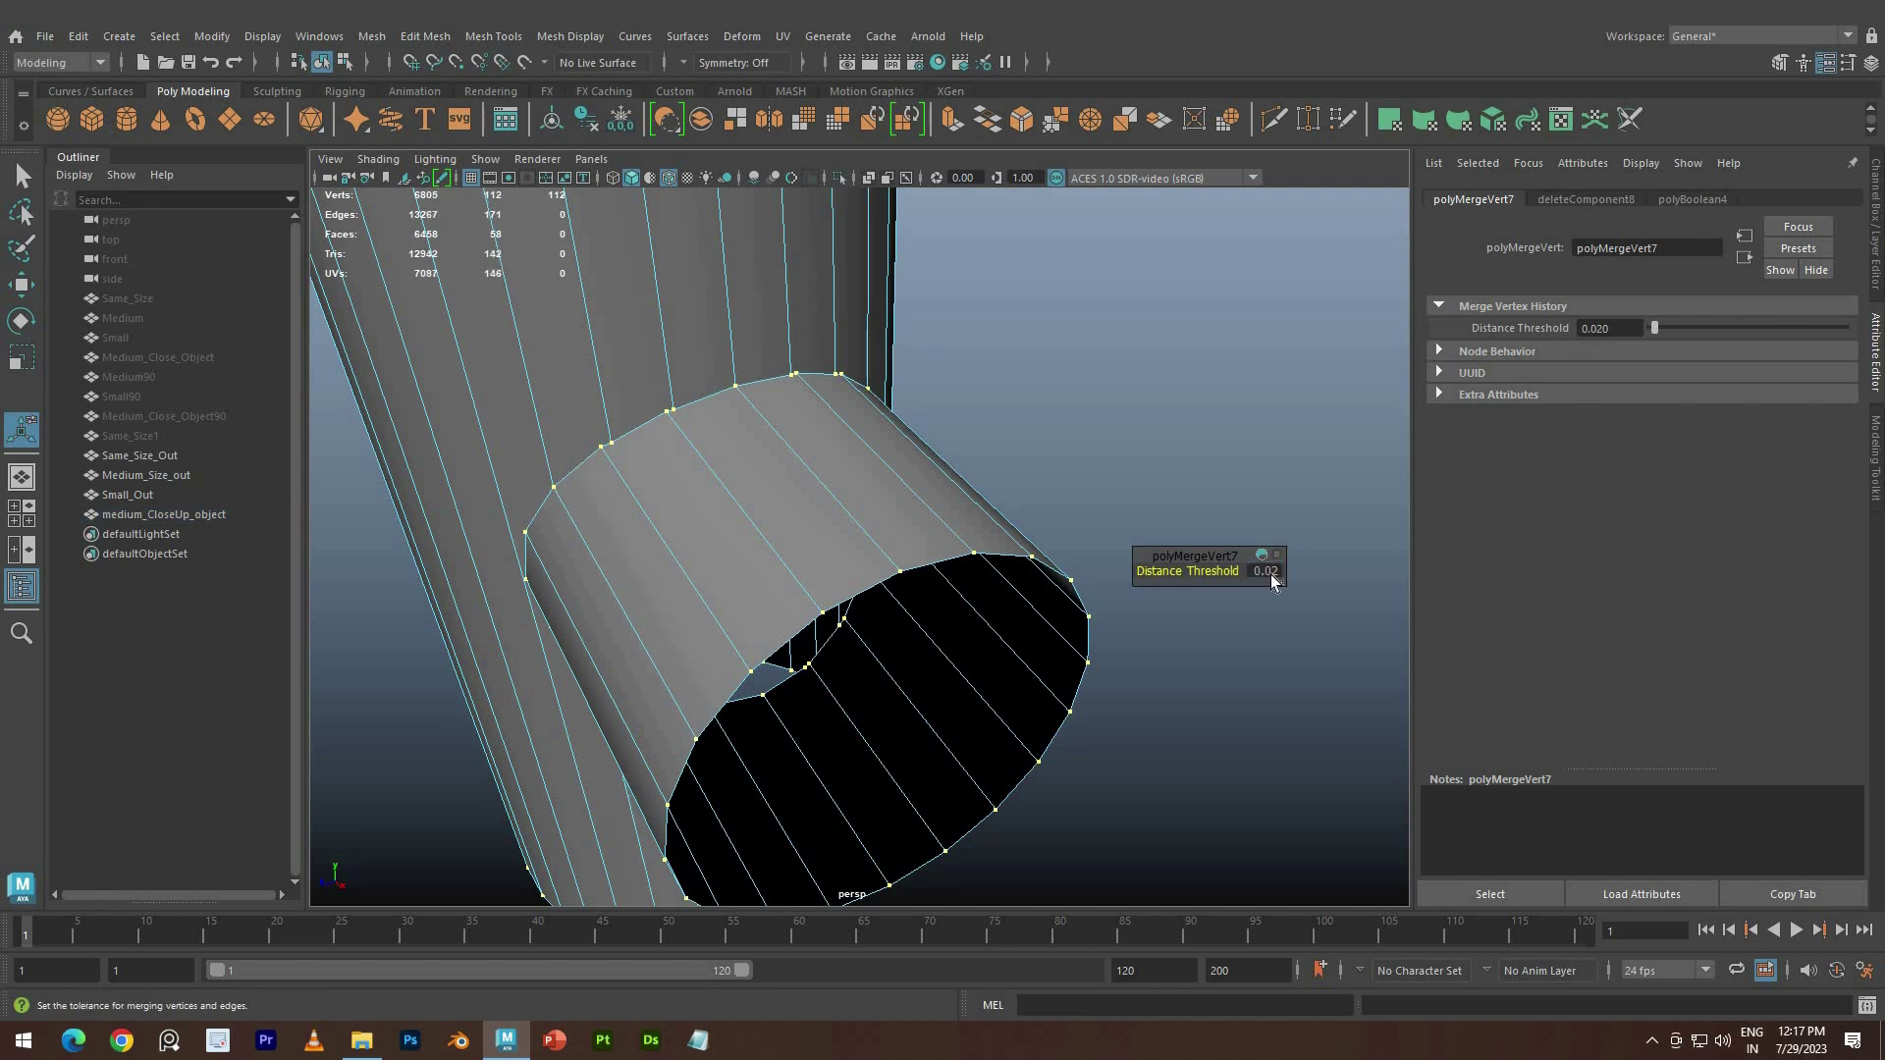
text(.05)
key(Return)
Split the vertical tube's edge ring with a horizontal loop at the branch's mid-height, two loops above it and two below
alt+drag(871, 602, 816, 698)
alt+right_drag(816, 698, 976, 555)
alt+right_drag(628, 678, 741, 639)
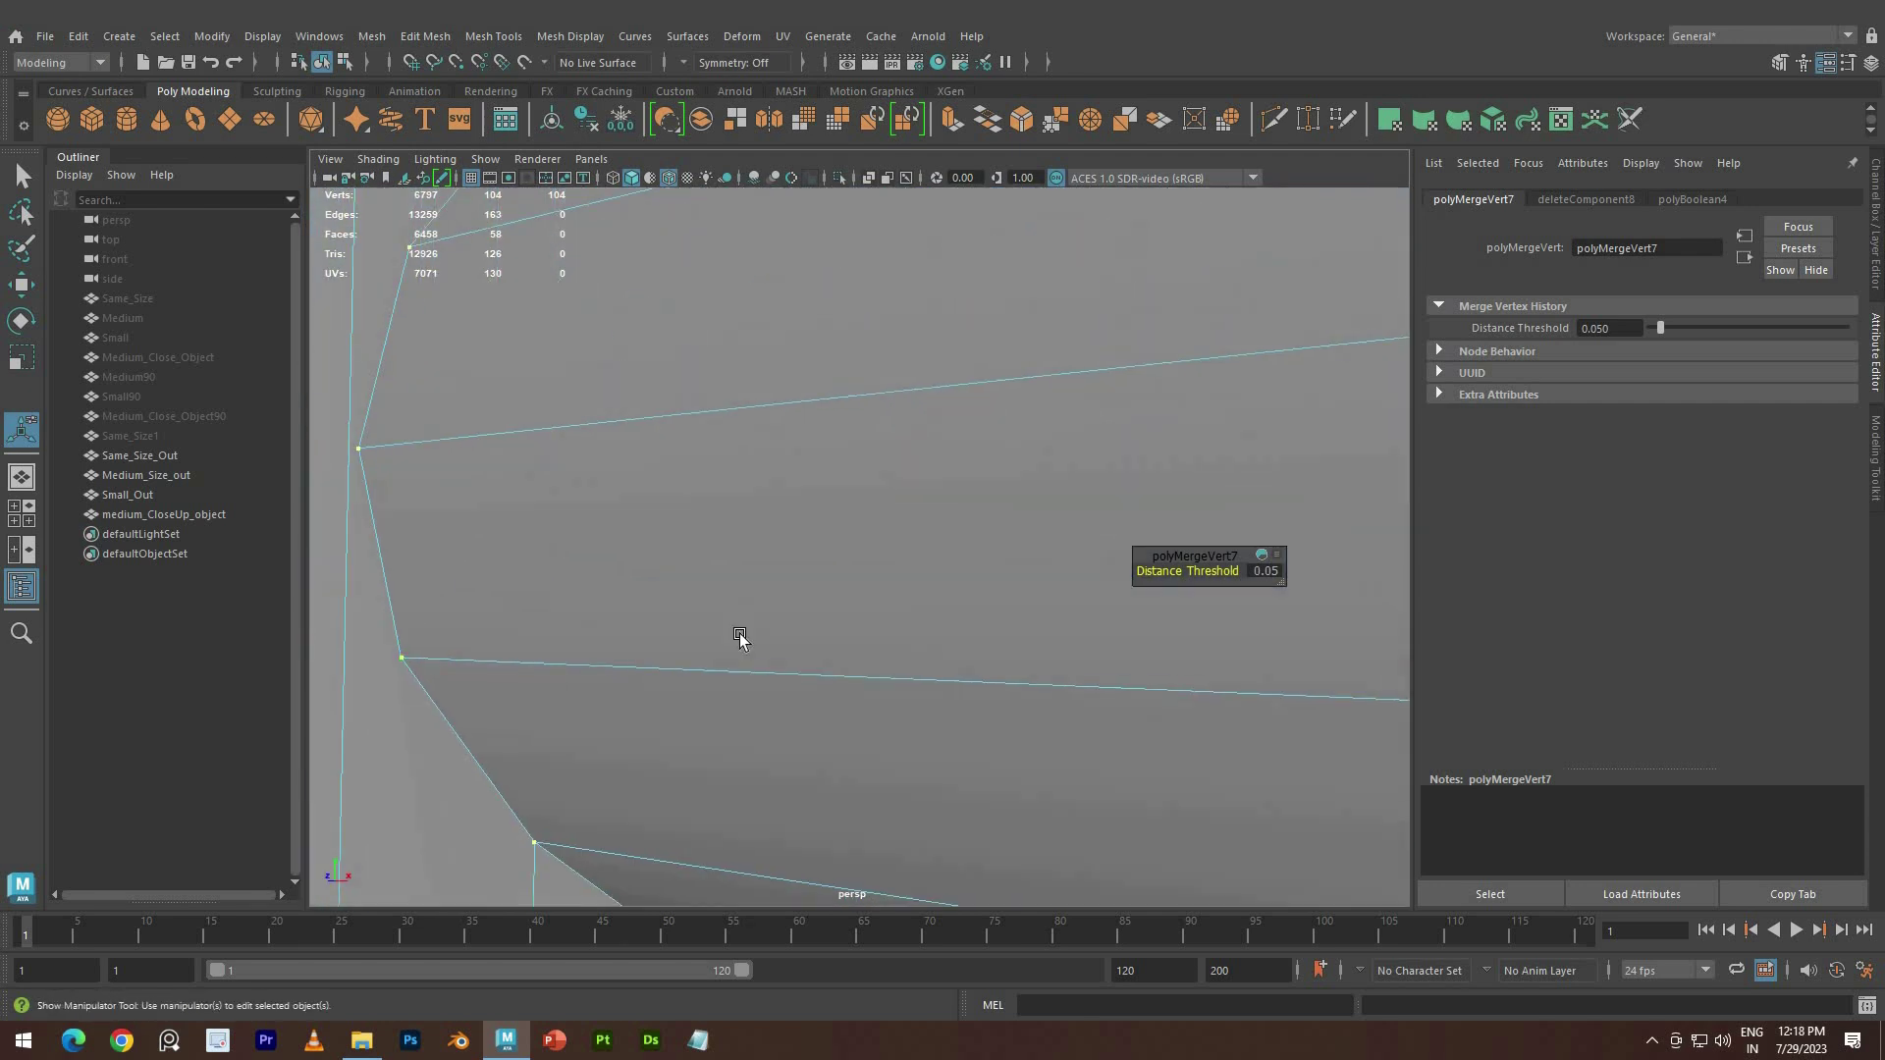
alt+middle_drag(740, 639, 776, 621)
scroll(775, 620, down, 10)
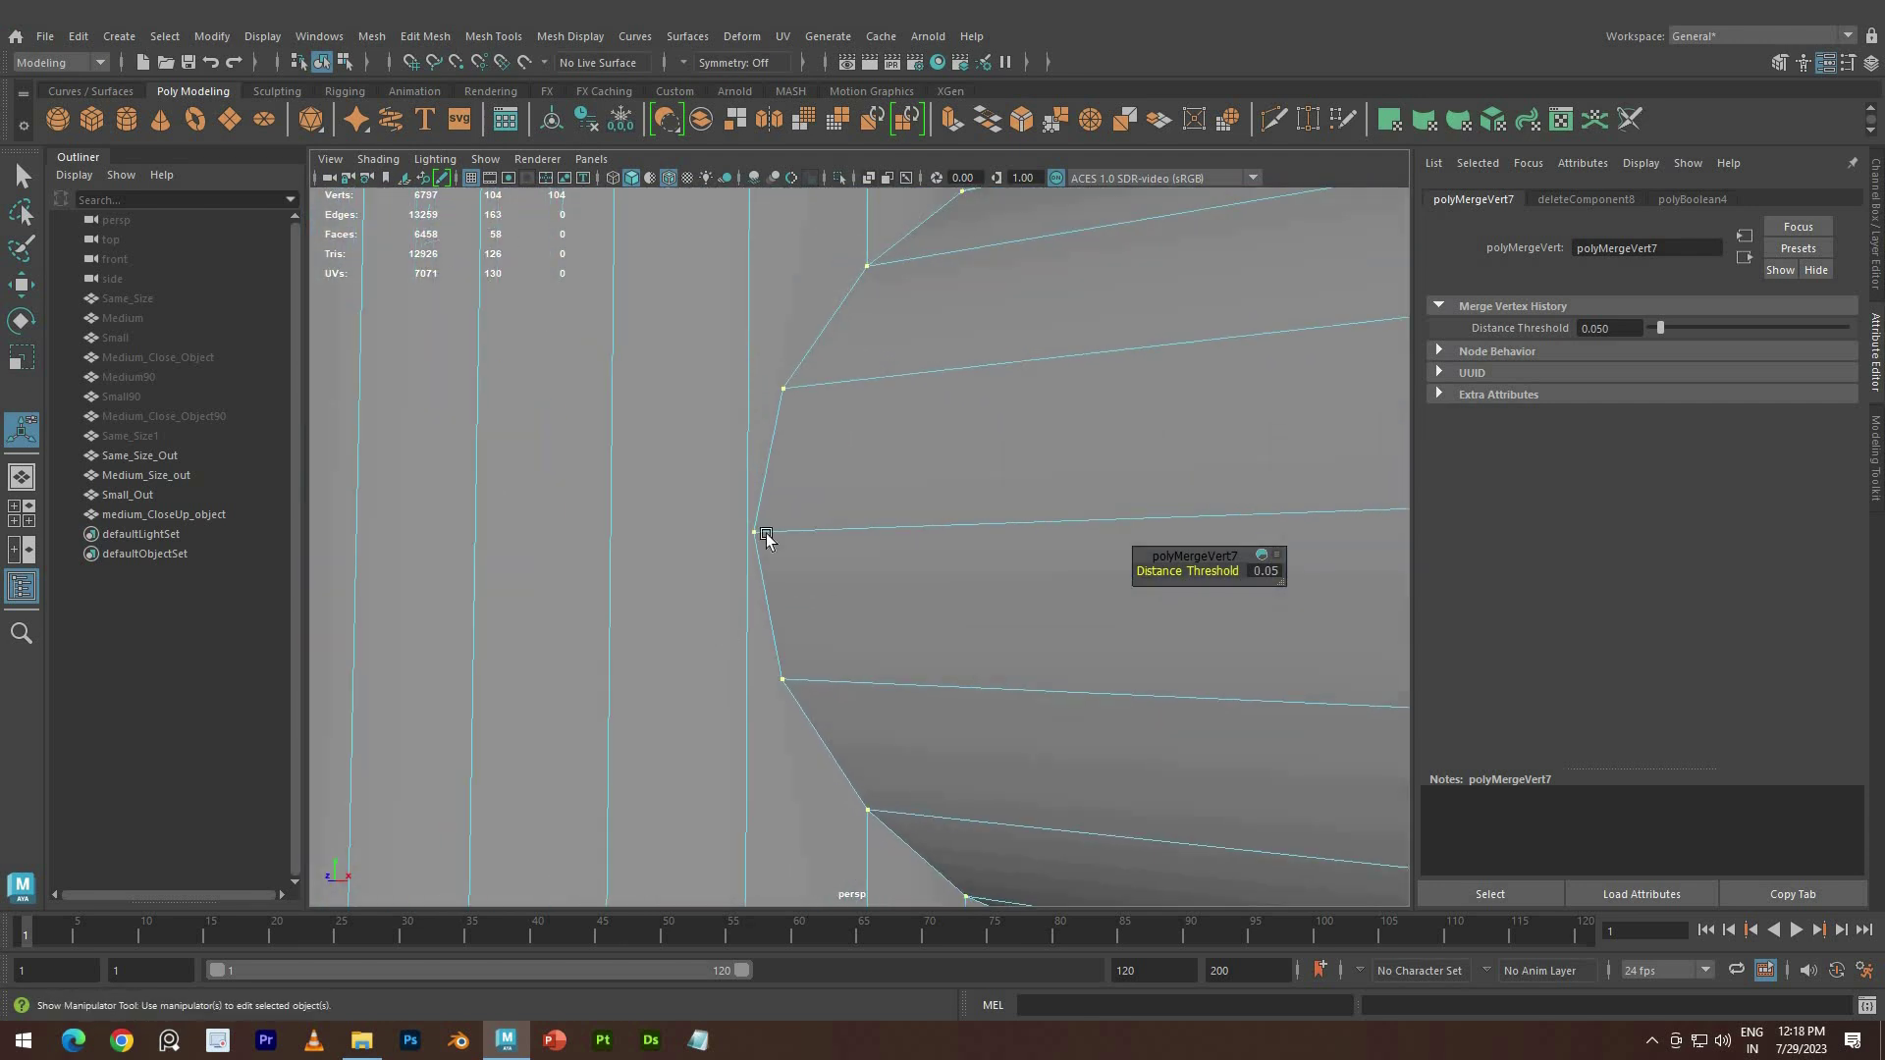
right_drag(698, 447, 698, 391)
click(732, 489)
ctrl+right_drag(732, 489, 599, 490)
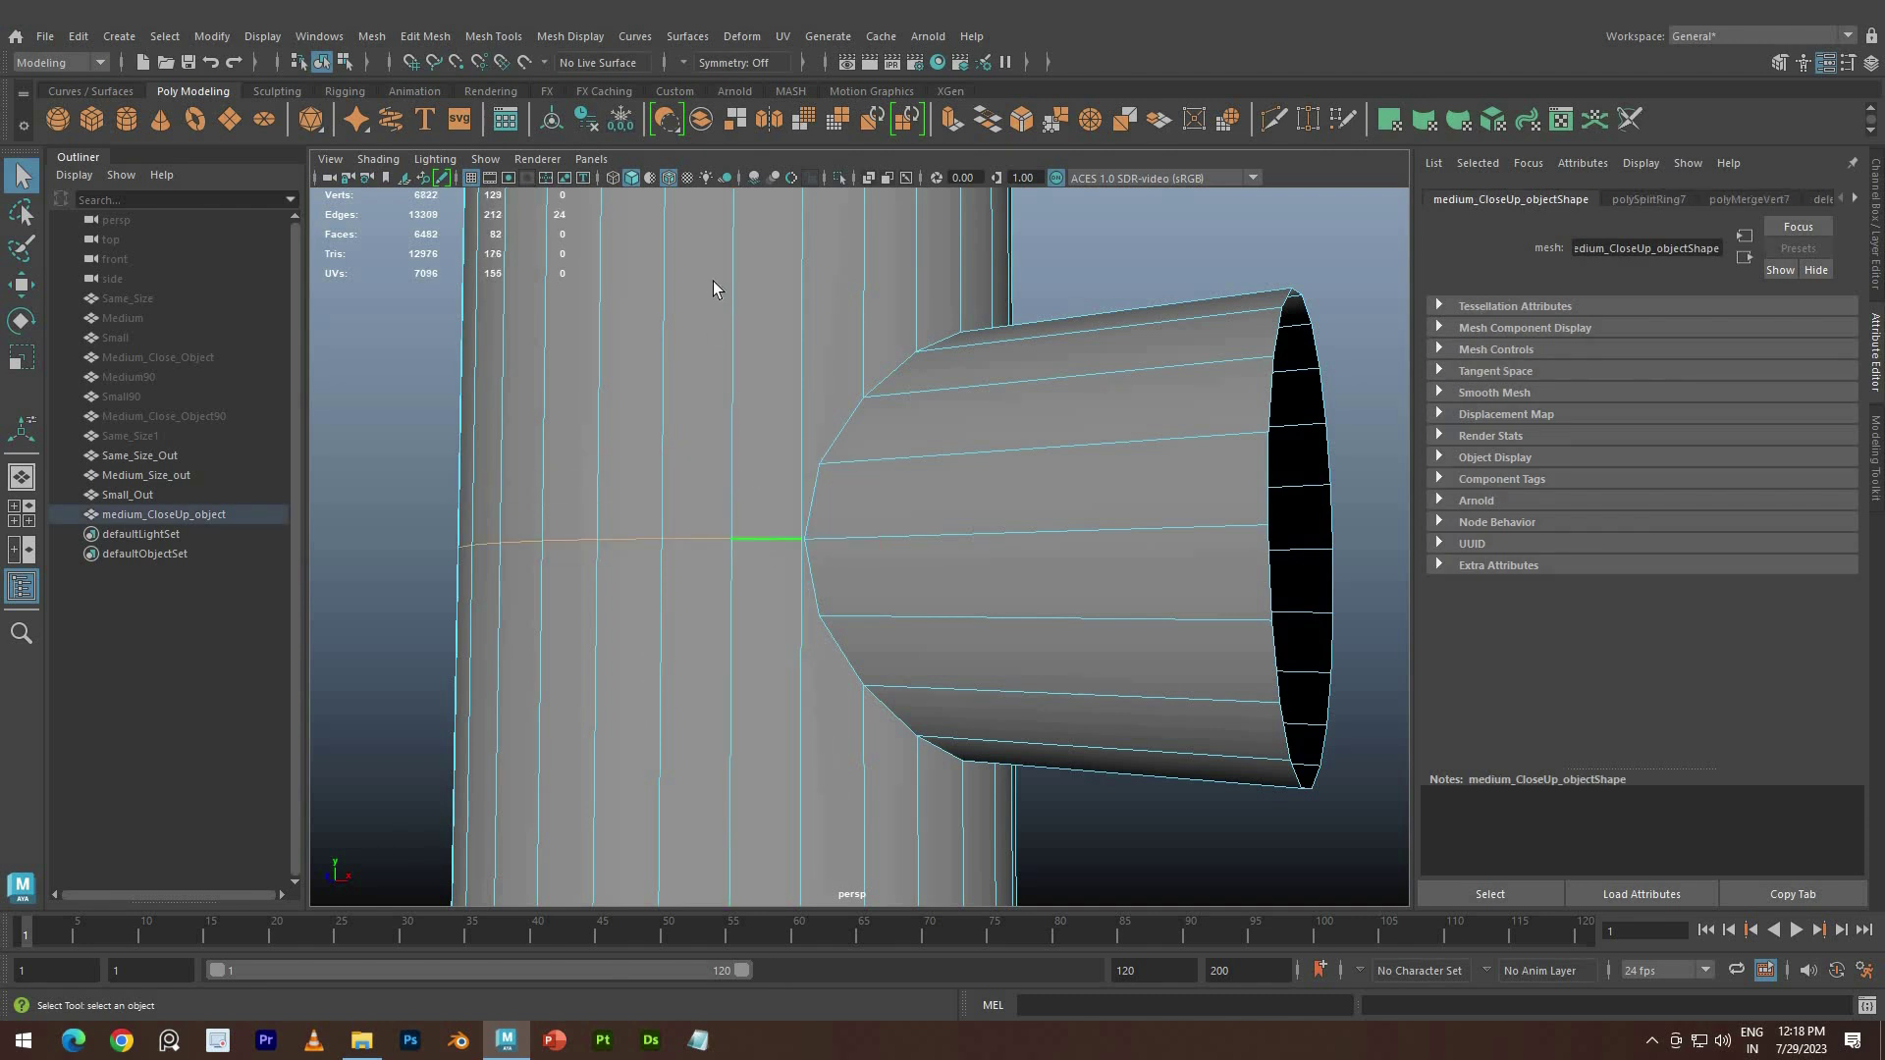
click(721, 280)
key(g)
click(733, 664)
key(g)
scroll(735, 658, down, 3)
ctrl+click(768, 385)
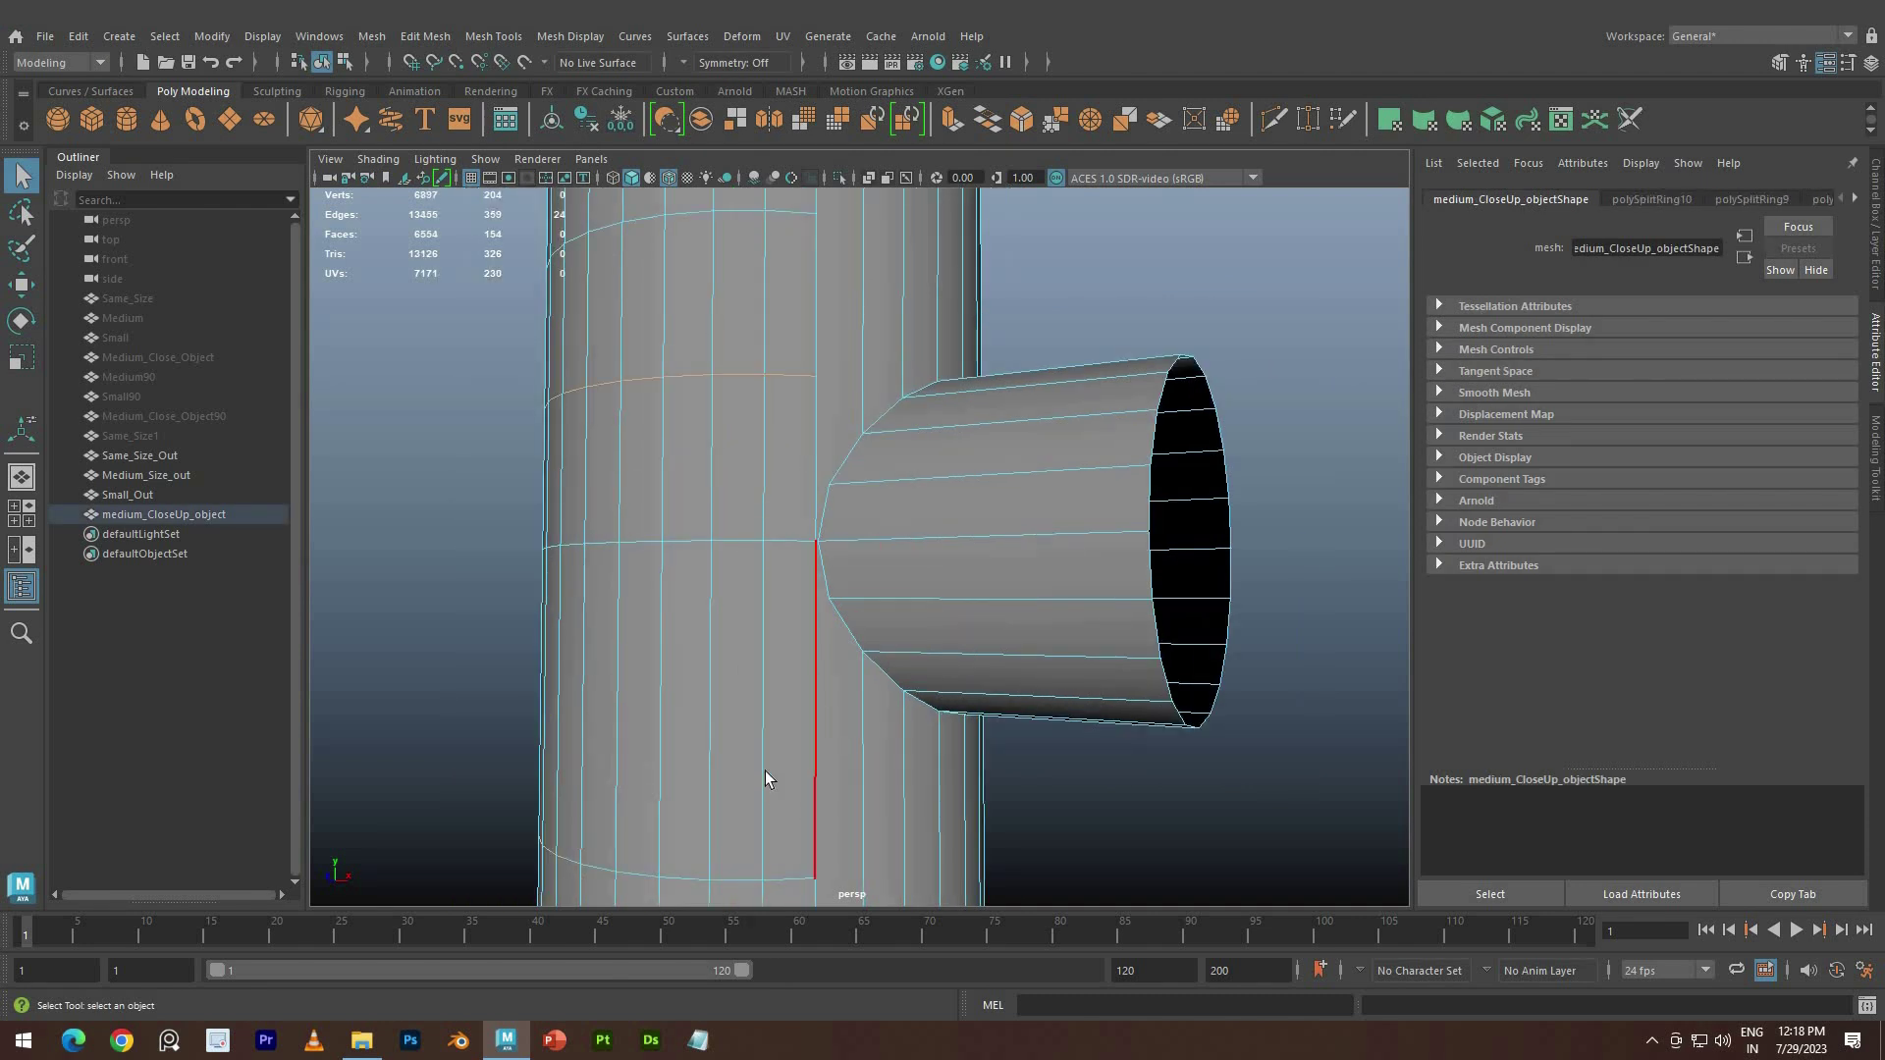
ctrl+click(727, 702)
Scale the two inner loops toward the middle loop and snap each to the height of the adjacent branch base vertex
key(w)
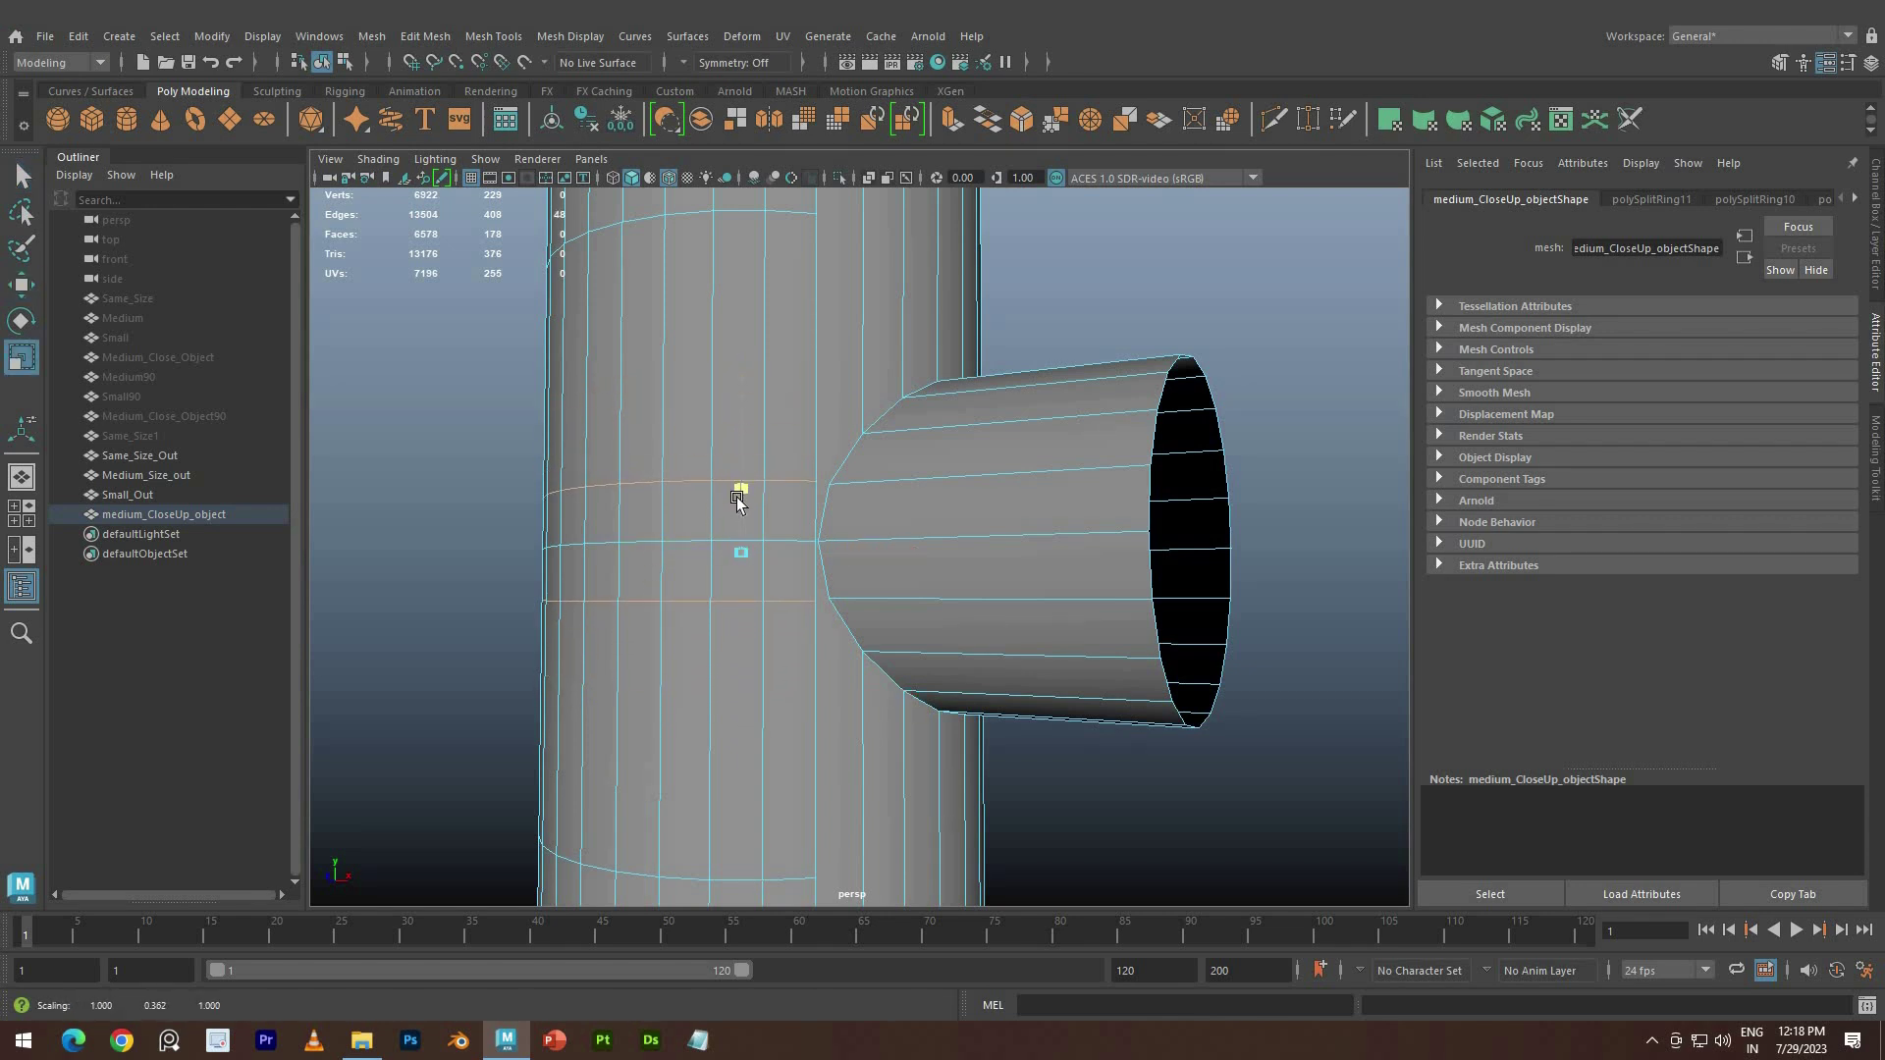
double_click(739, 486)
key(w)
key(v)
middle_drag(819, 490, 823, 493)
key(ctrl+z)
alt+drag(761, 566, 745, 581)
key(v)
drag(741, 326, 830, 523)
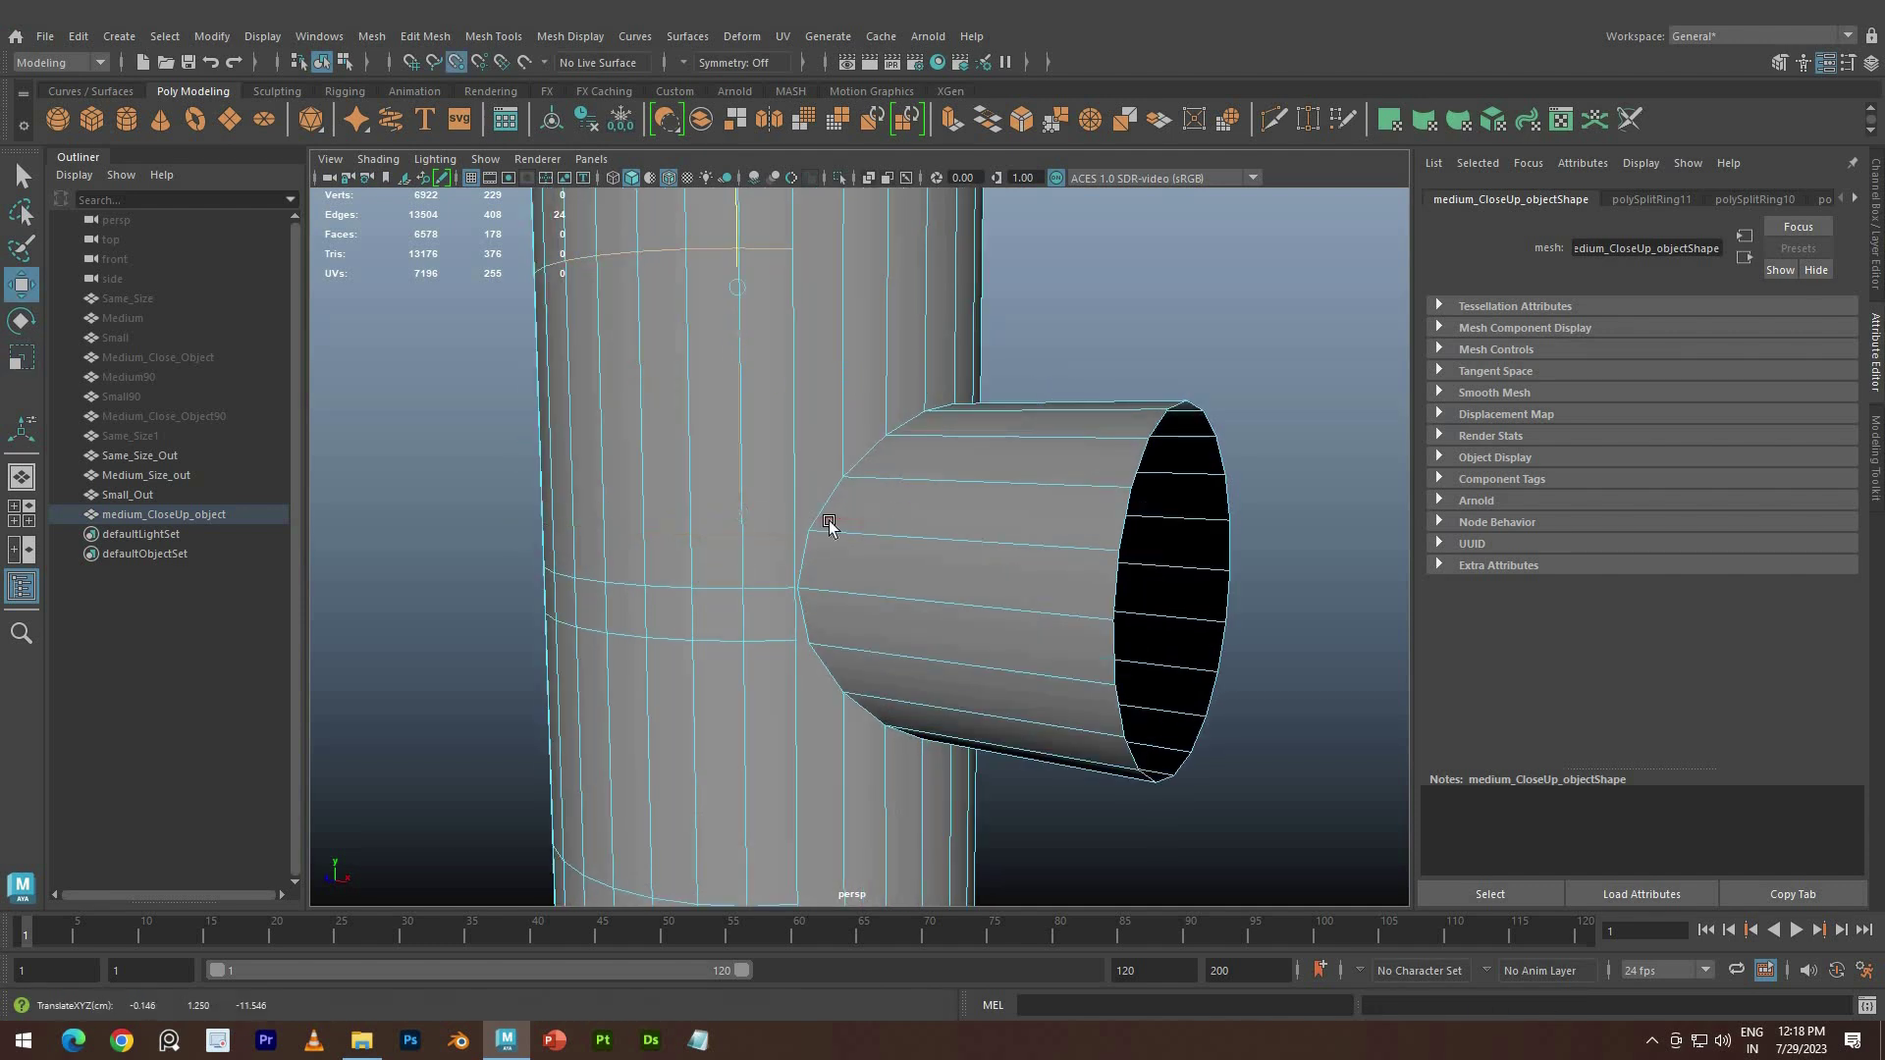
double_click(762, 642)
key(v)
drag(739, 413, 803, 747)
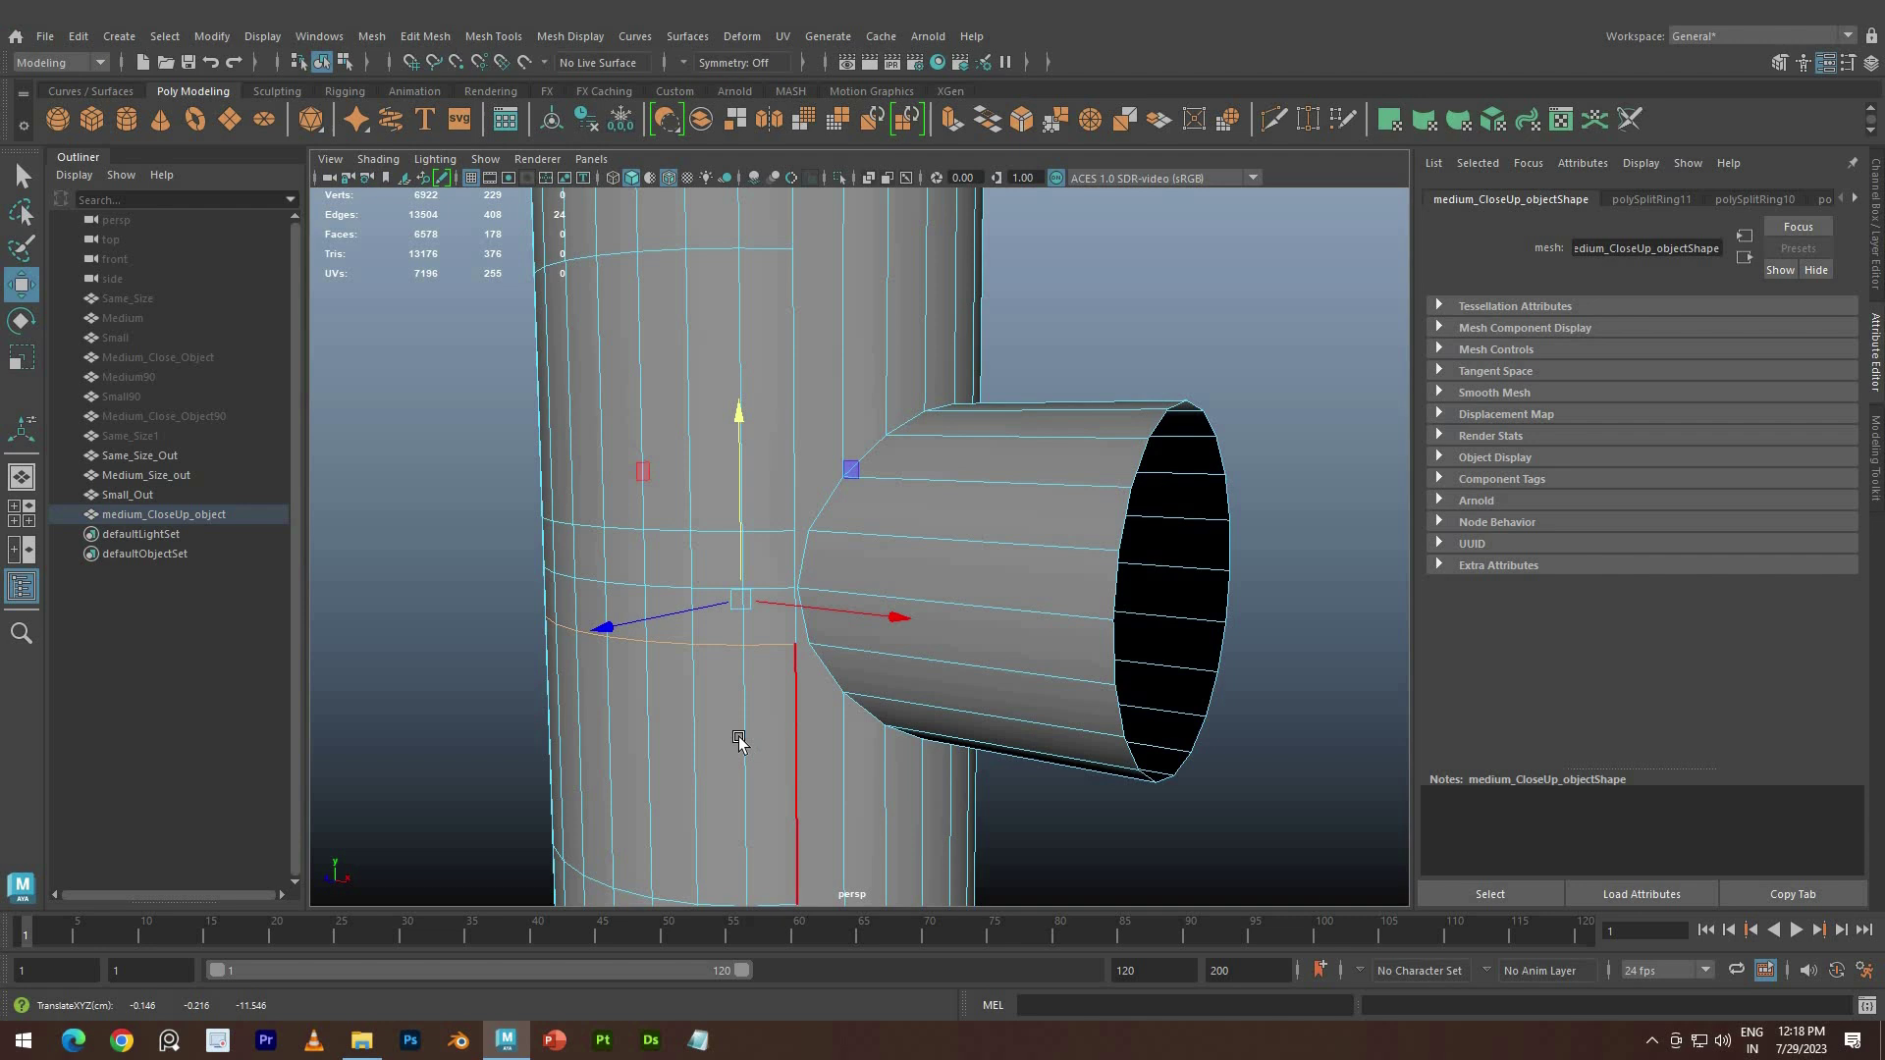
Snap the outer loops above and below the middle to the height of the next branch base vertices
alt+middle_drag(738, 737, 737, 734)
drag(742, 494, 879, 530)
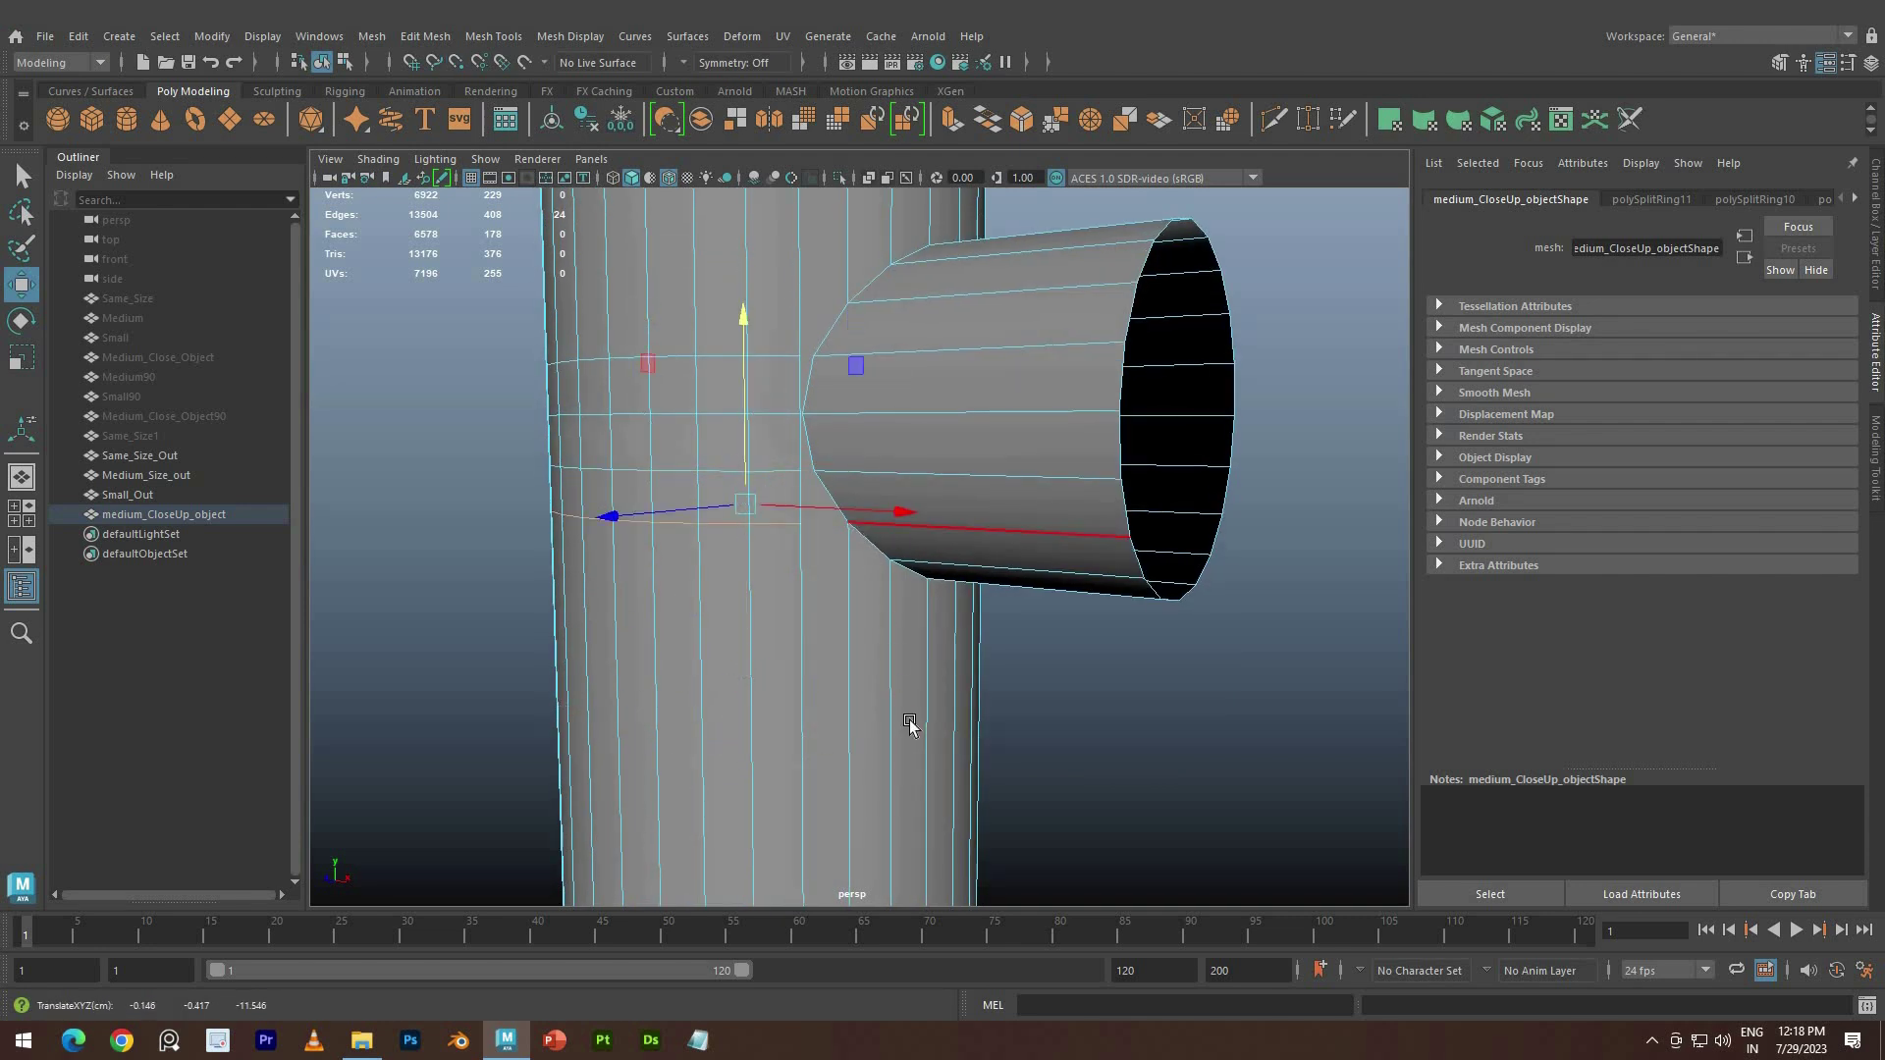
alt+middle_drag(785, 300, 877, 635)
Cut edges with Multi-Cut joining the middle loop and the two upper loops to the branch base vertices on one side
click(1273, 120)
scroll(782, 628, up, 8)
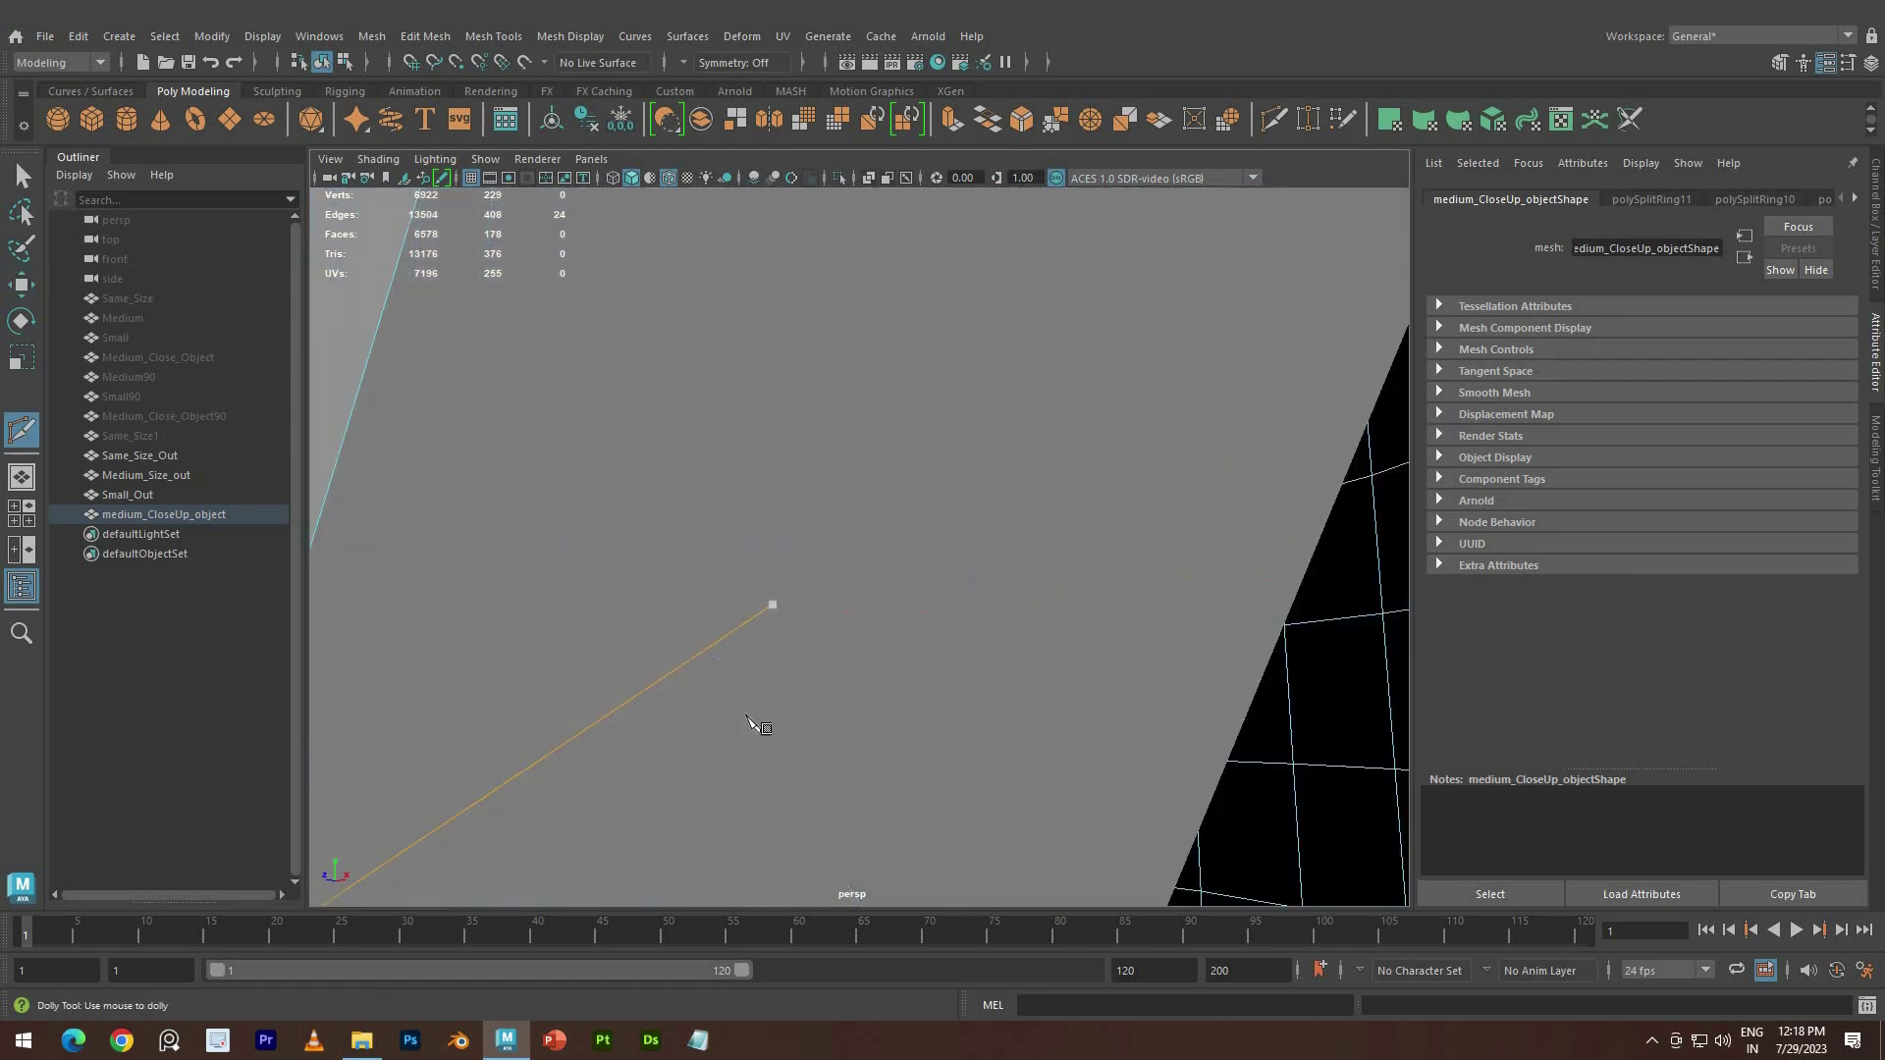
scroll(754, 728, down, 4)
scroll(696, 736, up, 3)
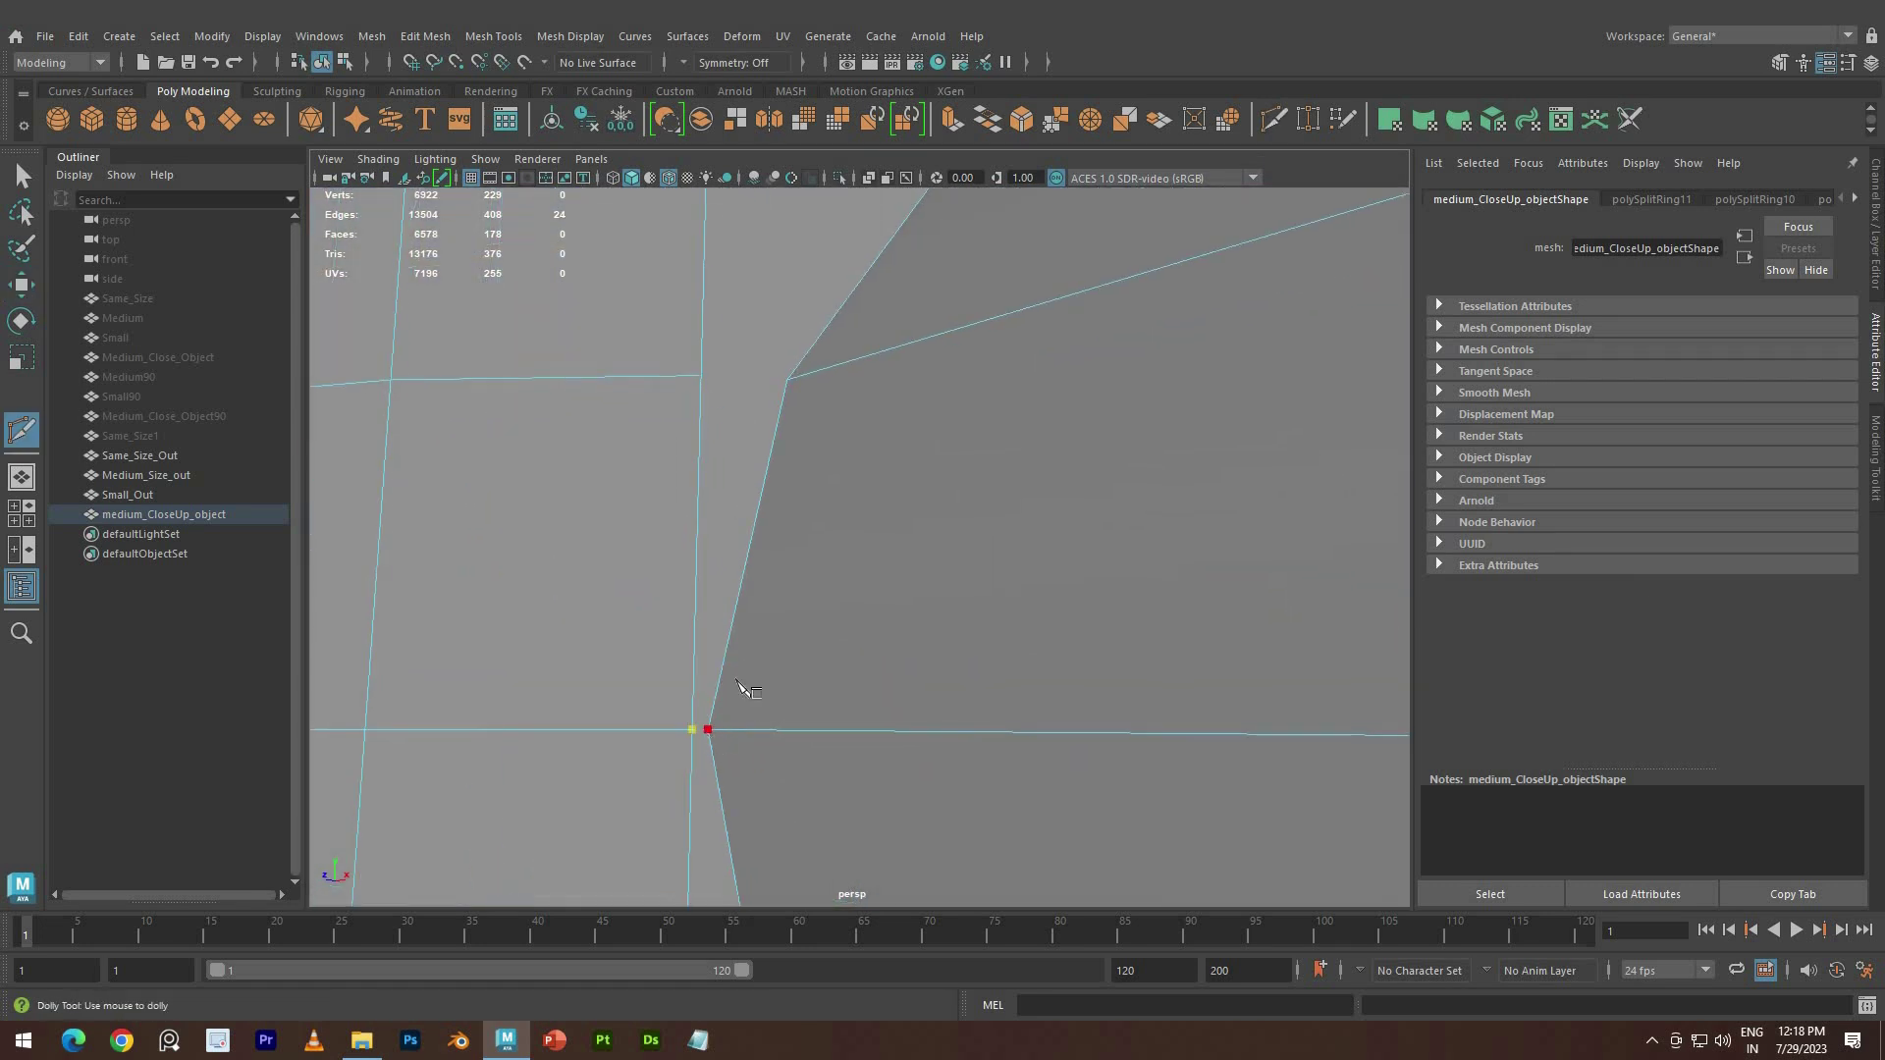
click(701, 377)
alt+middle_drag(798, 371, 941, 629)
right_click(831, 613)
scroll(854, 554, down, 7)
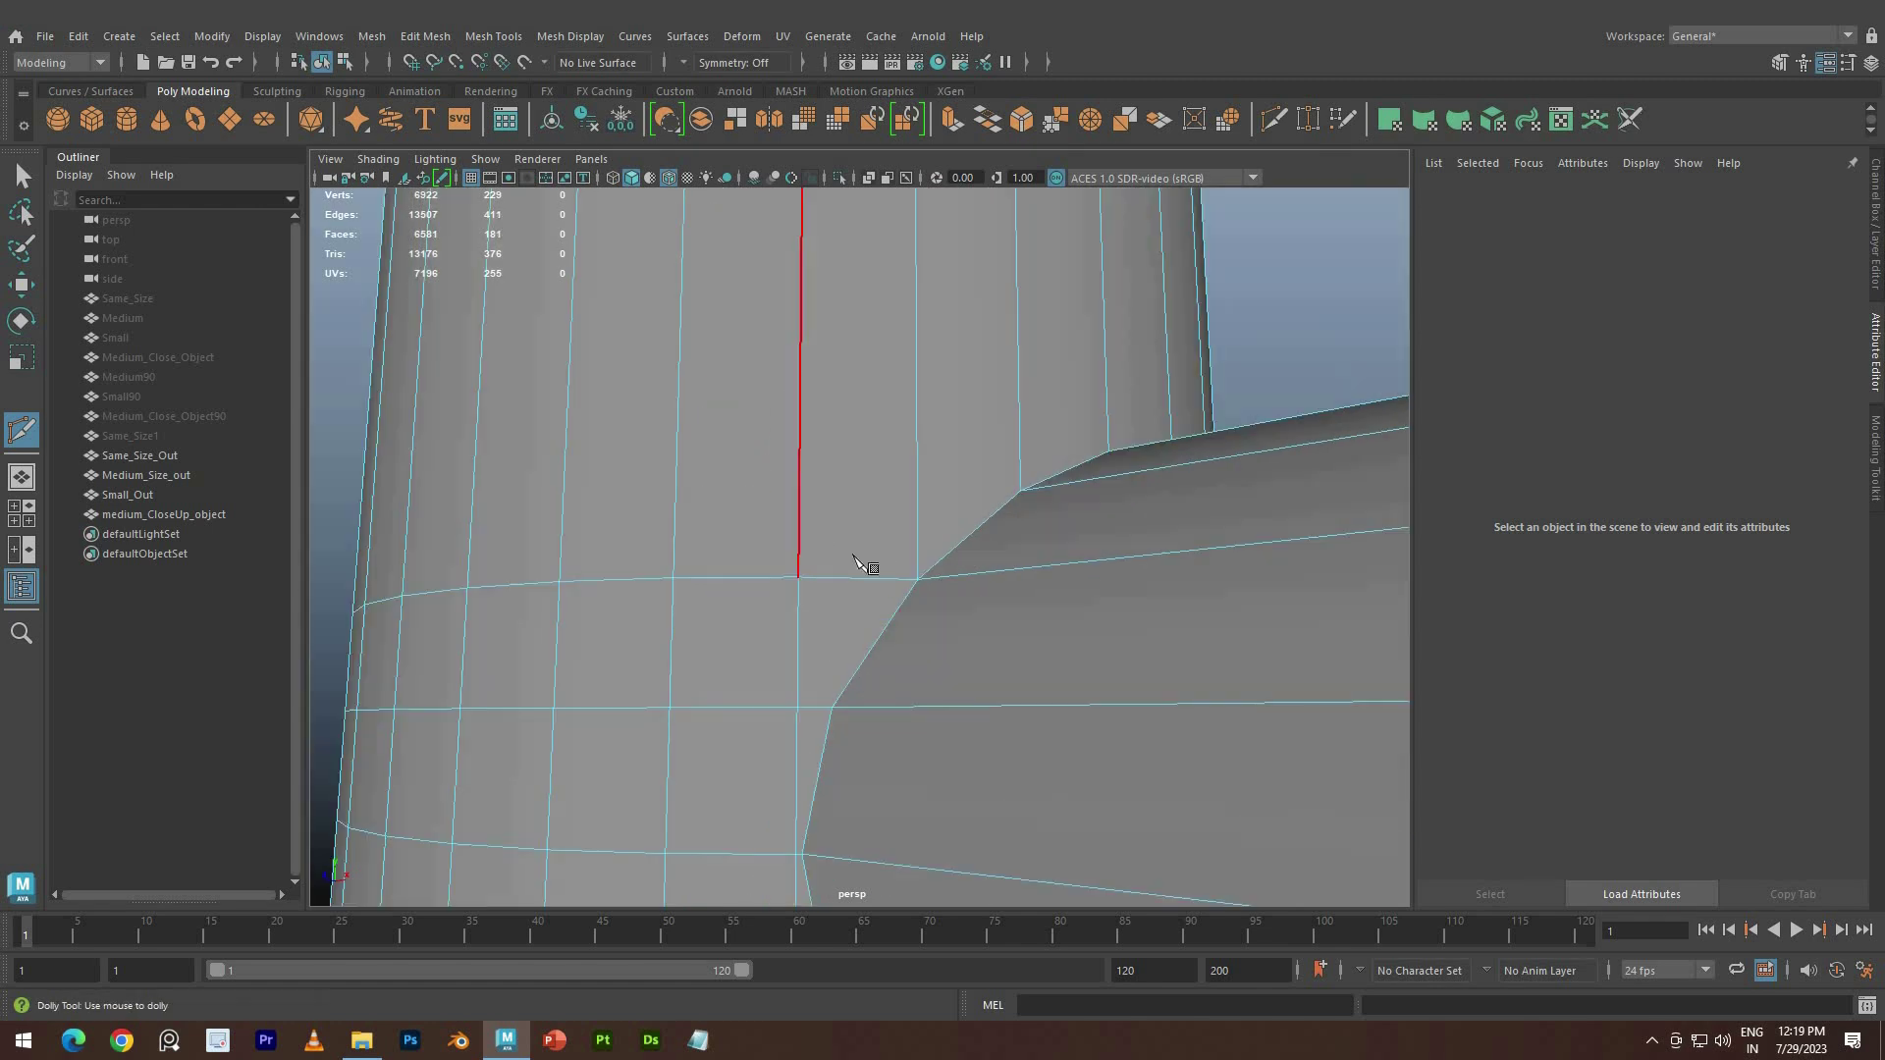
Cut edges with Multi-Cut joining the two lower loops to the branch base vertices on the same side
alt+middle_drag(841, 815, 856, 556)
scroll(857, 556, up, 7)
alt+middle_drag(791, 373, 823, 609)
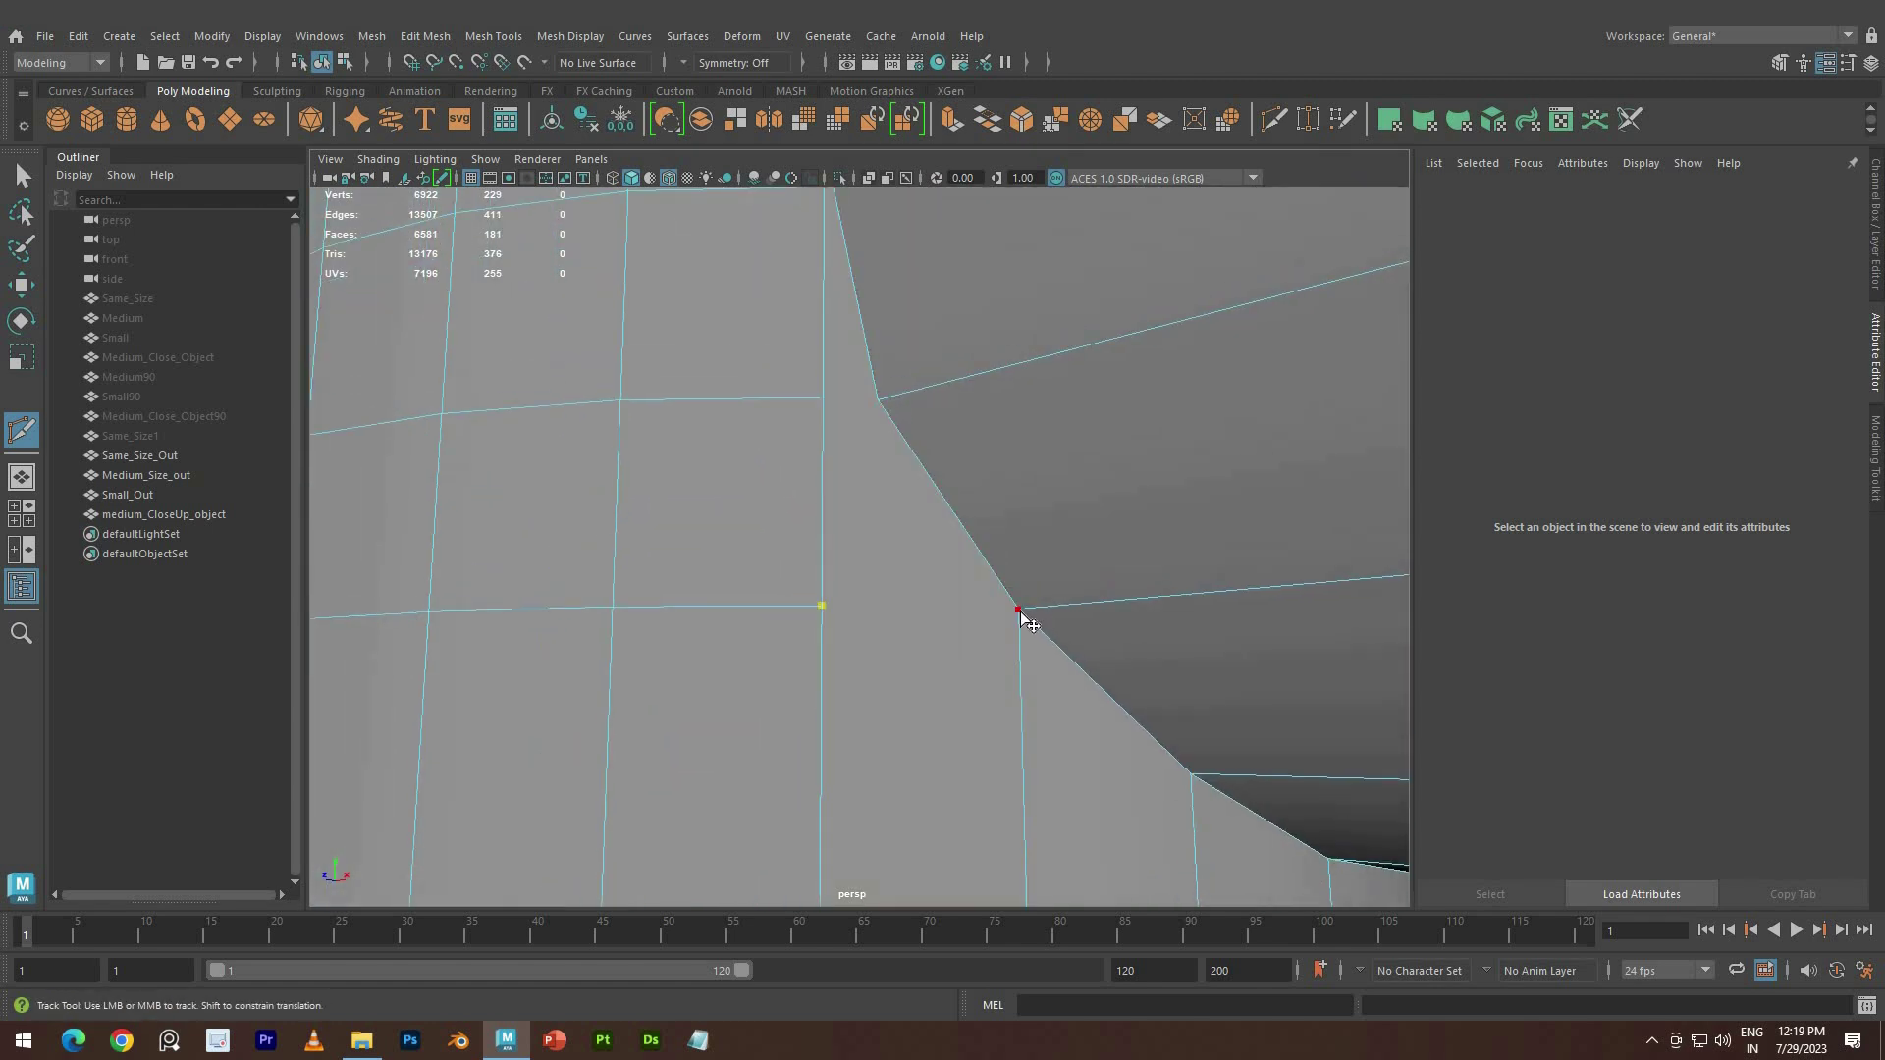
click(883, 406)
right_click(914, 473)
scroll(914, 473, down, 8)
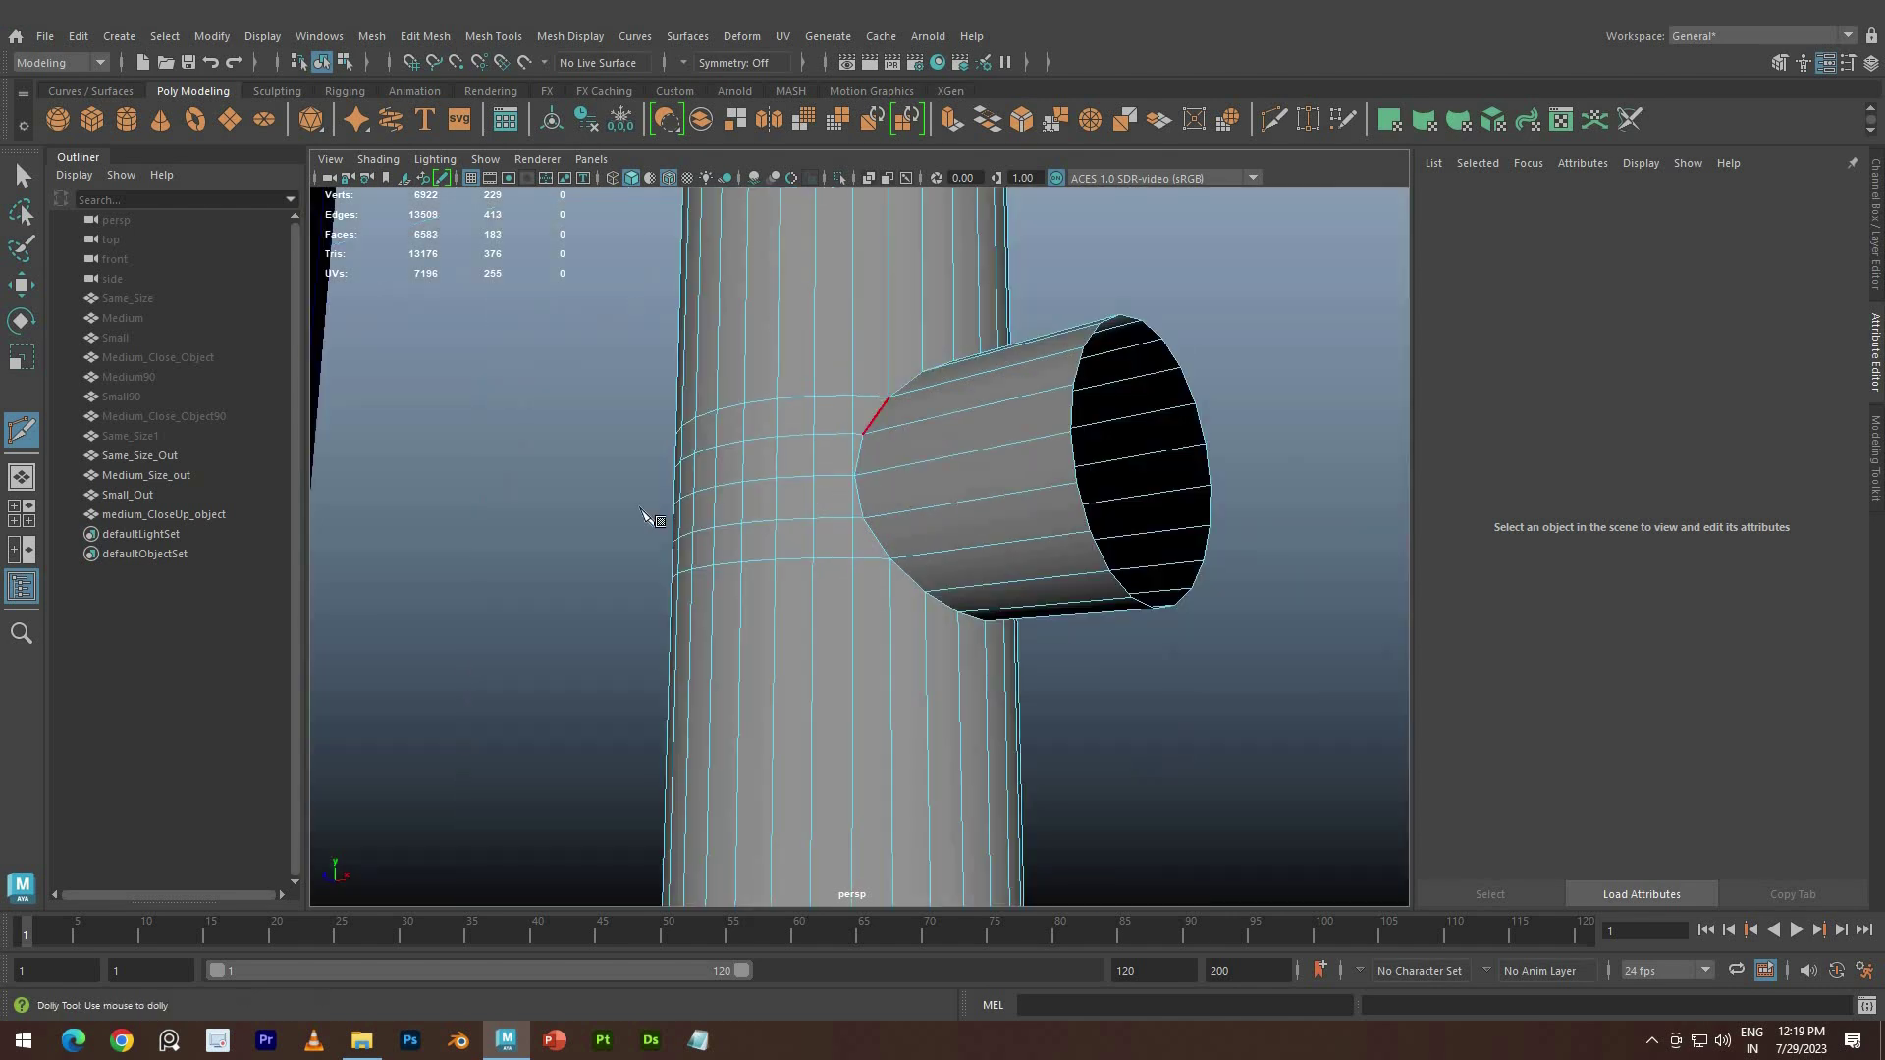
Cut edges with Multi-Cut joining the five horizontal loops to the branch base vertices on the opposite side of the pipe
alt+drag(943, 530, 761, 635)
scroll(854, 563, up, 6)
alt+drag(854, 563, 850, 481)
click(852, 500)
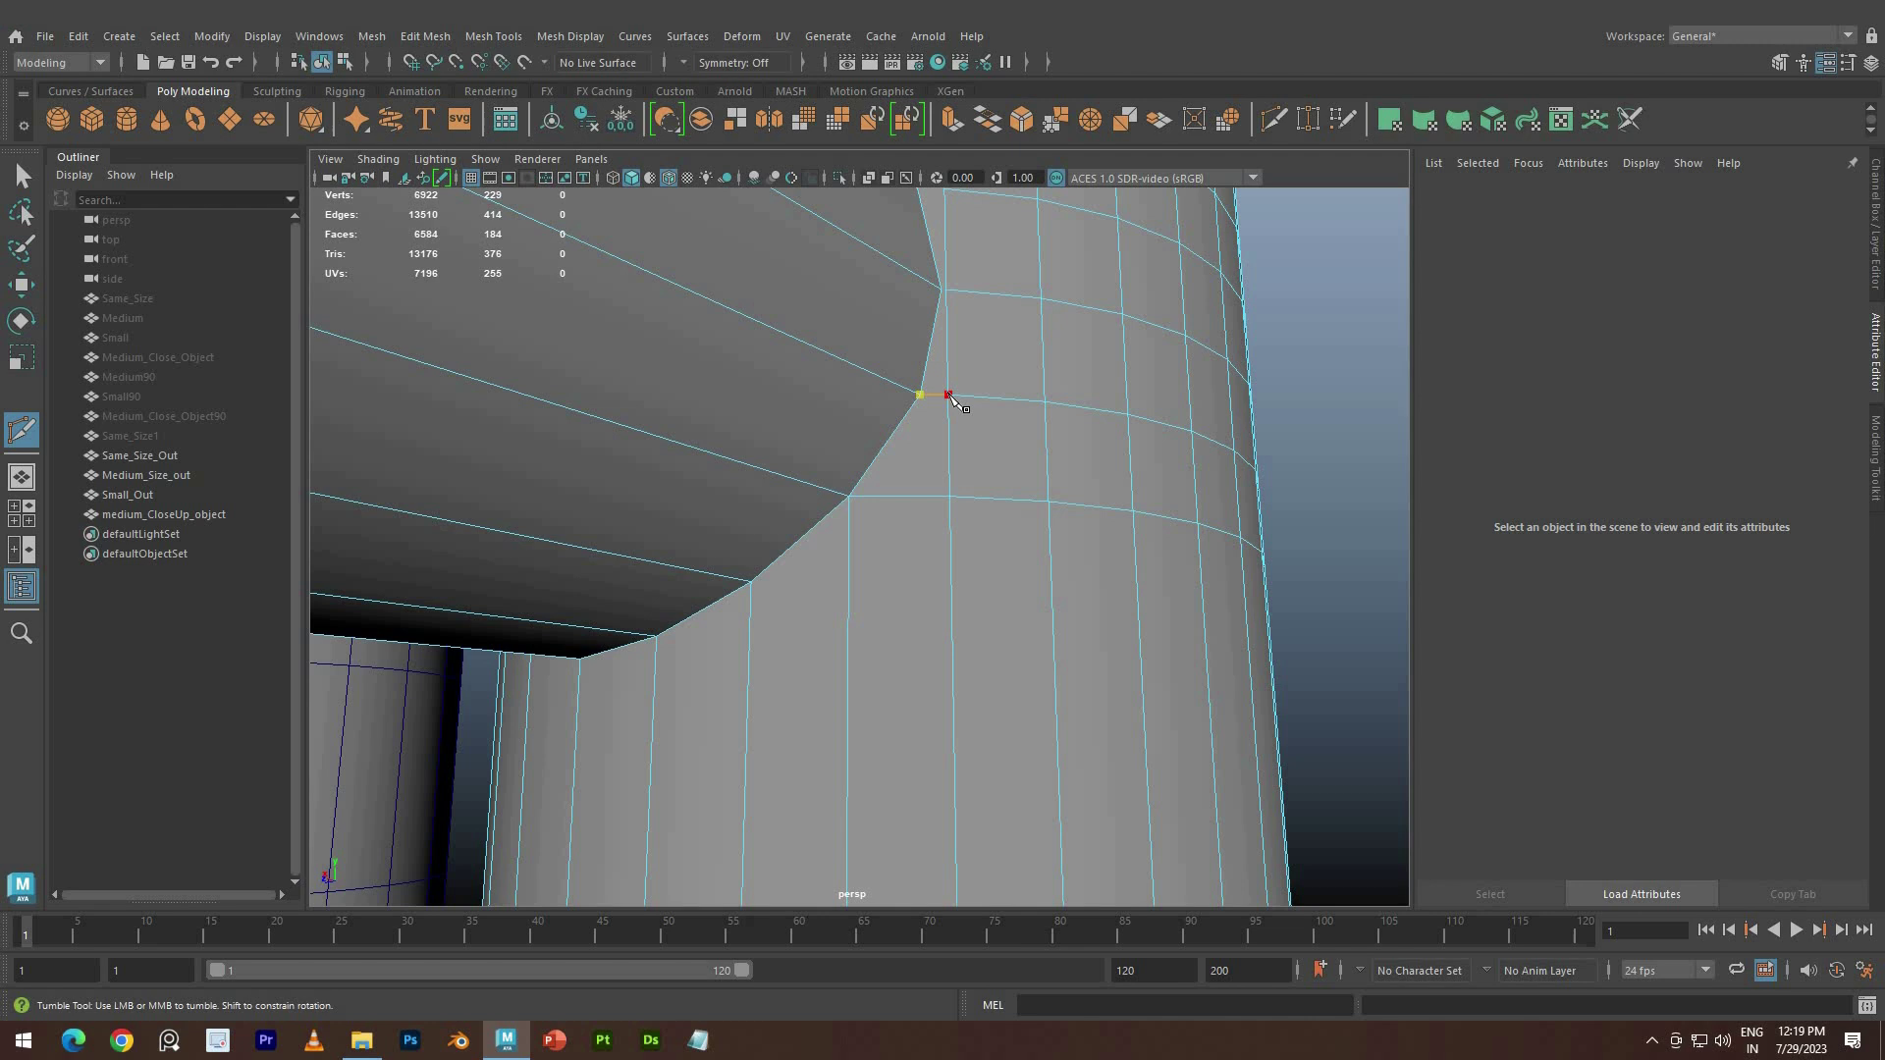
scroll(968, 516, up, 2)
alt+middle_drag(966, 403, 899, 727)
click(896, 565)
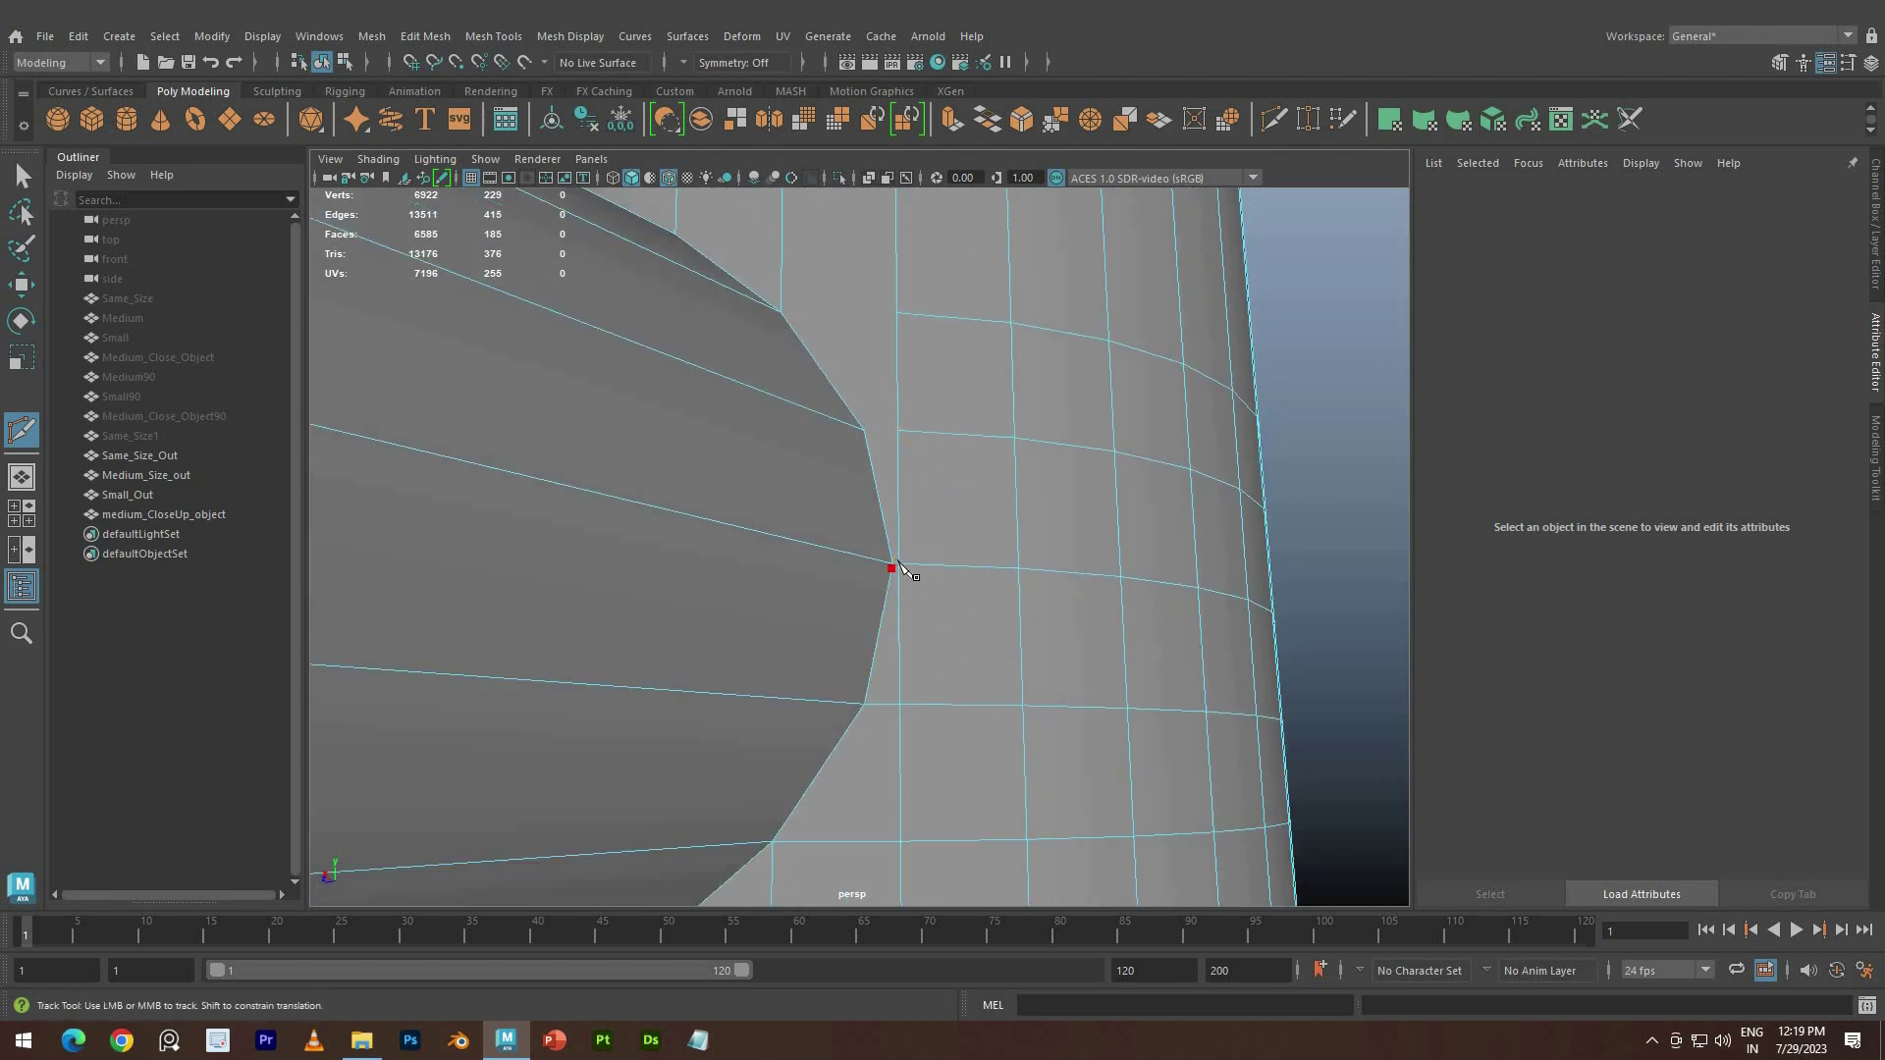
scroll(903, 572, up, 3)
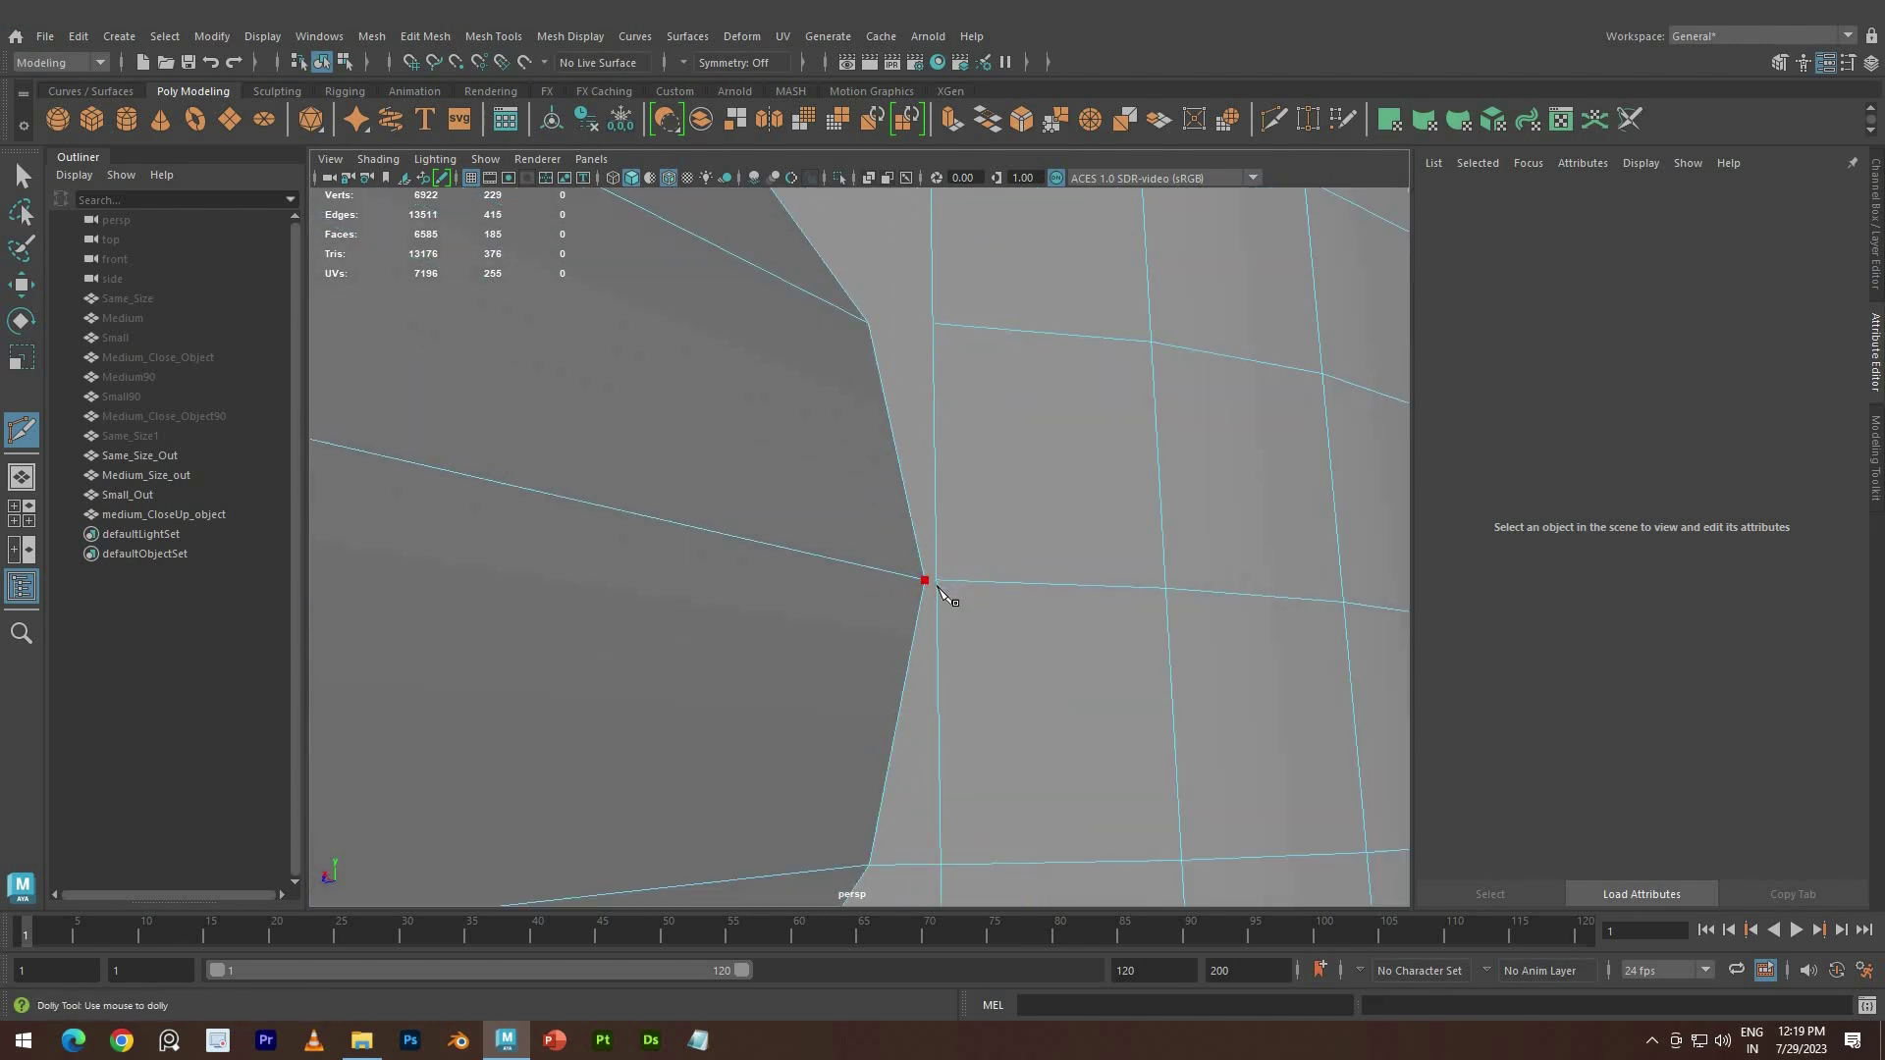
right_click(950, 467)
alt+middle_drag(946, 462, 881, 627)
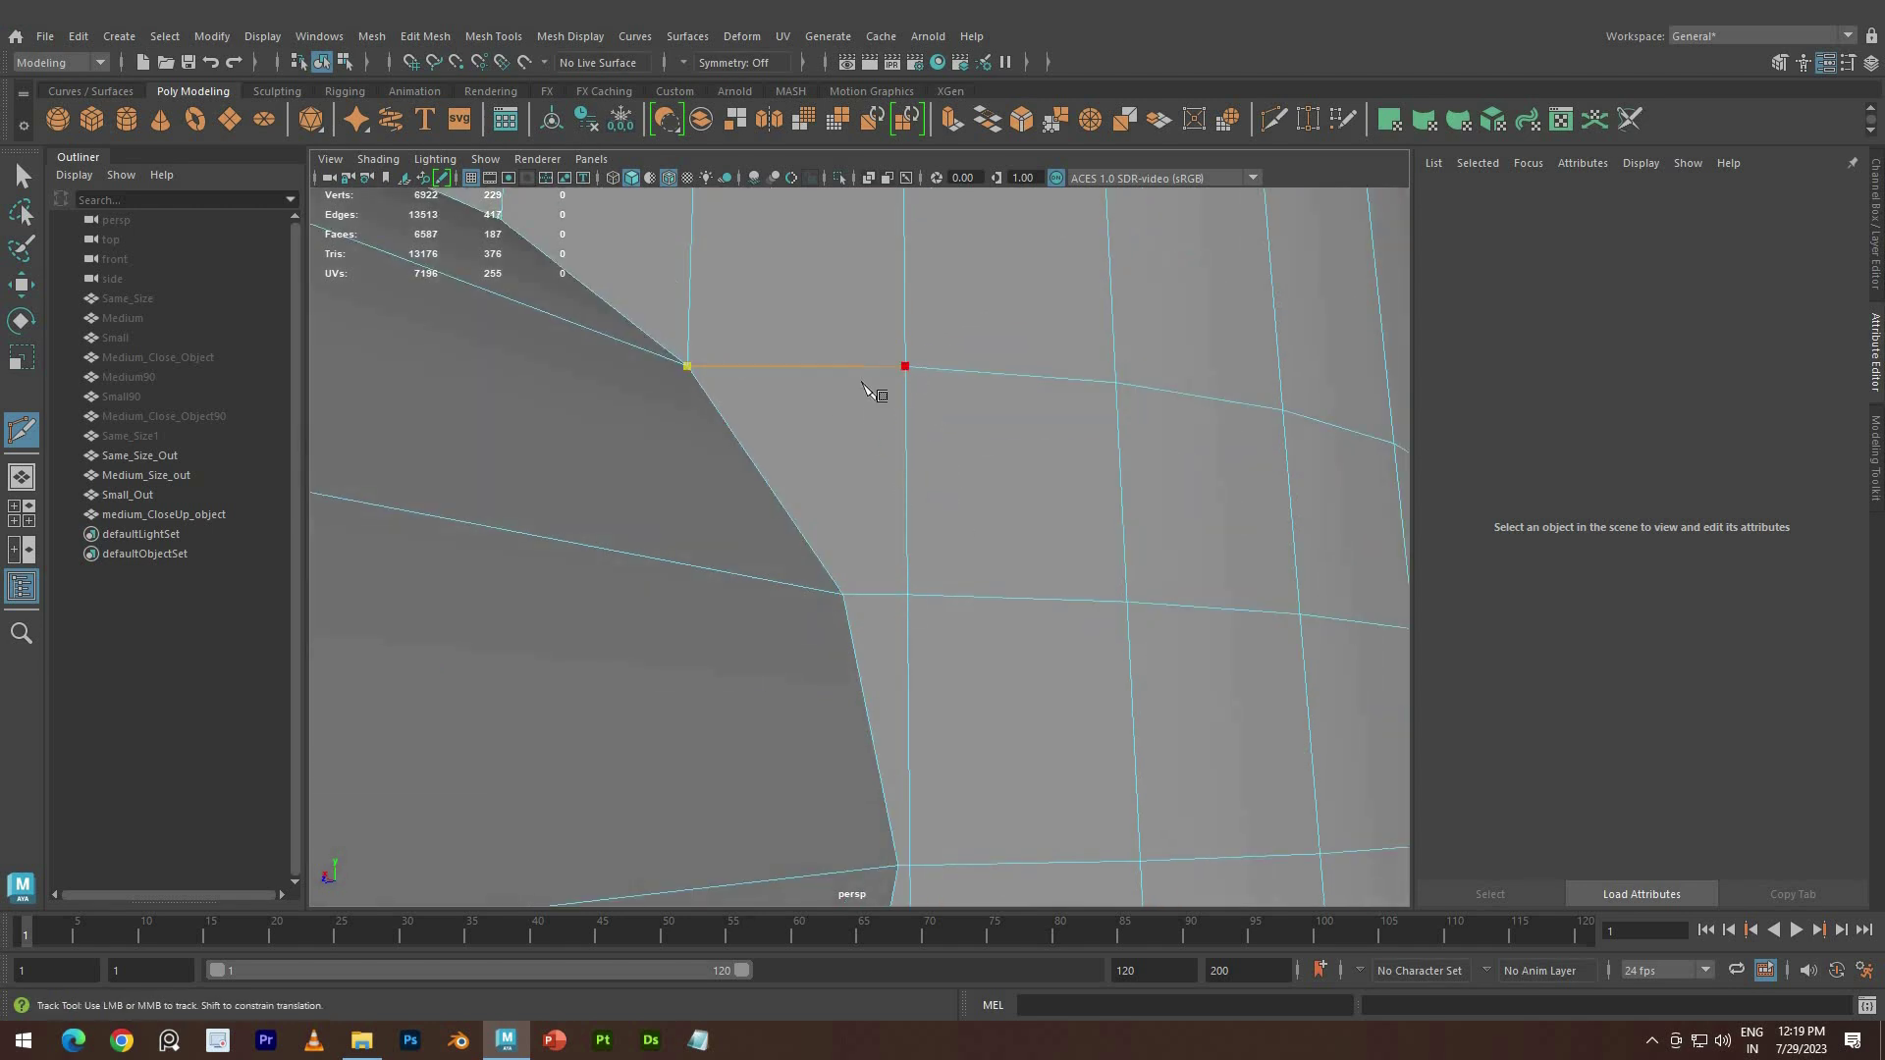
Insert supporting edge loops around the branch and around the main cylinder above and below the junction
key(a)
alt+drag(808, 598, 702, 550)
scroll(733, 555, up, 4)
ctrl+click(731, 530)
ctrl+click(864, 337)
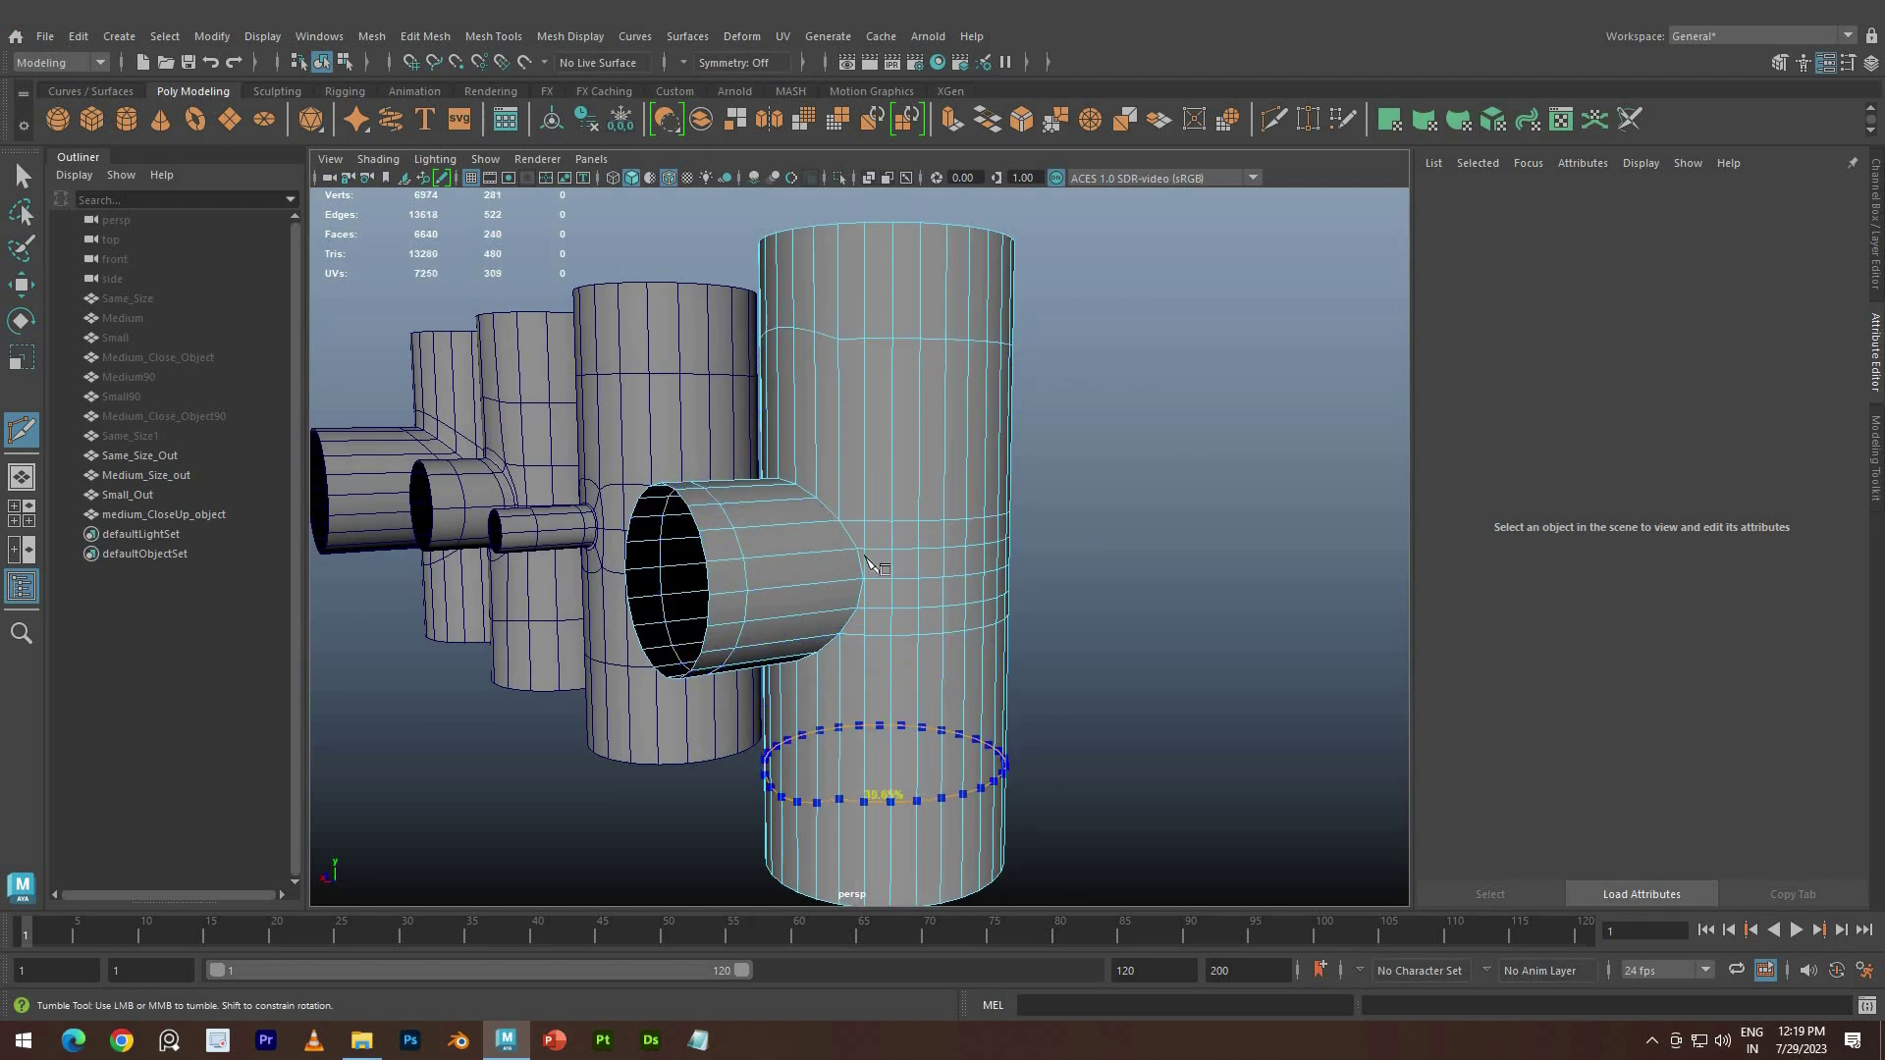
ctrl+click(867, 778)
Select the complete edge loop where the branch meets the main cylinder and bevel it
scroll(845, 547, up, 3)
scroll(842, 546, up, 5)
click(20, 181)
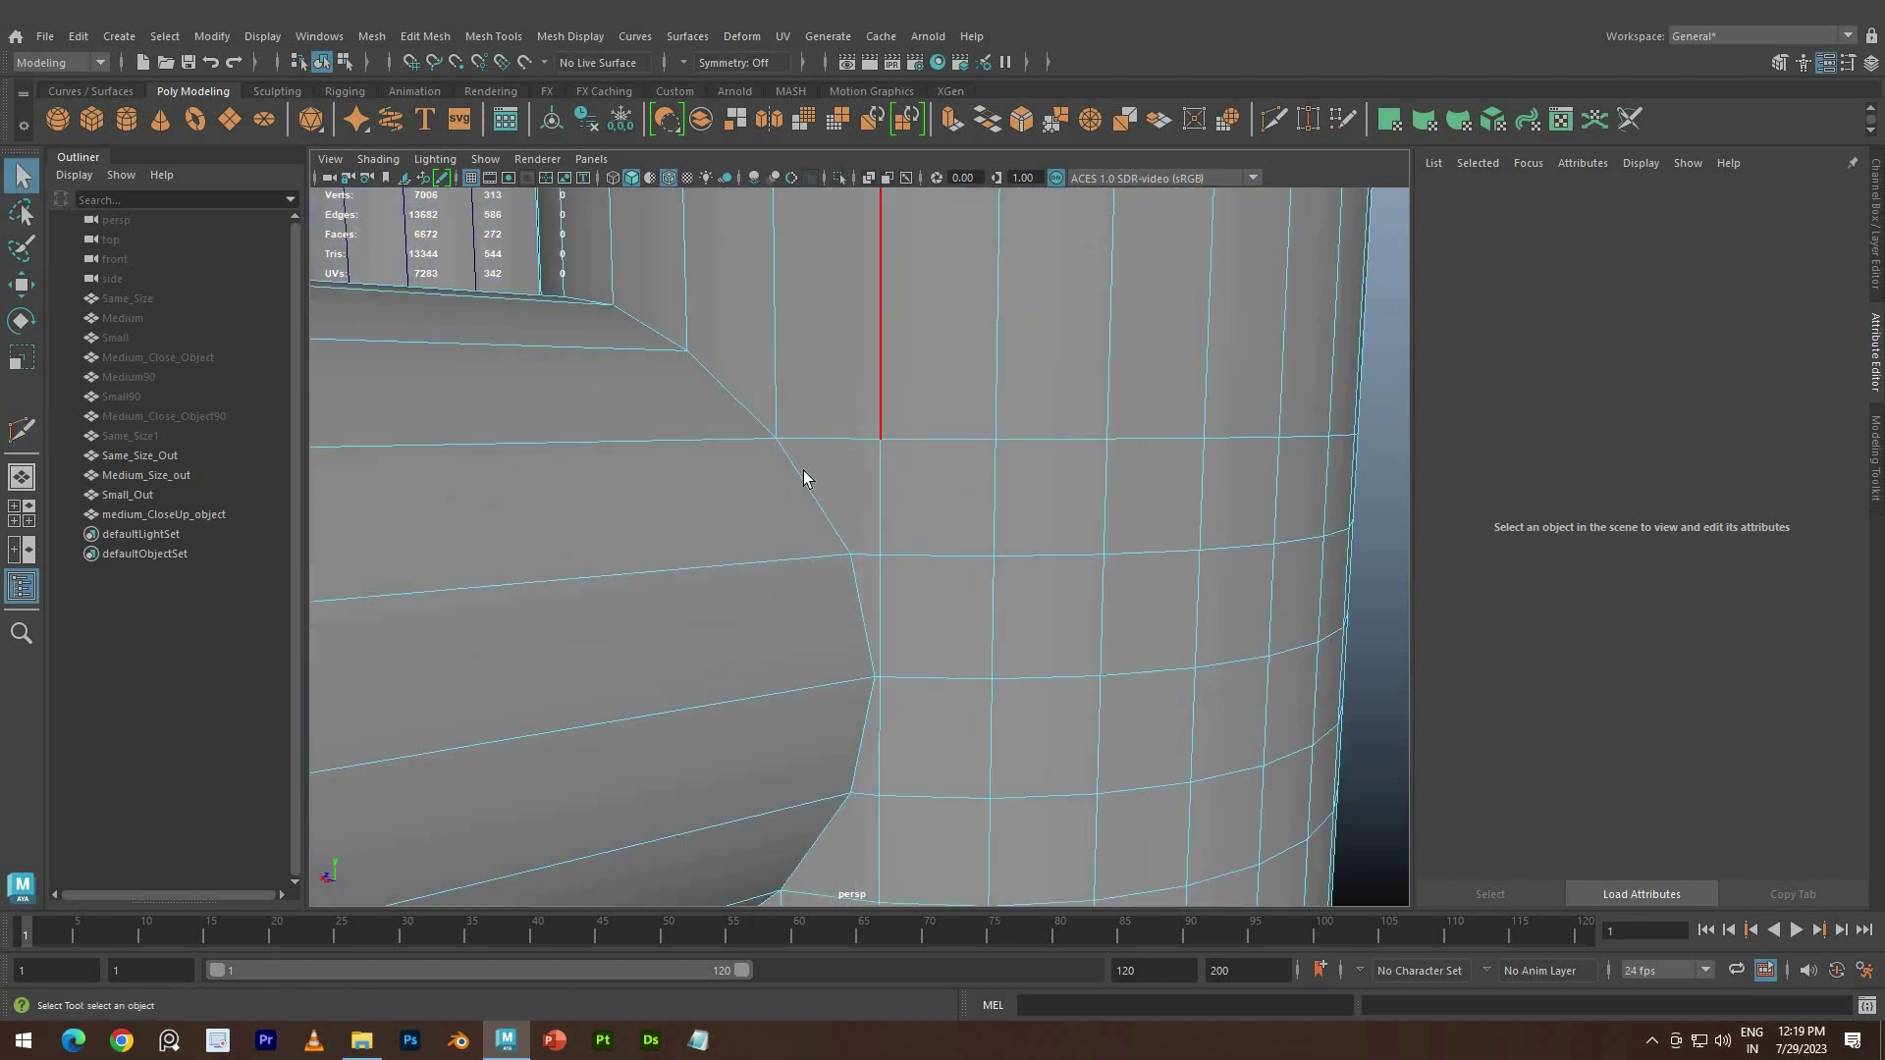
click(803, 469)
alt+drag(679, 562, 1312, 367)
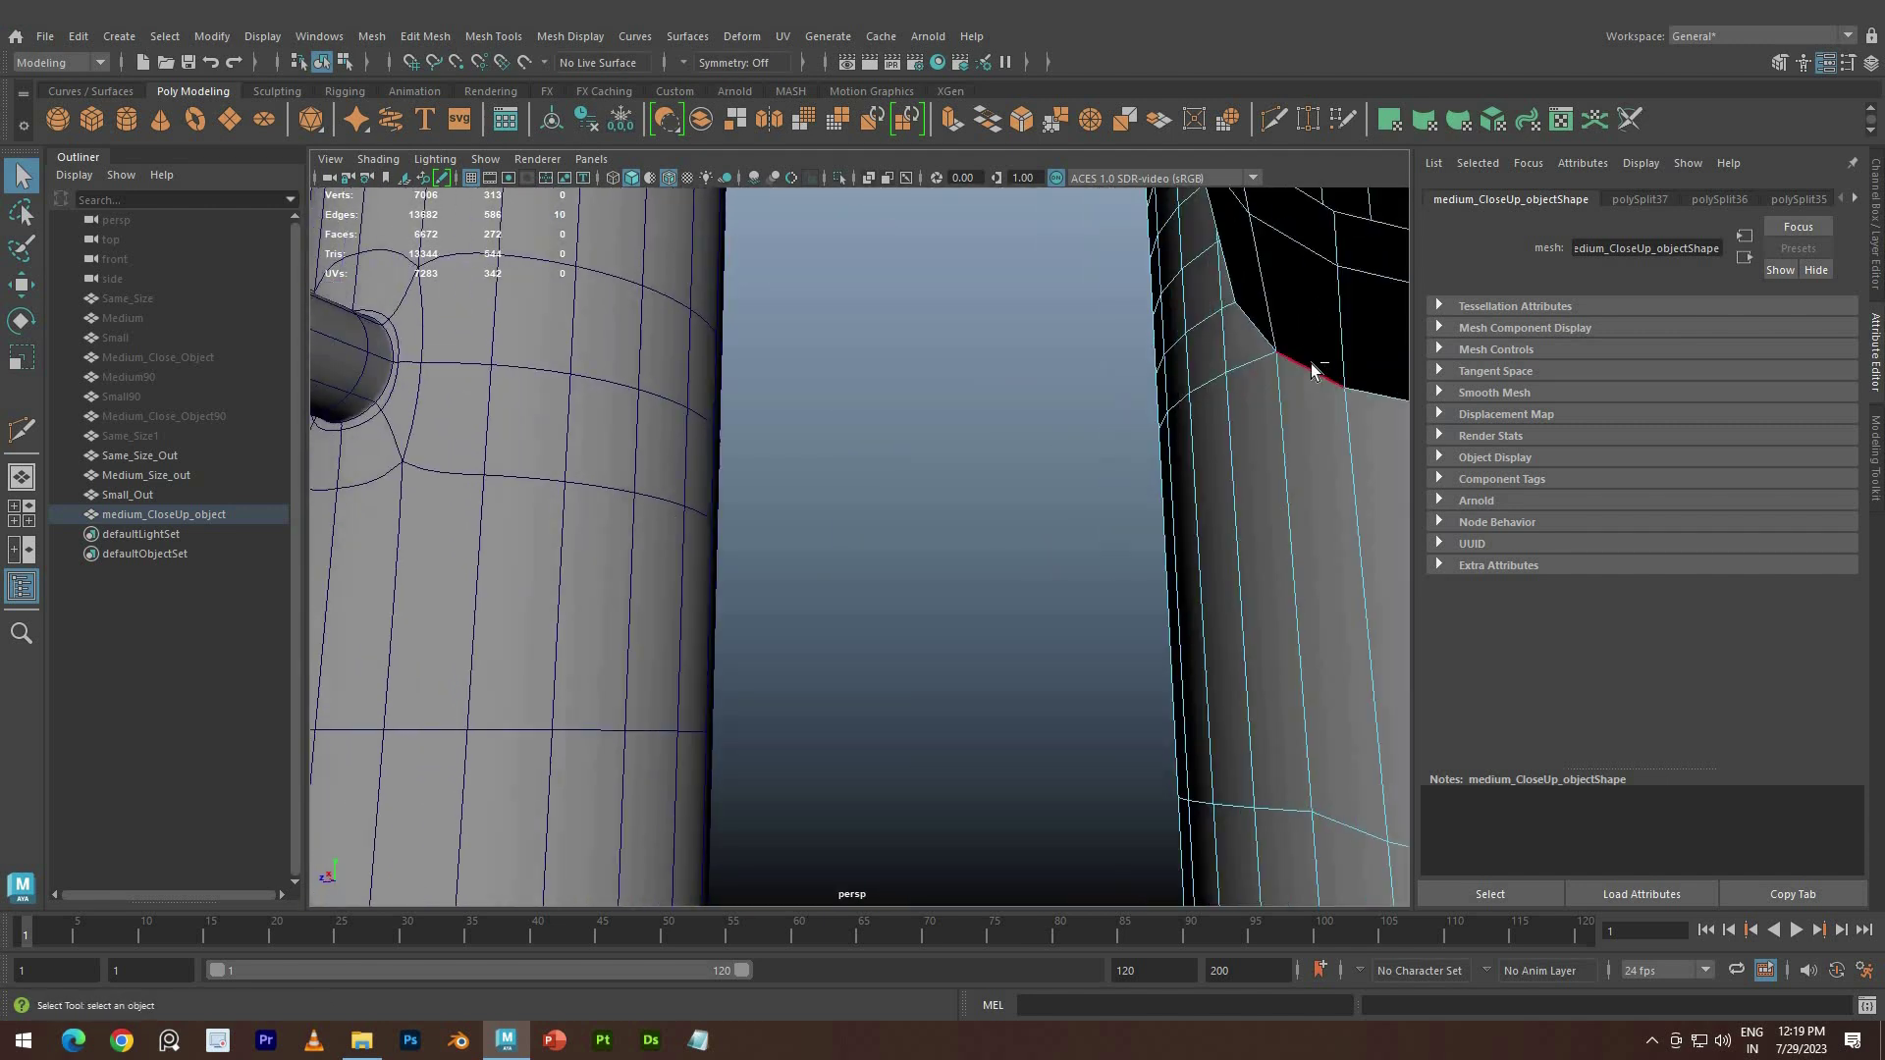
alt+drag(1167, 477, 1123, 502)
scroll(1123, 503, down, 5)
alt+middle_drag(1123, 503, 891, 619)
scroll(892, 618, up, 5)
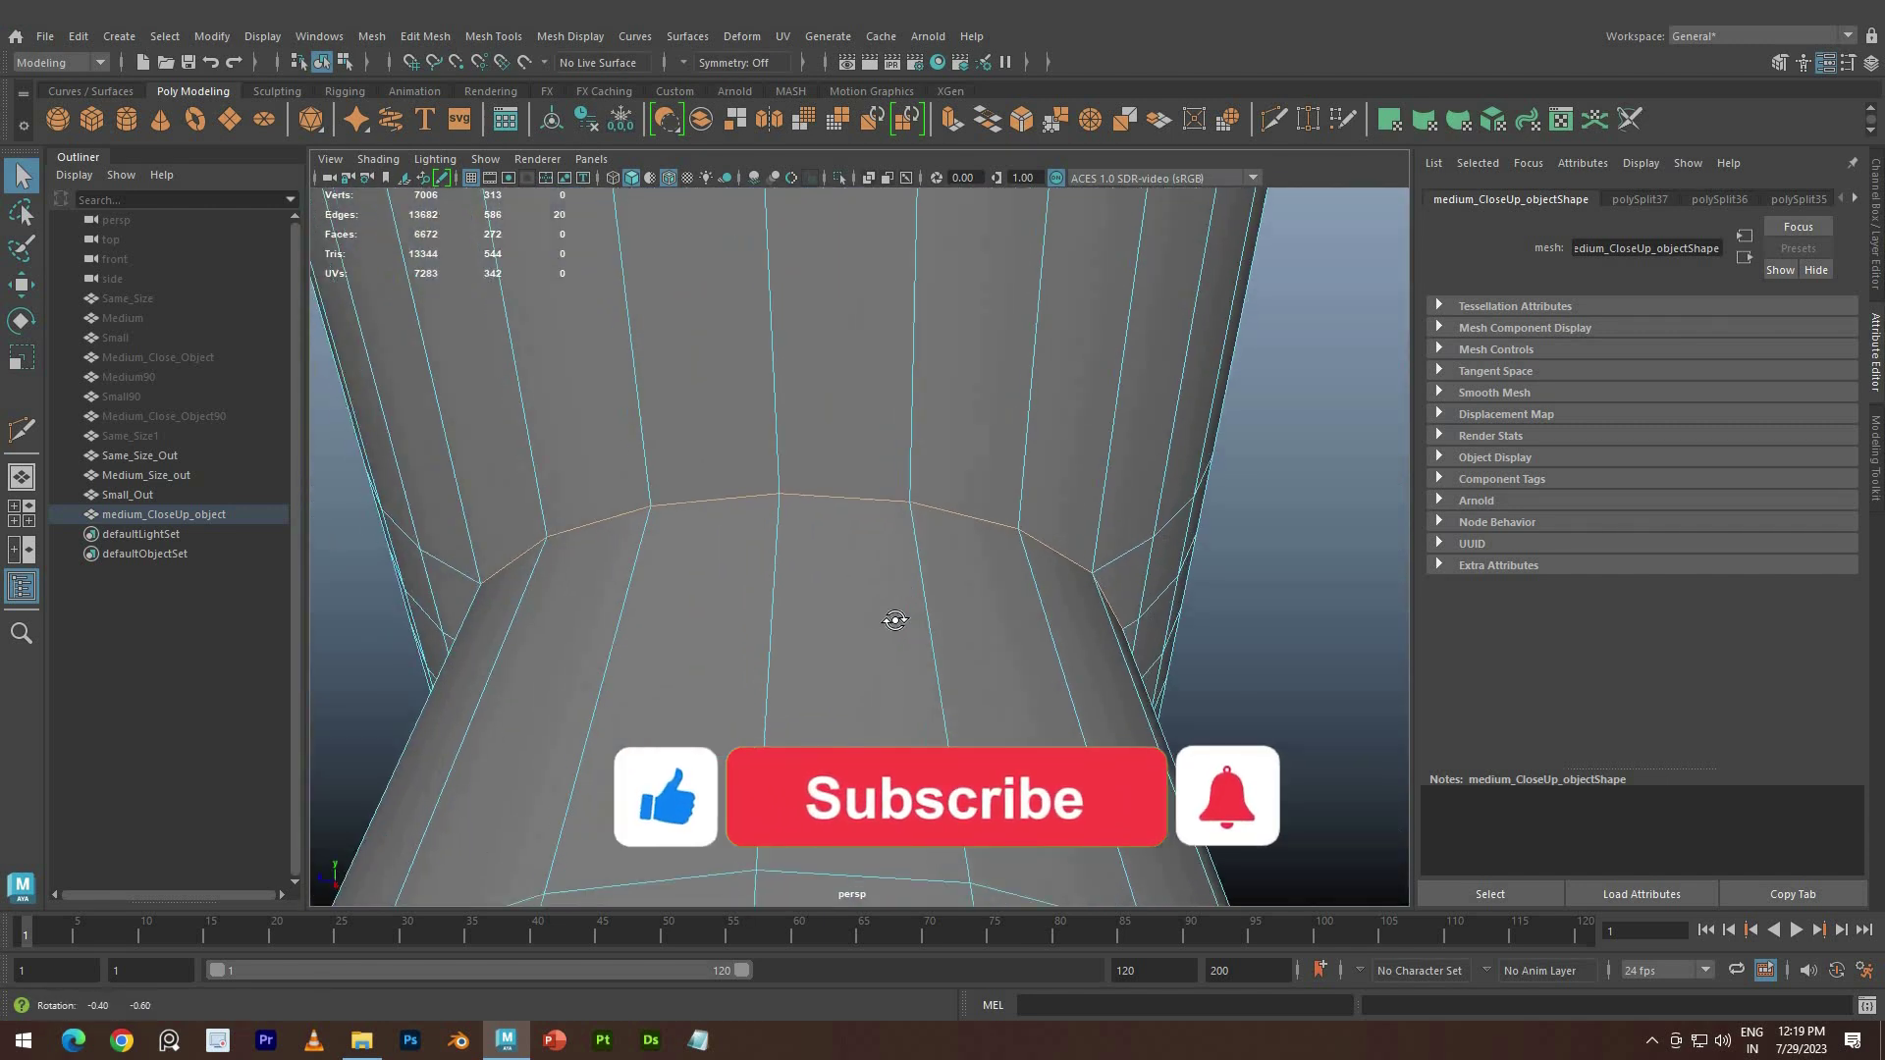
alt+drag(891, 618, 896, 617)
key(ctrl+b)
Set the junction bevel's segments to 2
scroll(1016, 488, up, 6)
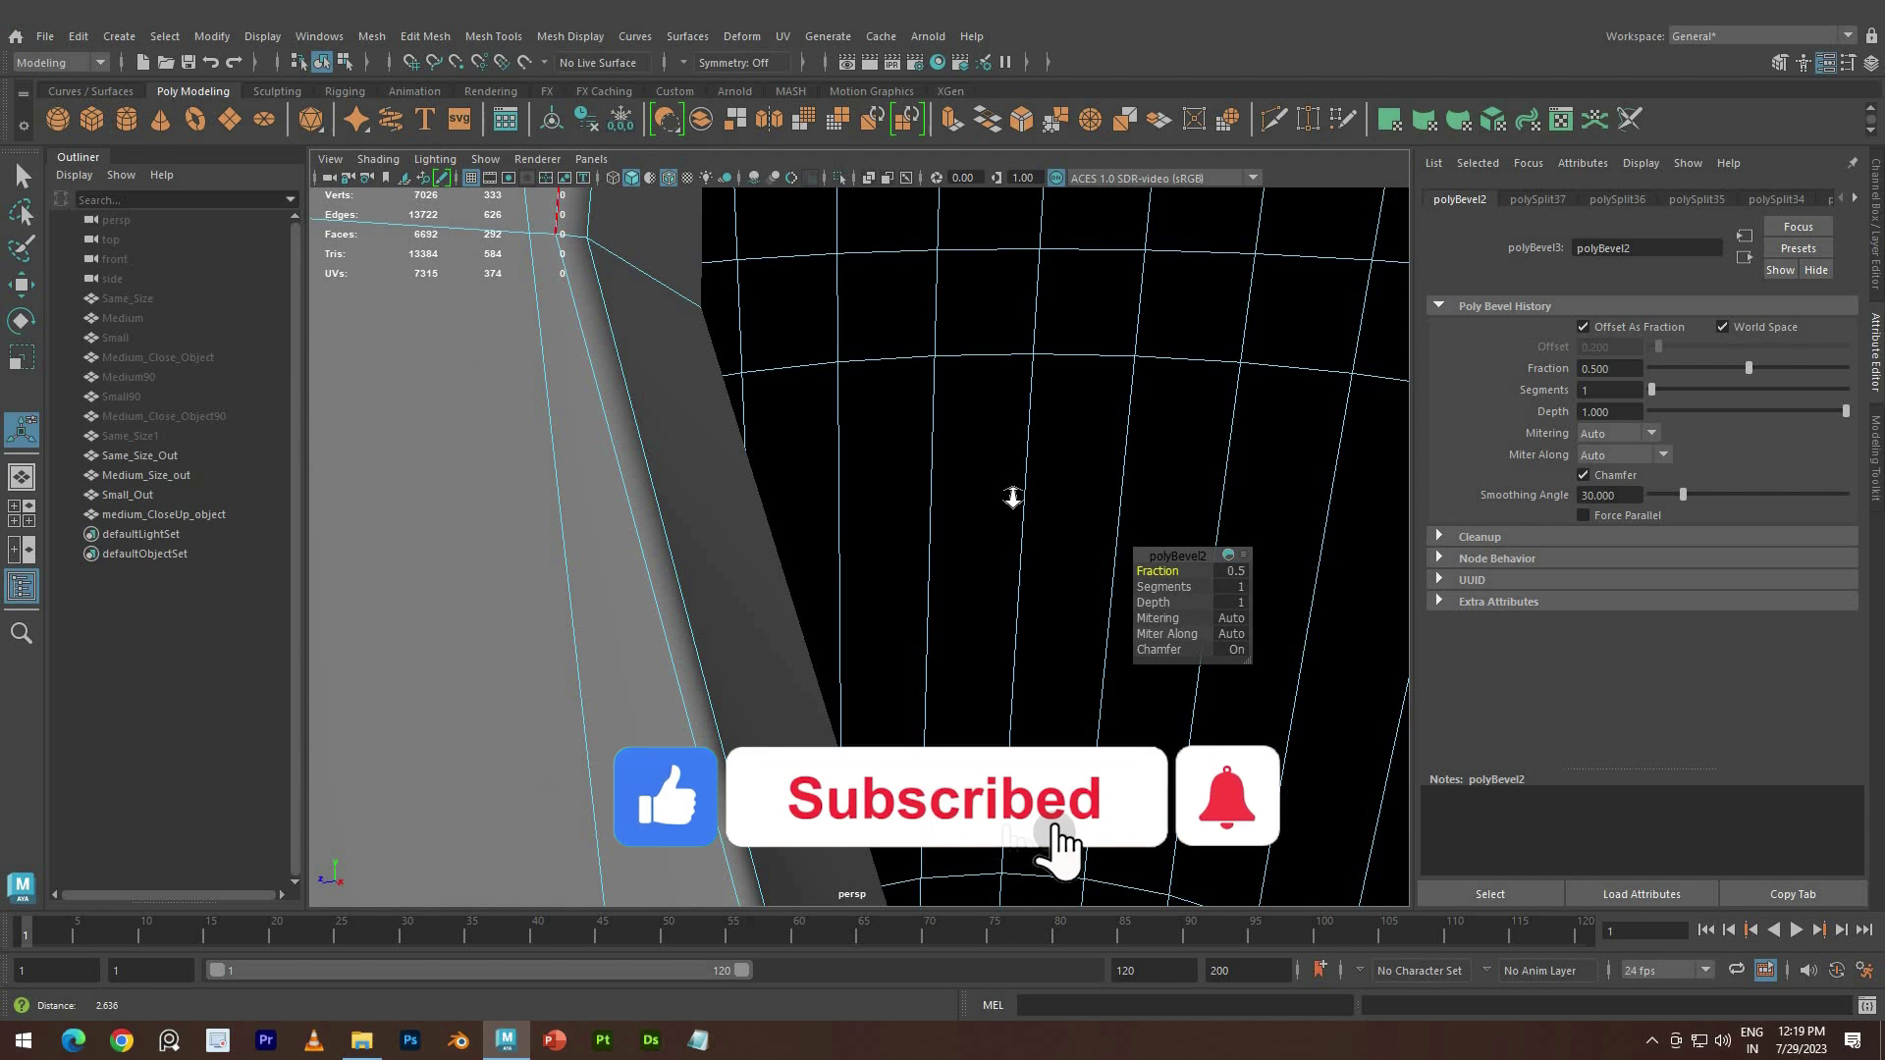
scroll(1014, 496, down, 2)
click(1240, 587)
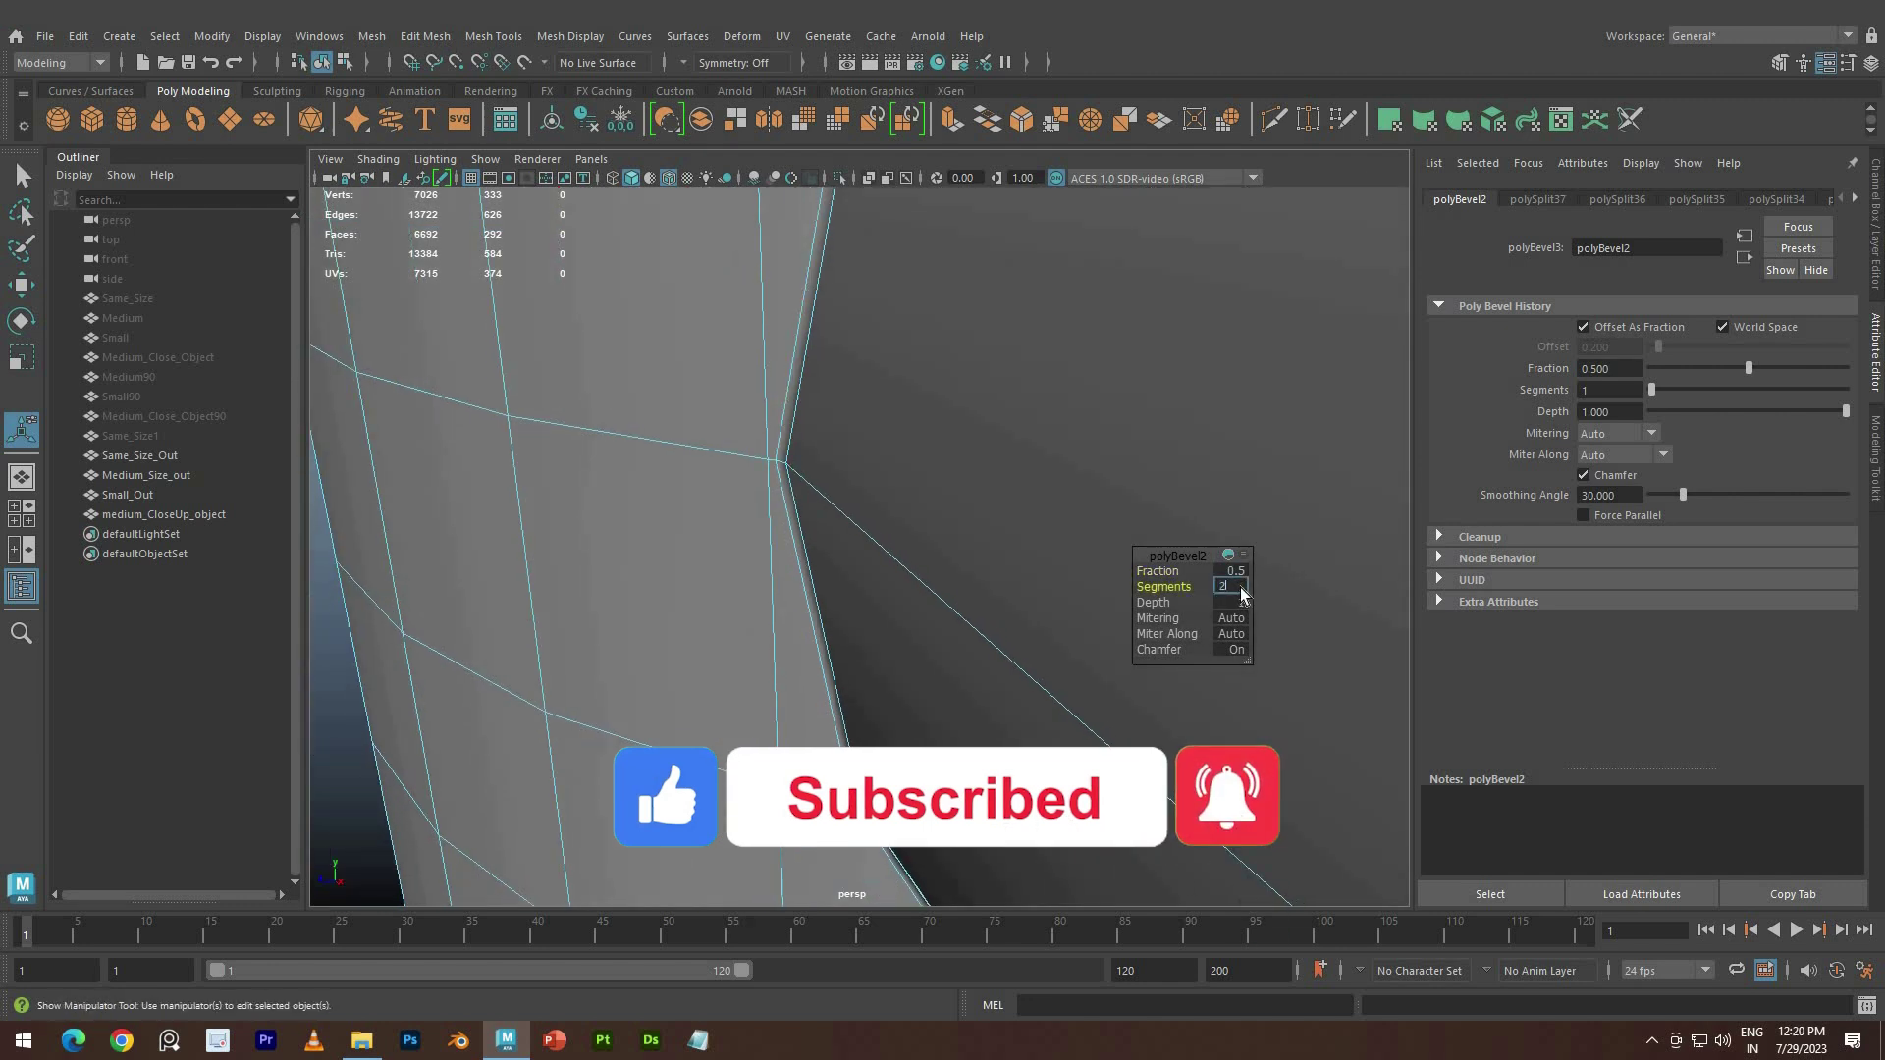
text(2)
key(Return)
Return the beveled pipe to object mode and display it with smooth mesh preview
scroll(947, 558, down, 6)
alt+drag(947, 557, 968, 523)
scroll(968, 522, up, 3)
right_drag(908, 501, 1146, 340)
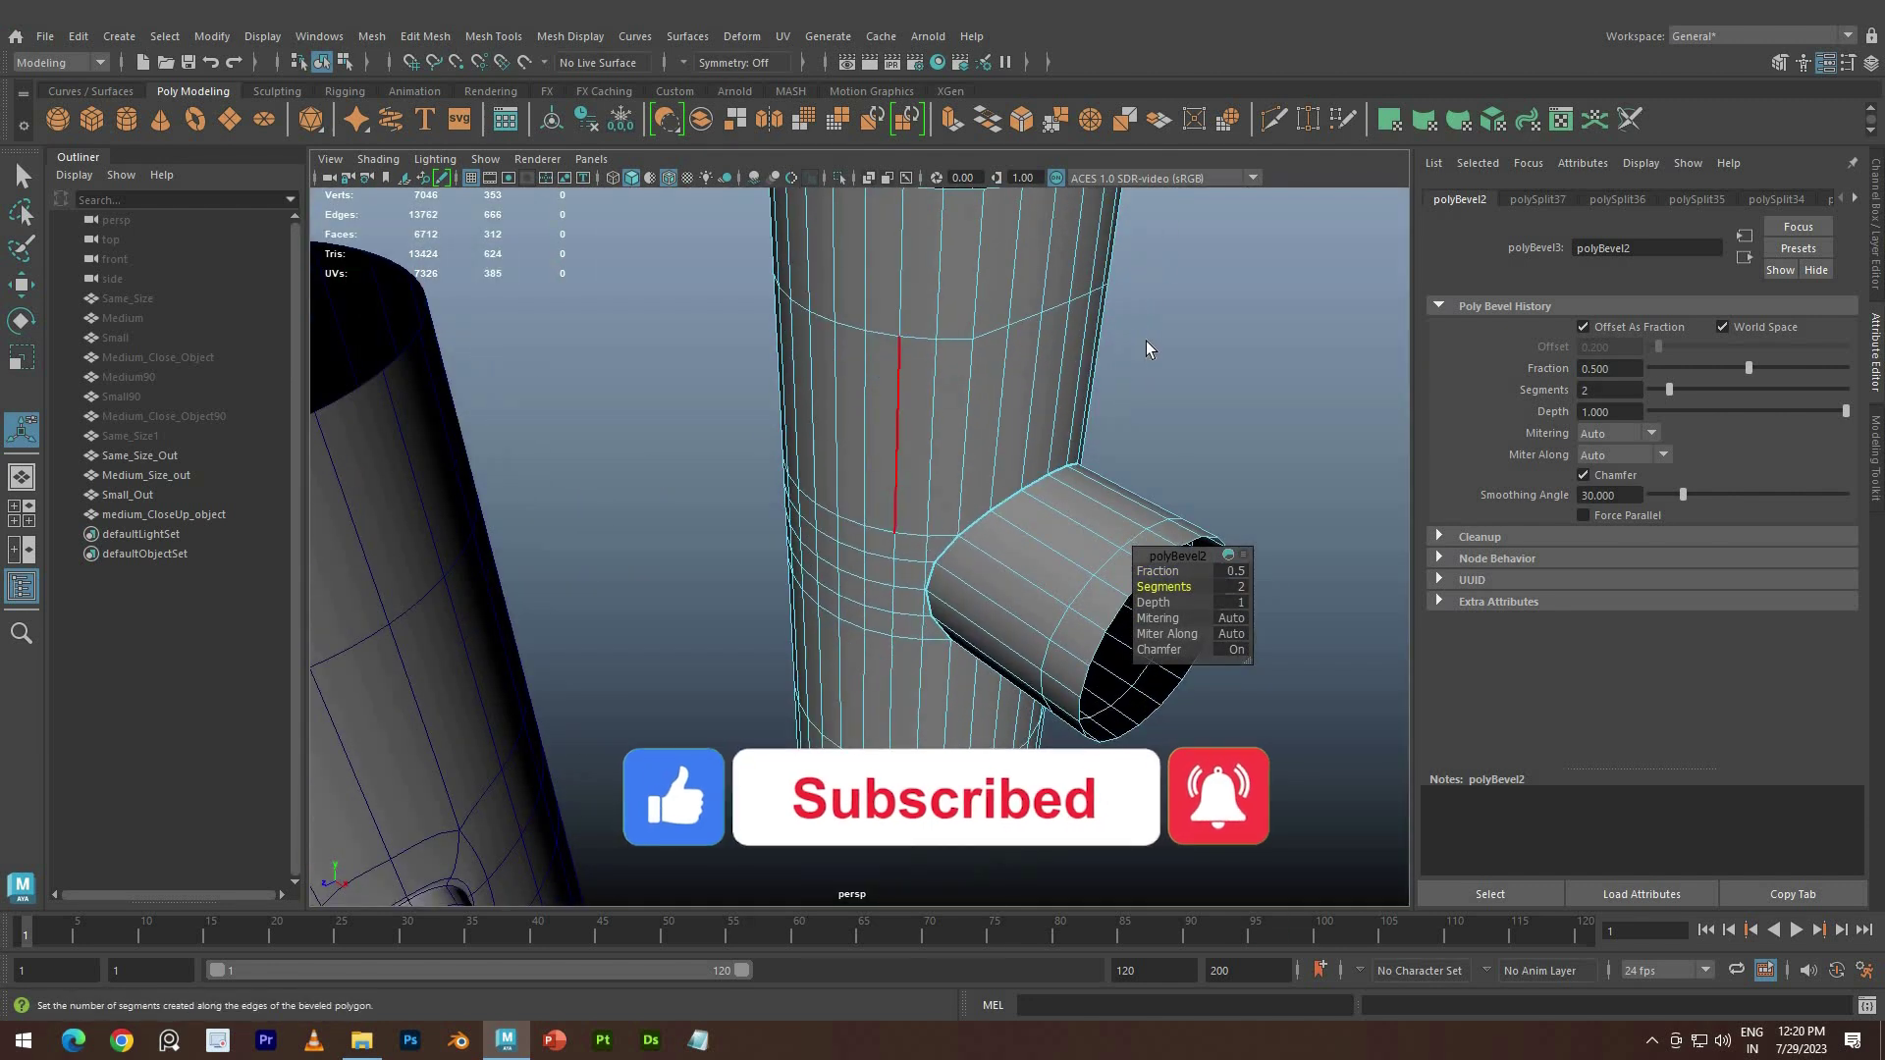
key(q)
click(1146, 340)
click(994, 432)
key(3)
click(1149, 453)
Hide the wireframe on the shaded models to inspect the smoothed pipe junctions
alt+drag(923, 373, 896, 350)
mouse_move(896, 350)
right_down()
mouse_move(1125, 322)
mouse_move(1125, 300)
right_up()
click(669, 179)
scroll(1092, 547, down, 5)
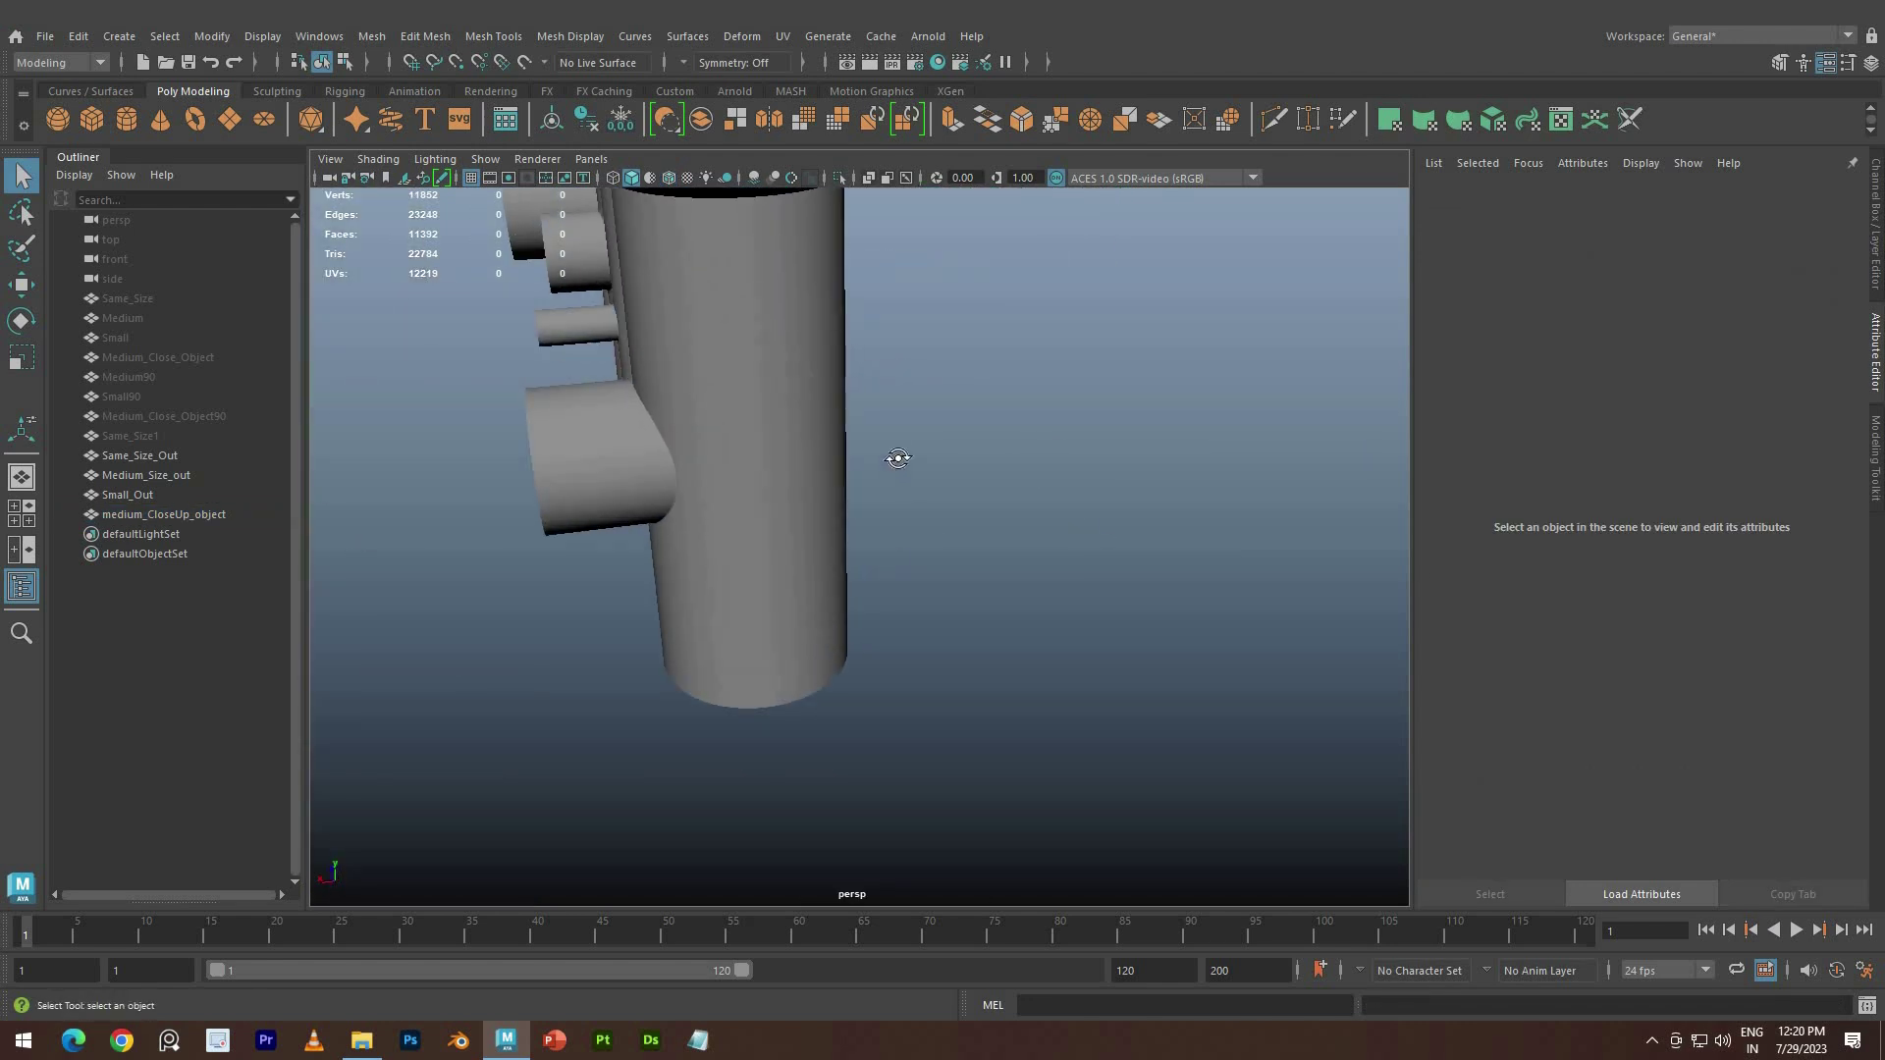